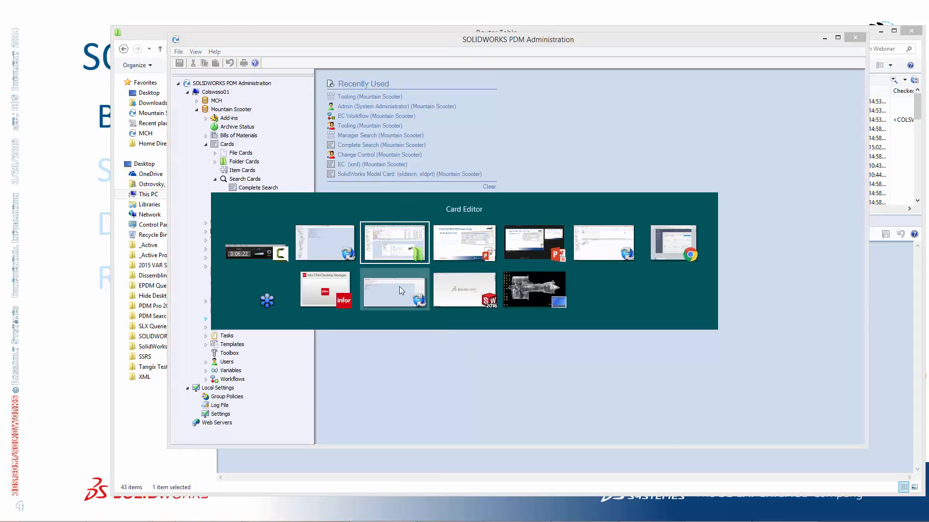
Switch to the Card Editor and arrange its toolbars in a single row
{"action": "left_click", "coordinate": [399, 288]}
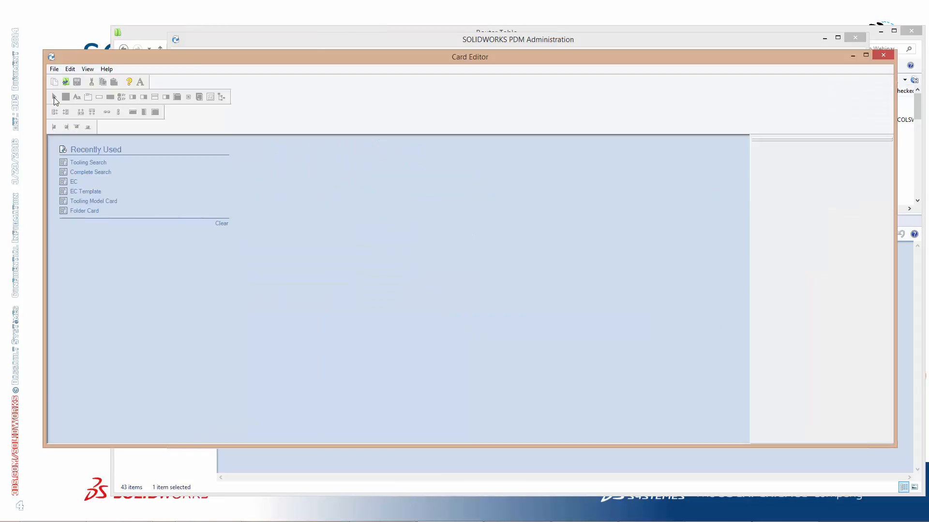
{"action": "left_click_drag", "start_coordinate": [44, 100], "coordinate": [334, 82]}
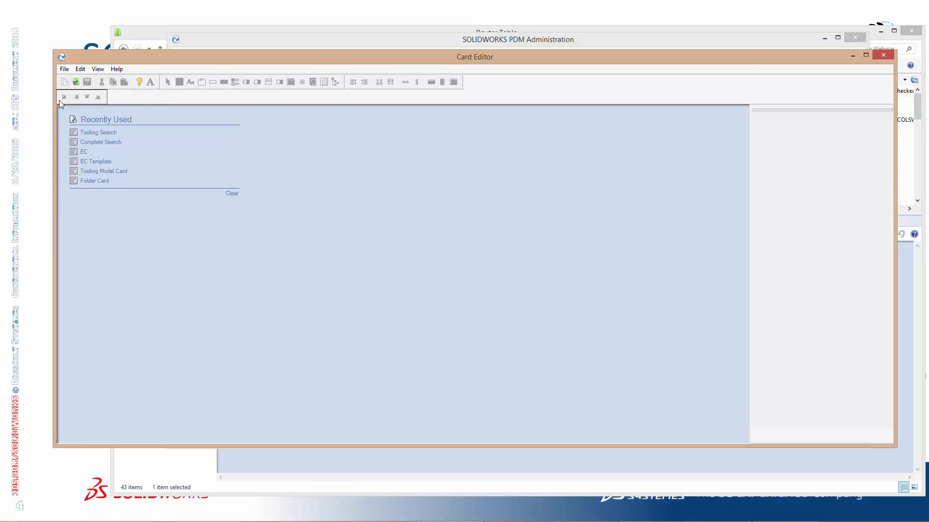
{"action": "left_click_drag", "start_coordinate": [59, 99], "coordinate": [457, 87]}
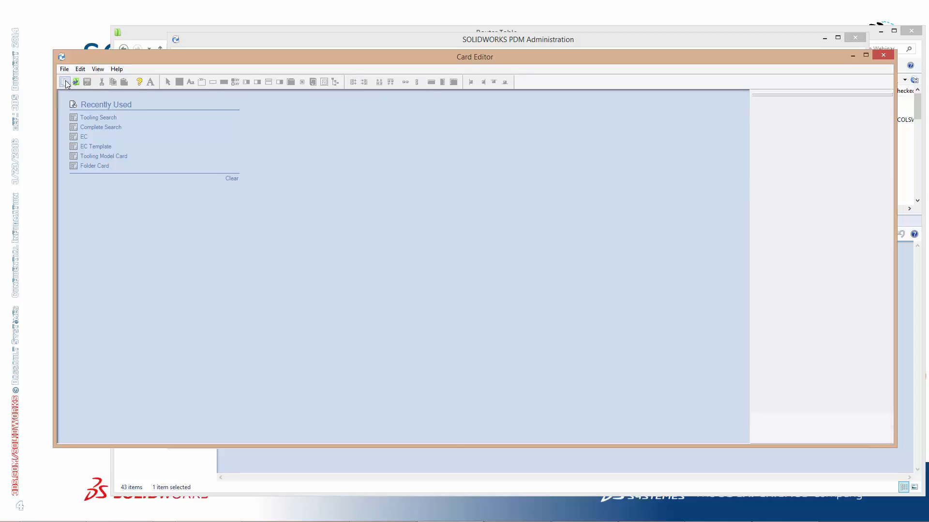
Create a new blank card and reposition the card and editor windows for more working room
{"action": "left_click", "coordinate": [65, 82]}
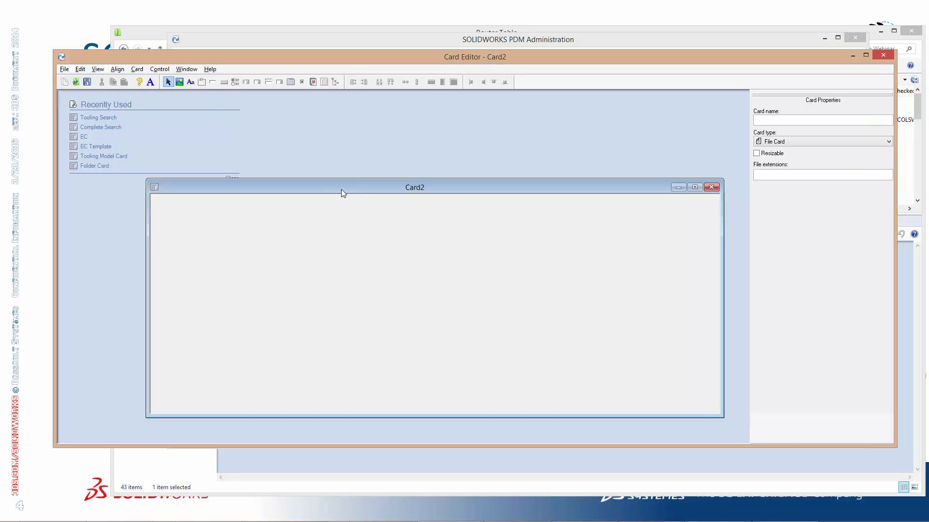
{"action": "left_click_drag", "start_coordinate": [341, 190], "coordinate": [327, 197]}
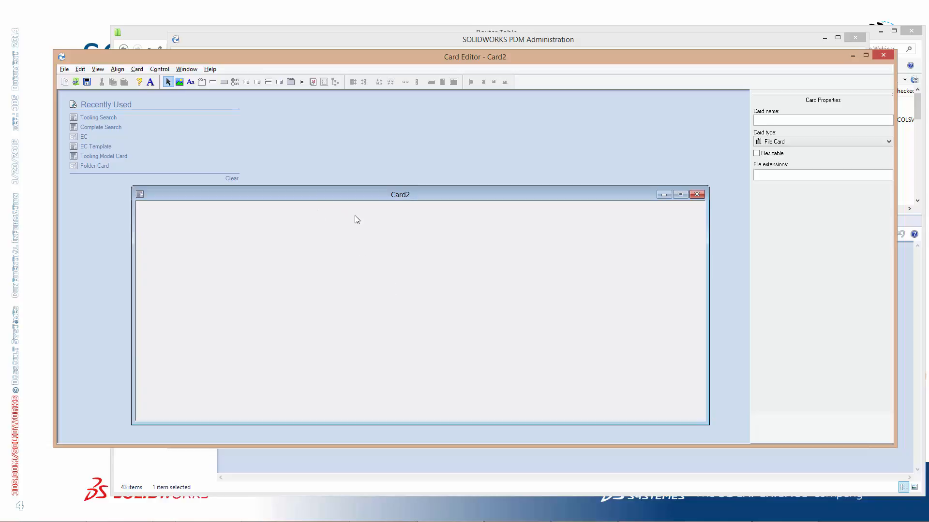
{"action": "left_click_drag", "start_coordinate": [404, 51], "coordinate": [406, 14]}
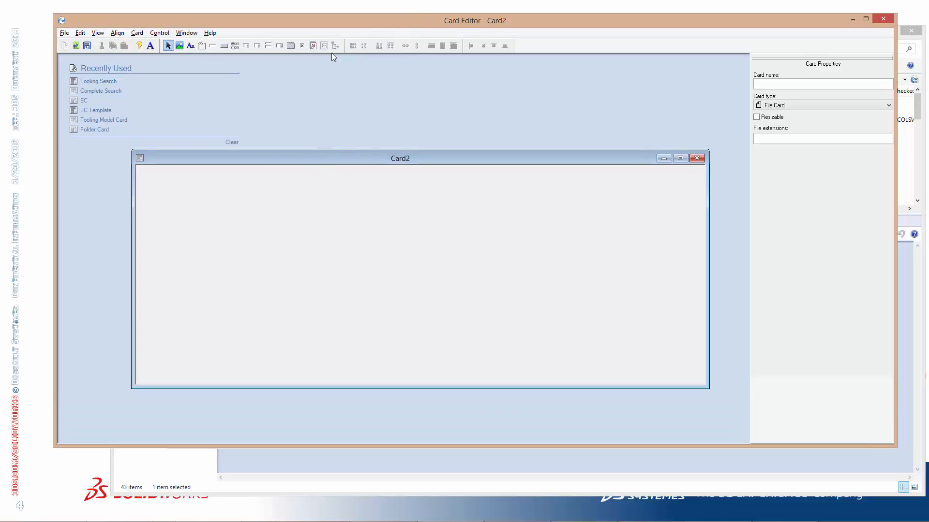
Open the file card Tooling Model Card from the Mountain Scooter vault and arrange it above the blank card
{"action": "left_click", "coordinate": [78, 48]}
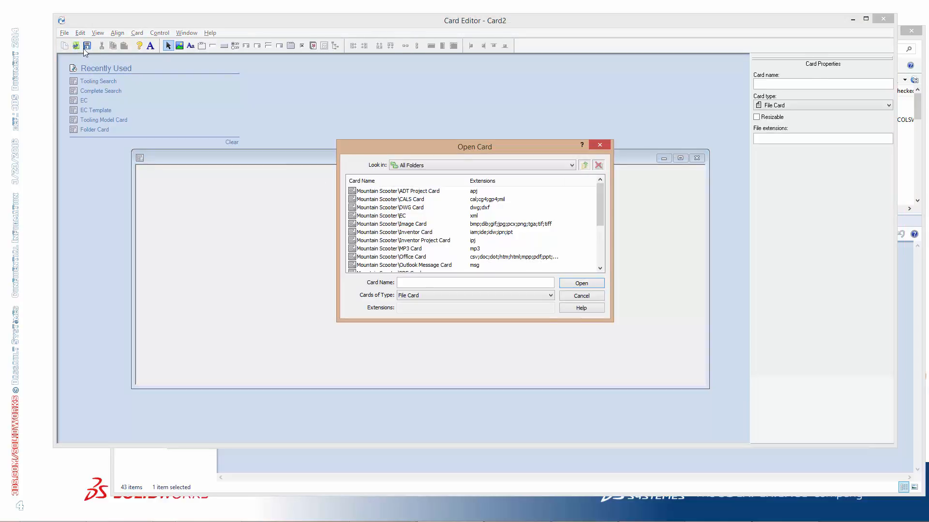
{"action": "left_click_drag", "start_coordinate": [600, 218], "coordinate": [600, 255]}
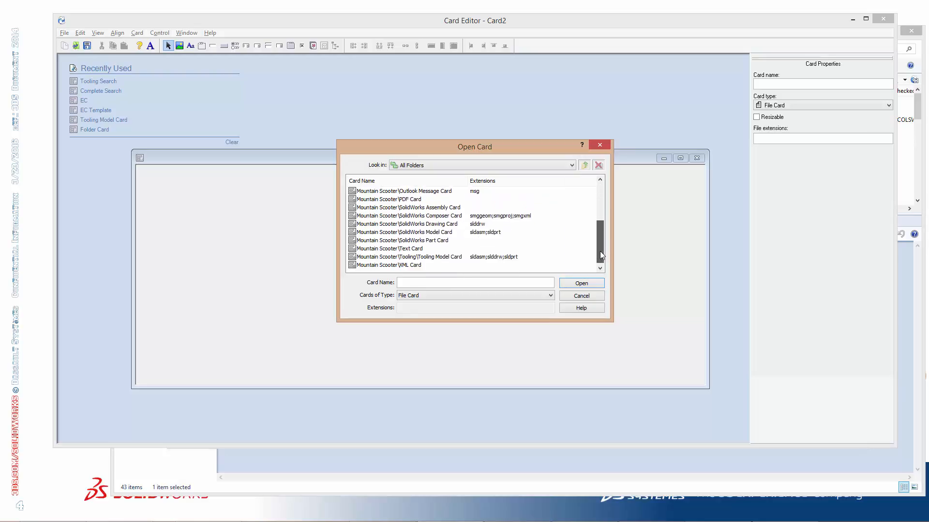
{"action": "left_click", "coordinate": [372, 259]}
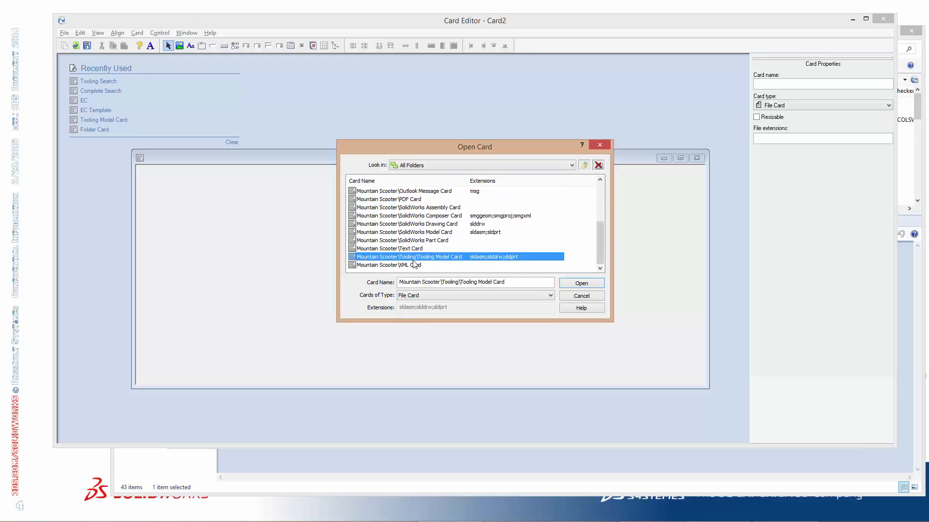
{"action": "double_click", "coordinate": [412, 260]}
{"action": "left_click_drag", "start_coordinate": [341, 168], "coordinate": [267, 73]}
{"action": "left_click_drag", "start_coordinate": [597, 156], "coordinate": [571, 248]}
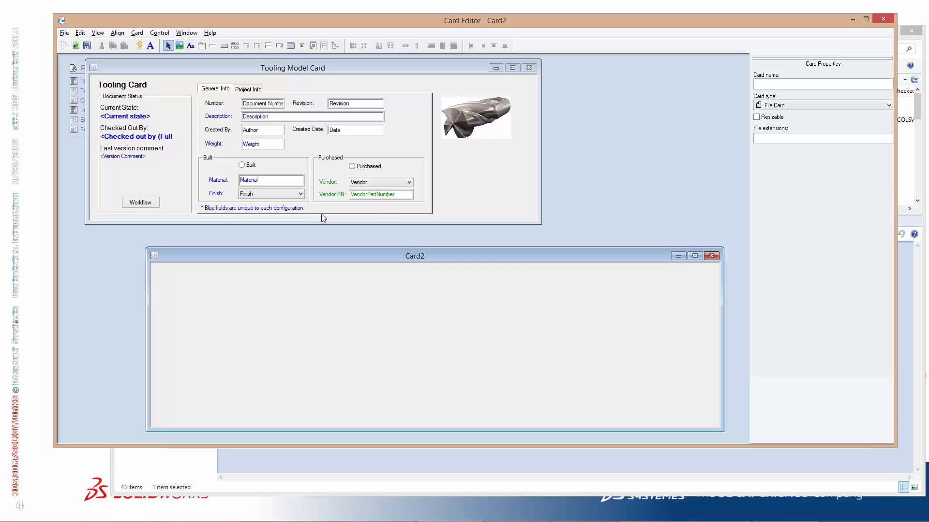
Copy the Built and Purchased groups, the note beneath them and the end mill image from the Tooling Model Card into the blank card
{"action": "left_click_drag", "start_coordinate": [445, 218], "coordinate": [196, 153]}
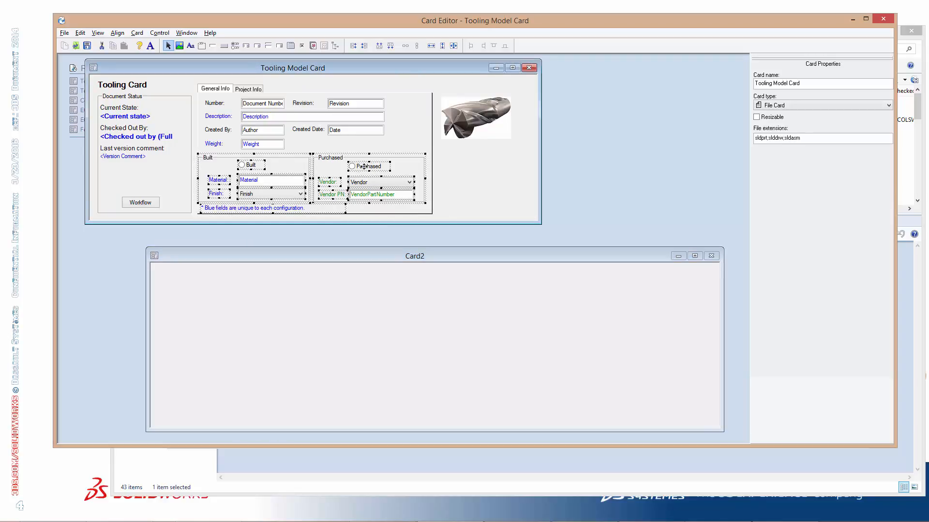
{"action": "left_click_drag", "start_coordinate": [356, 186], "coordinate": [418, 375]}
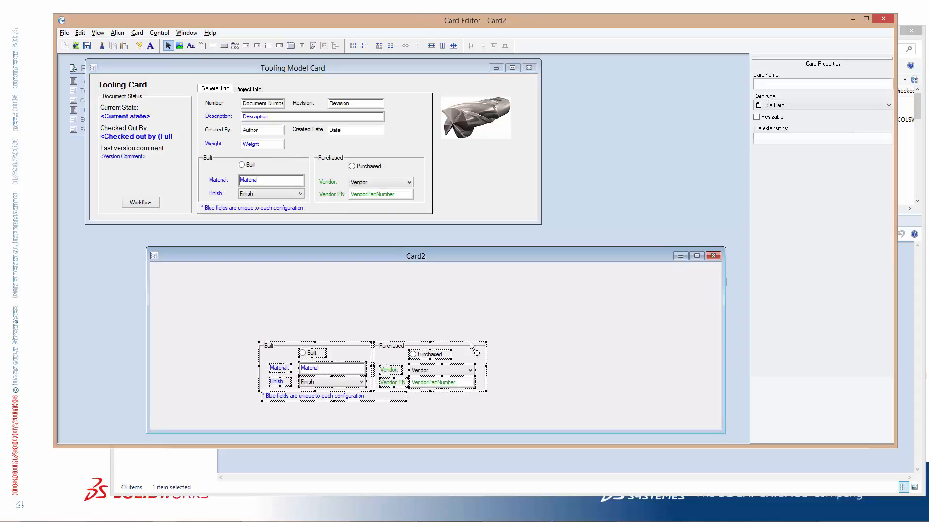
{"action": "left_click", "coordinate": [488, 126]}
{"action": "left_click", "coordinate": [611, 325]}
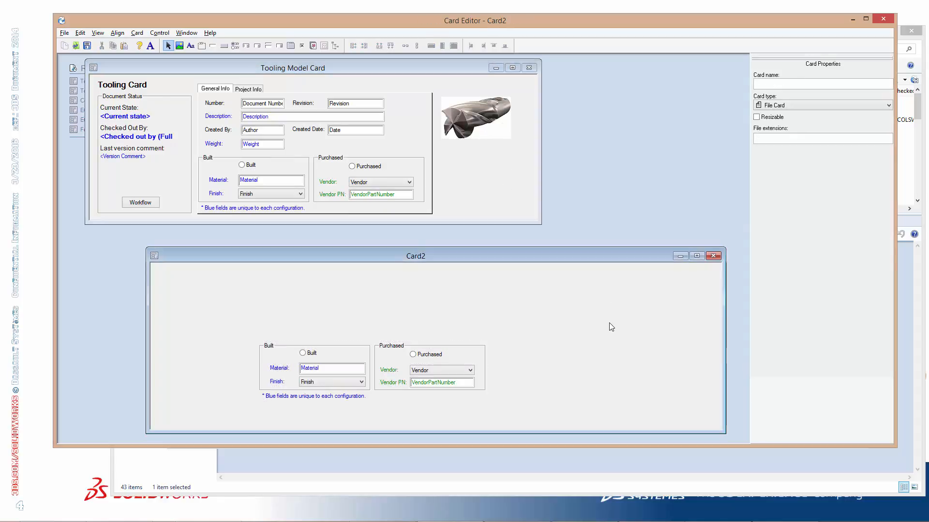
{"action": "key", "text": "ctrl+v"}
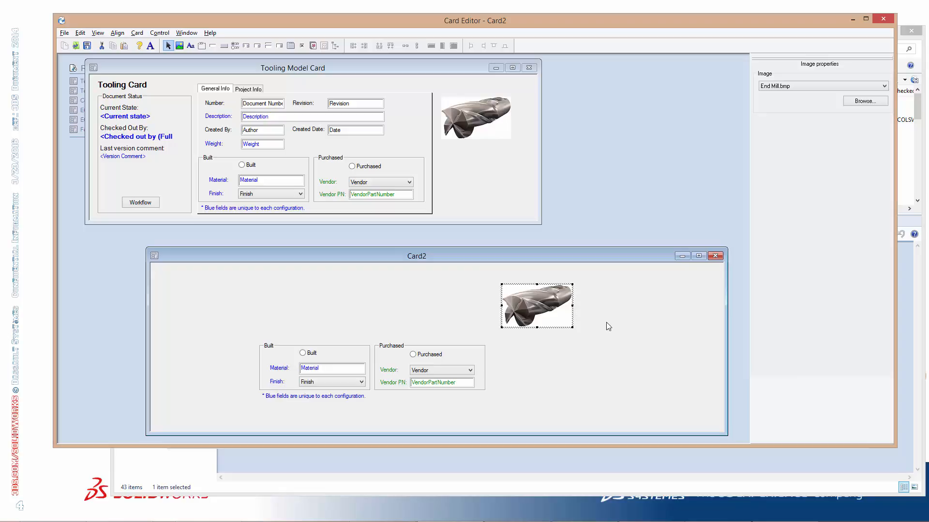
Set the font colour of the new card's Material, Finish, Vendor and Vendor PN labels and the Material and VendorPartNumber fields to black
{"action": "left_click", "coordinate": [280, 370]}
{"action": "left_click", "coordinate": [311, 369], "text": "ctrl"}
{"action": "left_click", "coordinate": [278, 383], "text": "ctrl"}
{"action": "left_click", "coordinate": [411, 383], "text": "ctrl"}
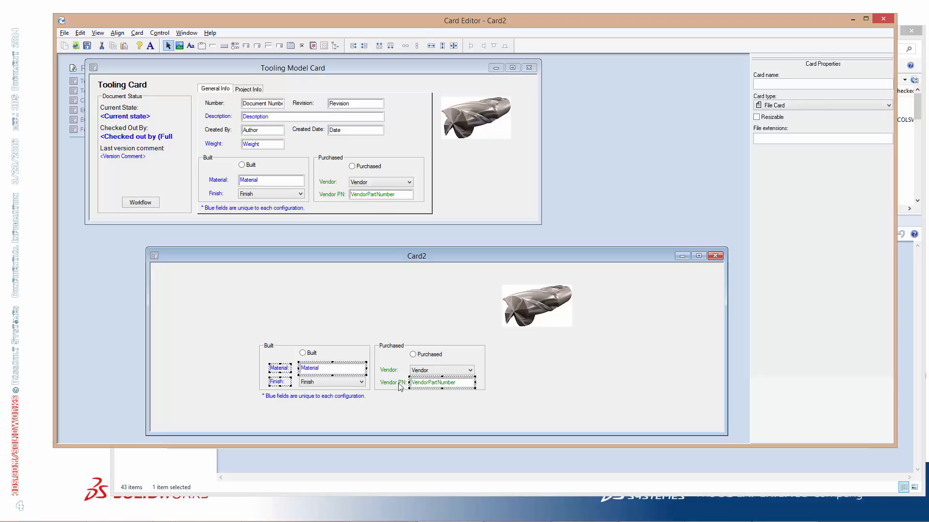
{"action": "left_click", "coordinate": [392, 384], "text": "ctrl"}
{"action": "left_click", "coordinate": [391, 370], "text": "ctrl"}
{"action": "left_click", "coordinate": [150, 46]}
{"action": "left_click", "coordinate": [436, 279]}
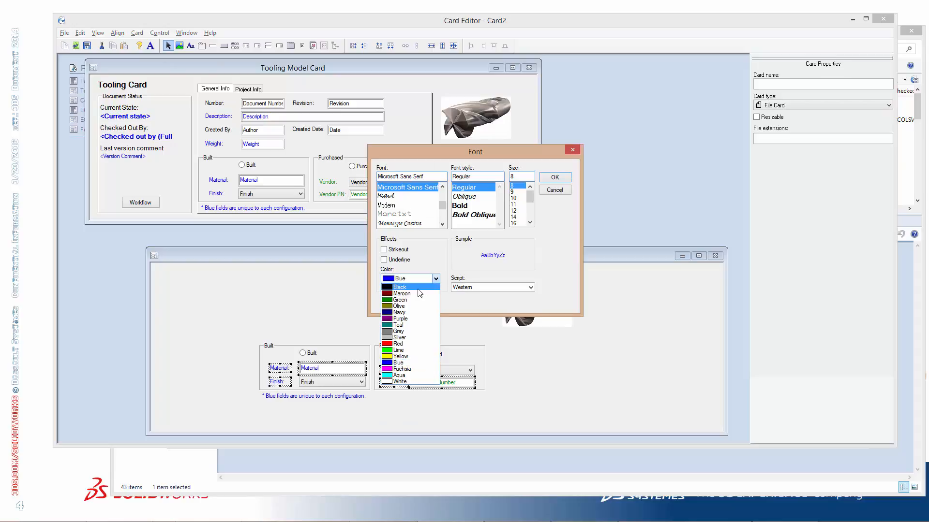
{"action": "left_click", "coordinate": [418, 288]}
{"action": "left_click", "coordinate": [555, 177]}
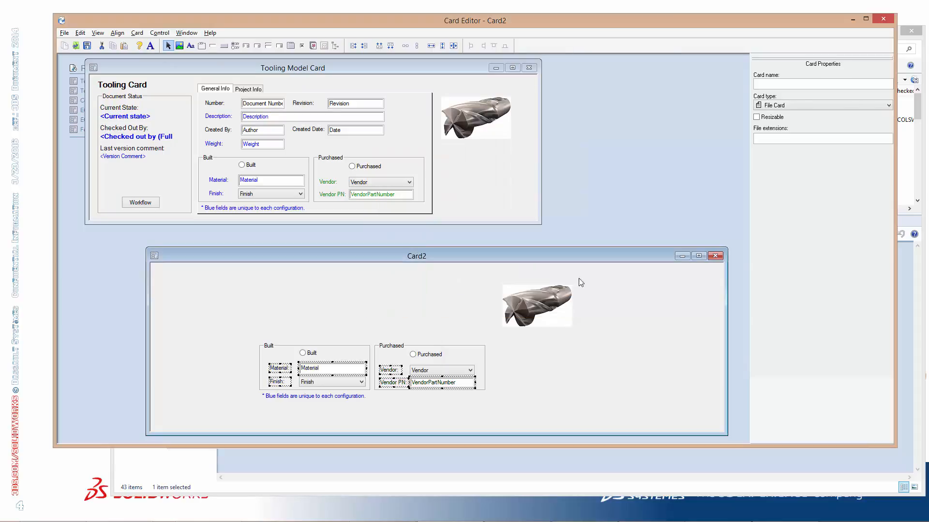
Delete the note about blue fields being unique to each configuration from the new card
{"action": "left_click", "coordinate": [550, 386]}
{"action": "left_click", "coordinate": [303, 397]}
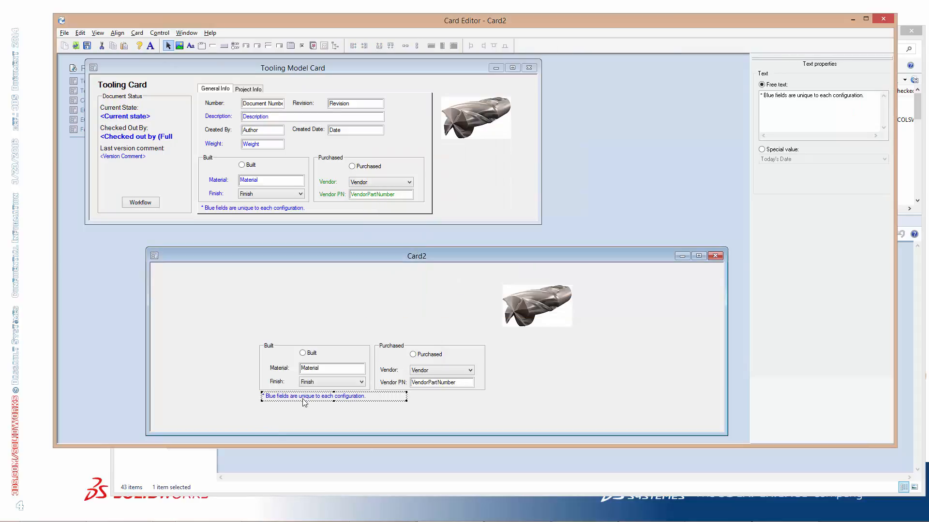
{"action": "key", "text": "Delete"}
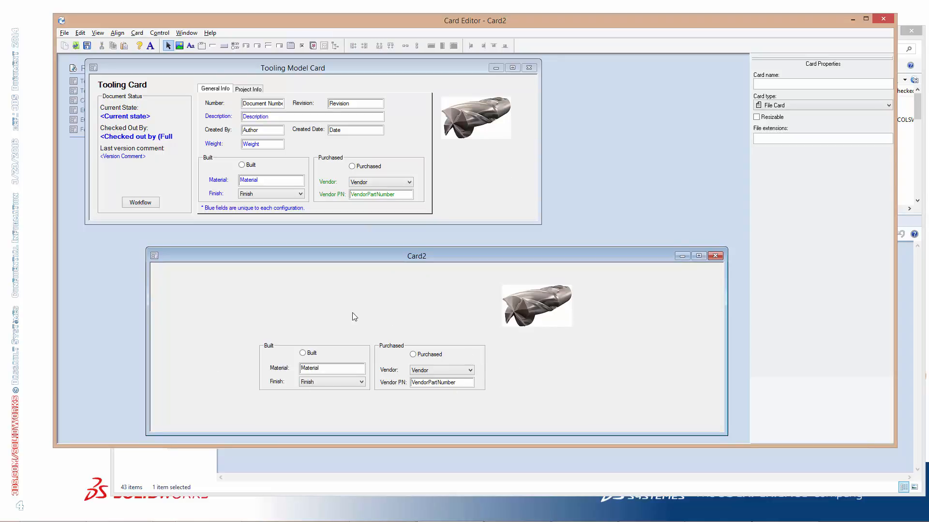
Copy the Number and Description labels and their fields from the Tooling Model Card into the new card
{"action": "left_click", "coordinate": [213, 106]}
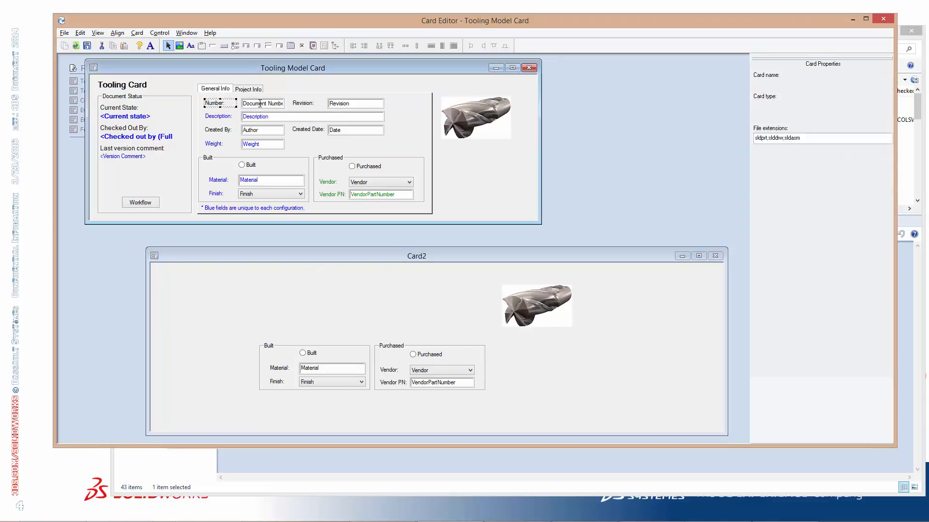
{"action": "left_click", "coordinate": [258, 103], "text": "ctrl"}
{"action": "left_click", "coordinate": [228, 117], "text": "ctrl"}
{"action": "left_click", "coordinate": [269, 116], "text": "ctrl"}
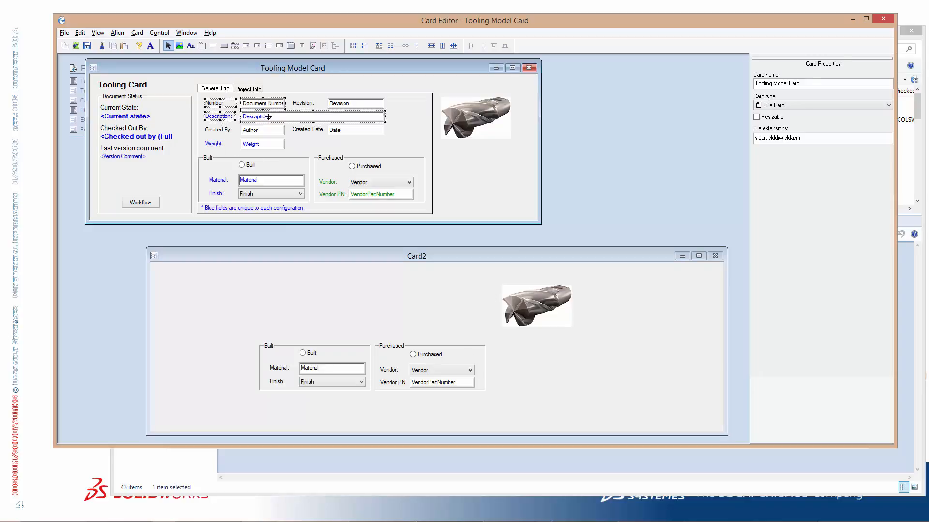
{"action": "key", "text": "ctrl+c"}
{"action": "left_click", "coordinate": [265, 297]}
{"action": "key", "text": "ctrl+v"}
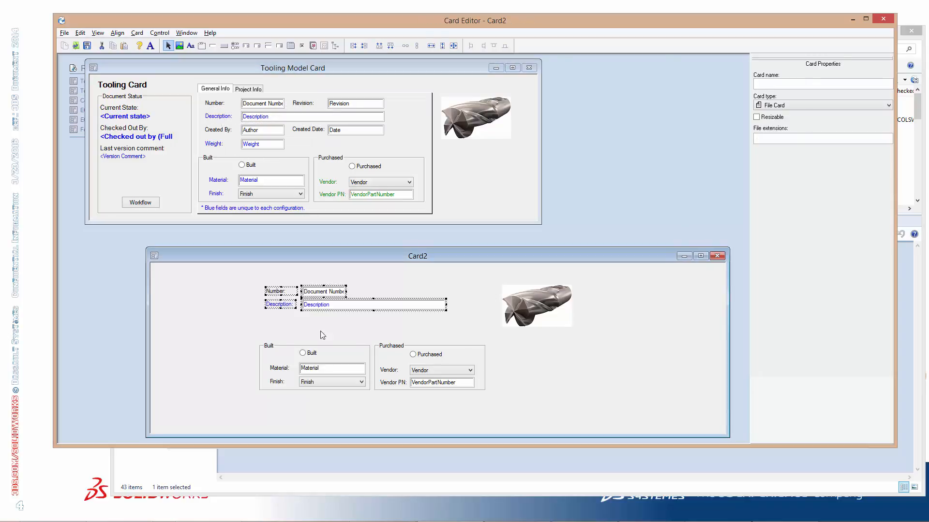
Set the font colour of the new card's Description label and field to black
{"action": "left_click", "coordinate": [320, 331]}
{"action": "left_click", "coordinate": [282, 304]}
{"action": "left_click", "coordinate": [343, 305], "text": "ctrl"}
{"action": "left_click", "coordinate": [150, 46]}
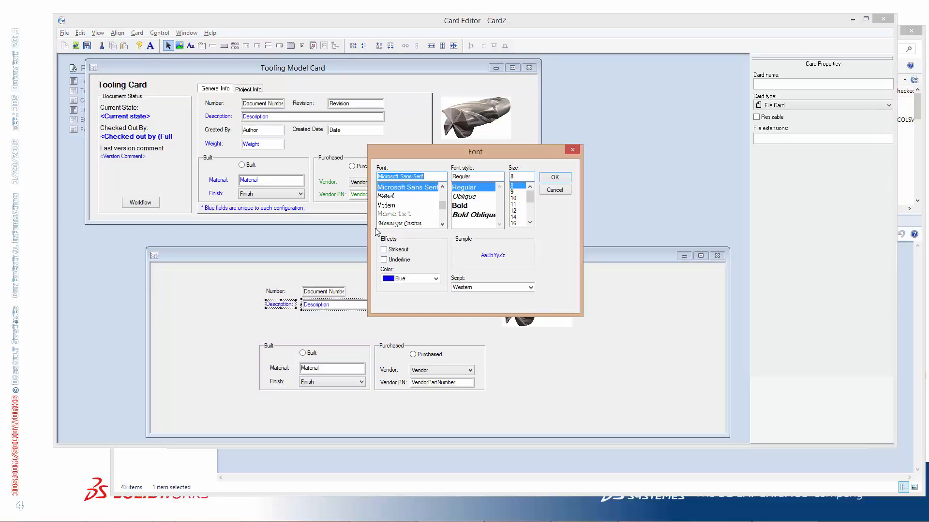
{"action": "left_click", "coordinate": [435, 279]}
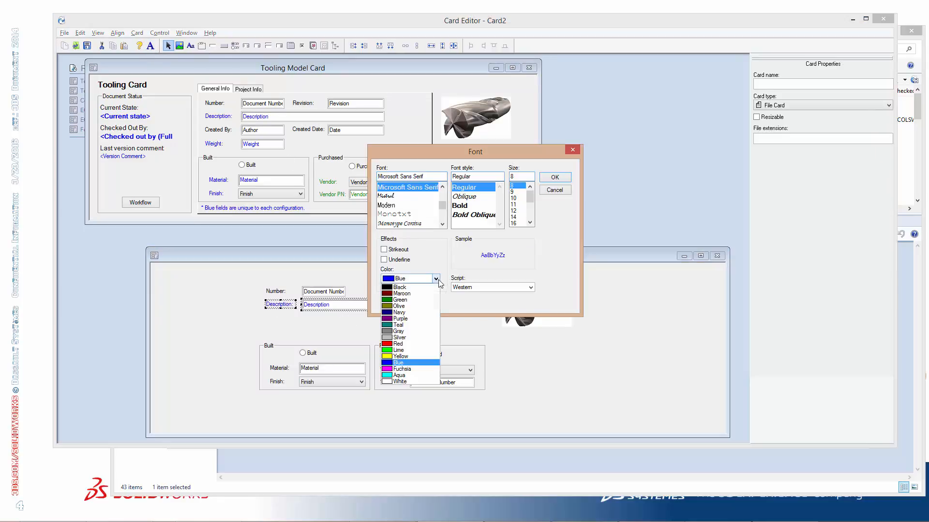
{"action": "left_click", "coordinate": [408, 288]}
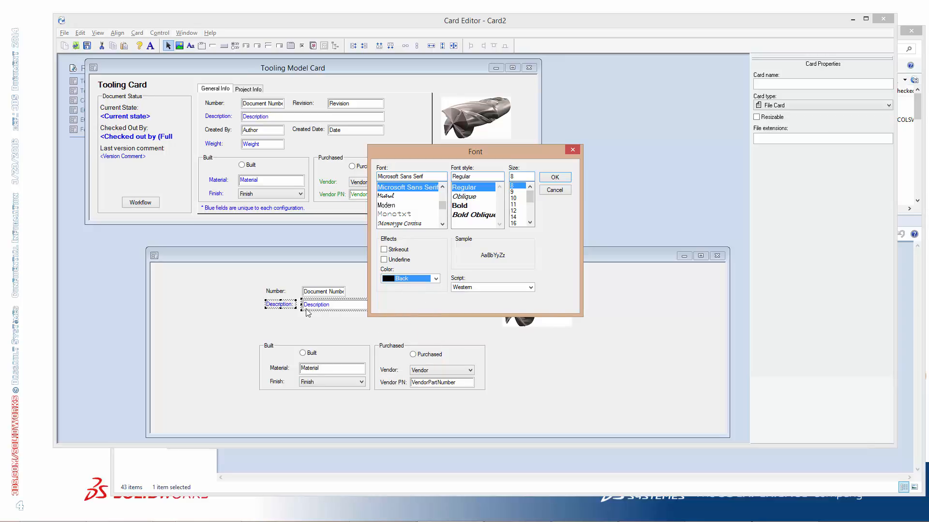
{"action": "left_click", "coordinate": [562, 178]}
{"action": "left_click", "coordinate": [562, 178]}
Move the new card's Number and Description labels and fields down to sit directly above the Built group
{"action": "left_click", "coordinate": [399, 327]}
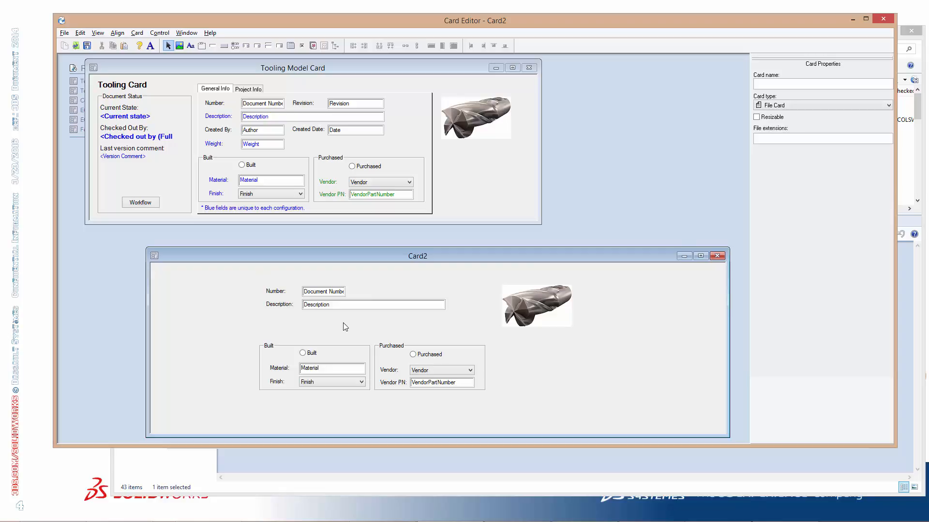
{"action": "left_click_drag", "start_coordinate": [261, 274], "coordinate": [405, 333]}
{"action": "left_click", "coordinate": [317, 277]}
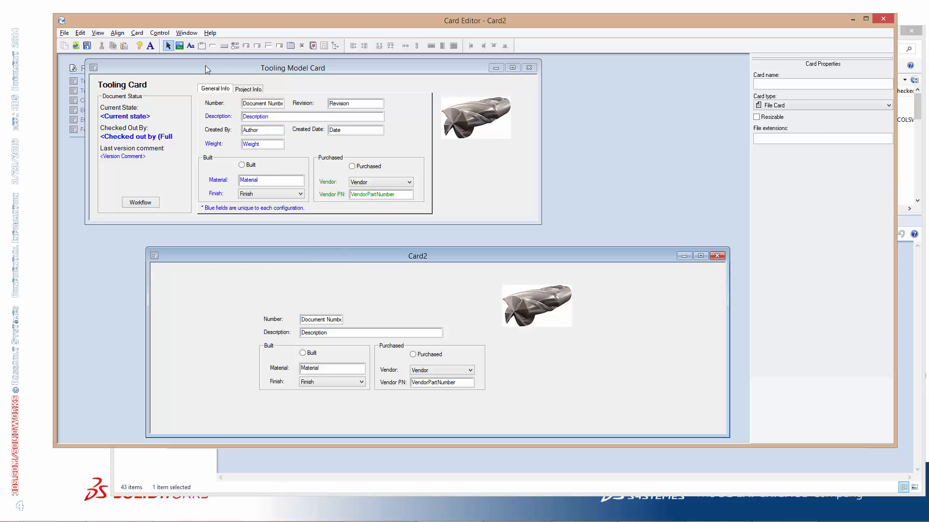
Open the search card Complete Search and arrange it clear of the new card
{"action": "left_click_drag", "start_coordinate": [210, 68], "coordinate": [312, 73]}
{"action": "left_click", "coordinate": [80, 48]}
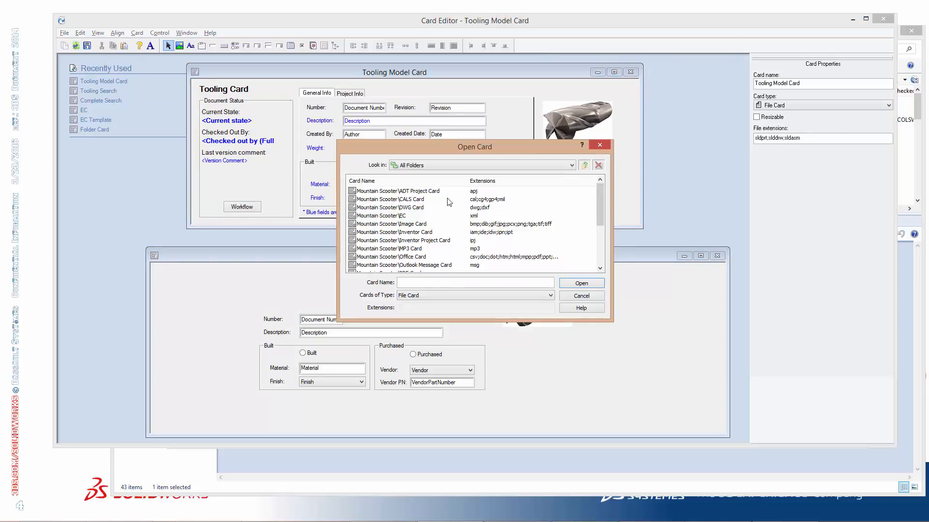
{"action": "left_click", "coordinate": [421, 293]}
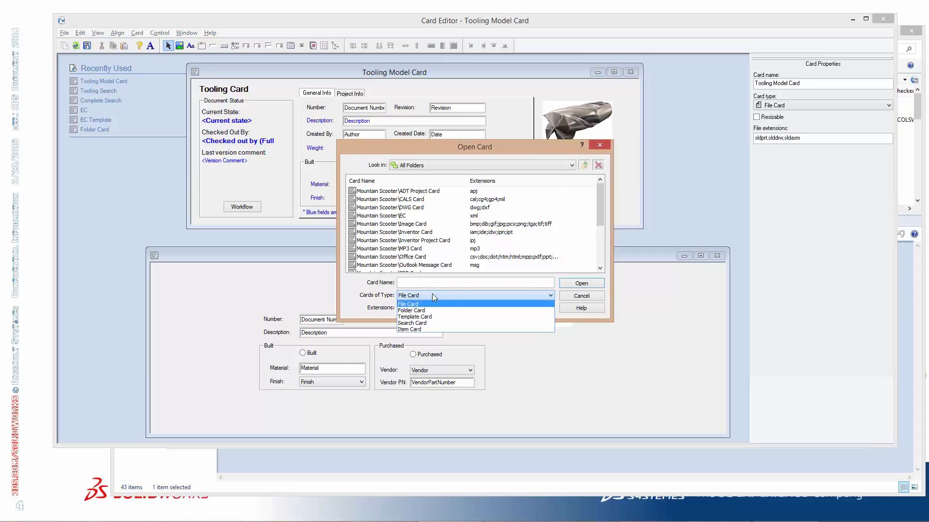
{"action": "left_click", "coordinate": [438, 326]}
{"action": "left_click", "coordinate": [379, 191]}
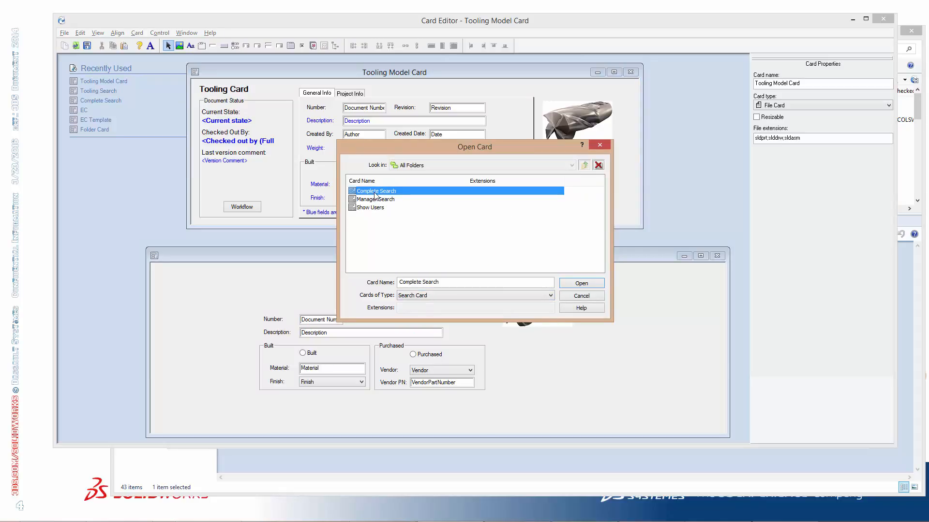
{"action": "left_click", "coordinate": [580, 284]}
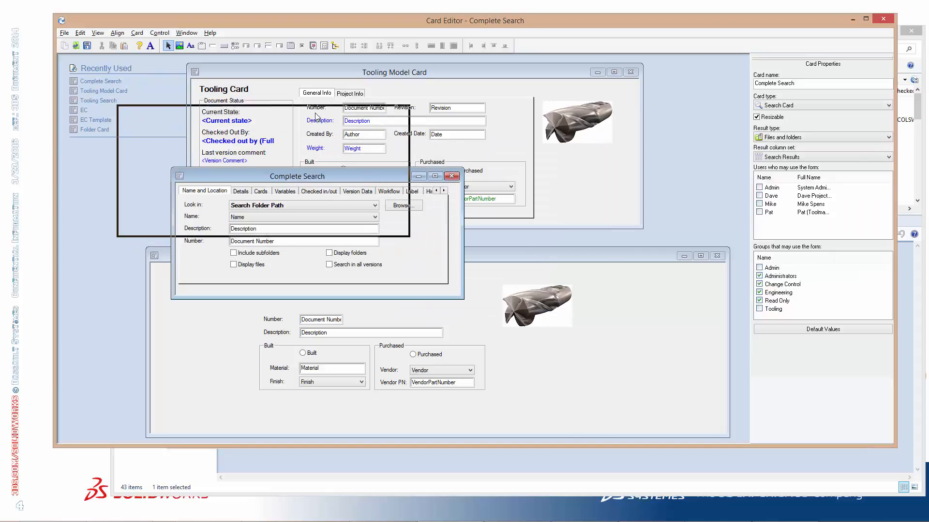
{"action": "left_click_drag", "start_coordinate": [315, 117], "coordinate": [314, 114]}
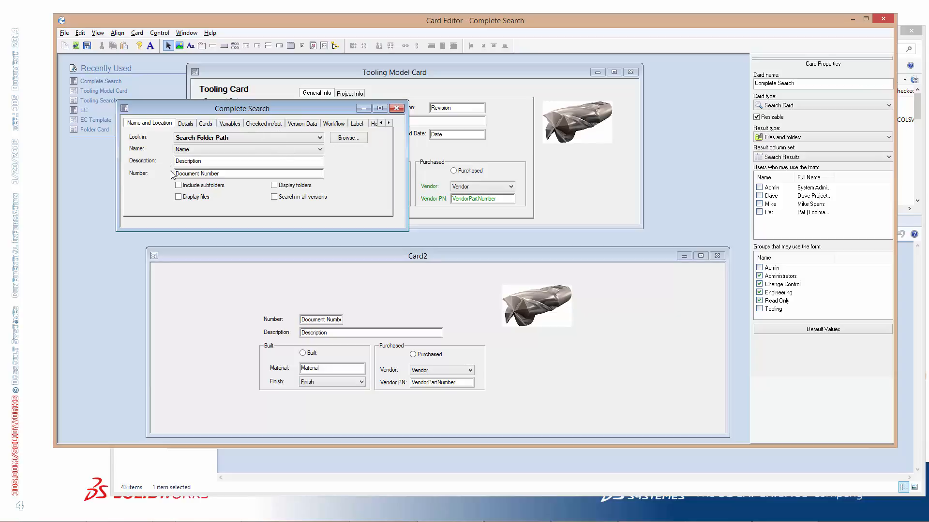
Examine the Details, Cards, Variables, Checked in/out, Version Data and Workflow pages of the Complete Search card
{"action": "left_click", "coordinate": [194, 127]}
{"action": "left_click", "coordinate": [208, 126]}
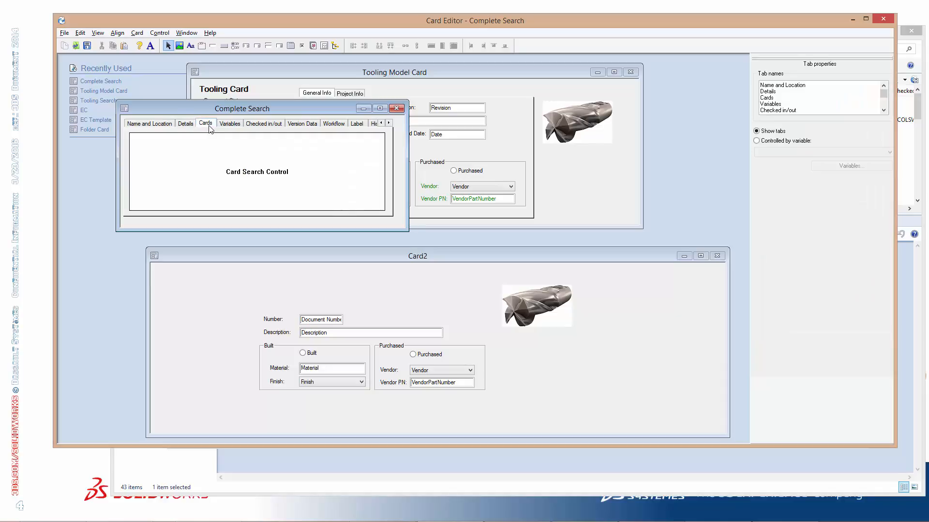
{"action": "left_click", "coordinate": [231, 128]}
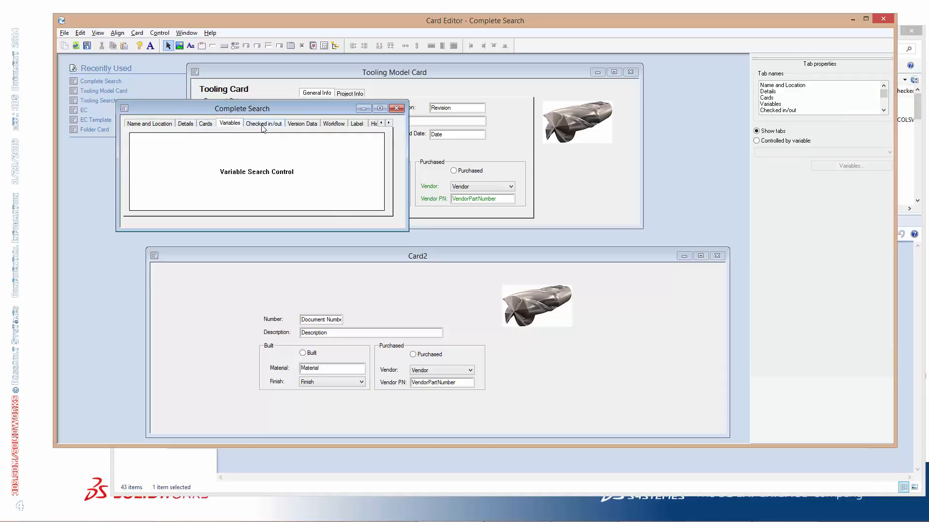
{"action": "left_click", "coordinate": [262, 127]}
{"action": "left_click", "coordinate": [315, 125]}
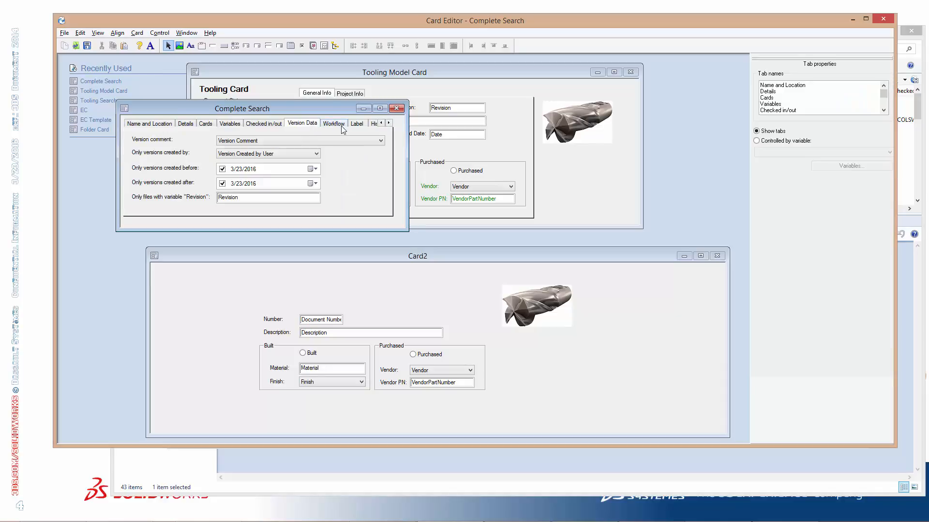
{"action": "left_click", "coordinate": [341, 127]}
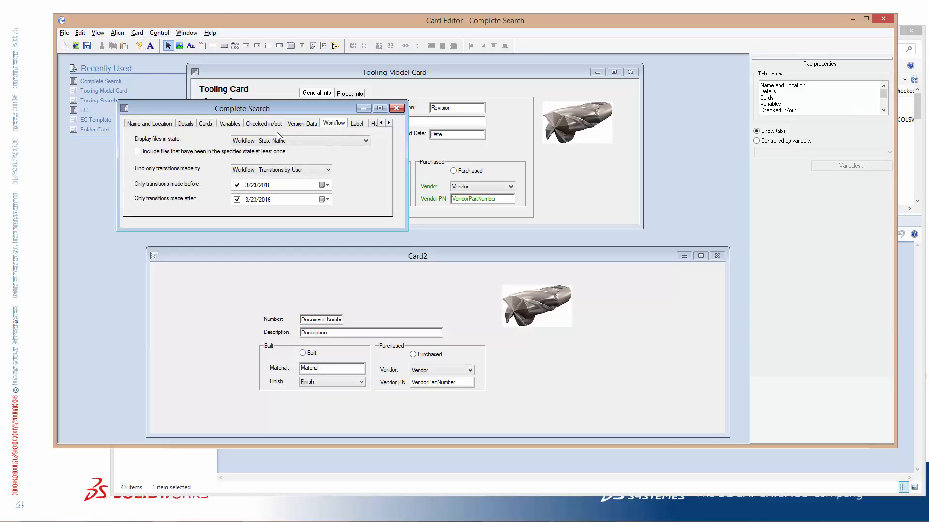
Copy the Look in and Name labels and fields, the Browse button and the four search checkboxes from Complete Search's Name and Location page
{"action": "left_click", "coordinate": [168, 125]}
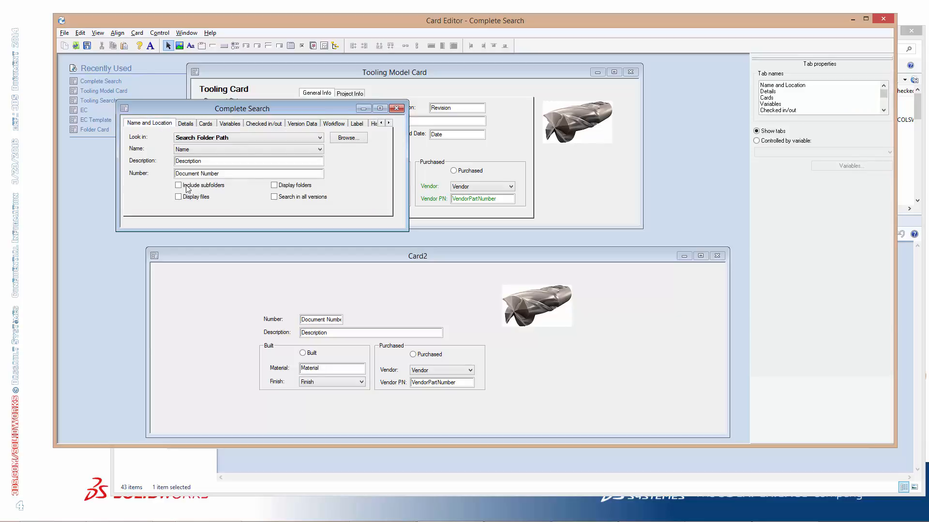
{"action": "left_click", "coordinate": [139, 140]}
{"action": "left_click", "coordinate": [209, 141], "text": "ctrl"}
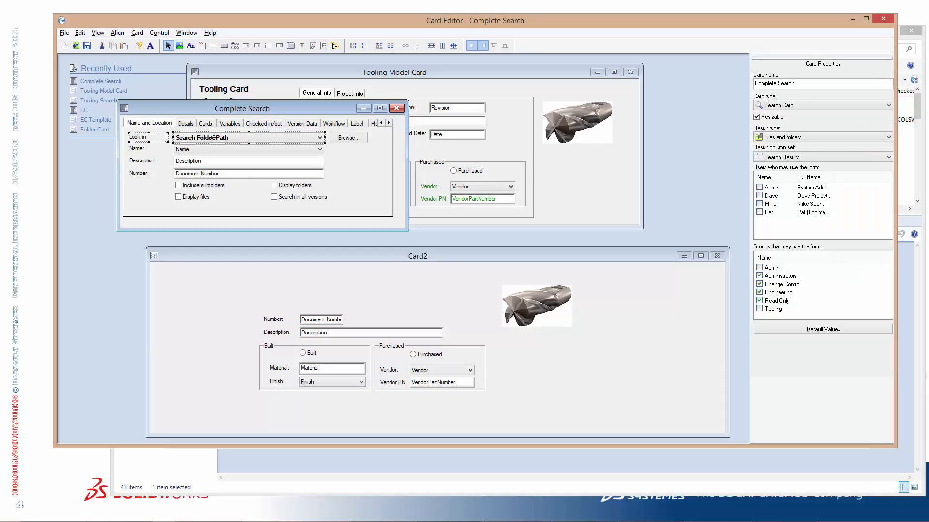
{"action": "left_click", "coordinate": [344, 143], "text": "ctrl"}
{"action": "left_click", "coordinate": [145, 150], "text": "ctrl"}
{"action": "left_click", "coordinate": [209, 154], "text": "ctrl"}
{"action": "left_click", "coordinate": [204, 186], "text": "ctrl"}
{"action": "left_click", "coordinate": [196, 197], "text": "ctrl"}
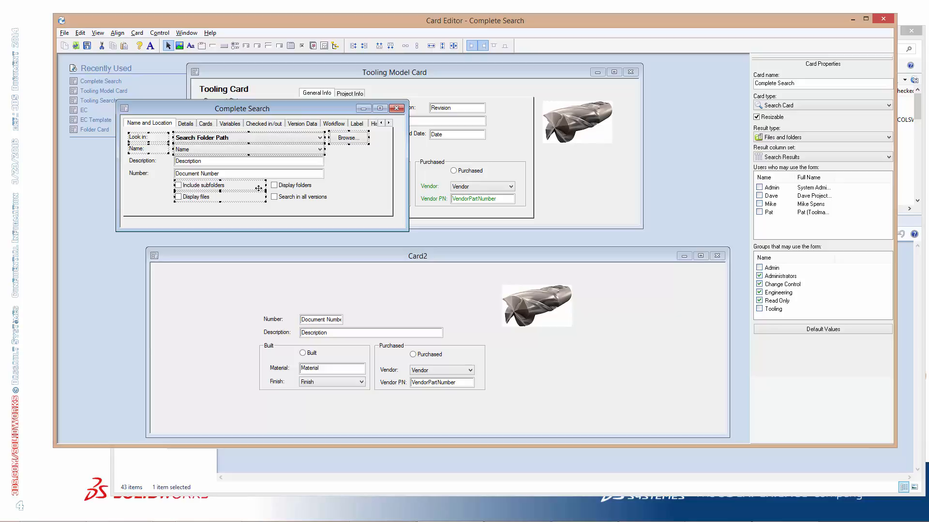
{"action": "left_click", "coordinate": [288, 187], "text": "ctrl"}
{"action": "left_click", "coordinate": [294, 198], "text": "ctrl"}
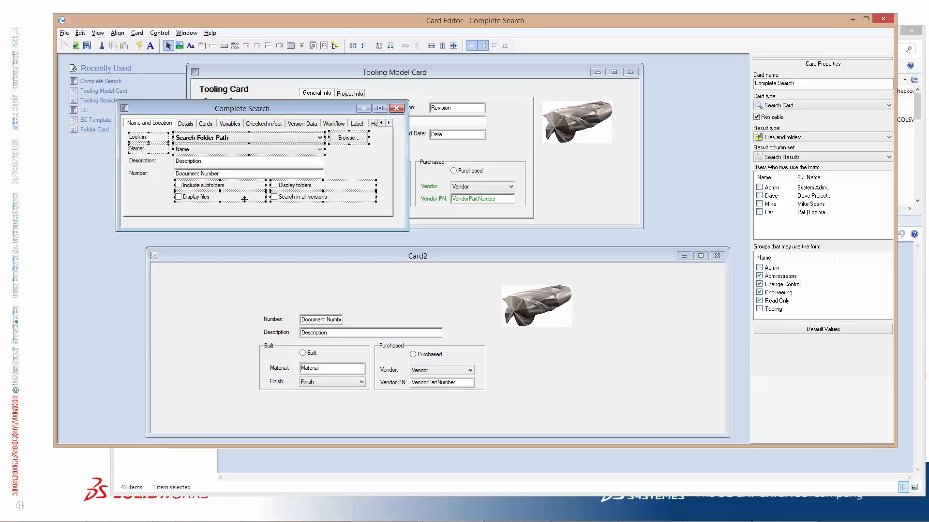
{"action": "left_click", "coordinate": [252, 206]}
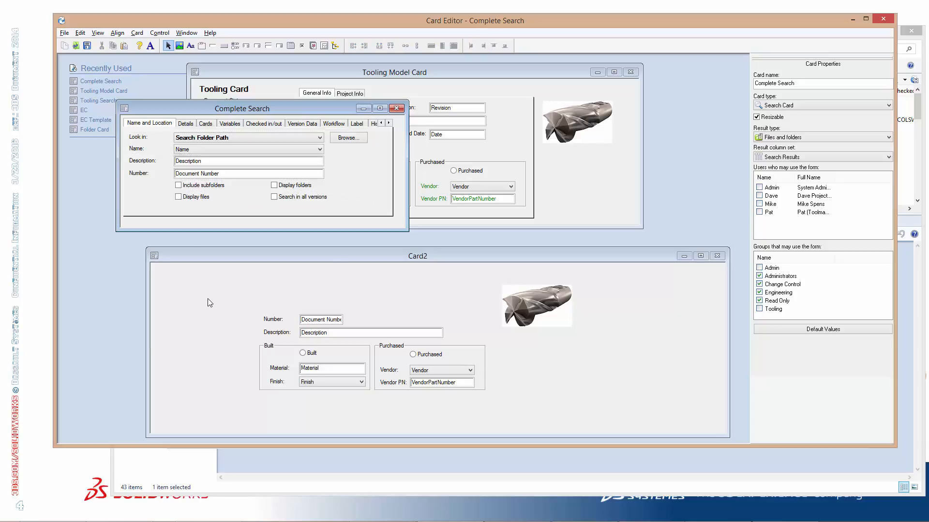
Move the new card's Number, Description, Built and Purchased controls below the tool image, then paste the copied search controls into the cleared area
{"action": "left_click_drag", "start_coordinate": [247, 299], "coordinate": [527, 429]}
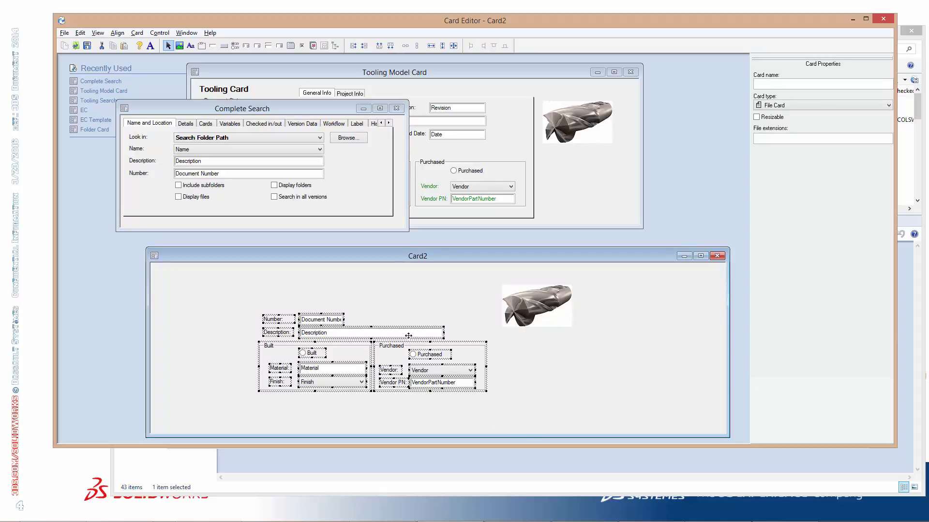
{"action": "left_click_drag", "start_coordinate": [408, 335], "coordinate": [549, 367]}
{"action": "left_click", "coordinate": [225, 314]}
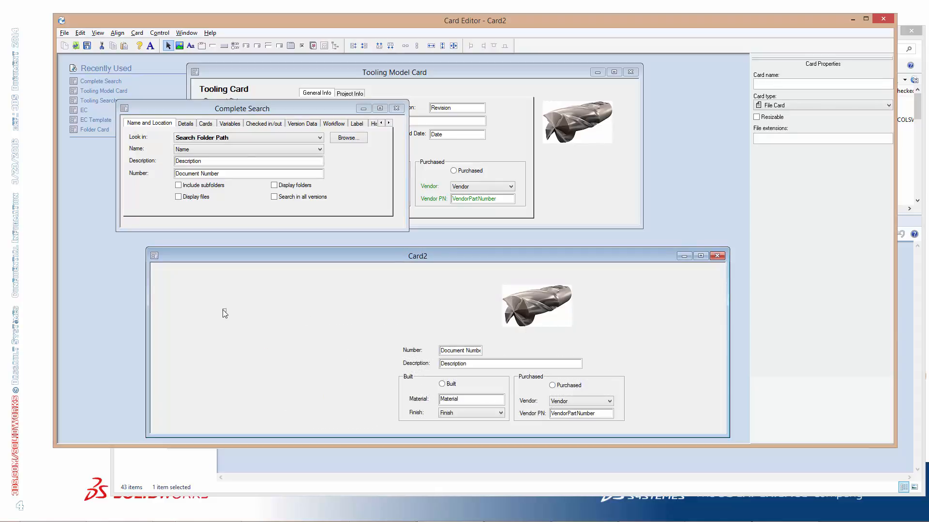
{"action": "key", "text": "ctrl+v"}
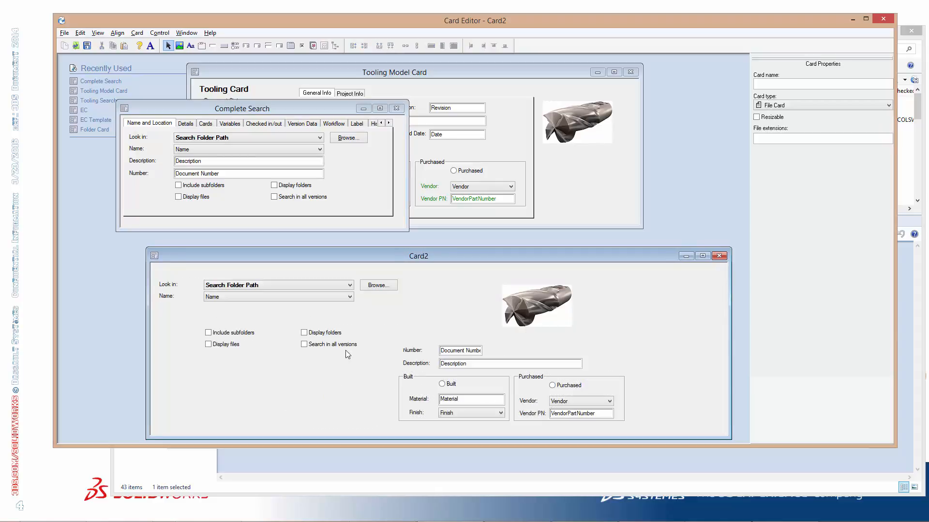
Connect the new card's Include subfolders checkbox to the Album variable
{"action": "left_click", "coordinate": [236, 333]}
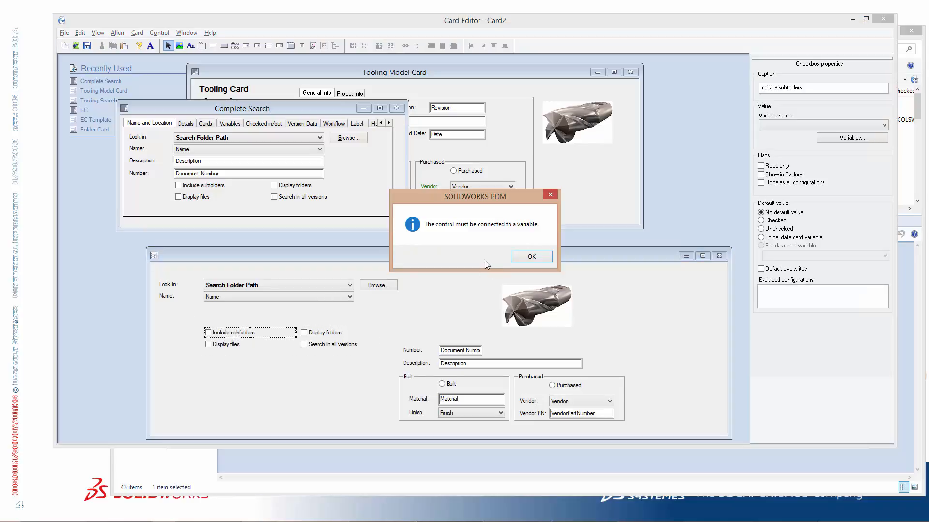
{"action": "left_click", "coordinate": [532, 255]}
{"action": "left_click_drag", "start_coordinate": [486, 201], "coordinate": [468, 244]}
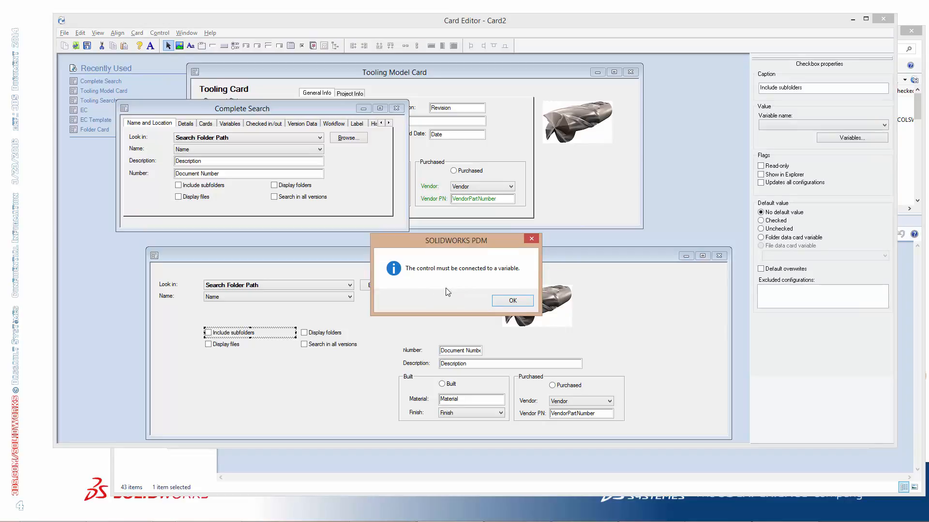
{"action": "left_click", "coordinate": [511, 302]}
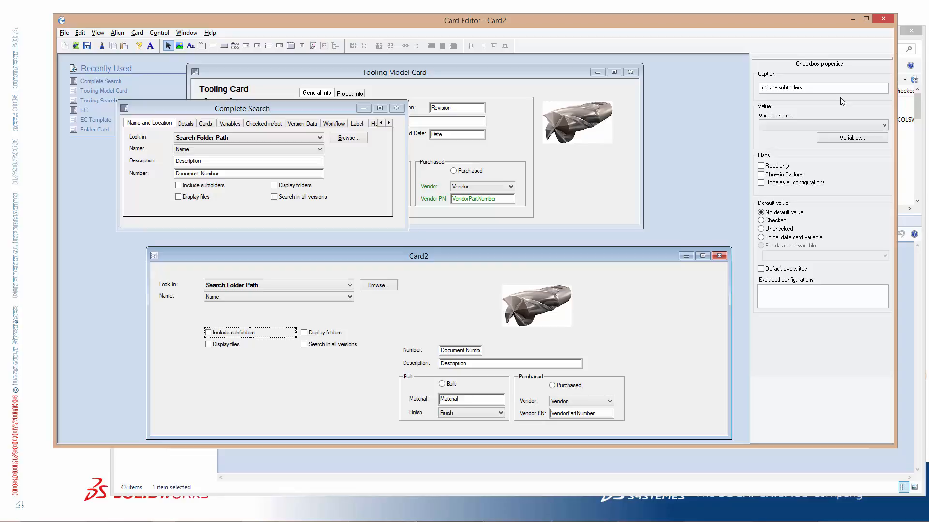
{"action": "left_click", "coordinate": [808, 126]}
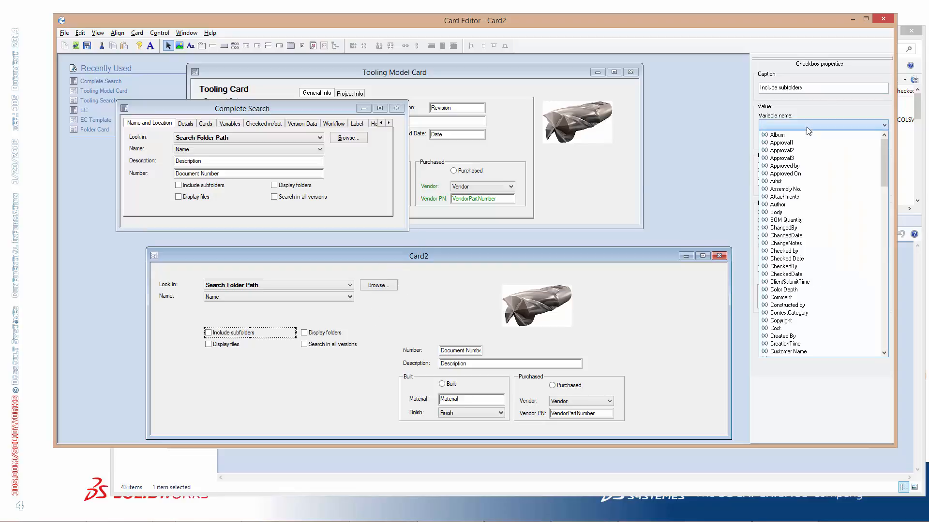
{"action": "left_click", "coordinate": [678, 225]}
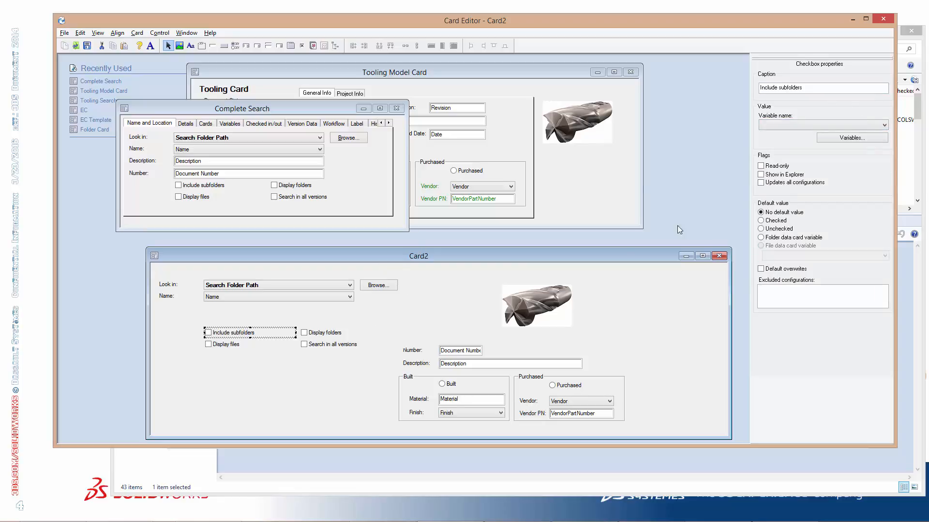
{"action": "left_click", "coordinate": [335, 312]}
{"action": "left_click", "coordinate": [538, 258]}
{"action": "left_click", "coordinate": [803, 125]}
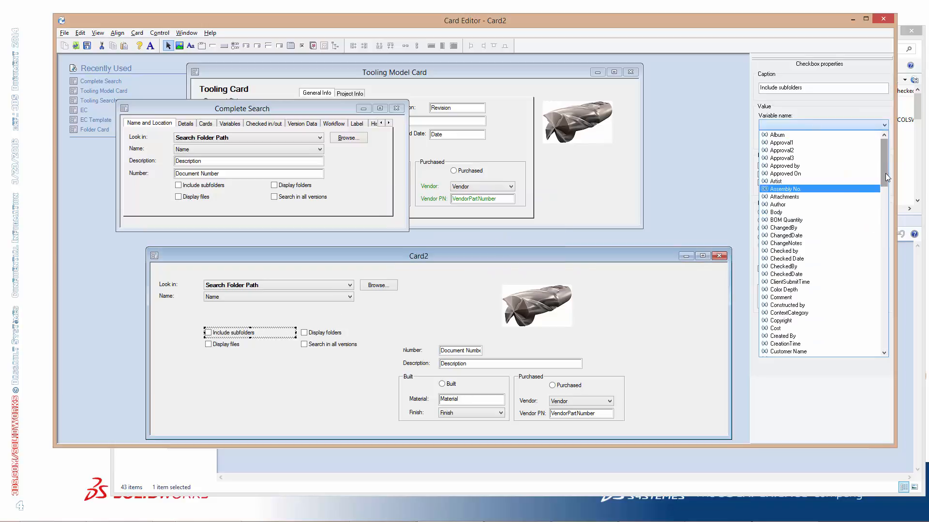
{"action": "left_click_drag", "start_coordinate": [886, 173], "coordinate": [892, 124]}
{"action": "left_click", "coordinate": [777, 135]}
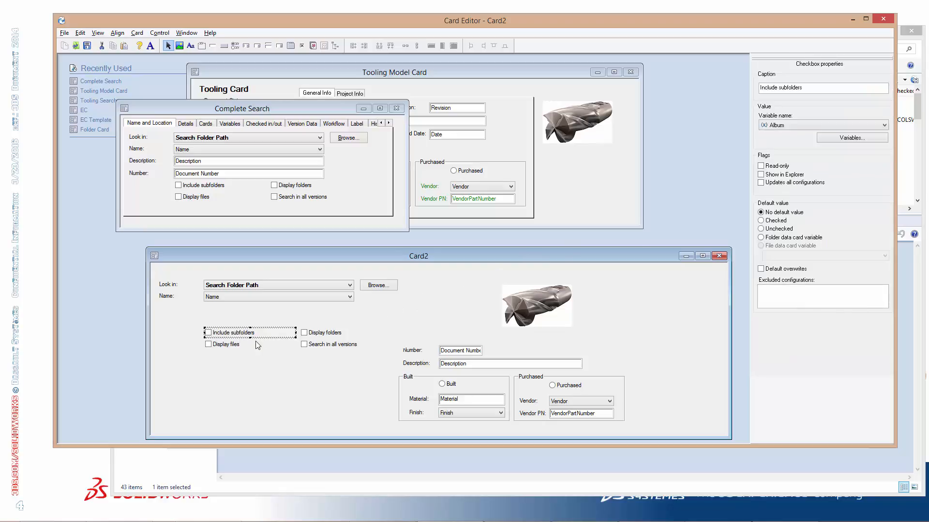
Connect the new card's Display files checkbox to the Album variable
{"action": "left_click", "coordinate": [235, 345]}
{"action": "left_click", "coordinate": [315, 343]}
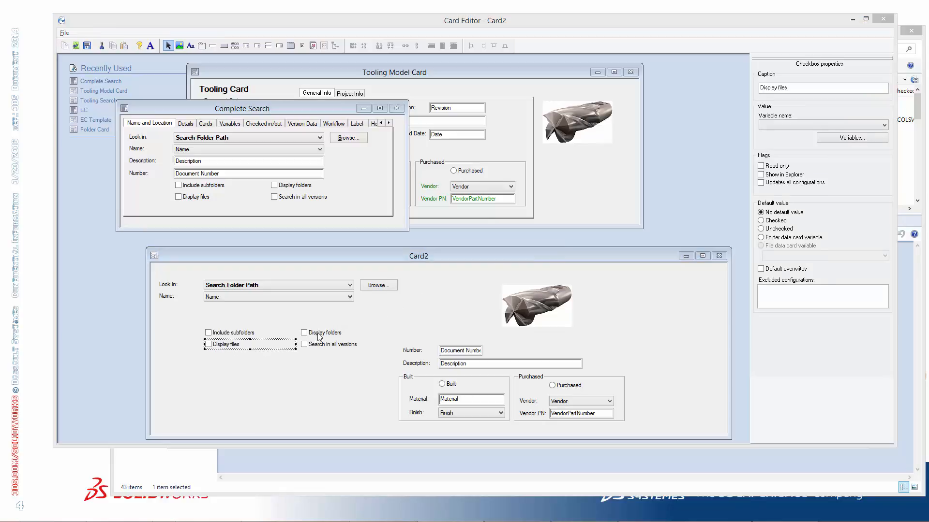
{"action": "left_click", "coordinate": [527, 258]}
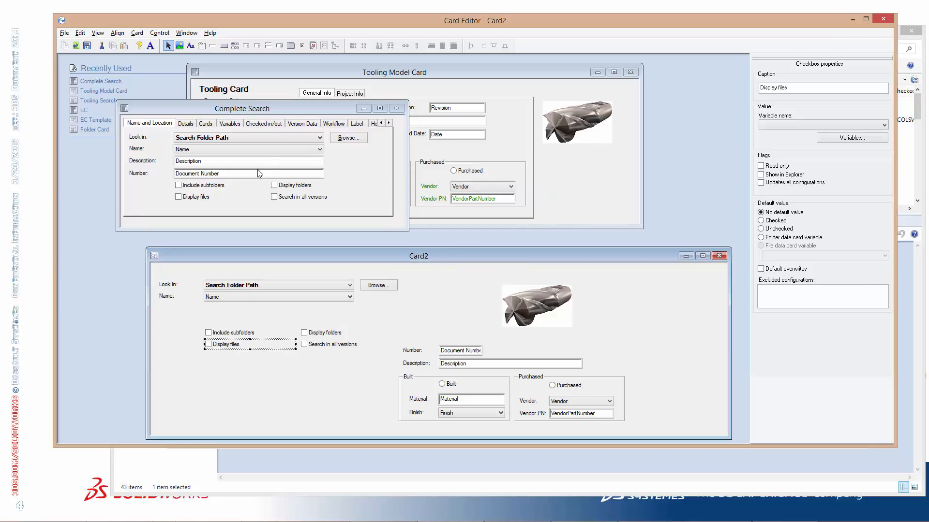
{"action": "left_click", "coordinate": [220, 190]}
{"action": "left_click", "coordinate": [532, 256]}
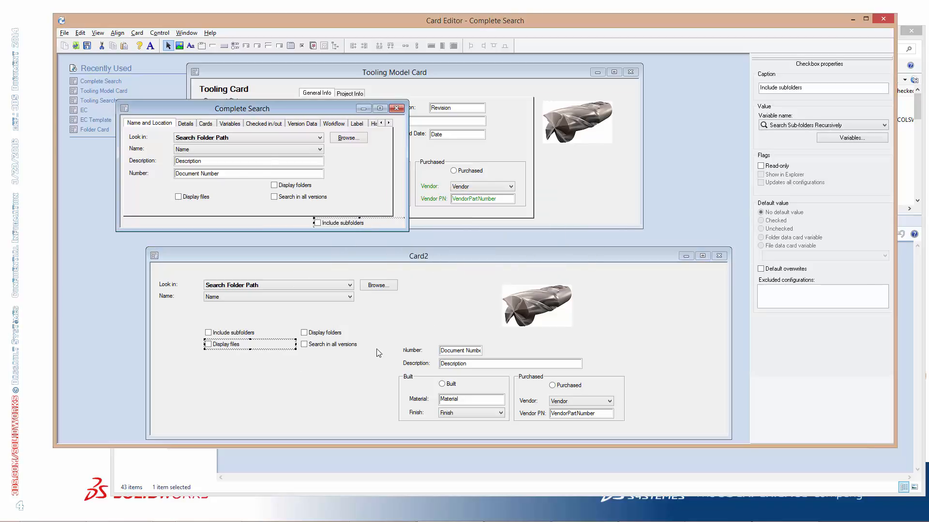
{"action": "left_click", "coordinate": [247, 345]}
{"action": "left_click", "coordinate": [265, 357]}
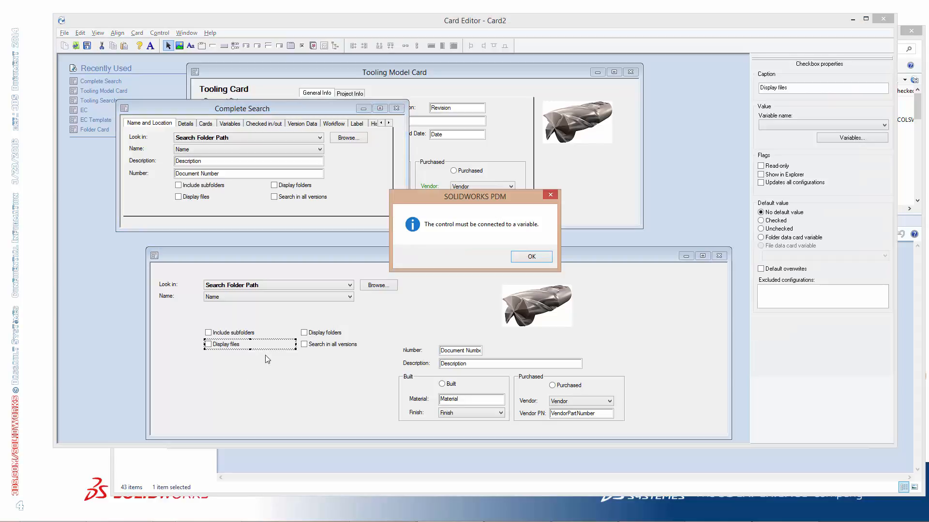
{"action": "left_click", "coordinate": [520, 260]}
{"action": "left_click", "coordinate": [822, 124]}
{"action": "left_click", "coordinate": [779, 138]}
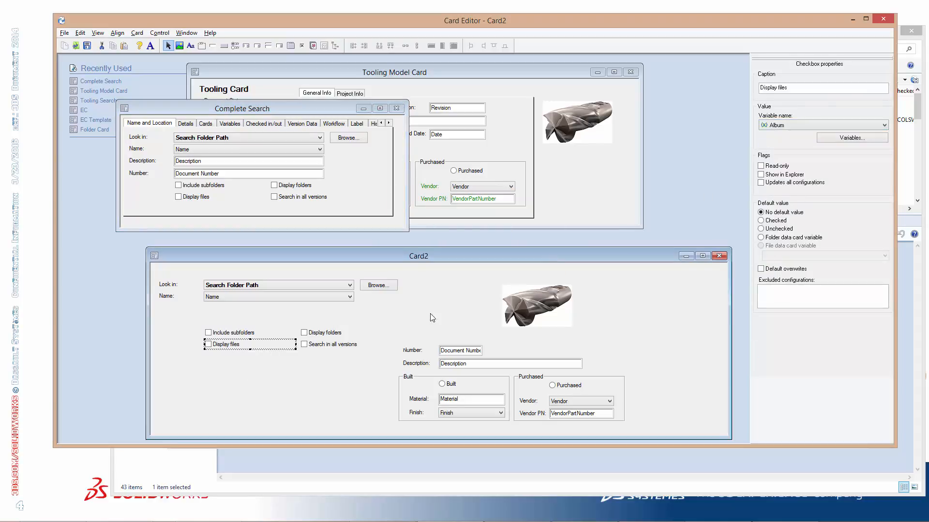
Connect the new card's Display folders and Search in all versions checkboxes to the Album variable
{"action": "left_click", "coordinate": [328, 334]}
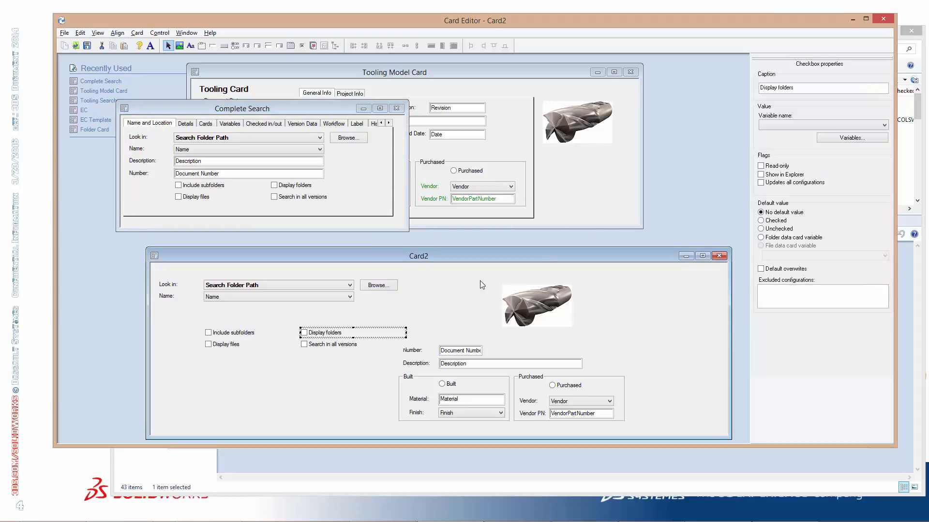
{"action": "left_click", "coordinate": [778, 125]}
{"action": "left_click", "coordinate": [779, 139]}
{"action": "left_click", "coordinate": [333, 345]}
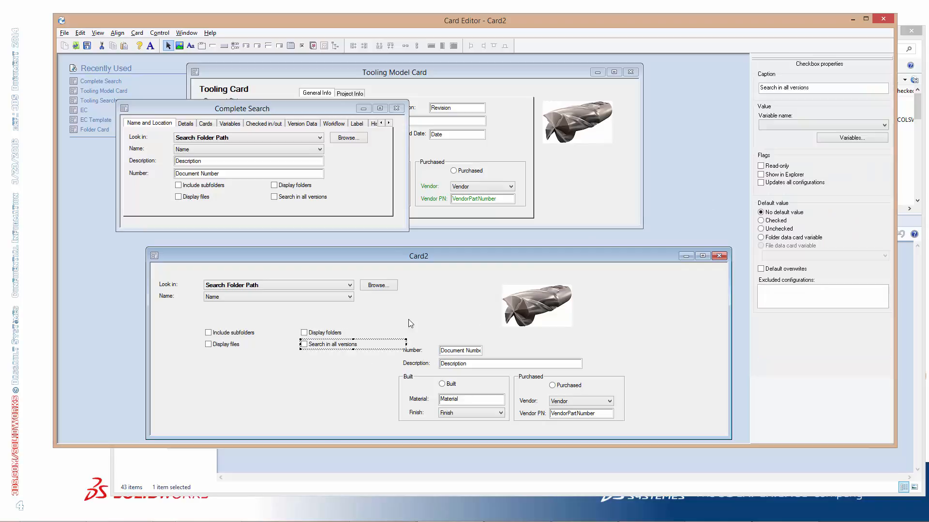
{"action": "left_click", "coordinate": [782, 126]}
{"action": "left_click", "coordinate": [781, 139]}
{"action": "left_click", "coordinate": [335, 389]}
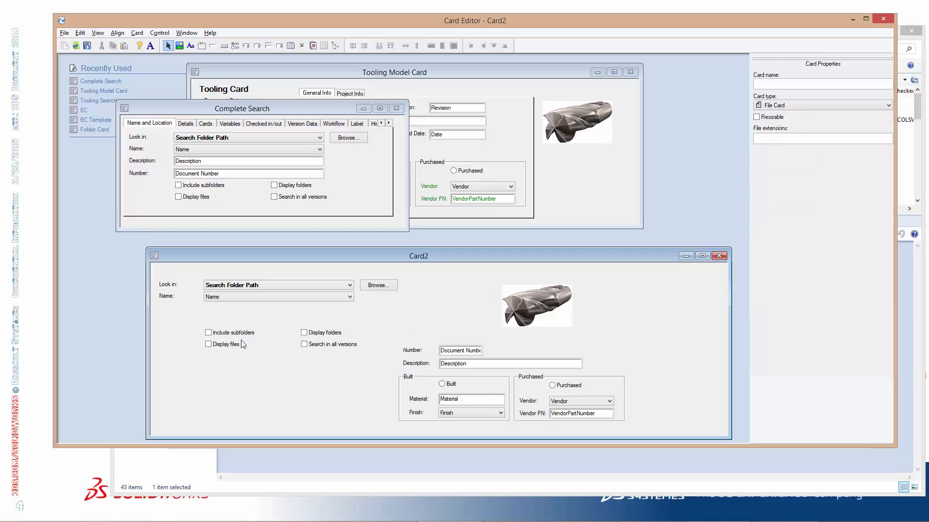
Delete the Include subfolders, Display files, Display folders and Search in all versions checkboxes from the new card
{"action": "left_click", "coordinate": [208, 189]}
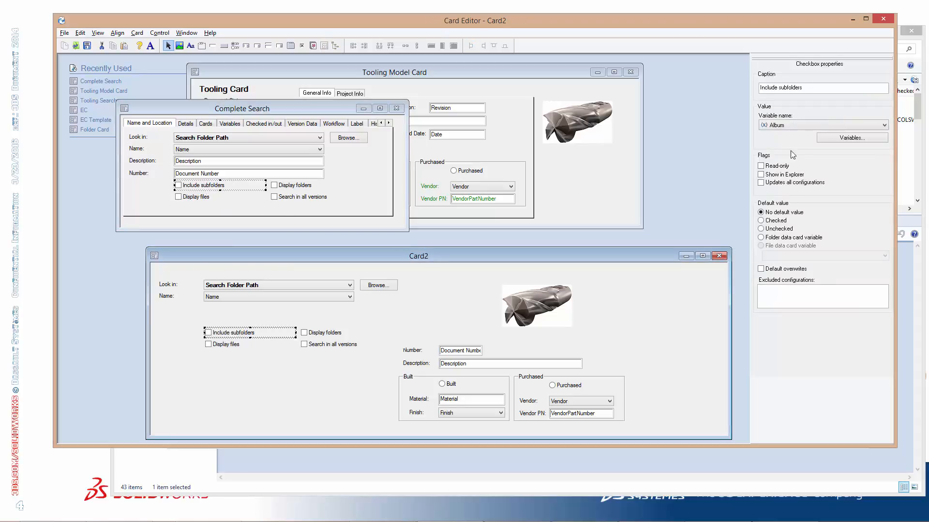
{"action": "left_click", "coordinate": [842, 127]}
{"action": "left_click", "coordinate": [843, 127]}
{"action": "left_click", "coordinate": [366, 345]}
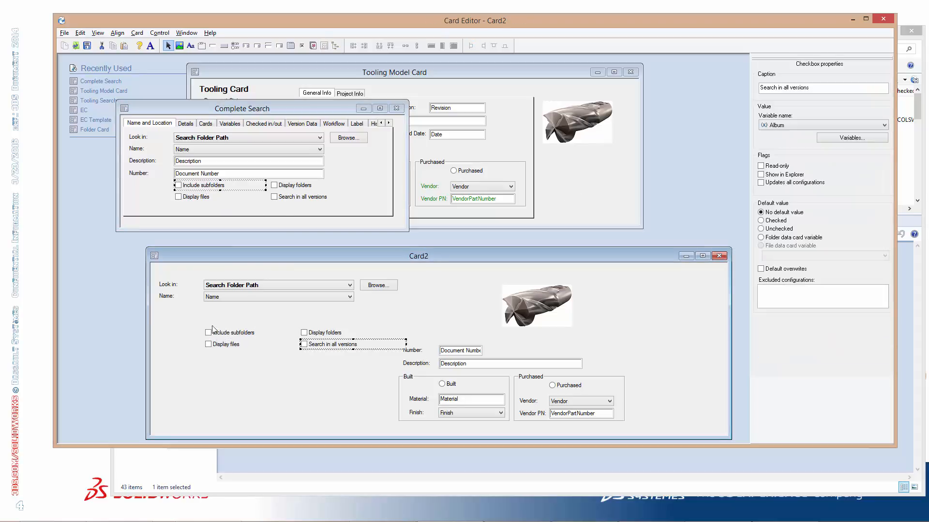
{"action": "left_click_drag", "start_coordinate": [191, 324], "coordinate": [388, 365]}
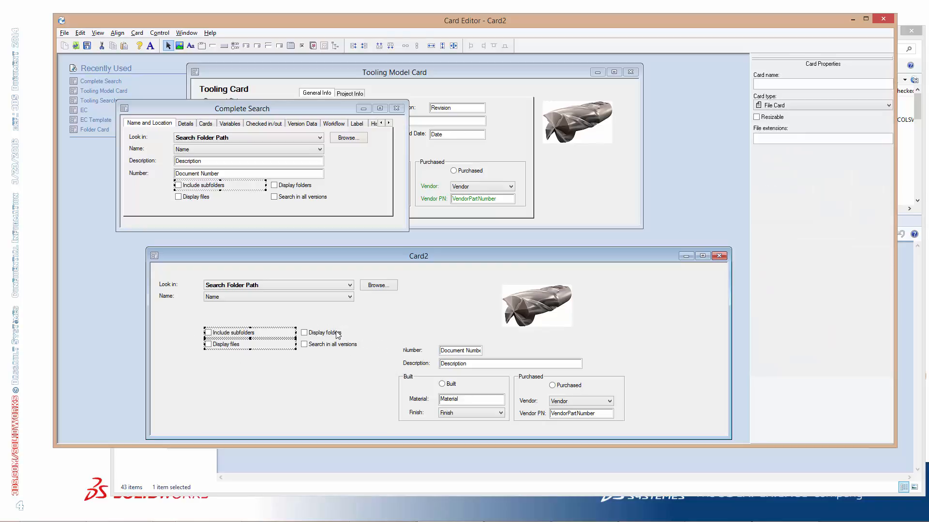
{"action": "left_click", "coordinate": [338, 334]}
{"action": "left_click", "coordinate": [330, 345], "text": "ctrl"}
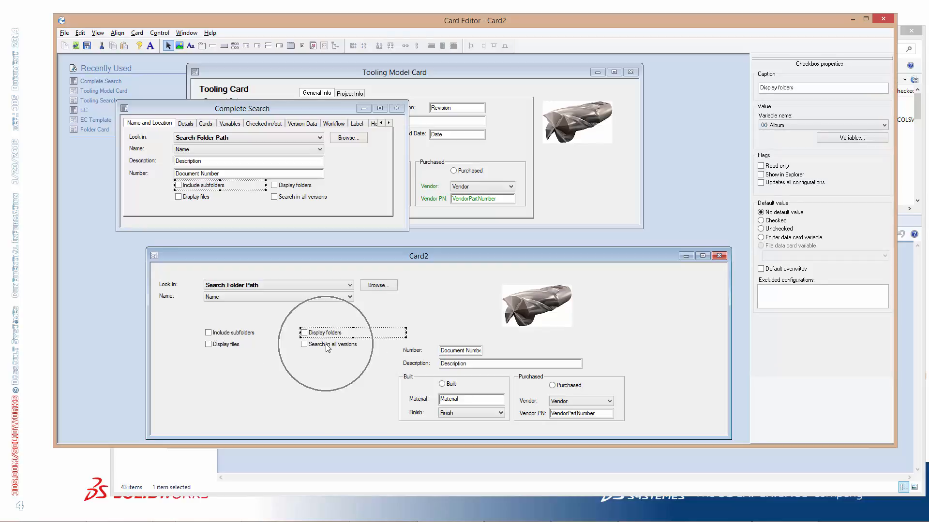
{"action": "left_click", "coordinate": [233, 334], "text": "ctrl"}
{"action": "left_click", "coordinate": [225, 344], "text": "ctrl"}
{"action": "key", "text": "Delete"}
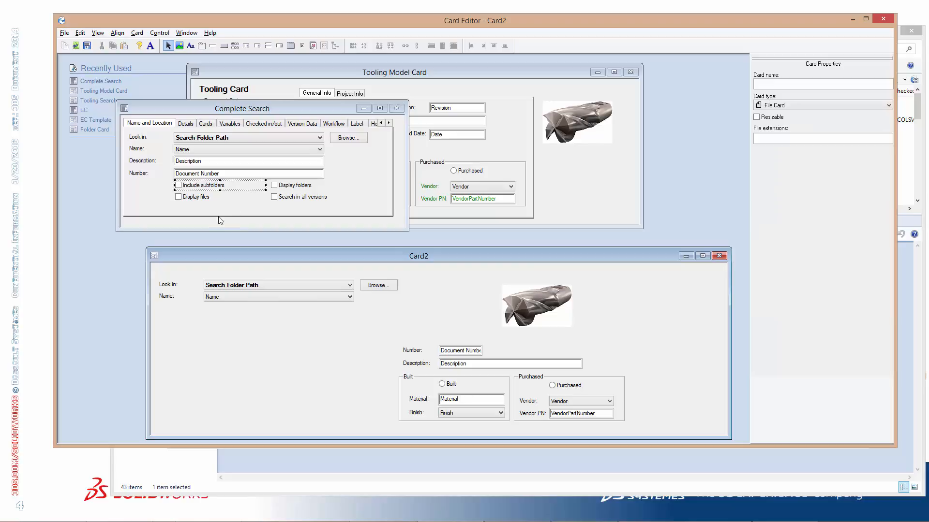
Copy the Include subfolders, Display files and Display folders checkboxes from Complete Search into the new card below the Name field
{"action": "left_click", "coordinate": [204, 188]}
{"action": "left_click", "coordinate": [255, 196]}
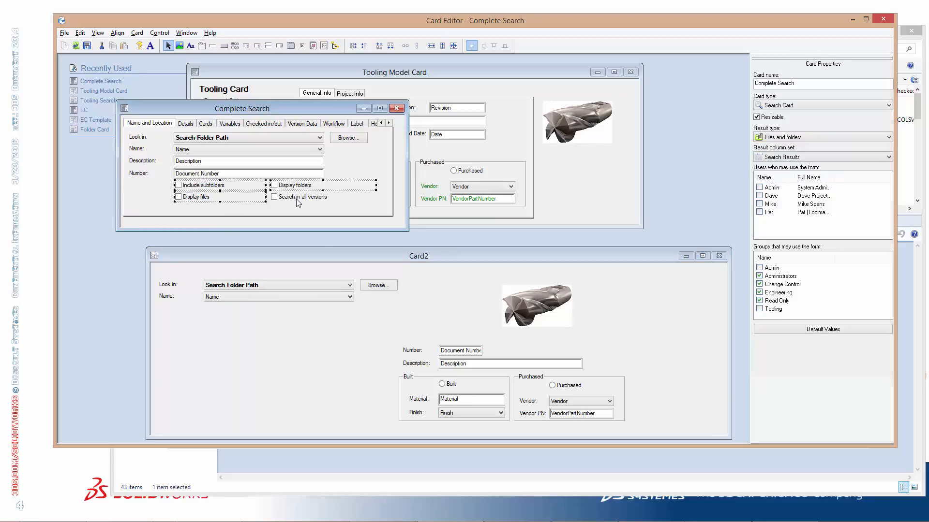
{"action": "left_click", "coordinate": [231, 321]}
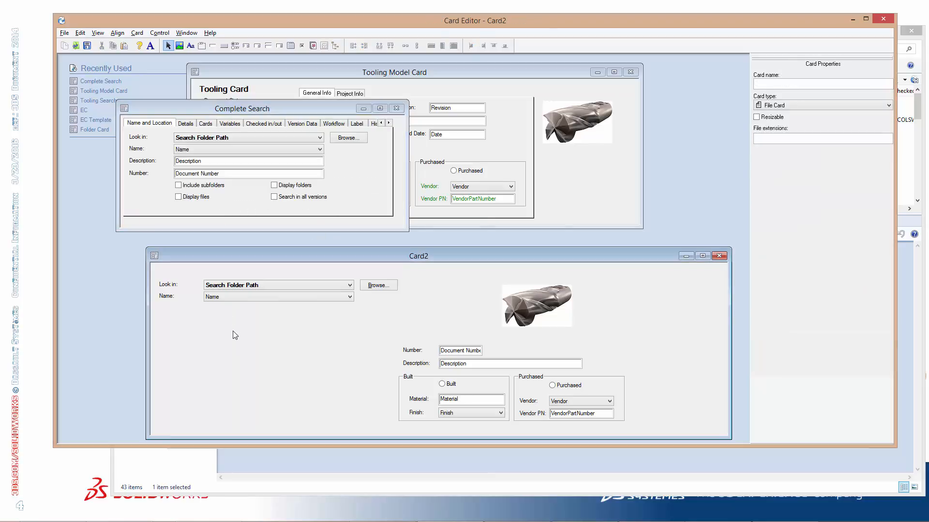
{"action": "key", "text": "ctrl+v"}
{"action": "left_click", "coordinate": [531, 257]}
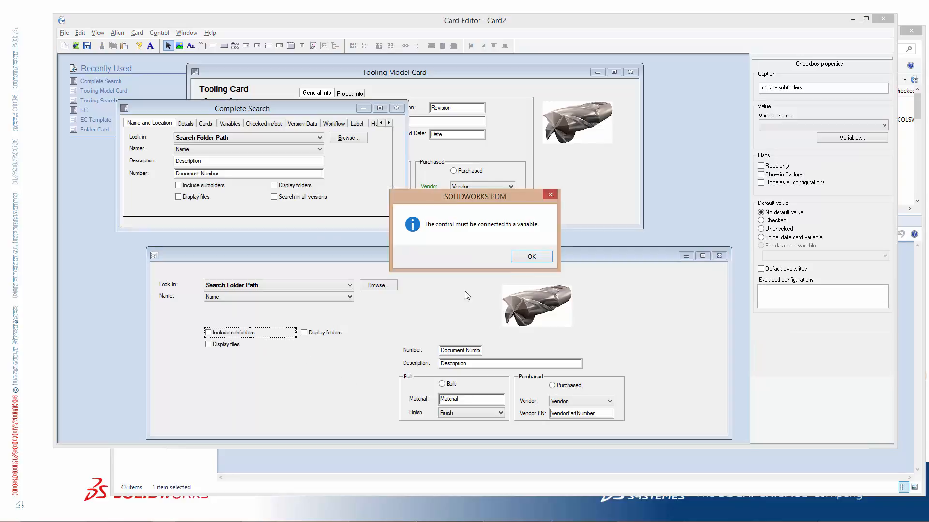
Delete the pasted Include subfolders, Display files, Display folders and Search in all versions checkboxes from Card2
{"action": "left_click", "coordinate": [531, 256]}
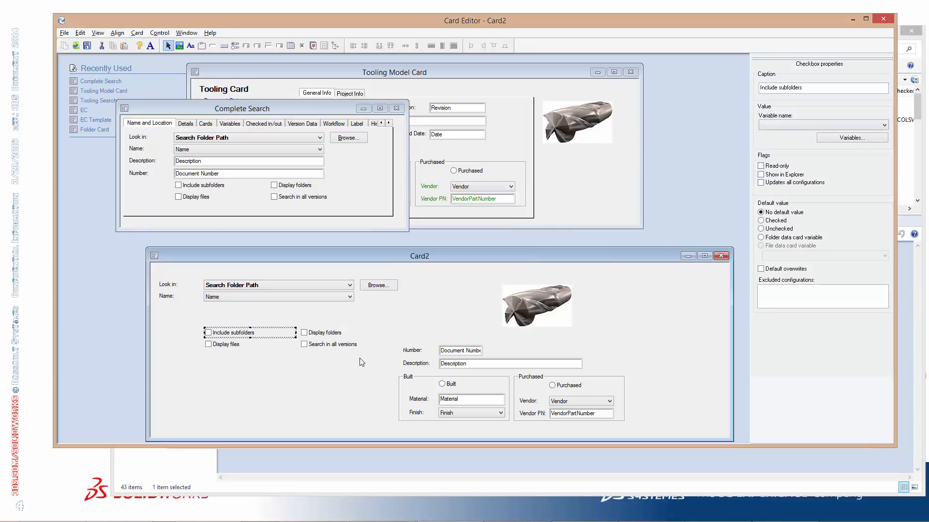
{"action": "left_click", "coordinate": [540, 257]}
{"action": "key", "text": "Delete"}
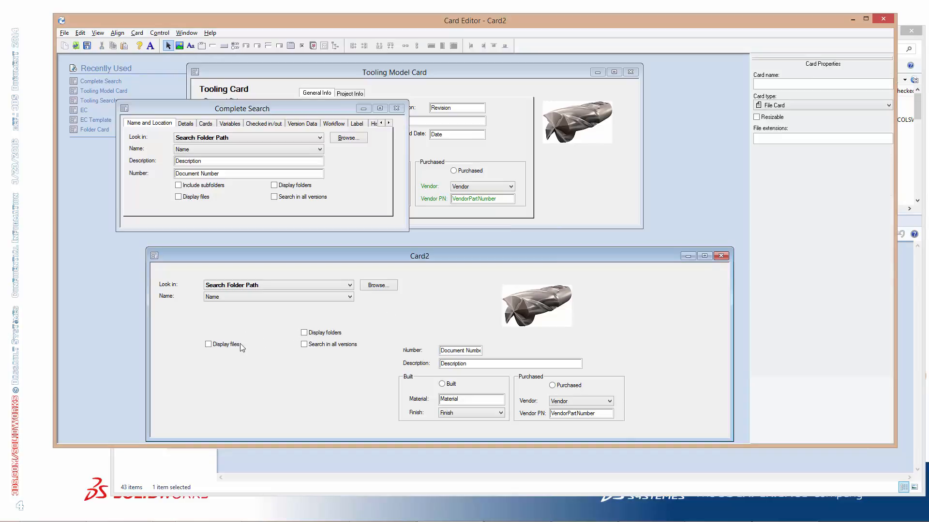
{"action": "left_click", "coordinate": [222, 344]}
{"action": "key", "text": "Delete"}
{"action": "left_click", "coordinate": [312, 332]}
{"action": "key", "text": "Delete"}
{"action": "left_click", "coordinate": [319, 344]}
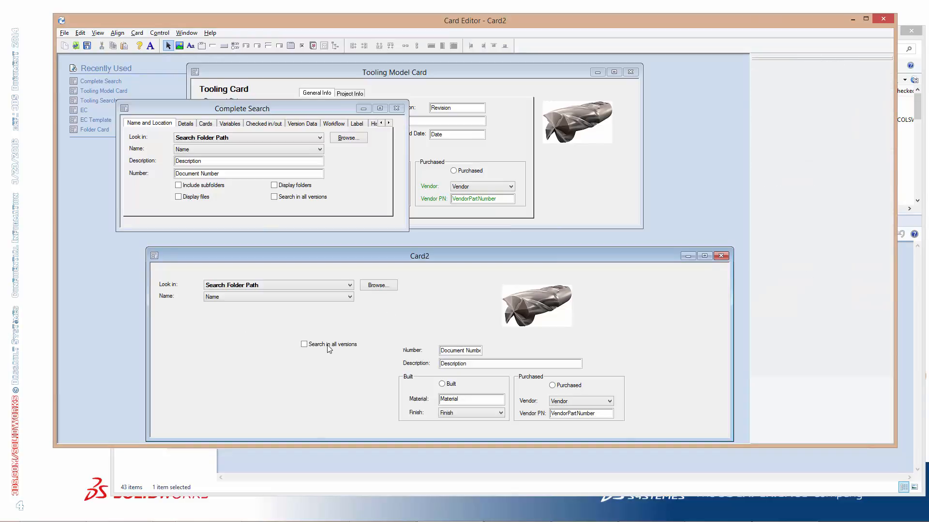
{"action": "key", "text": "Delete"}
Move the End Mill image to the card's upper-right corner and place the Number and Description fields under Name
{"action": "left_click_drag", "start_coordinate": [364, 334], "coordinate": [628, 419]}
{"action": "left_click_drag", "start_coordinate": [516, 366], "coordinate": [402, 346]}
{"action": "left_click_drag", "start_coordinate": [554, 308], "coordinate": [658, 294]}
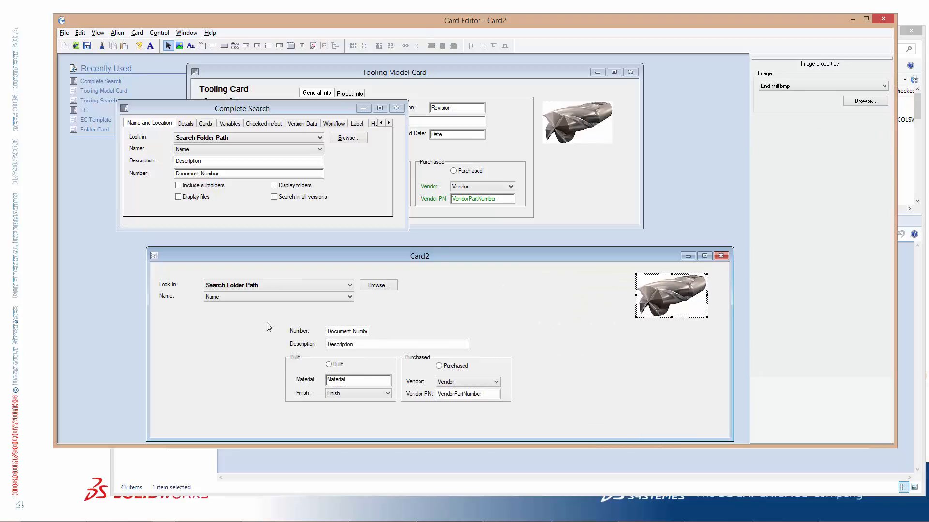
{"action": "left_click_drag", "start_coordinate": [268, 320], "coordinate": [471, 351]}
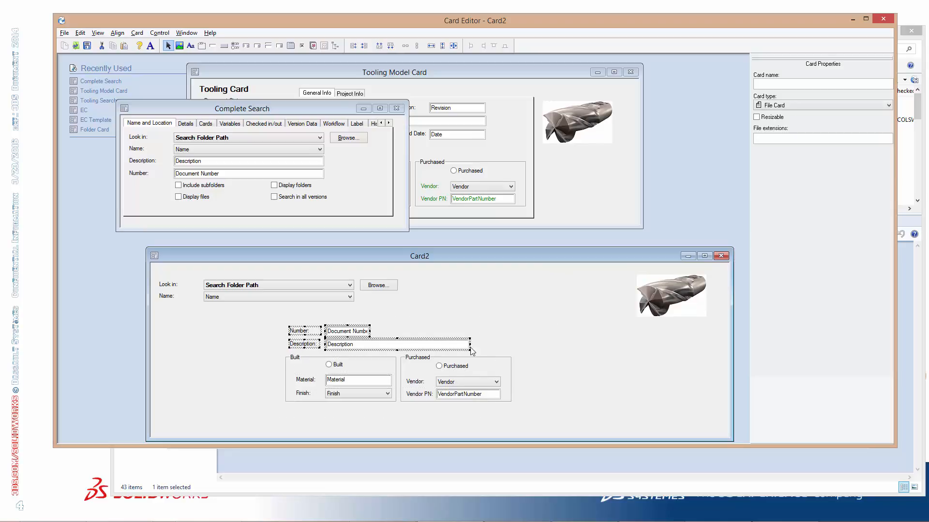
{"action": "left_click_drag", "start_coordinate": [357, 331], "coordinate": [236, 311]}
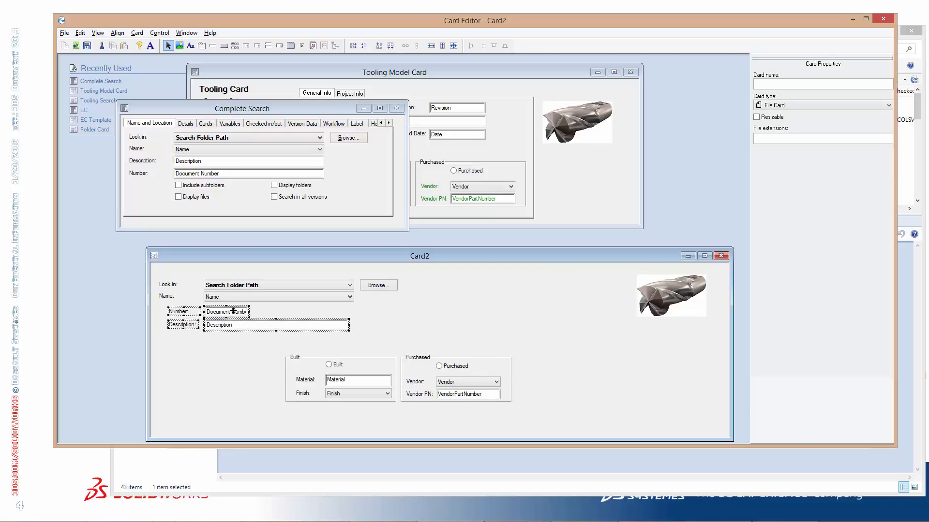
Move the Built and Purchased groups between the Browse button and the image, and slightly increase the card's height
{"action": "left_click_drag", "start_coordinate": [269, 346], "coordinate": [532, 419]}
{"action": "left_click_drag", "start_coordinate": [497, 368], "coordinate": [616, 296]}
{"action": "left_click_drag", "start_coordinate": [681, 308], "coordinate": [686, 308]}
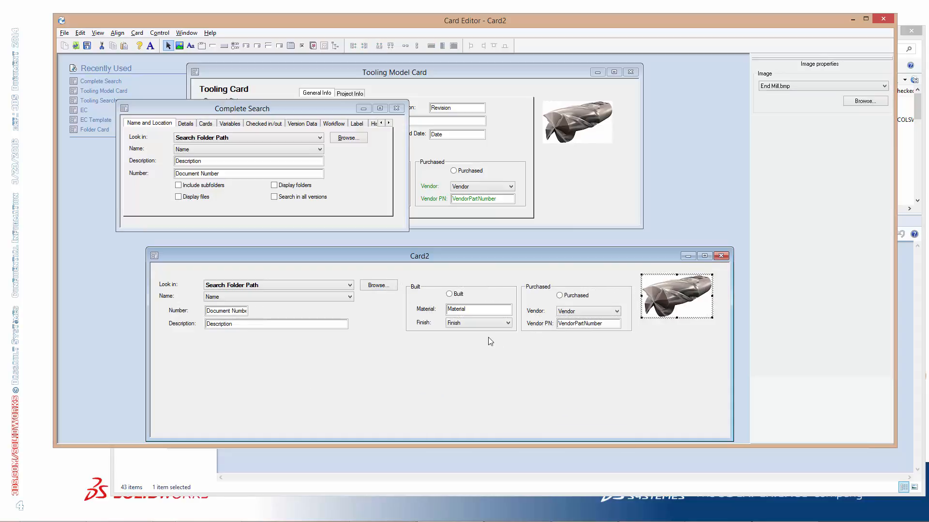
{"action": "left_click_drag", "start_coordinate": [404, 280], "coordinate": [623, 289]}
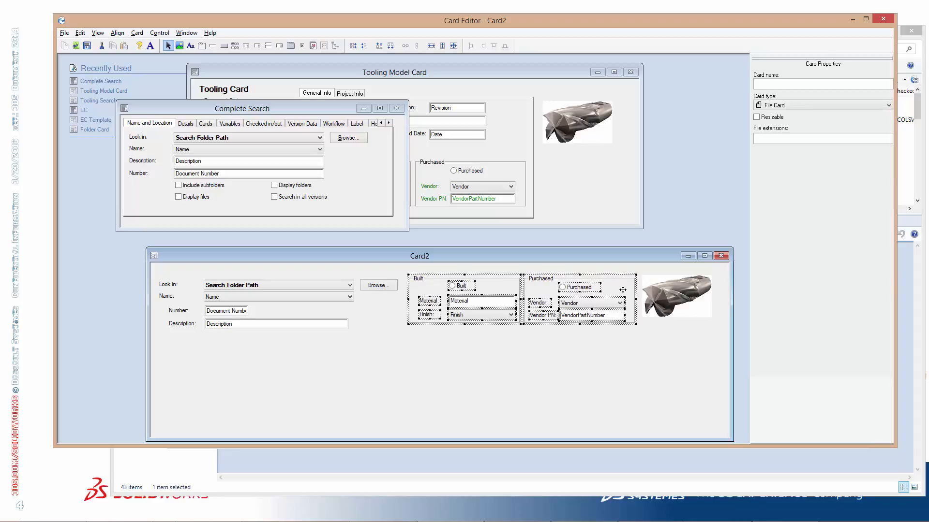
{"action": "left_click", "coordinate": [535, 366]}
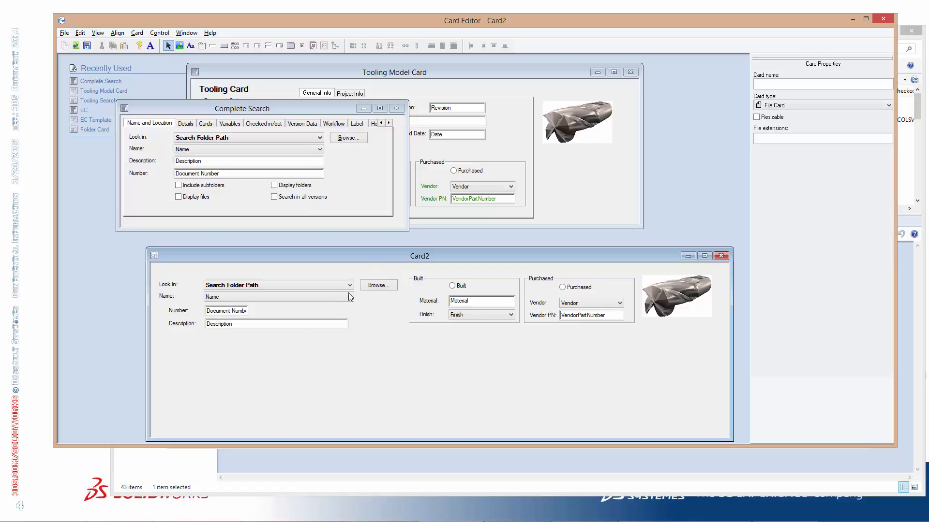
{"action": "left_click_drag", "start_coordinate": [368, 248], "coordinate": [370, 205]}
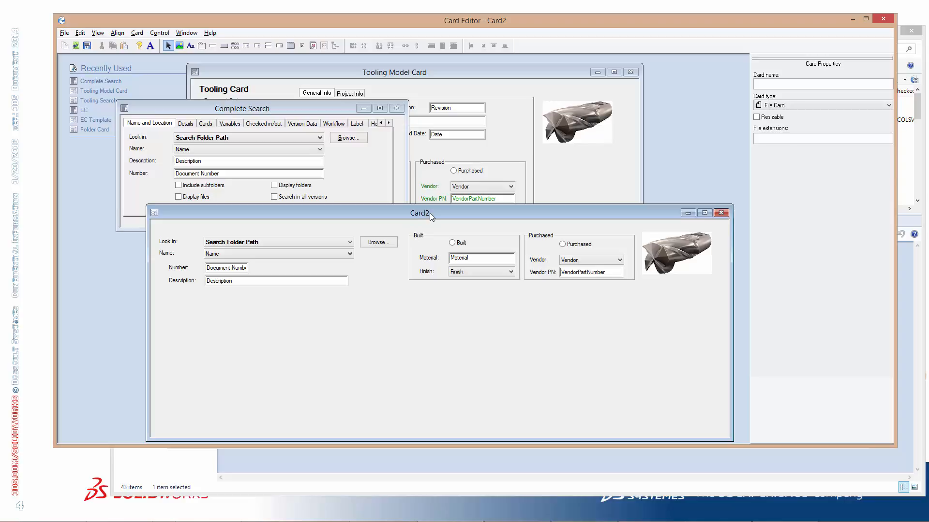
{"action": "left_click_drag", "start_coordinate": [433, 206], "coordinate": [432, 242]}
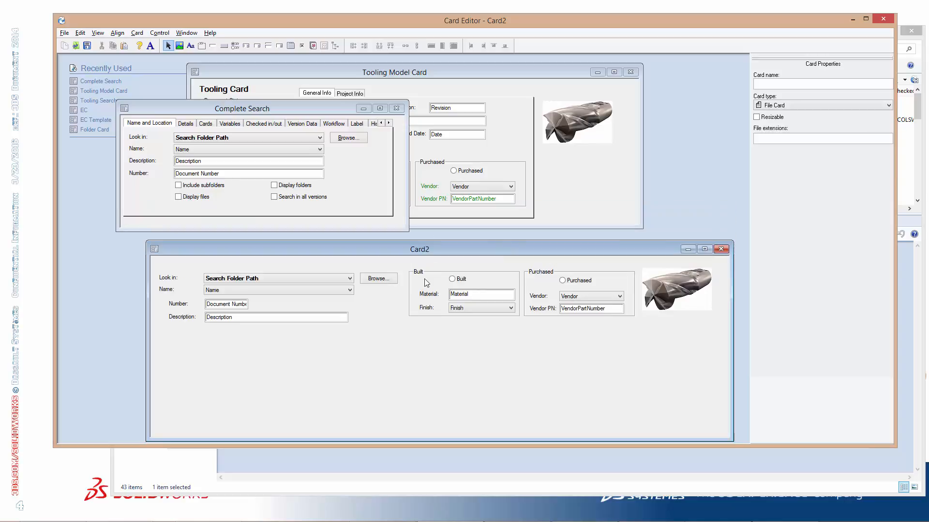
Open the existing Manager Search card from the cards of type Search Card
{"action": "left_click", "coordinate": [76, 47]}
{"action": "left_click", "coordinate": [550, 295]}
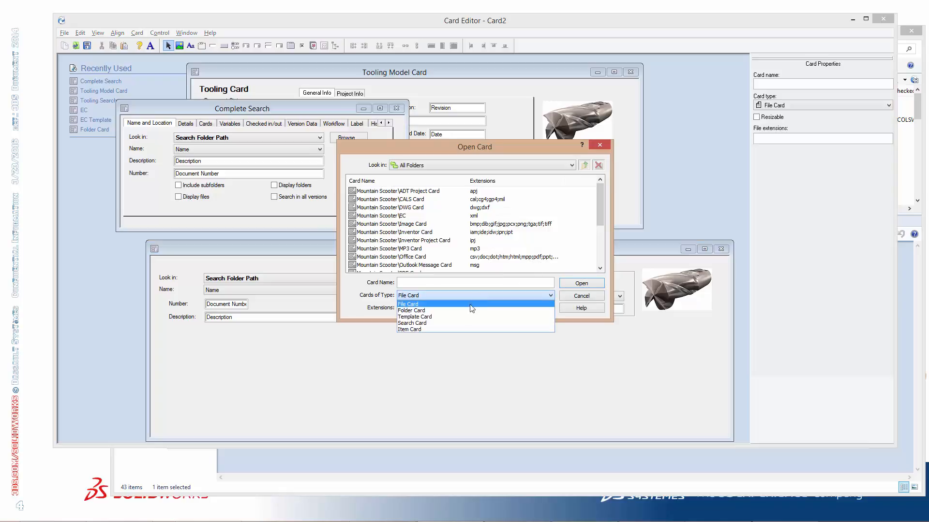
{"action": "left_click", "coordinate": [452, 324]}
{"action": "double_click", "coordinate": [381, 203]}
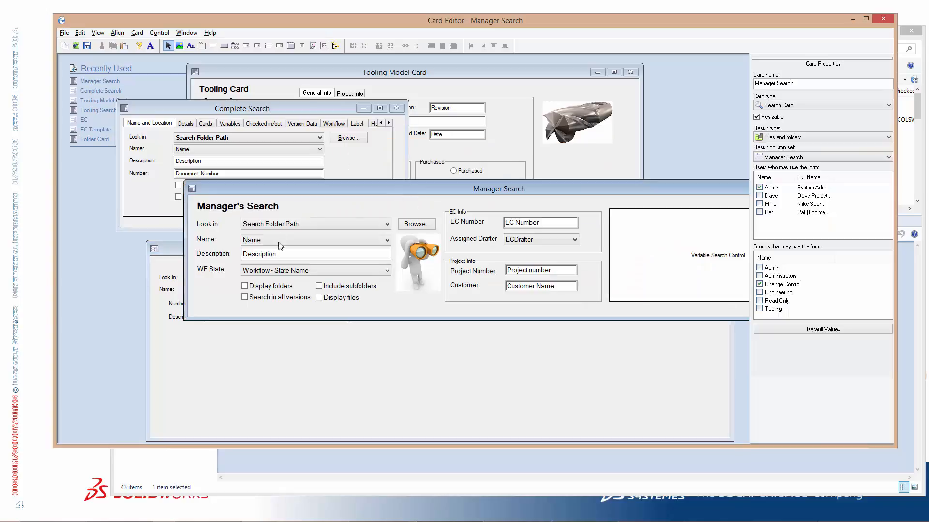
Copy the Display folders, Search in all versions, Include subfolders and Display files checkboxes from Manager Search
{"action": "left_click", "coordinate": [272, 286]}
{"action": "left_click", "coordinate": [274, 299], "text": "ctrl"}
{"action": "left_click", "coordinate": [345, 288], "text": "ctrl"}
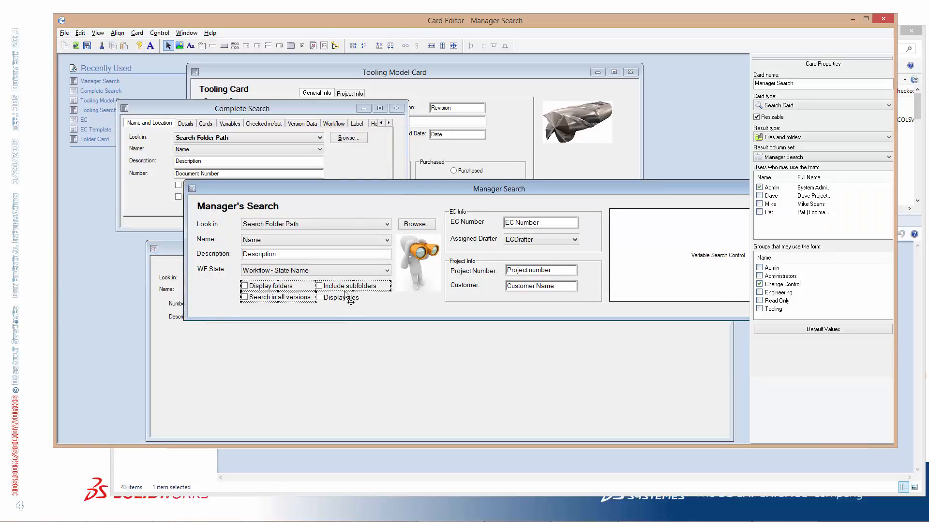
{"action": "left_click", "coordinate": [342, 297], "text": "ctrl"}
{"action": "key", "text": "ctrl+c"}
Try to paste the four Manager Search checkboxes into Card2 while it is still a File Card
{"action": "left_click", "coordinate": [337, 364]}
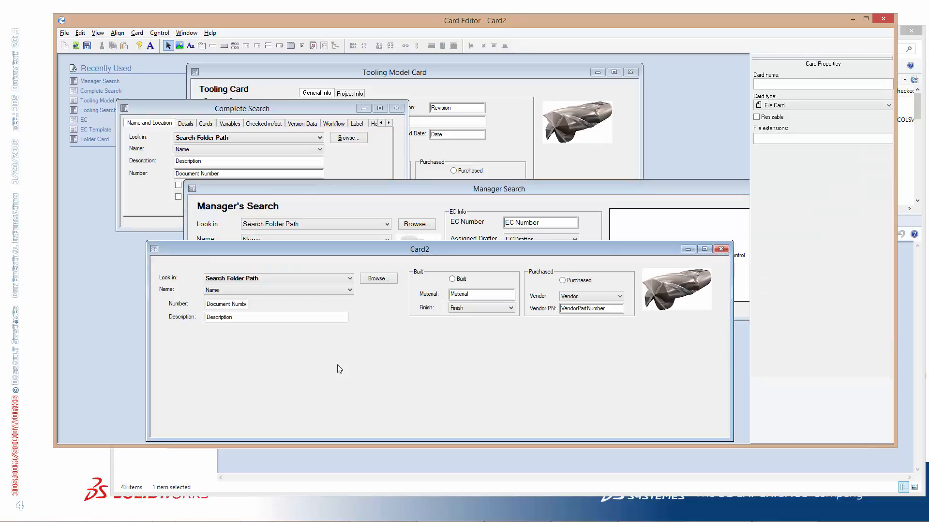
{"action": "key", "text": "ctrl+v"}
{"action": "left_click", "coordinate": [523, 255]}
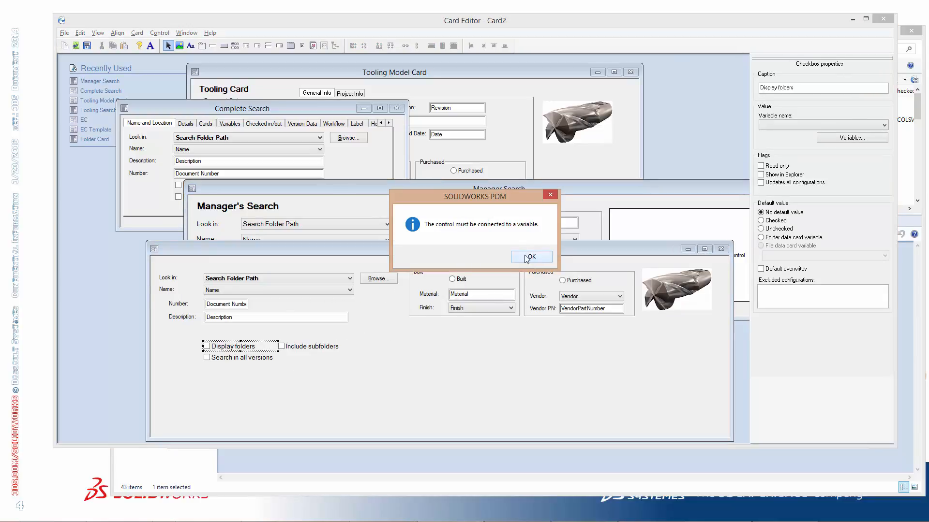
{"action": "left_click", "coordinate": [528, 256]}
{"action": "left_click", "coordinate": [538, 255]}
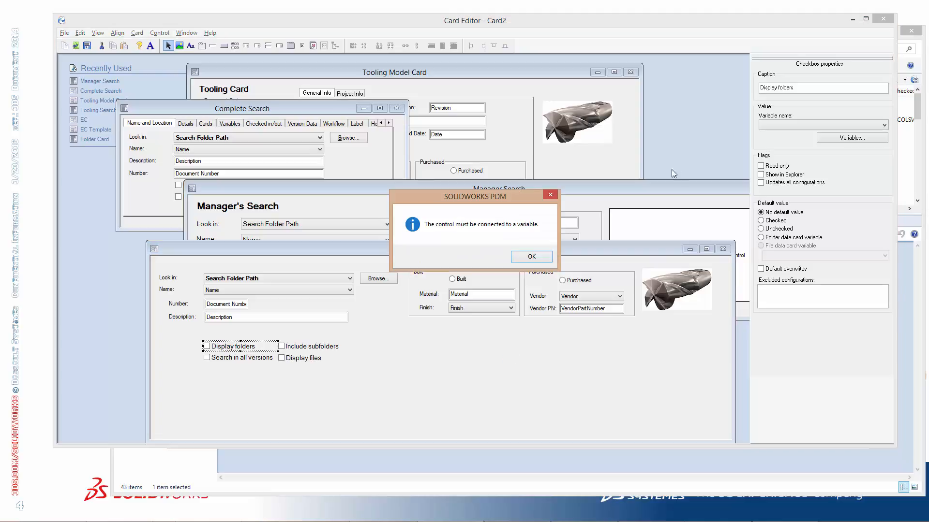
{"action": "left_click", "coordinate": [534, 256]}
{"action": "left_click", "coordinate": [529, 256]}
{"action": "left_click", "coordinate": [527, 257]}
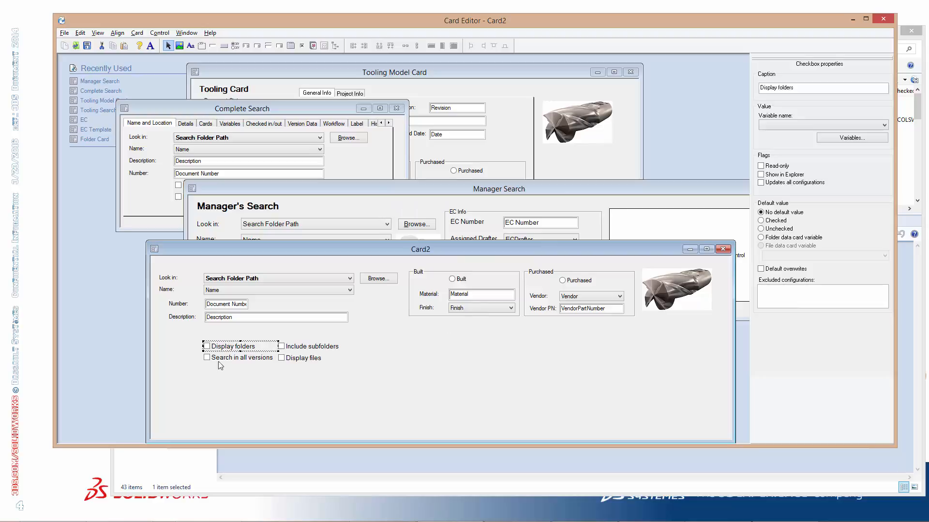
Delete the Display folders, Search in all versions, Include subfolders and Display files checkboxes from Card2
{"action": "key", "text": "Delete"}
{"action": "left_click", "coordinate": [244, 357]}
{"action": "key", "text": "Delete"}
{"action": "left_click", "coordinate": [295, 348]}
{"action": "key", "text": "Delete"}
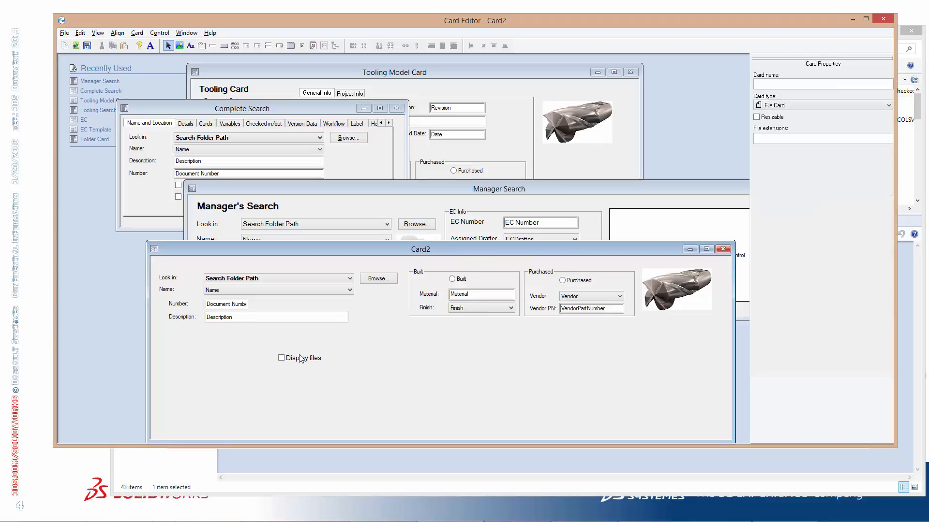
{"action": "left_click", "coordinate": [298, 358]}
{"action": "key", "text": "Delete"}
Change the card type of Card2 to Search Card
{"action": "left_click", "coordinate": [782, 108]}
{"action": "left_click", "coordinate": [782, 107]}
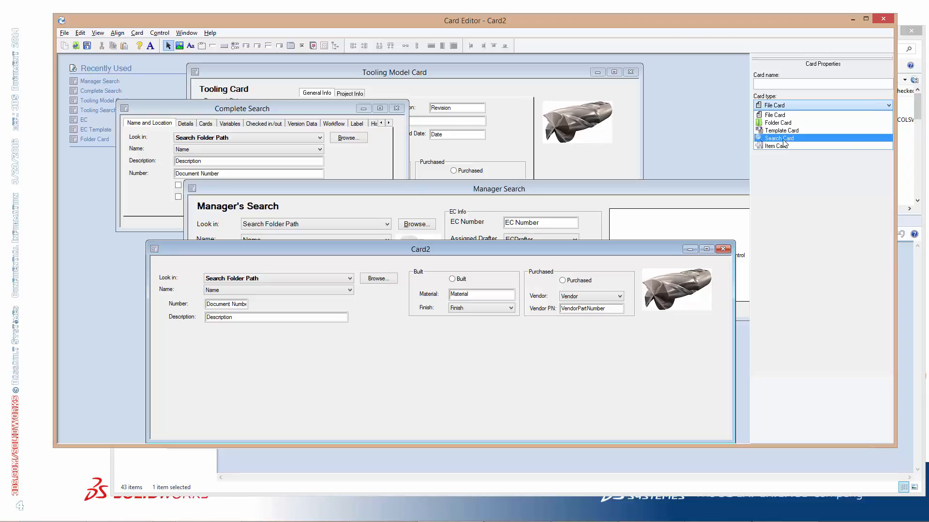
{"action": "left_click", "coordinate": [783, 140]}
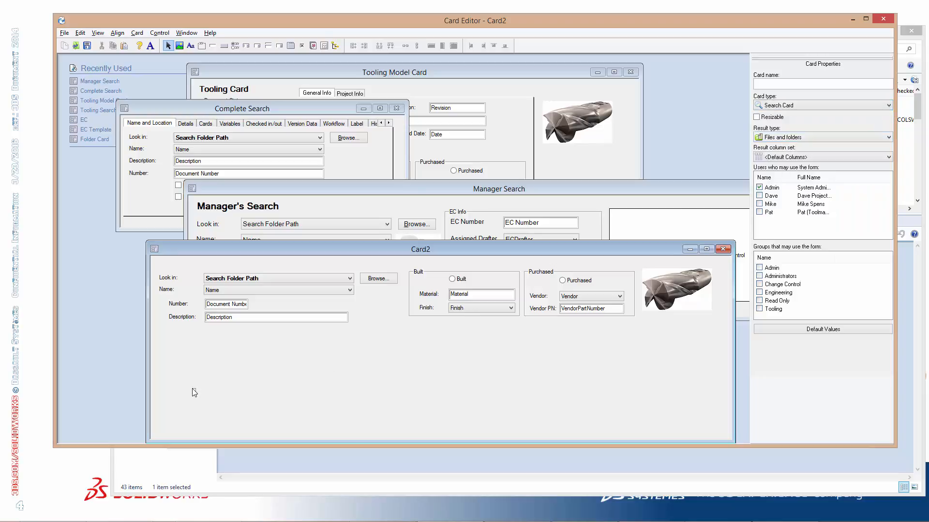
Paste the four copied Manager Search checkboxes into Card2 below the Description field
{"action": "key", "text": "ctrl+v"}
{"action": "left_click", "coordinate": [270, 381]}
{"action": "left_click", "coordinate": [249, 348]}
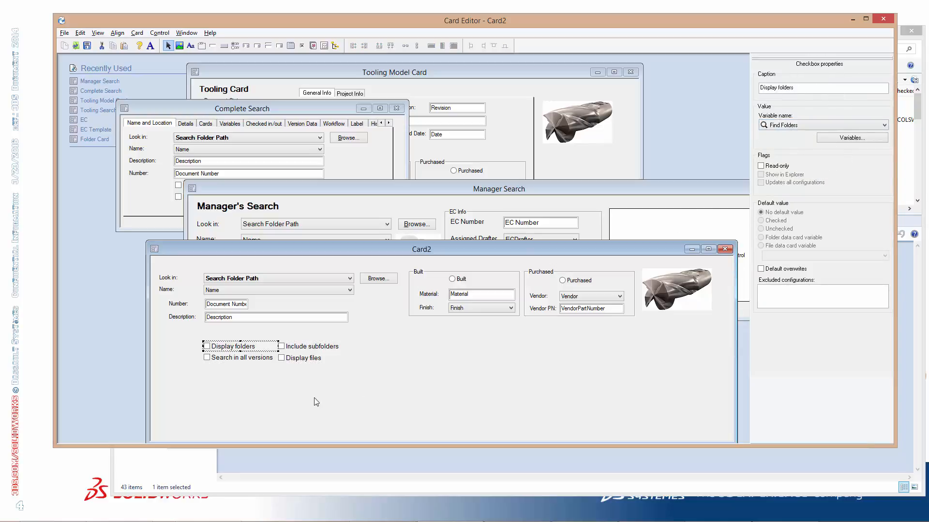
{"action": "left_click", "coordinate": [307, 366]}
Move both pairs of checkboxes up and to the left so they sit directly under the Description field
{"action": "left_click", "coordinate": [231, 349]}
{"action": "left_click", "coordinate": [242, 361], "text": "ctrl"}
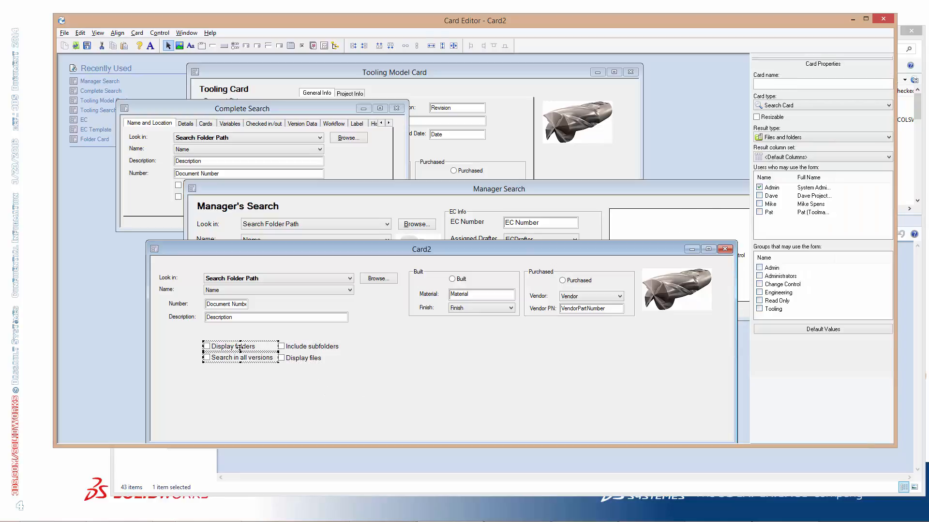
{"action": "left_click_drag", "start_coordinate": [239, 347], "coordinate": [204, 332]}
{"action": "left_click", "coordinate": [310, 346]}
{"action": "left_click", "coordinate": [304, 358], "text": "ctrl"}
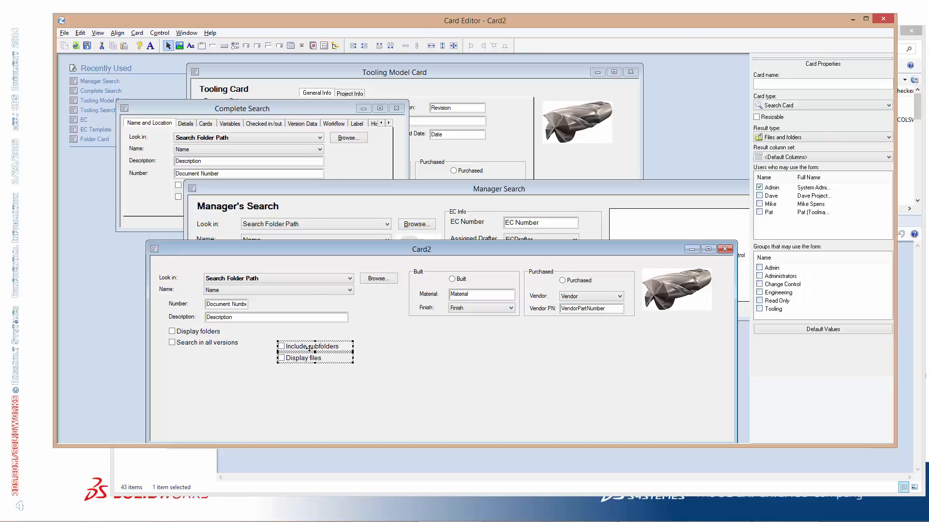
{"action": "left_click_drag", "start_coordinate": [307, 342], "coordinate": [281, 327]}
{"action": "left_click", "coordinate": [365, 362]}
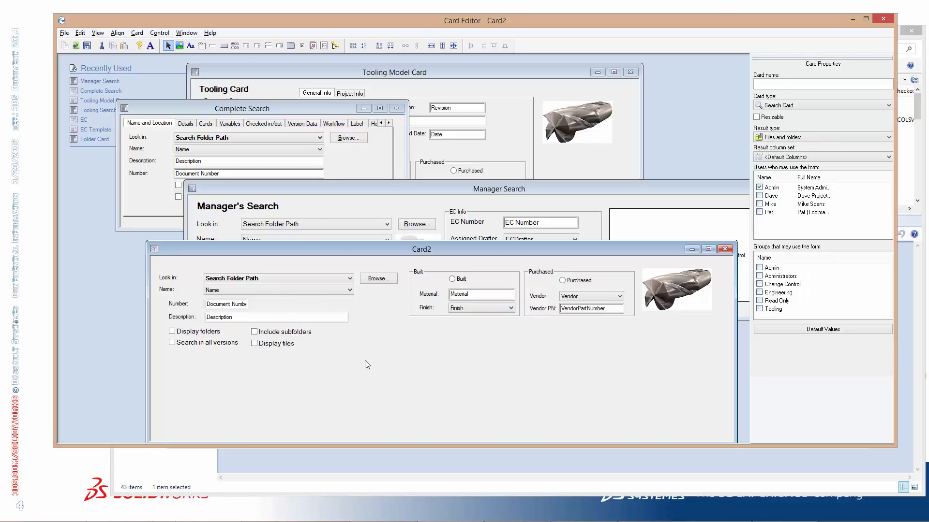
Left-align the Look in, Name, Number and Description labels and the Display folders checkbox along the card's left margin
{"action": "left_click", "coordinate": [210, 335]}
{"action": "left_click_drag", "start_coordinate": [210, 336], "coordinate": [200, 334]}
{"action": "left_click", "coordinate": [167, 279]}
{"action": "left_click", "coordinate": [174, 293], "text": "ctrl"}
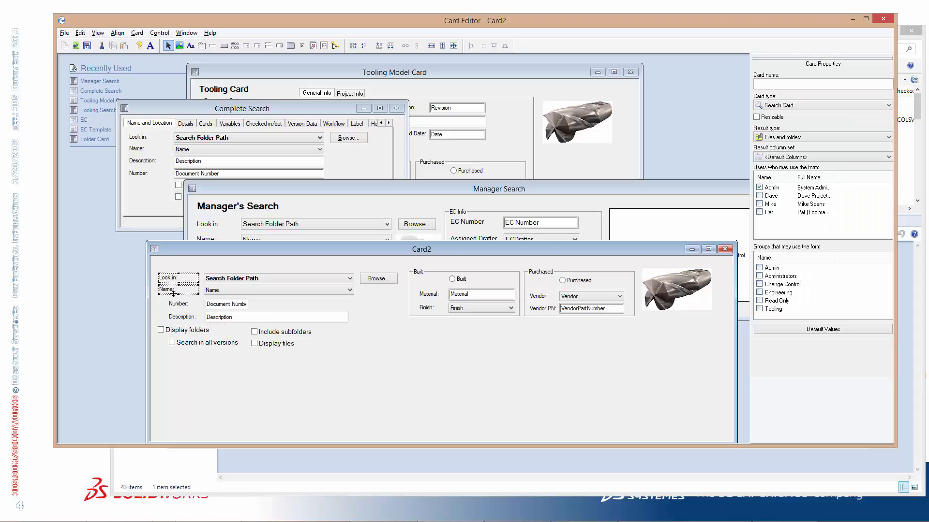
{"action": "left_click", "coordinate": [178, 303], "text": "ctrl"}
{"action": "left_click", "coordinate": [182, 317], "text": "ctrl"}
{"action": "left_click", "coordinate": [182, 329], "text": "ctrl"}
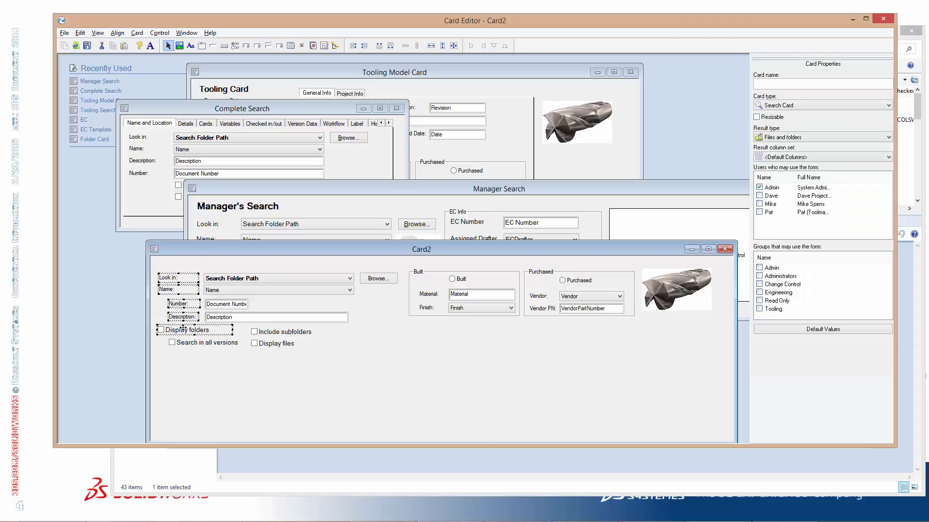
{"action": "left_click", "coordinate": [352, 46]}
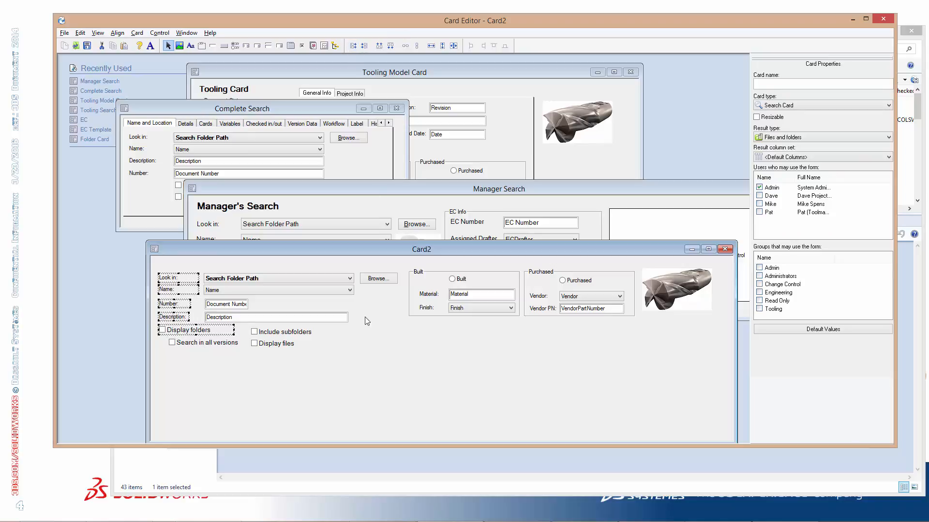
{"action": "left_click", "coordinate": [362, 319]}
Make the Number field the same width as the Description field
{"action": "left_click", "coordinate": [235, 306]}
{"action": "left_click", "coordinate": [234, 317]}
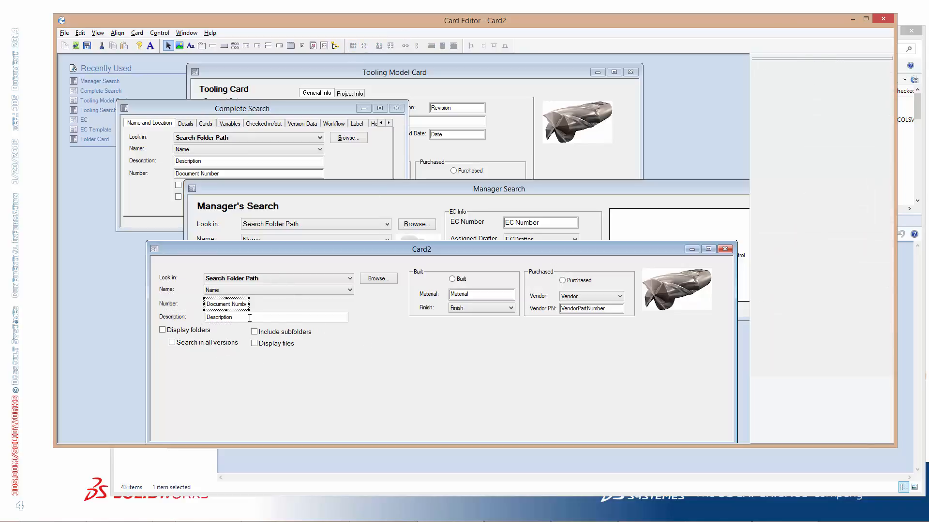
{"action": "left_click", "coordinate": [233, 305], "text": "ctrl"}
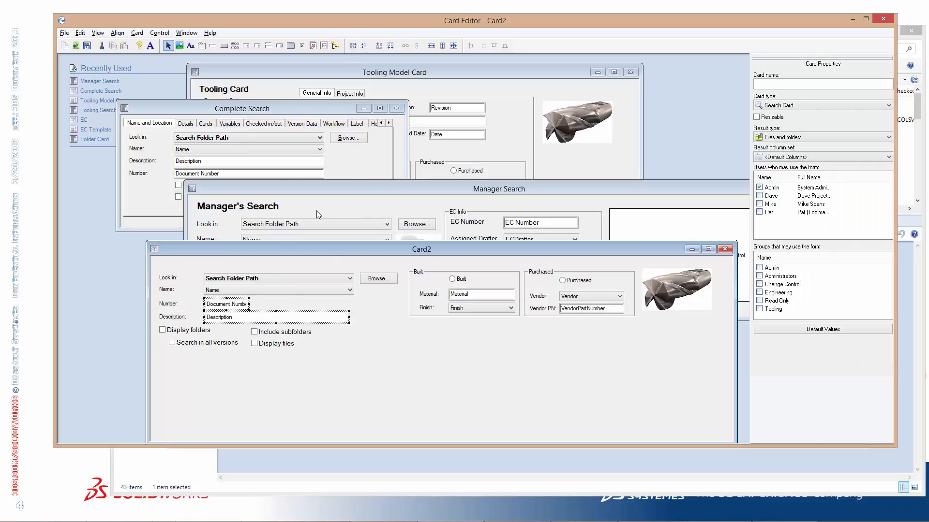
{"action": "left_click", "coordinate": [430, 46]}
{"action": "left_click", "coordinate": [358, 309]}
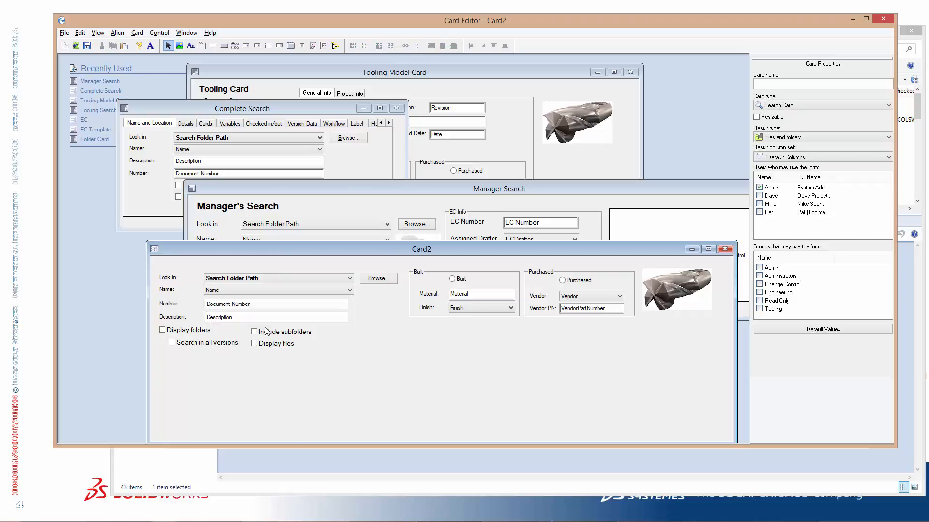
Narrow the Display folders checkbox control and set the font size of all four checkboxes to 8
{"action": "left_click", "coordinate": [205, 330]}
{"action": "left_click_drag", "start_coordinate": [229, 329], "coordinate": [218, 330]}
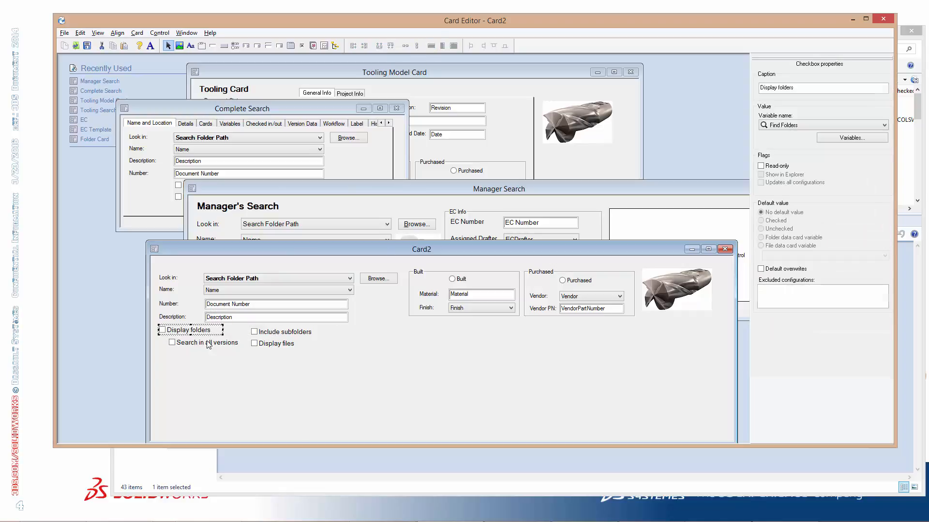
{"action": "left_click", "coordinate": [209, 345], "text": "ctrl"}
{"action": "left_click", "coordinate": [276, 334], "text": "ctrl"}
{"action": "left_click", "coordinate": [273, 346], "text": "ctrl"}
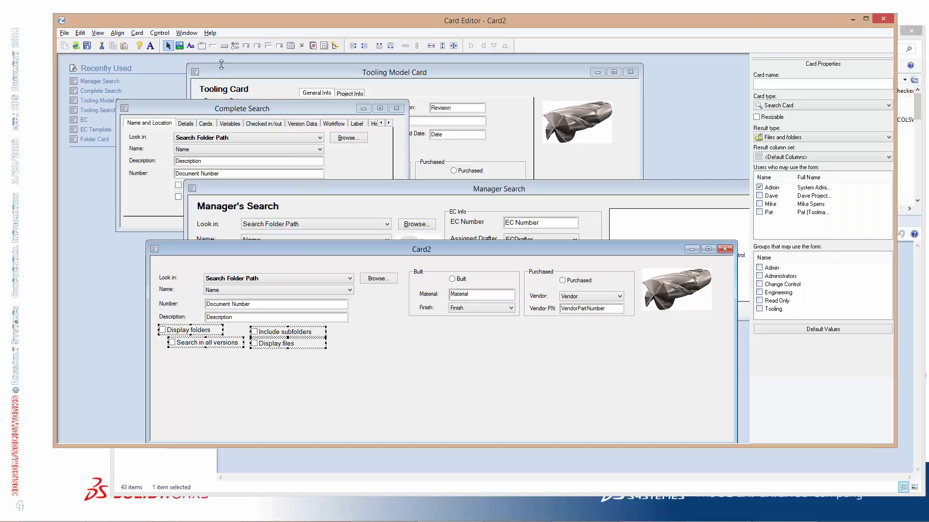
{"action": "left_click", "coordinate": [150, 45]}
{"action": "double_click", "coordinate": [529, 186]}
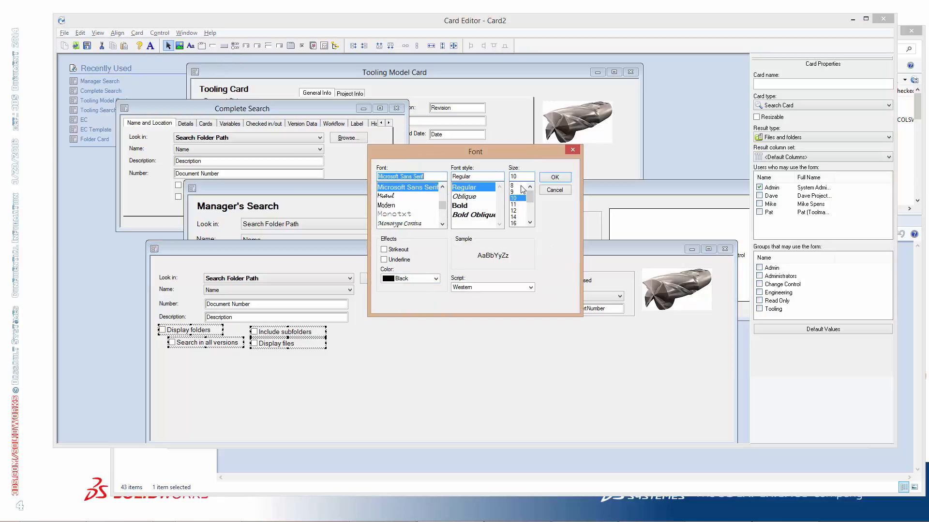
{"action": "left_click", "coordinate": [516, 186]}
{"action": "left_click", "coordinate": [558, 177]}
{"action": "left_click", "coordinate": [327, 363]}
Arrange the Include subfolders, Search in all versions and Display files checkboxes in one row beside Display folders
{"action": "left_click_drag", "start_coordinate": [292, 337], "coordinate": [272, 336]}
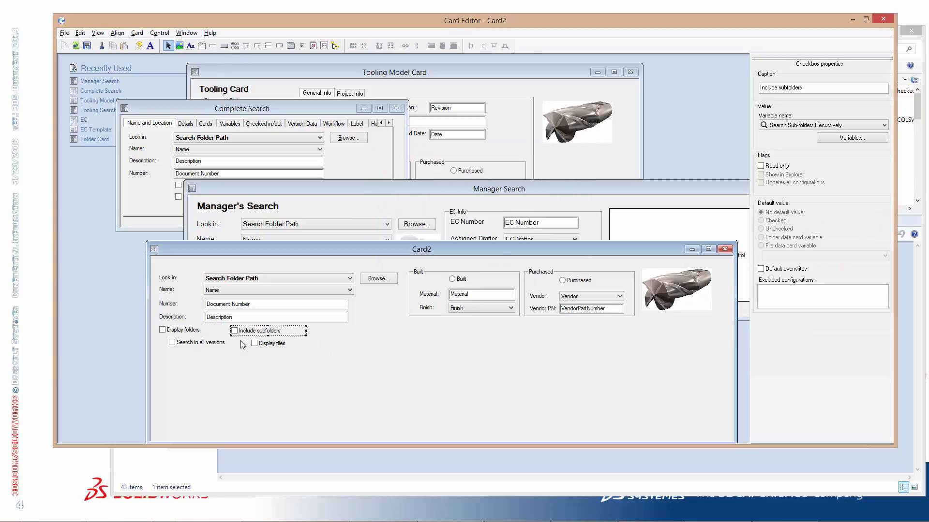
{"action": "left_click_drag", "start_coordinate": [216, 343], "coordinate": [342, 332]}
{"action": "left_click_drag", "start_coordinate": [269, 330], "coordinate": [395, 334]}
{"action": "left_click", "coordinate": [270, 340]}
Align all four checkboxes to the same height as the Display folders checkbox
{"action": "left_click", "coordinate": [178, 334]}
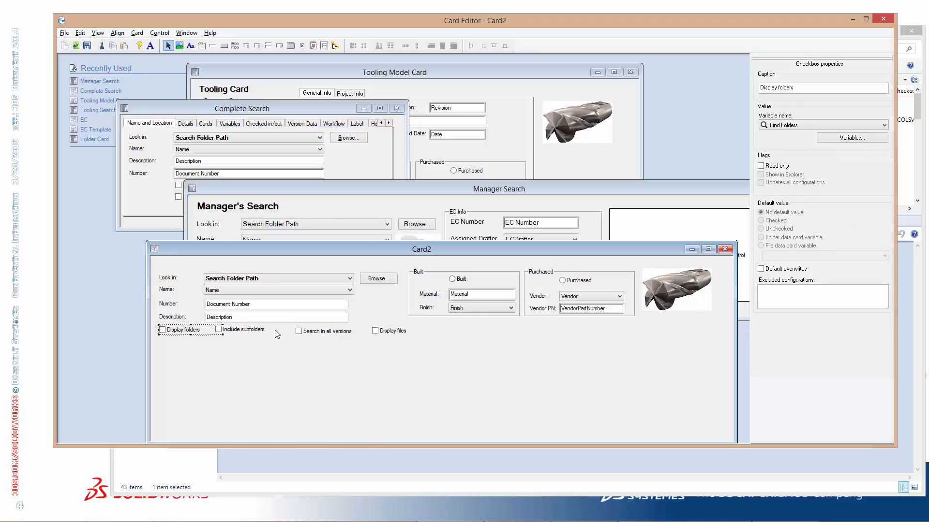
{"action": "left_click", "coordinate": [244, 330], "text": "ctrl"}
{"action": "left_click", "coordinate": [325, 331], "text": "ctrl"}
{"action": "left_click", "coordinate": [392, 331], "text": "ctrl"}
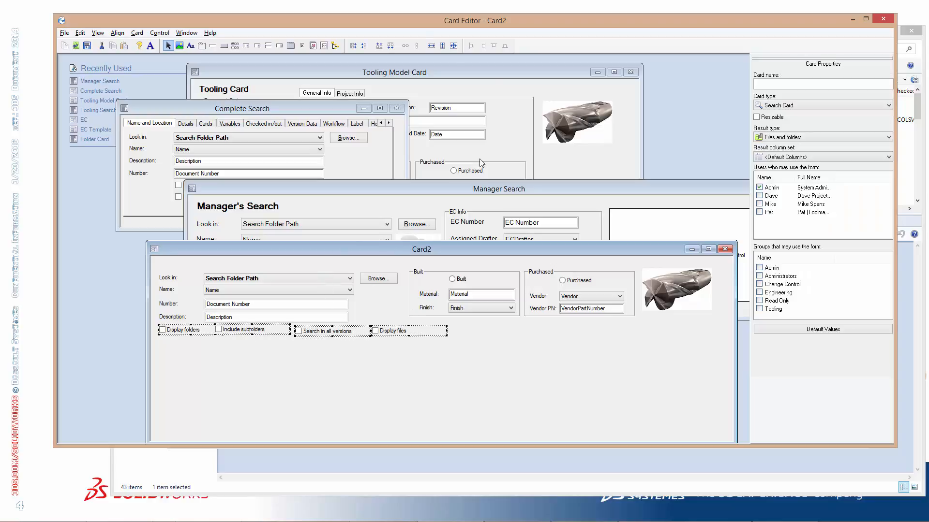
{"action": "left_click", "coordinate": [406, 46]}
{"action": "left_click", "coordinate": [297, 353]}
Narrow the Display folders checkbox control and shorten the card so it ends just below the checkbox row
{"action": "left_click", "coordinate": [191, 329]}
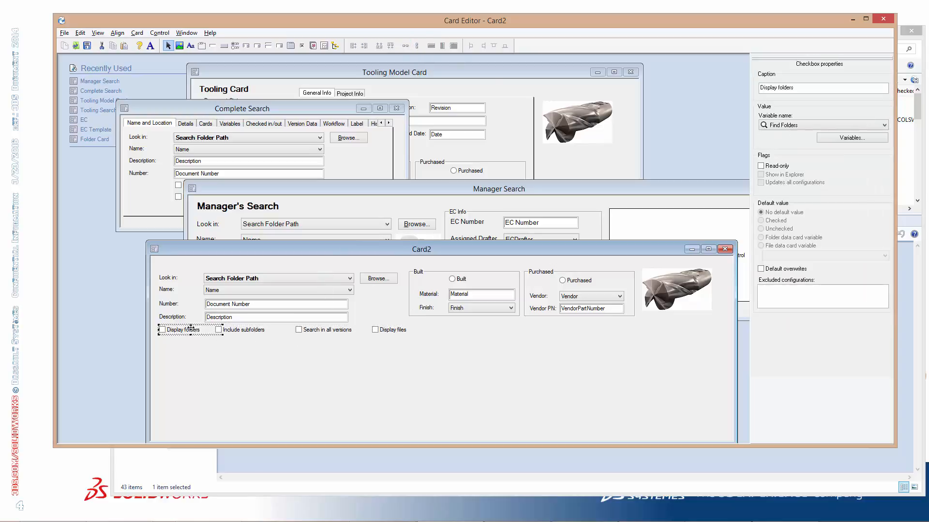
{"action": "left_click", "coordinate": [237, 351]}
{"action": "left_click", "coordinate": [244, 331]}
{"action": "left_click", "coordinate": [333, 331]}
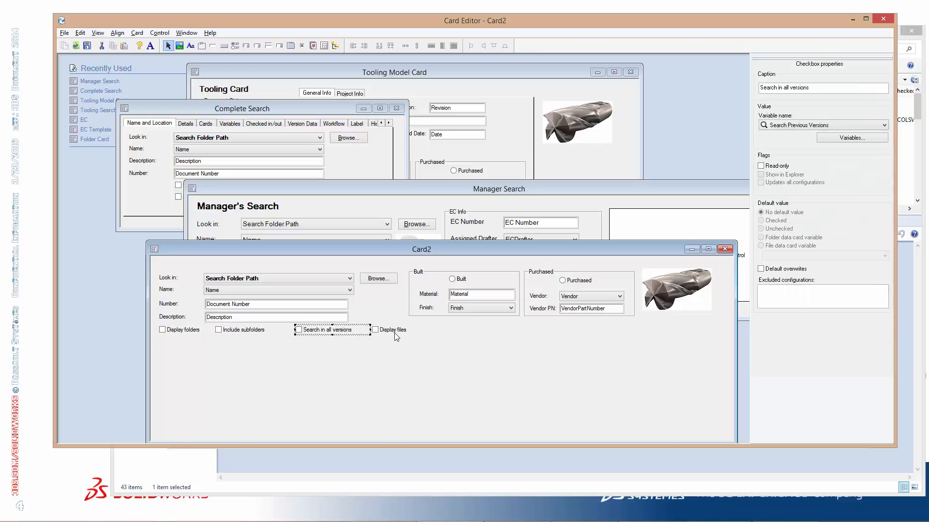
{"action": "left_click", "coordinate": [393, 331]}
{"action": "left_click_drag", "start_coordinate": [437, 251], "coordinate": [408, 162]}
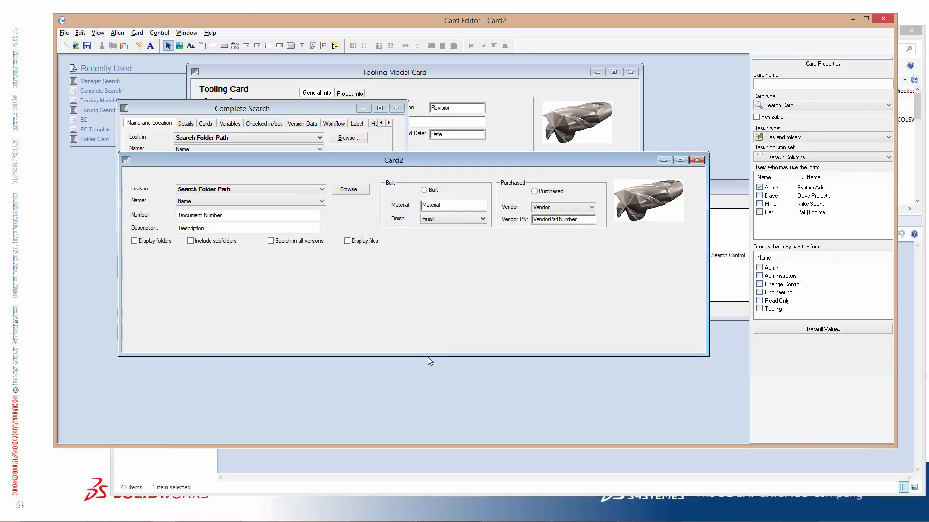
{"action": "left_click_drag", "start_coordinate": [428, 357], "coordinate": [438, 261]}
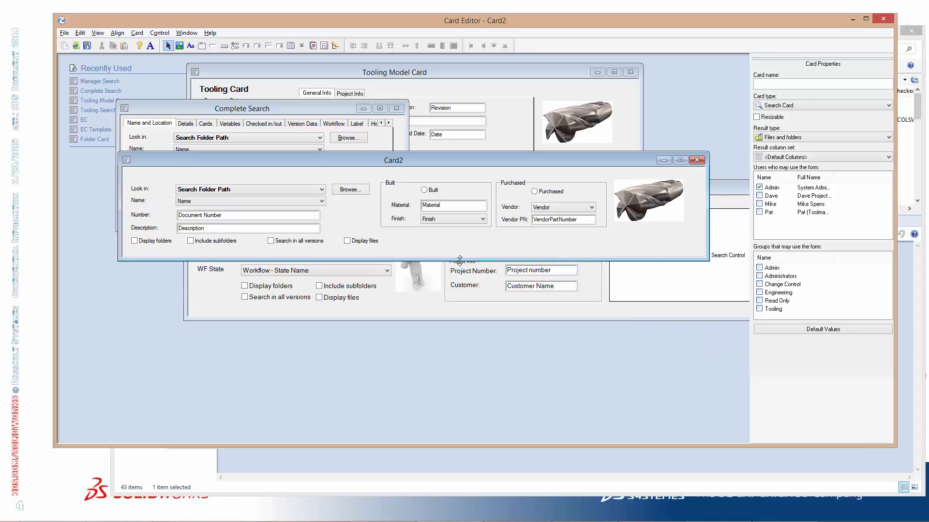
Name the card Tooling Card
{"action": "left_click", "coordinate": [806, 88]}
{"action": "type", "text": "Tolling Car"}
{"action": "key", "text": "BackSpace"}
{"action": "key", "text": "BackSpace"}
{"action": "key", "text": "BackSpace"}
{"action": "key", "text": "BackSpace"}
{"action": "key", "text": "BackSpace"}
{"action": "key", "text": "BackSpace"}
{"action": "key", "text": "BackSpace"}
{"action": "key", "text": "BackSpace"}
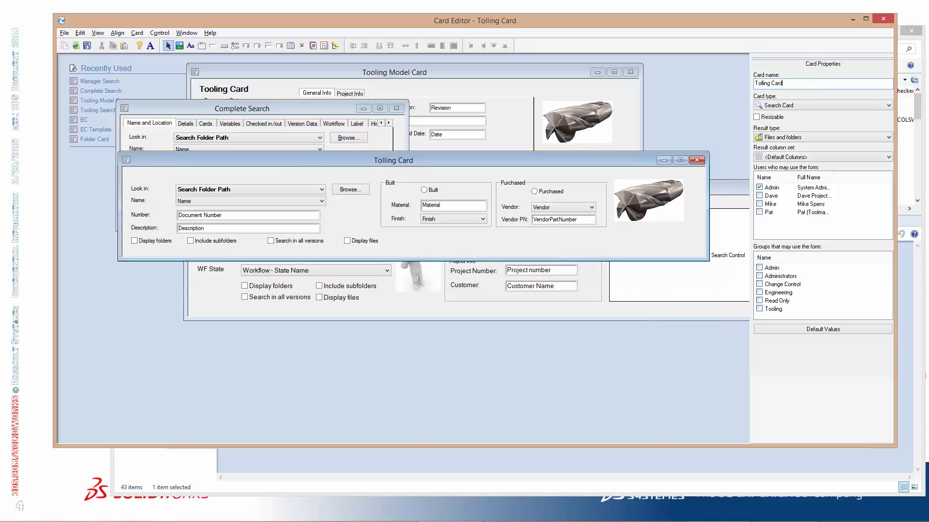
{"action": "key", "text": "BackSpace"}
{"action": "type", "text": "o"}
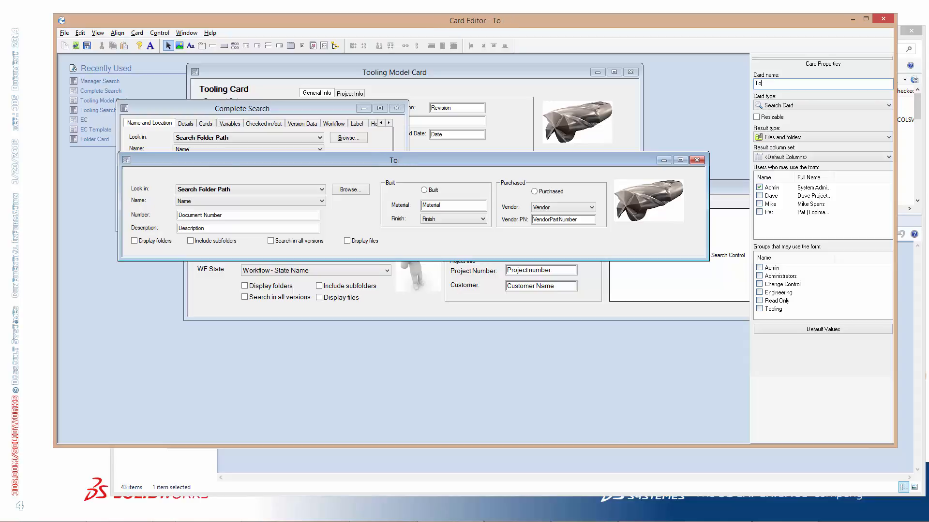
{"action": "type", "text": "ling Card"}
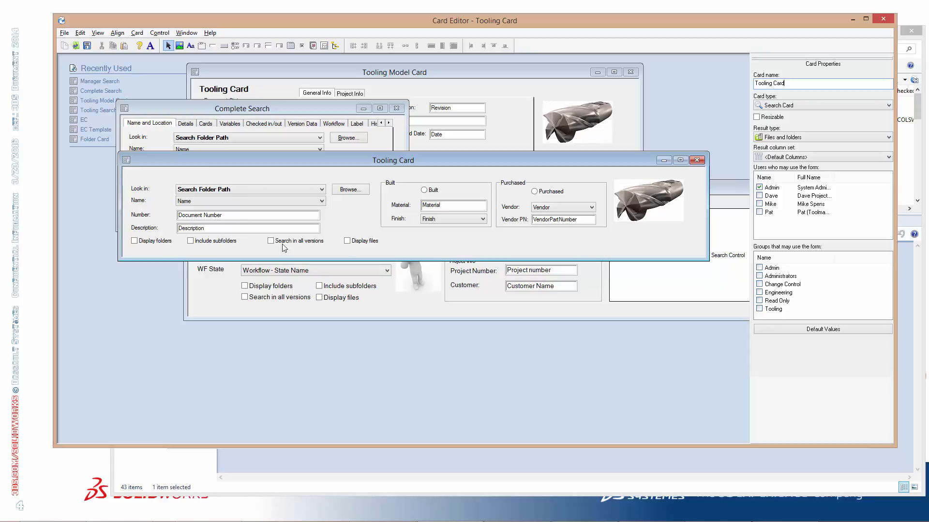
Try to save the card as a search card named Tooling Card
{"action": "left_click", "coordinate": [88, 46]}
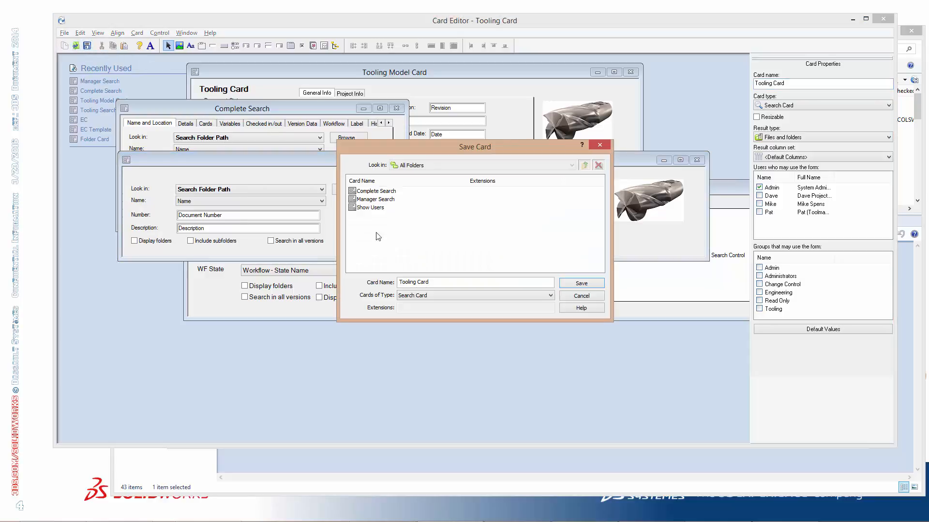
{"action": "left_click", "coordinate": [582, 284]}
{"action": "left_click", "coordinate": [513, 287]}
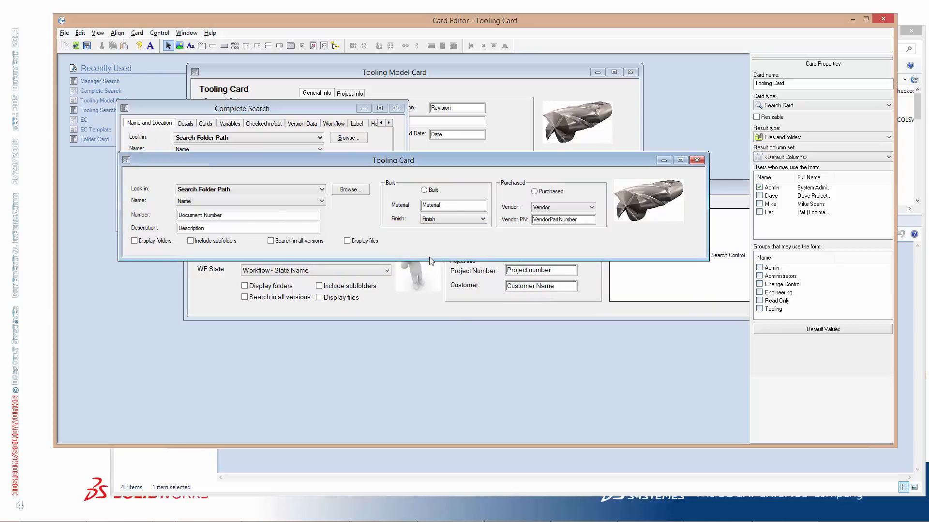
Check the Description, Name and Look in controls, and save the search card under the name Tooling Card
{"action": "left_click", "coordinate": [236, 215]}
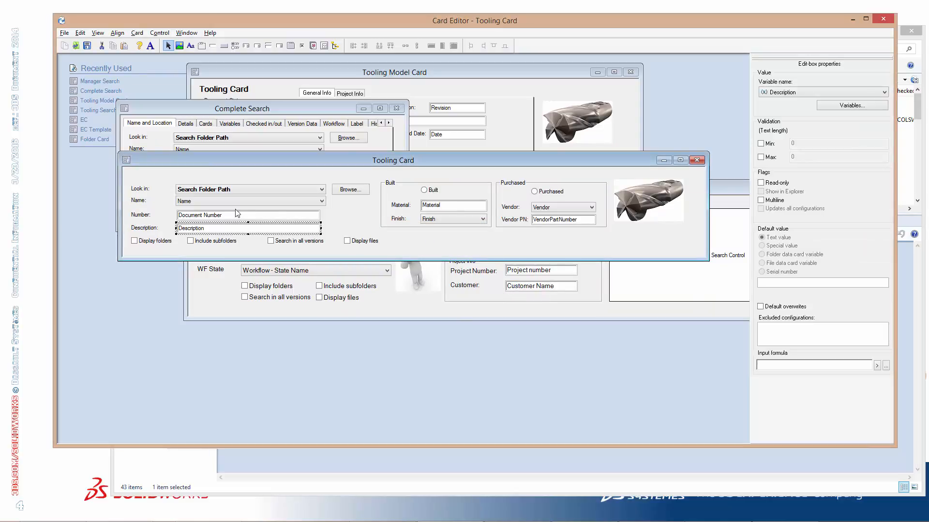
{"action": "left_click", "coordinate": [259, 199]}
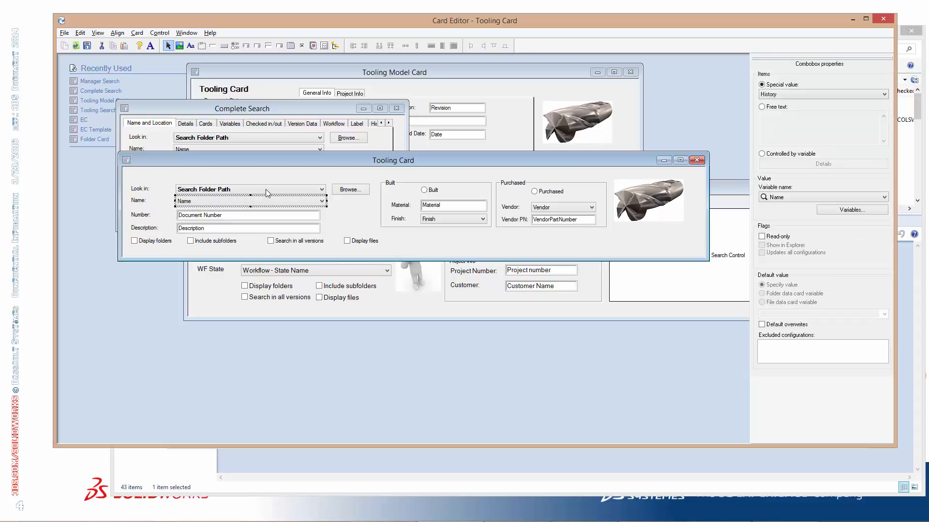
{"action": "left_click", "coordinate": [266, 189]}
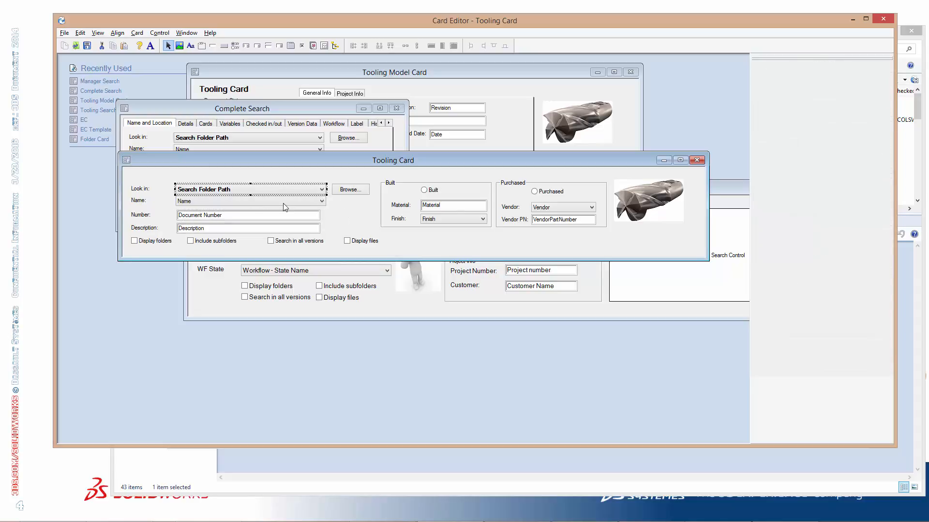
{"action": "left_click", "coordinate": [357, 215]}
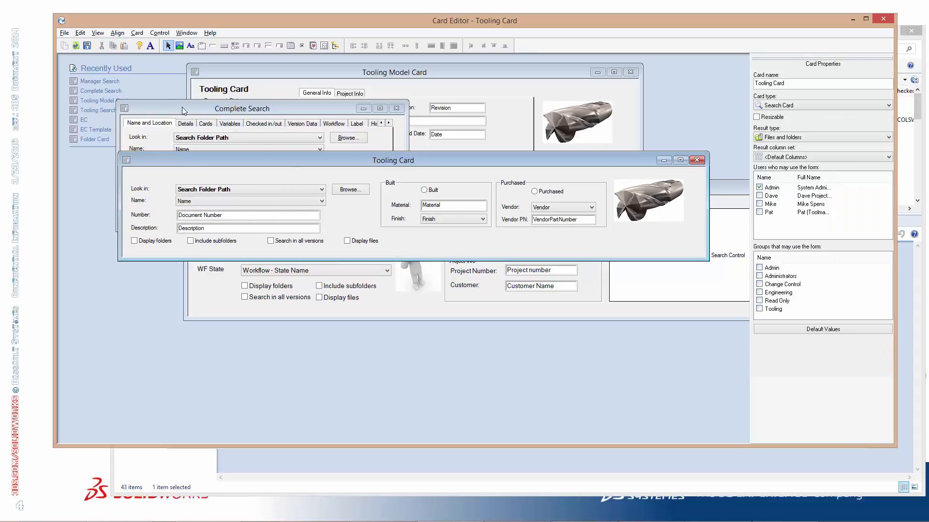
{"action": "left_click", "coordinate": [88, 46]}
{"action": "left_click", "coordinate": [582, 284]}
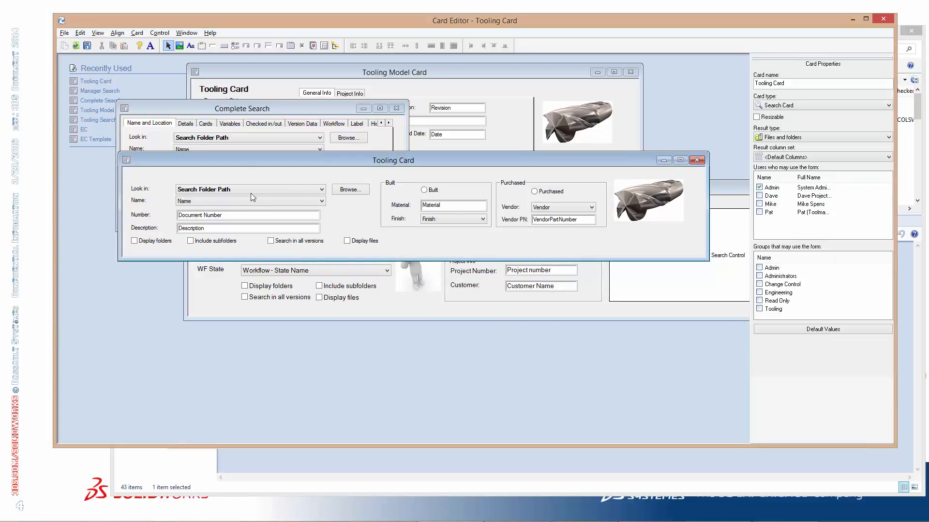
Review the properties of the Name box and the four checkboxes on the new Tooling Card
{"action": "left_click_drag", "start_coordinate": [263, 161], "coordinate": [266, 200]}
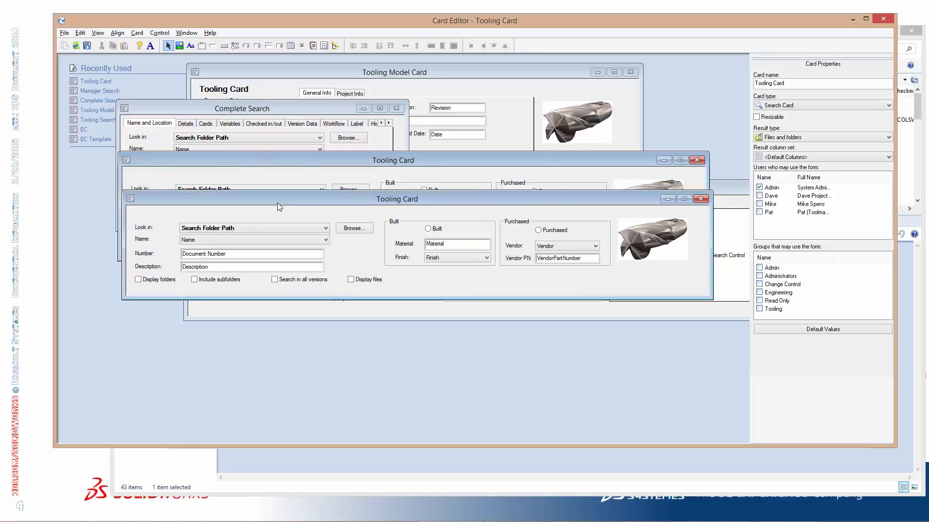
{"action": "left_click", "coordinate": [254, 240]}
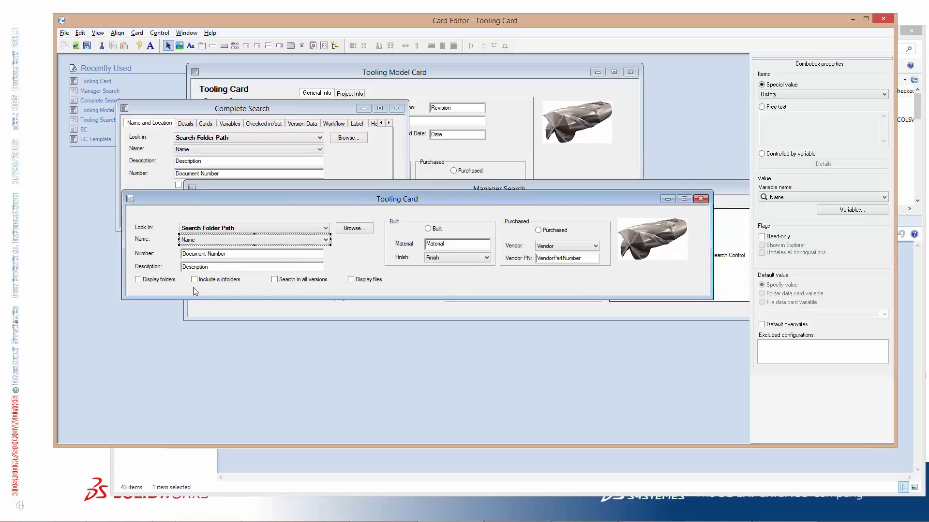
{"action": "left_click", "coordinate": [164, 279]}
{"action": "left_click", "coordinate": [219, 280]}
{"action": "left_click", "coordinate": [300, 280]}
{"action": "left_click", "coordinate": [360, 279]}
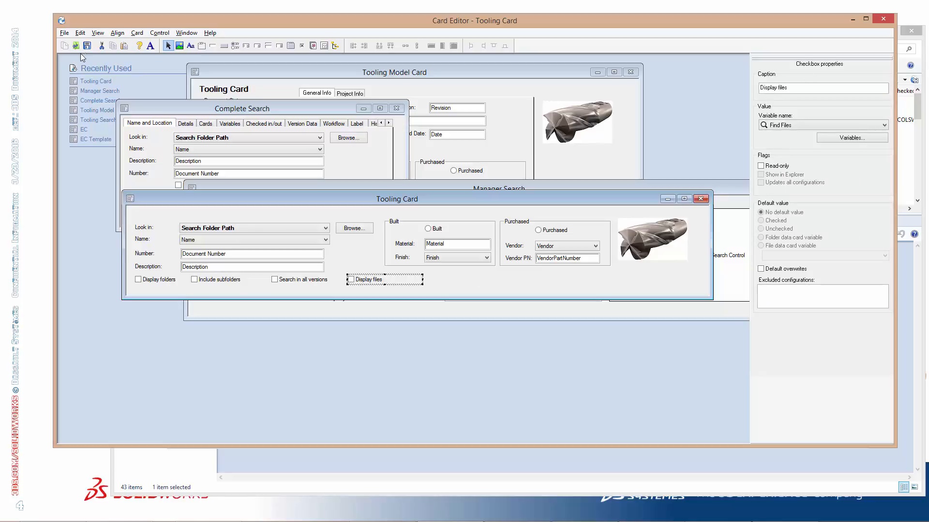
{"action": "left_click", "coordinate": [470, 278]}
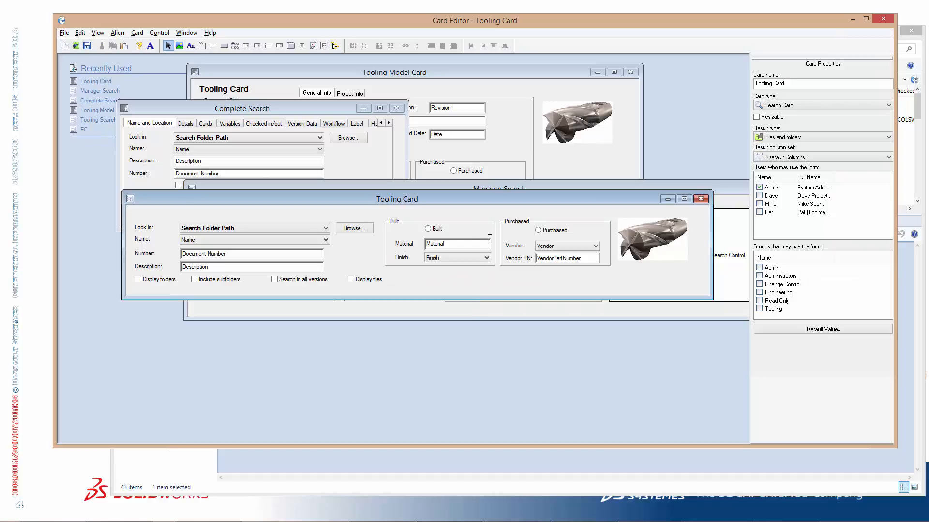
Place the Manager Search card above the Tooling Card and inspect its Project Number field's properties
{"action": "left_click_drag", "start_coordinate": [479, 200], "coordinate": [441, 328]}
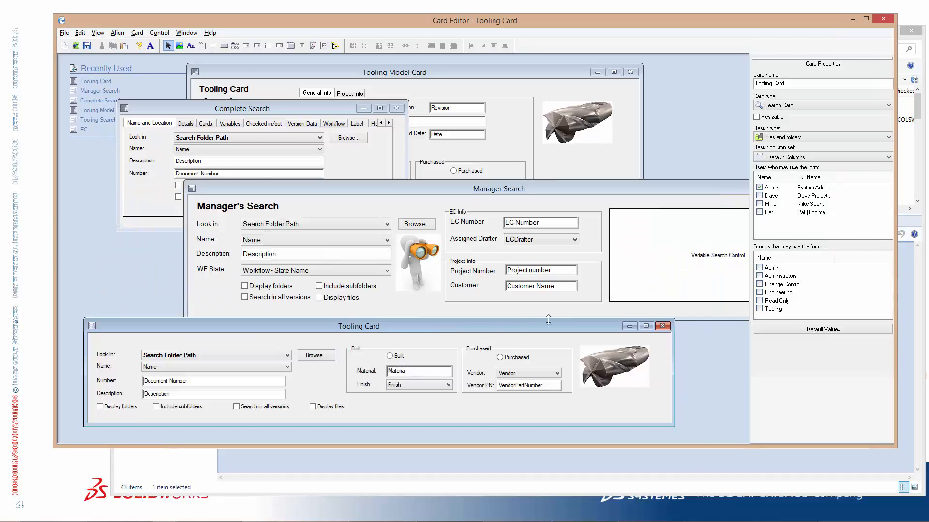
{"action": "left_click_drag", "start_coordinate": [535, 192], "coordinate": [420, 175]}
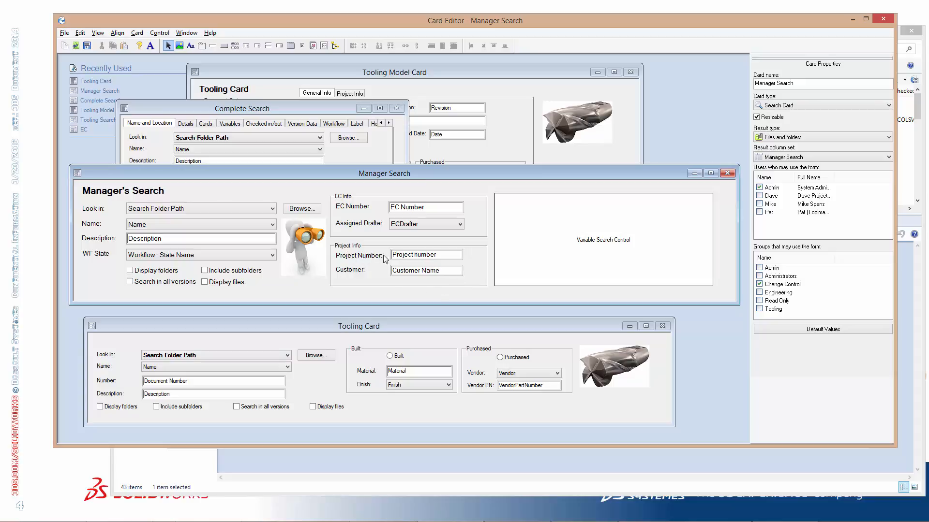
{"action": "left_click", "coordinate": [418, 256]}
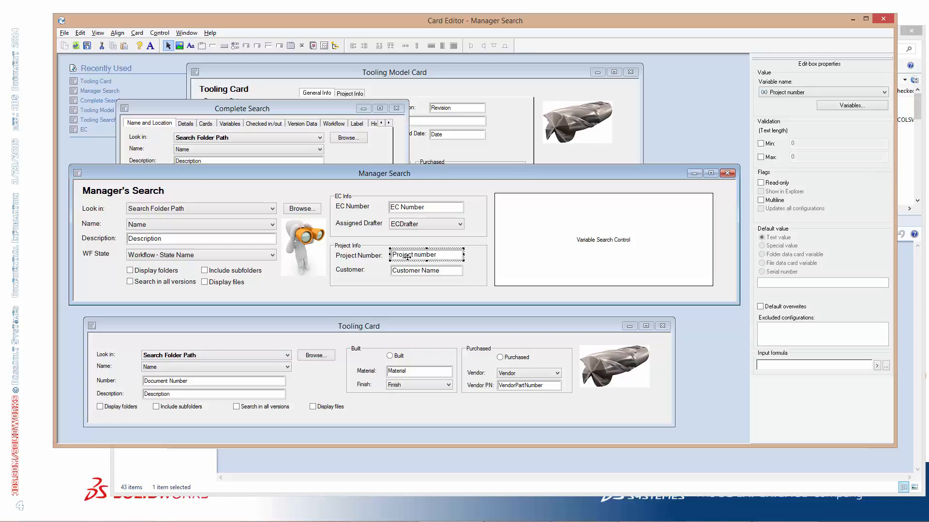
Open the EC Template card from the template cards
{"action": "left_click", "coordinate": [76, 46]}
{"action": "left_click", "coordinate": [431, 295]}
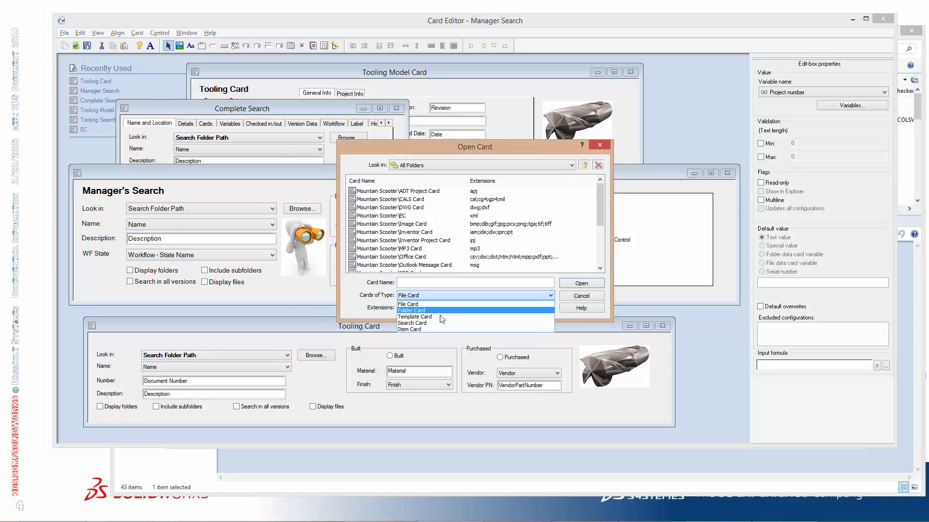
{"action": "left_click", "coordinate": [438, 317]}
{"action": "double_click", "coordinate": [367, 192]}
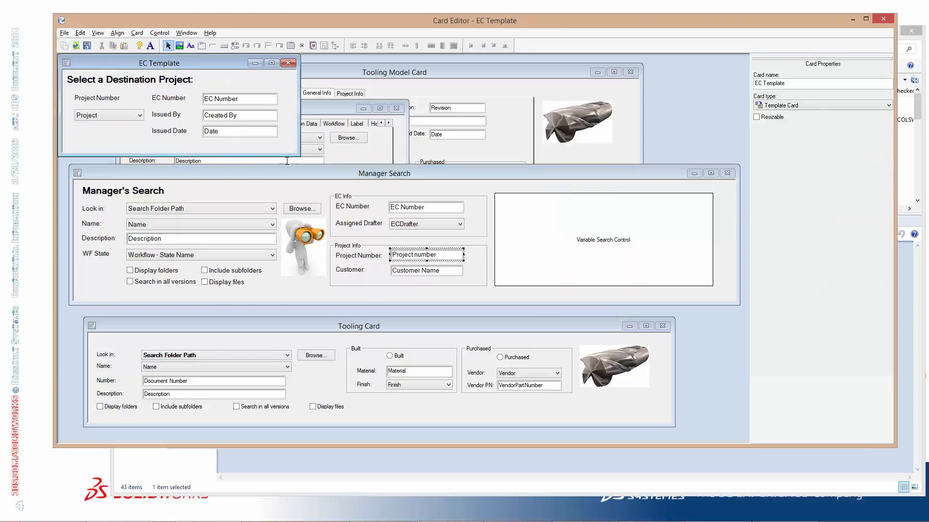
Copy the Project drop-down list from EC Template into the Manager Search card and place it below the Customer field
{"action": "left_click", "coordinate": [104, 115]}
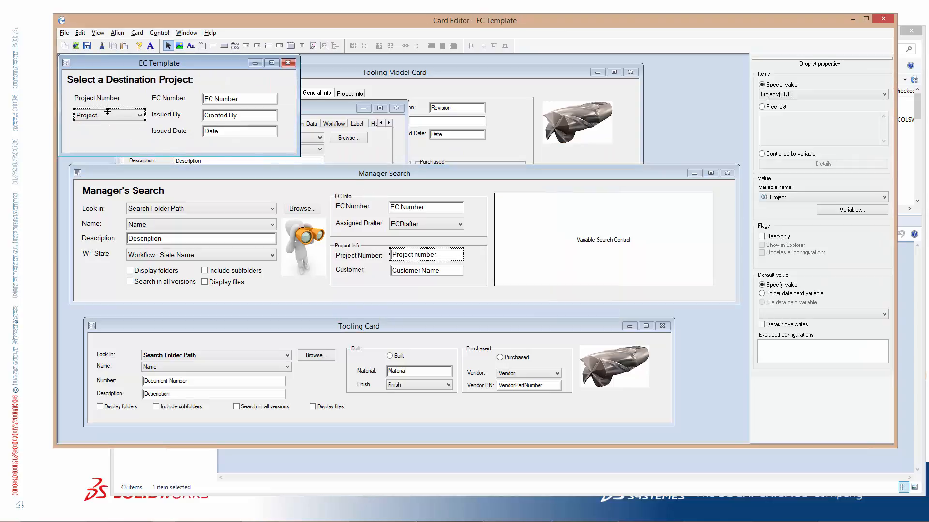
{"action": "left_click", "coordinate": [440, 296]}
{"action": "key", "text": "ctrl+v"}
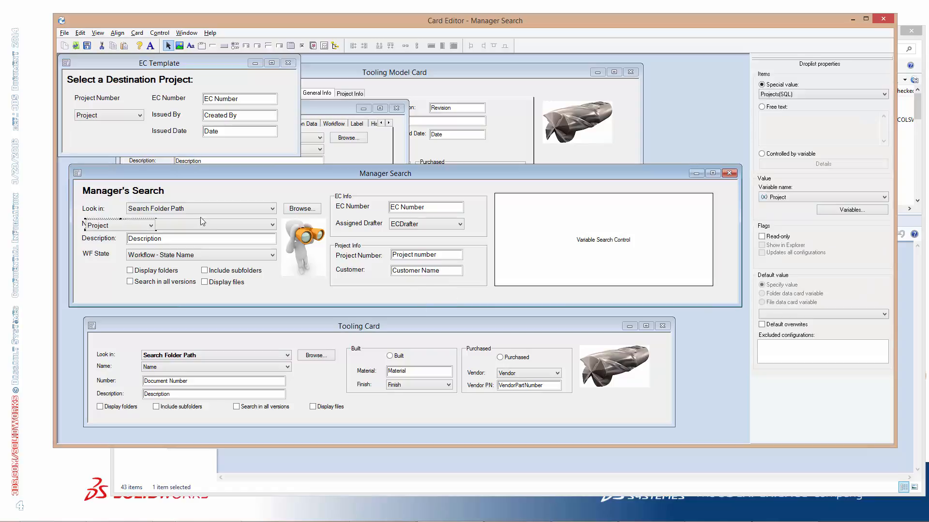
{"action": "left_click", "coordinate": [107, 226]}
{"action": "left_click", "coordinate": [121, 227]}
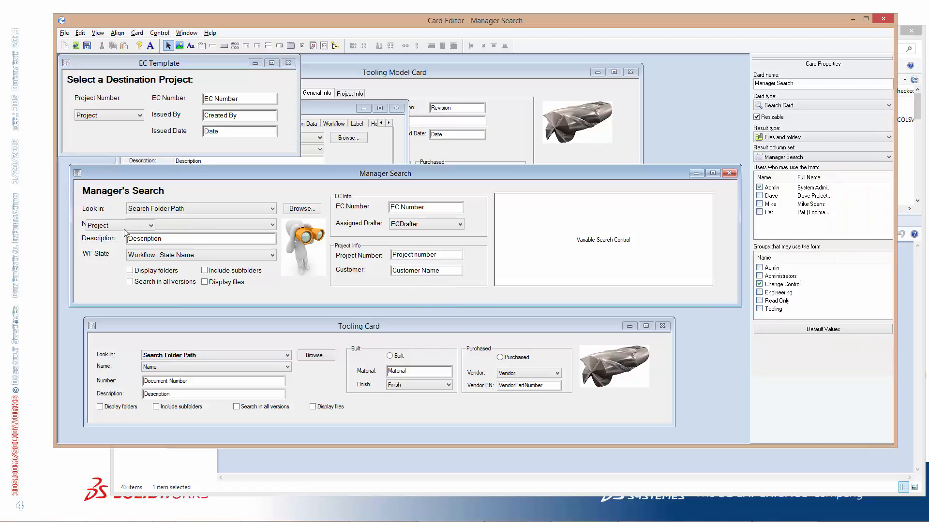
{"action": "left_click_drag", "start_coordinate": [124, 230], "coordinate": [426, 298]}
{"action": "left_click", "coordinate": [470, 295]}
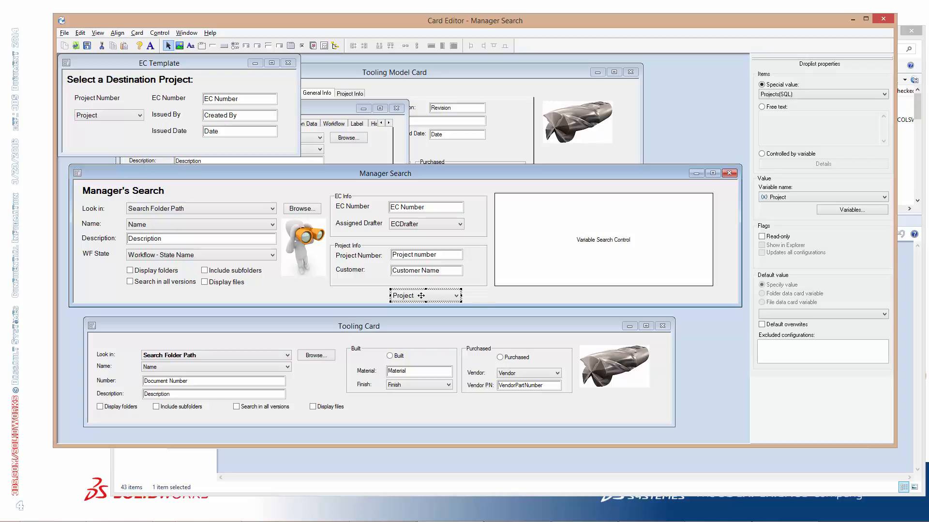
{"action": "left_click", "coordinate": [487, 299]}
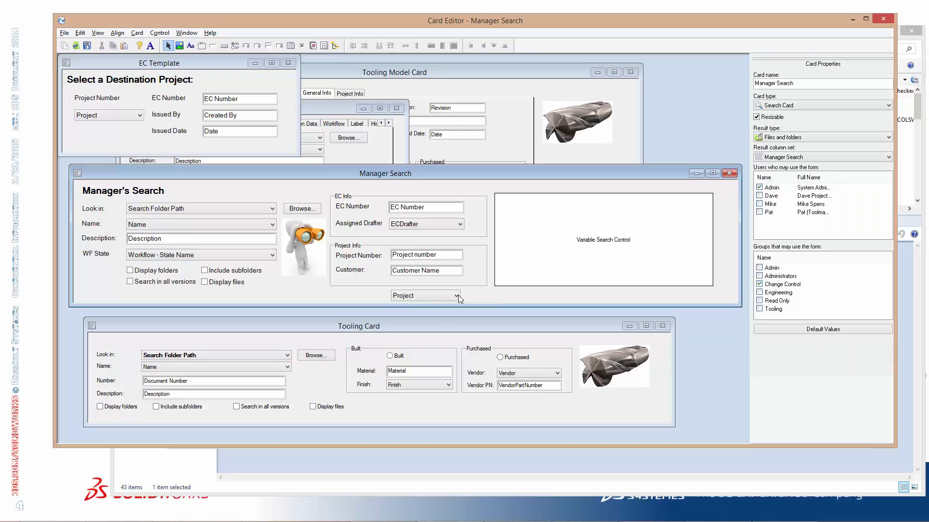
{"action": "left_click", "coordinate": [430, 298]}
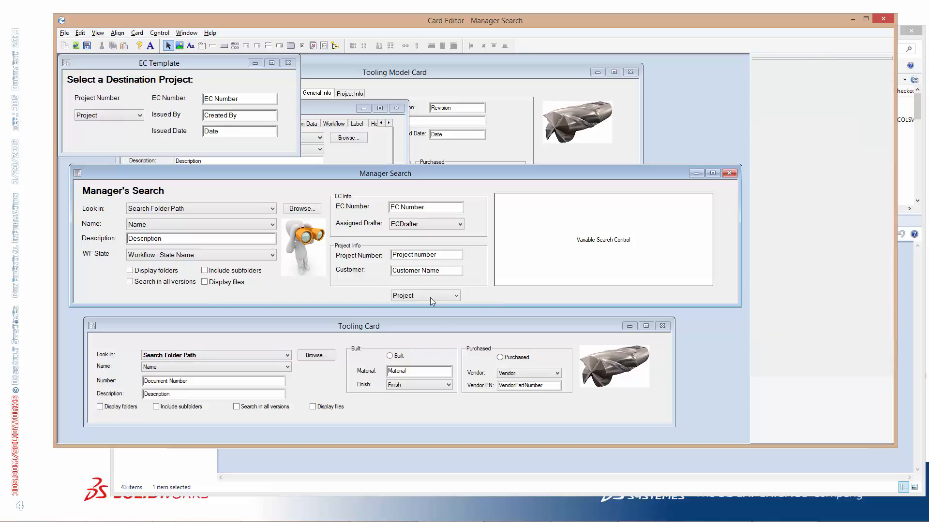
Compare the EC Number field on EC Template and Manager Search, and clear the Read-only flag on the Manager Search one
{"action": "left_click", "coordinate": [98, 141]}
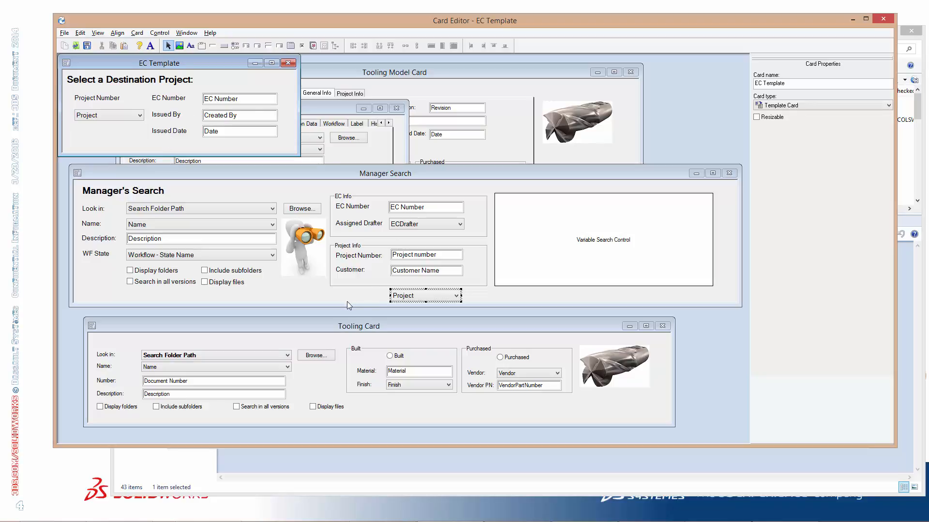
{"action": "left_click", "coordinate": [443, 411]}
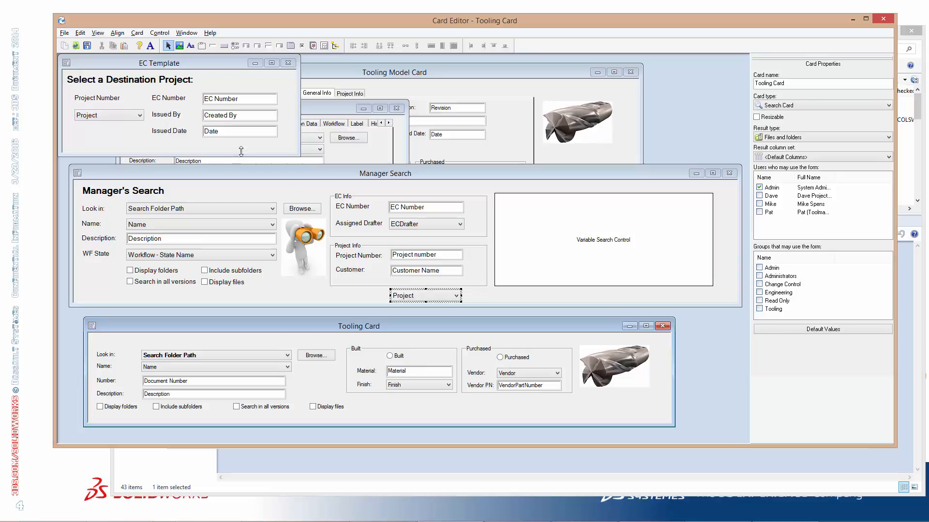
{"action": "left_click", "coordinate": [237, 99]}
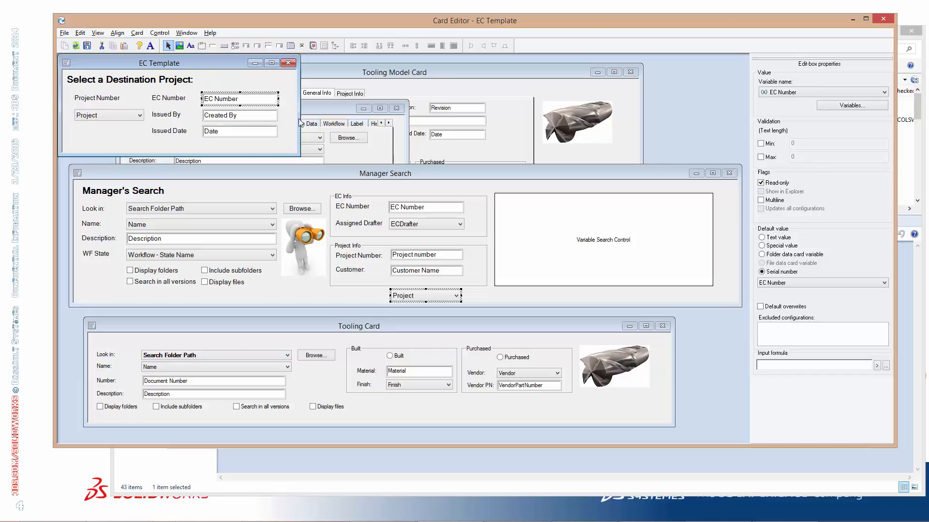
{"action": "left_click", "coordinate": [427, 209]}
{"action": "left_click", "coordinate": [427, 209]}
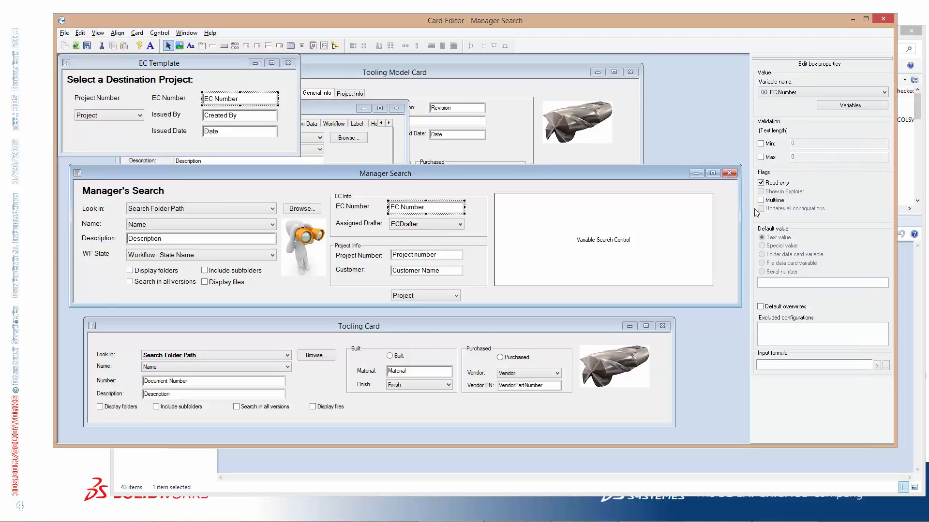
{"action": "left_click", "coordinate": [776, 184]}
{"action": "left_click", "coordinate": [535, 411]}
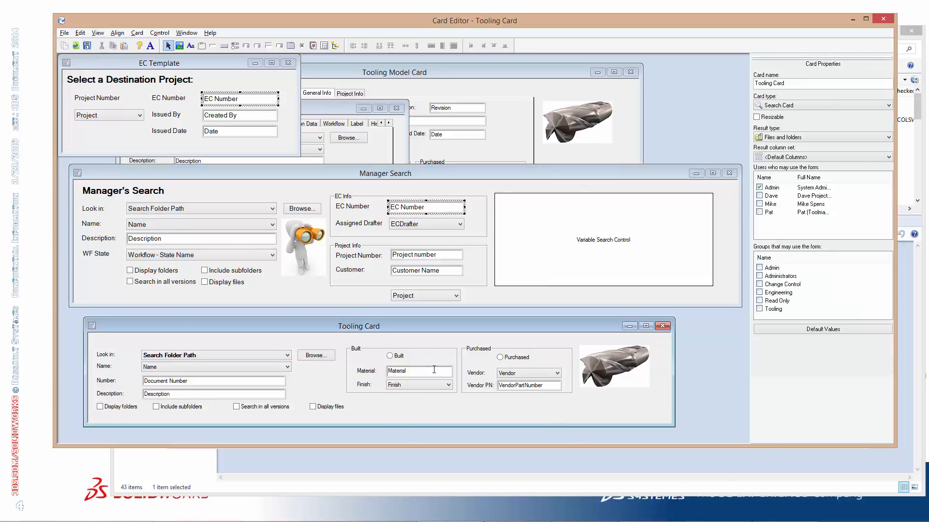
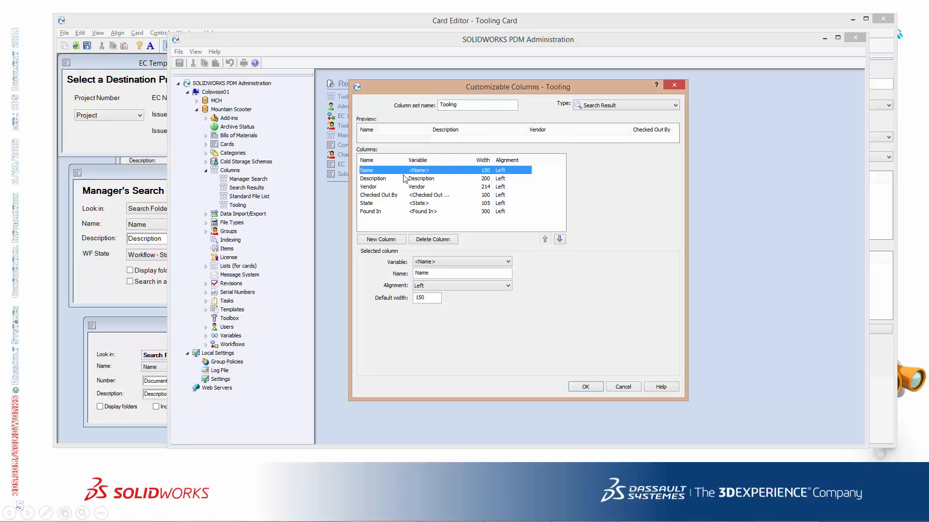
Delete the Vendor and Name columns from the Tooling column set and accept the changes
{"action": "left_click", "coordinate": [374, 188]}
{"action": "left_click", "coordinate": [391, 196]}
{"action": "left_click", "coordinate": [376, 204]}
{"action": "left_click", "coordinate": [379, 212]}
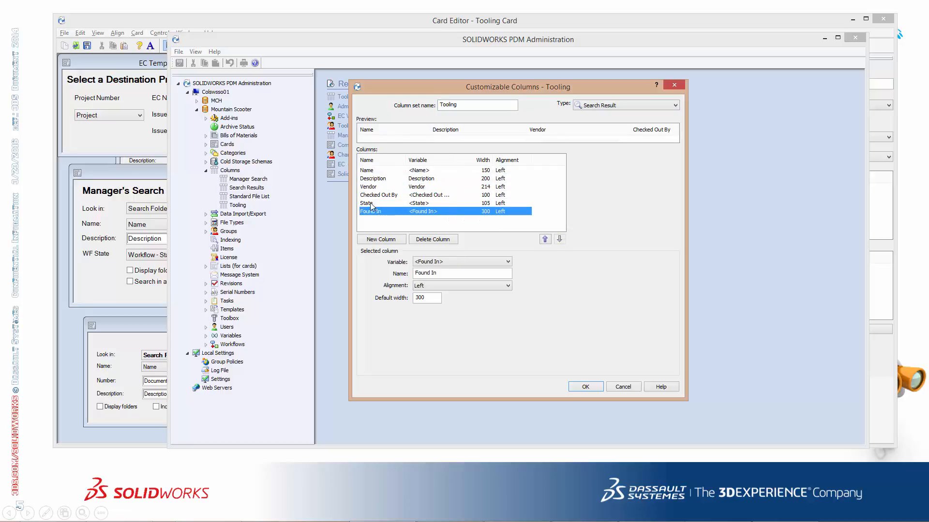
{"action": "left_click", "coordinate": [371, 203]}
{"action": "left_click", "coordinate": [385, 187]}
{"action": "left_click", "coordinate": [424, 239]}
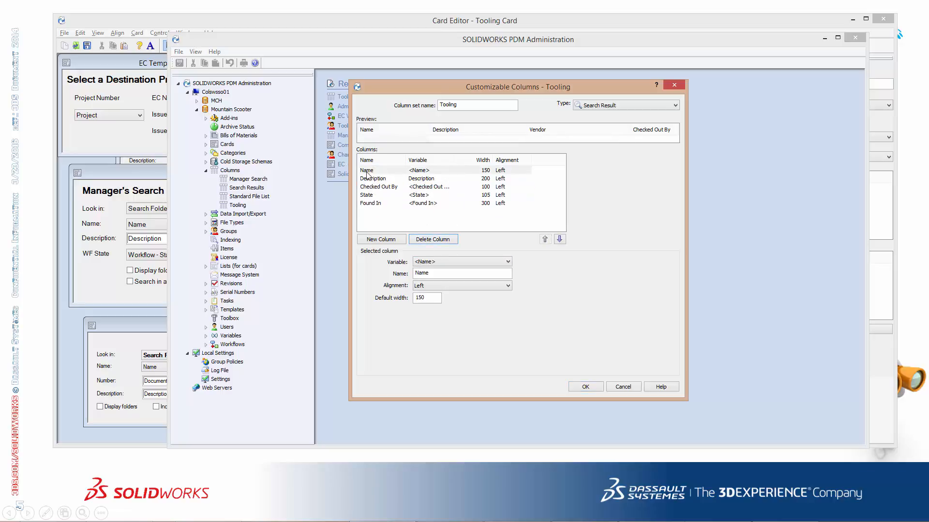
{"action": "left_click", "coordinate": [432, 239]}
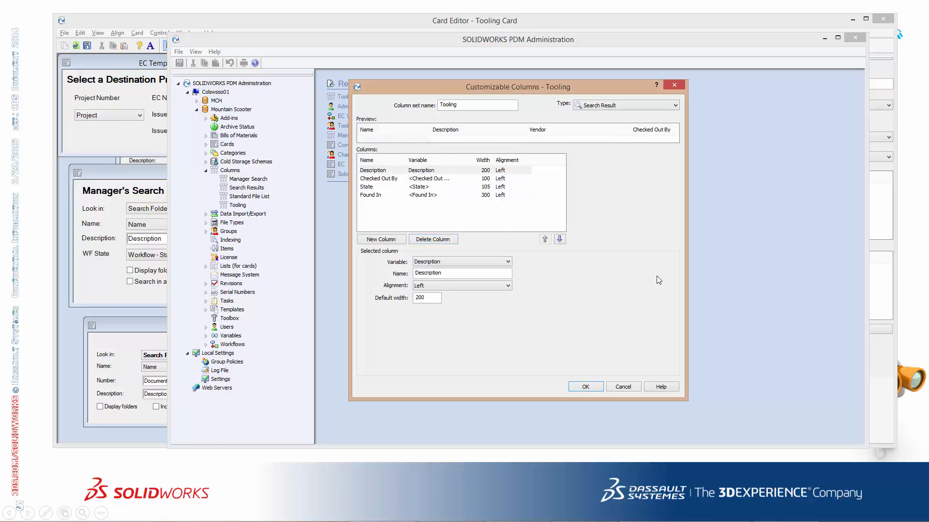
{"action": "left_click", "coordinate": [586, 388]}
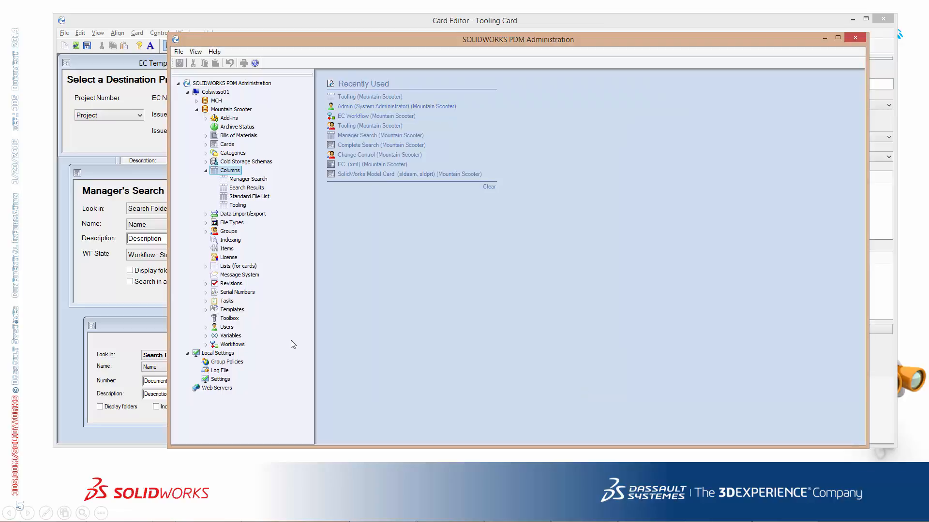
Switch to the Router Table vault window, open the Tooling Card search, run it for Purchased files in C:\Mountain Scooter, and close it
{"action": "key", "text": "alt+Tab"}
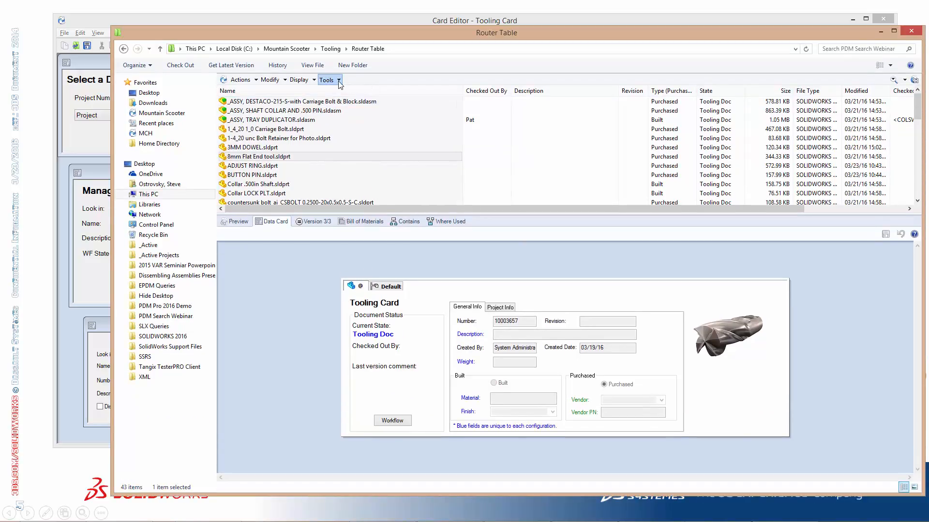
{"action": "left_click", "coordinate": [339, 81]}
{"action": "mouse_move", "coordinate": [392, 103]}
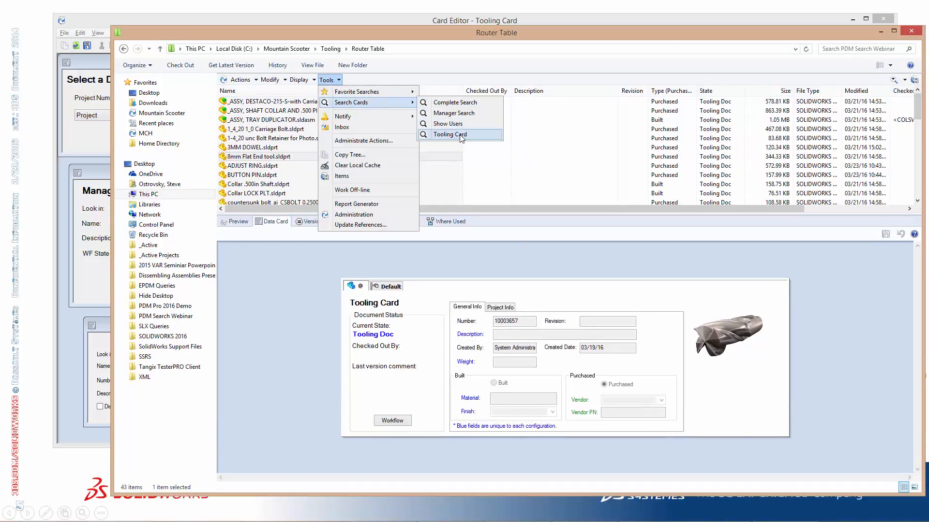
{"action": "left_click", "coordinate": [461, 137]}
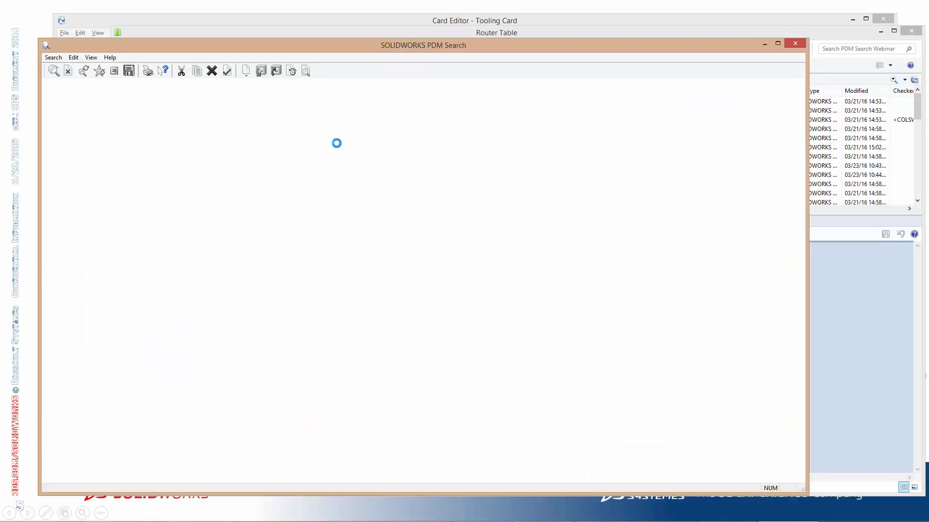
{"action": "left_click", "coordinate": [454, 102]}
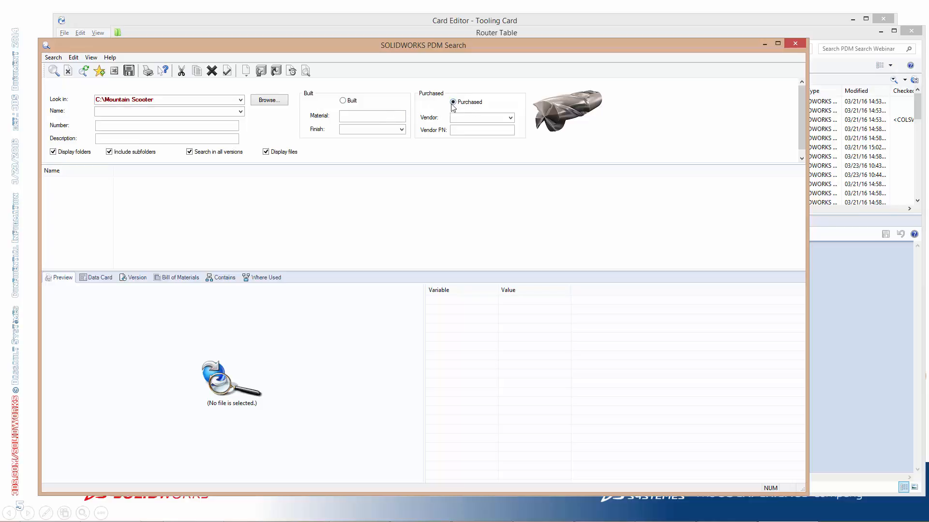
{"action": "left_click", "coordinate": [54, 70]}
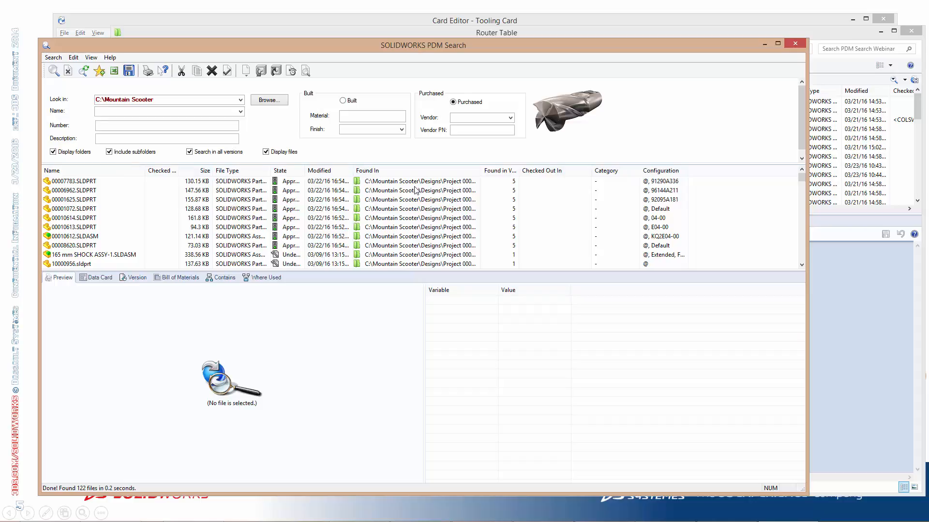
{"action": "left_click", "coordinate": [799, 43]}
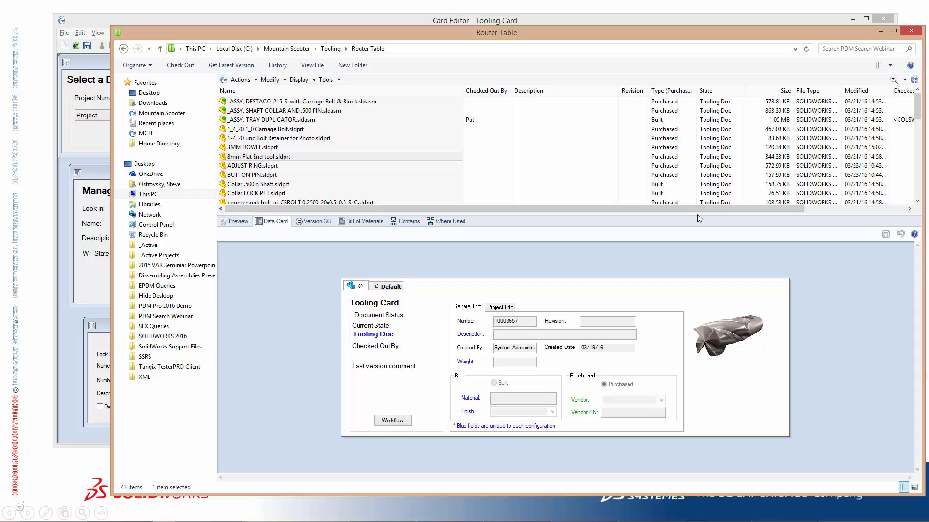
Return to the Card Editor, move the Tooling Card above Manager Search, and set its result column set to Tooling
{"action": "left_click", "coordinate": [94, 22]}
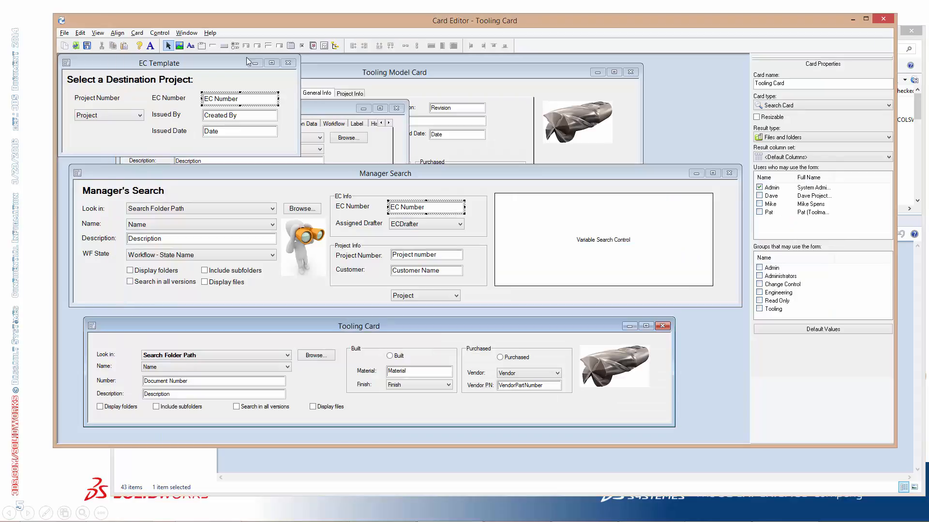
{"action": "left_click_drag", "start_coordinate": [480, 327], "coordinate": [553, 143]}
{"action": "key", "text": "ctrl"}
{"action": "key", "text": "ctrl"}
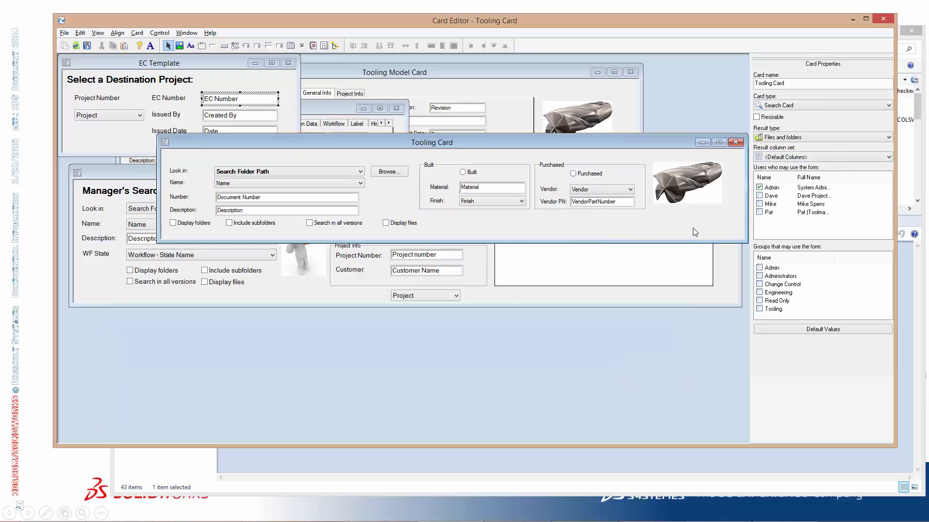
{"action": "left_click", "coordinate": [816, 159]}
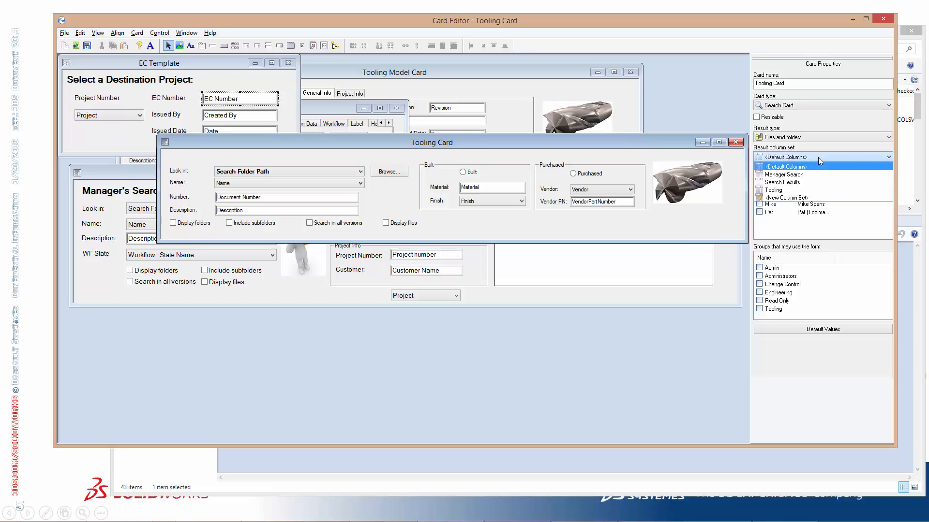
{"action": "left_click", "coordinate": [803, 191]}
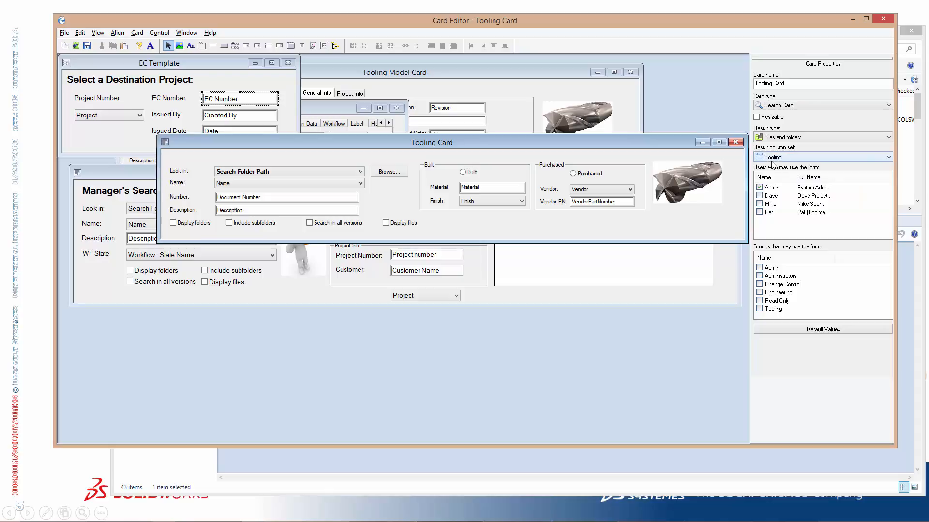
Return to the Router Table vault window and open the Tooling Card search within the folder view
{"action": "left_click", "coordinate": [224, 459]}
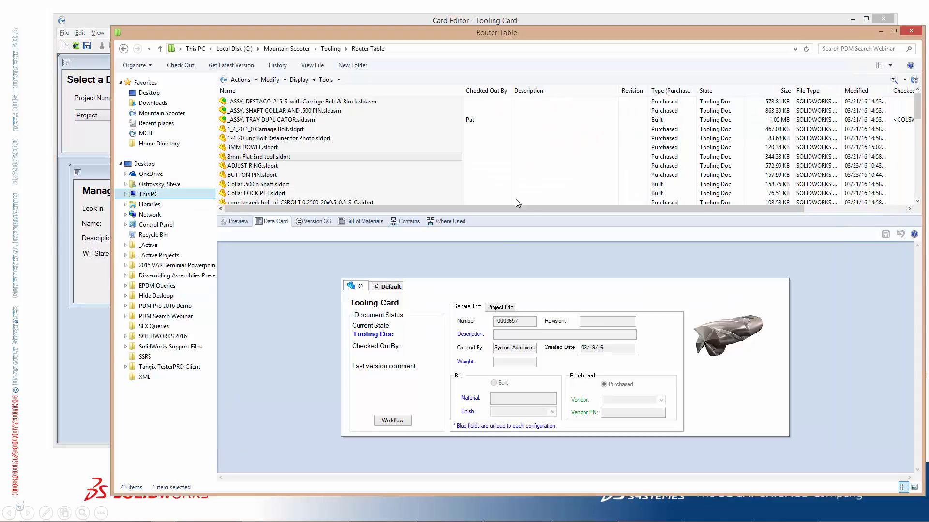
{"action": "left_click", "coordinate": [904, 81]}
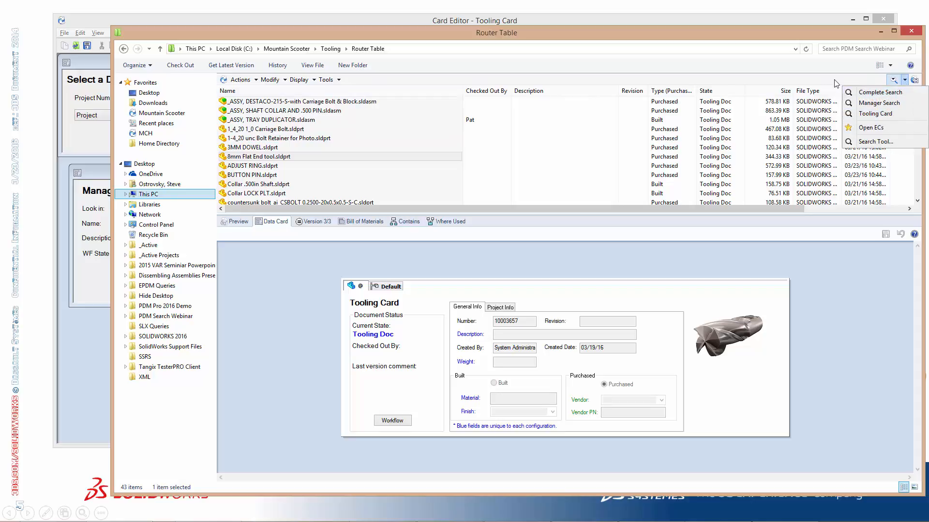
{"action": "left_click", "coordinate": [834, 83]}
{"action": "left_click", "coordinate": [904, 81]}
{"action": "left_click", "coordinate": [327, 80]}
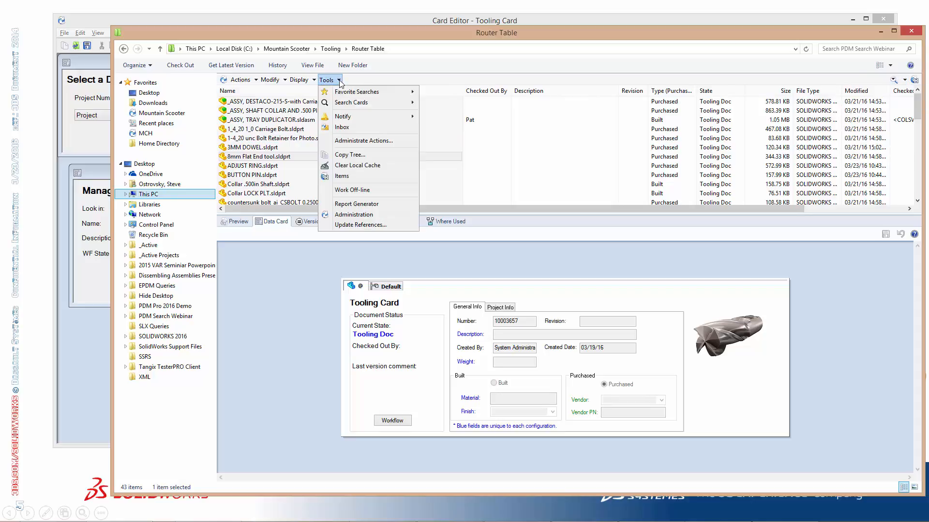
{"action": "mouse_move", "coordinate": [395, 101]}
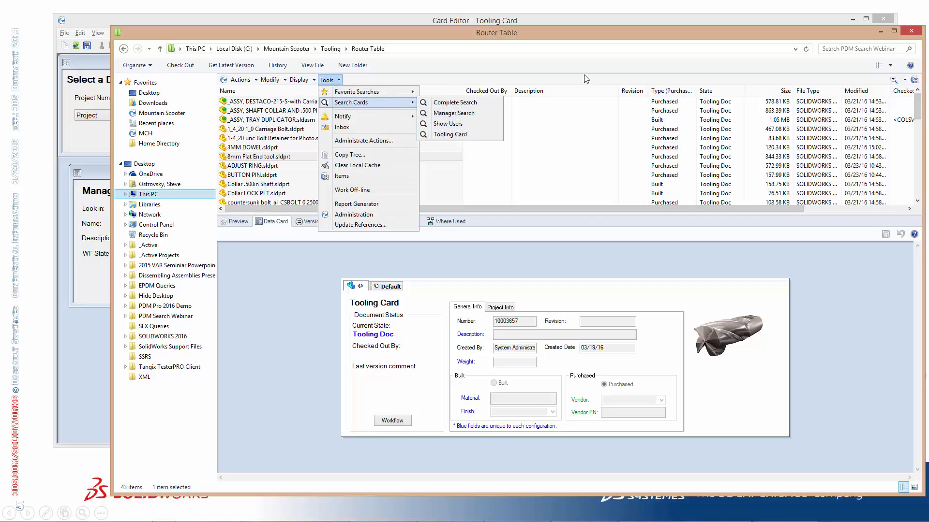
{"action": "left_click", "coordinate": [597, 72]}
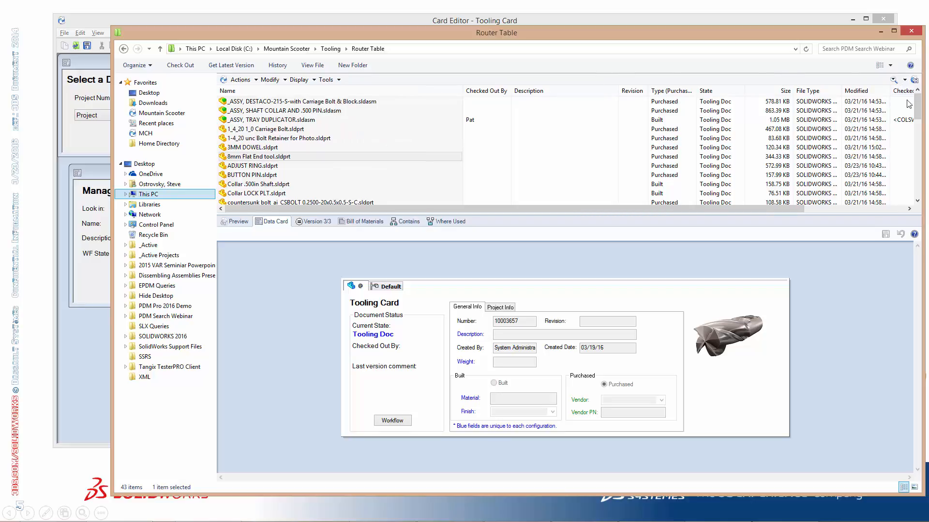
{"action": "left_click", "coordinate": [904, 80]}
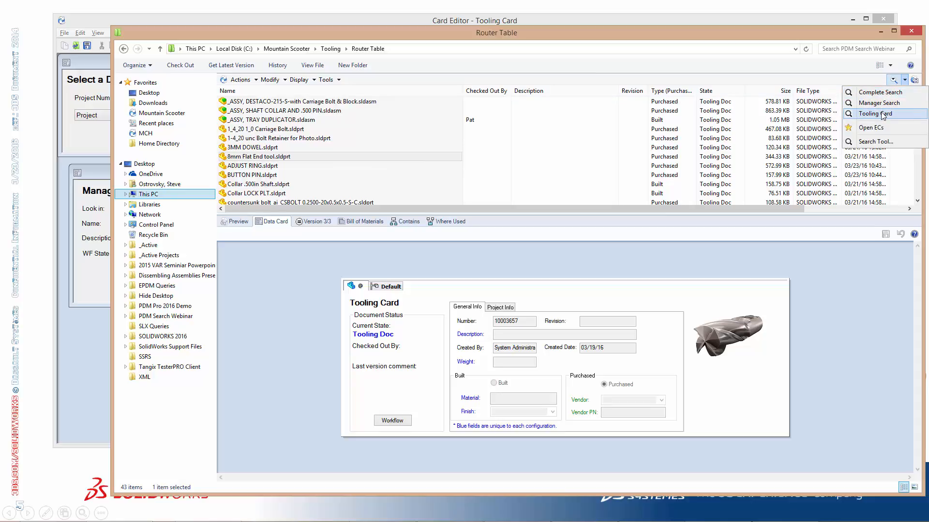
{"action": "left_click", "coordinate": [883, 115]}
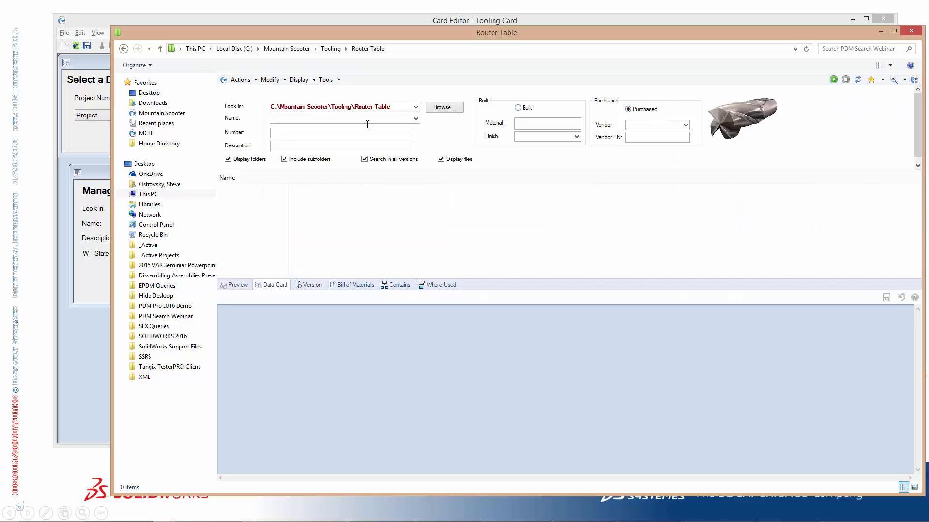
Set the search's Look in folder to C:\Mountain Scooter and run the search for Purchased files
{"action": "left_click", "coordinate": [415, 107]}
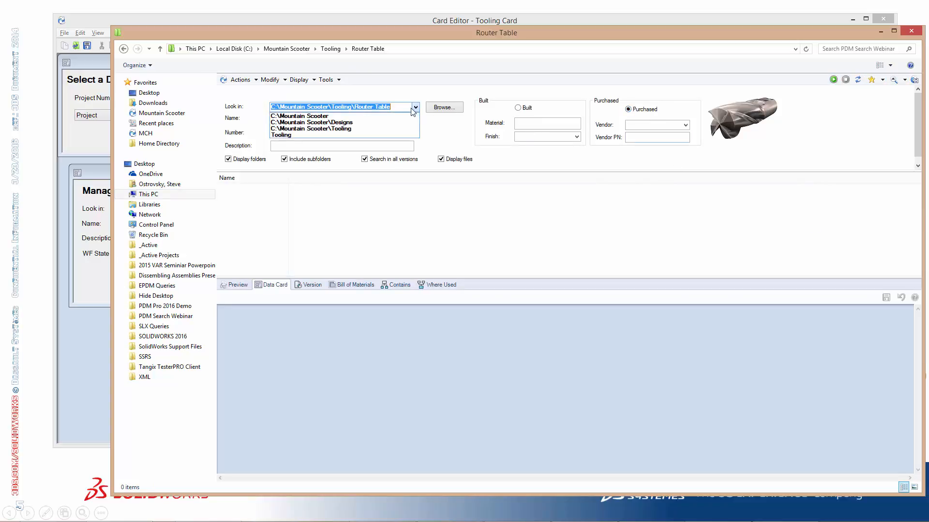
{"action": "left_click", "coordinate": [367, 116]}
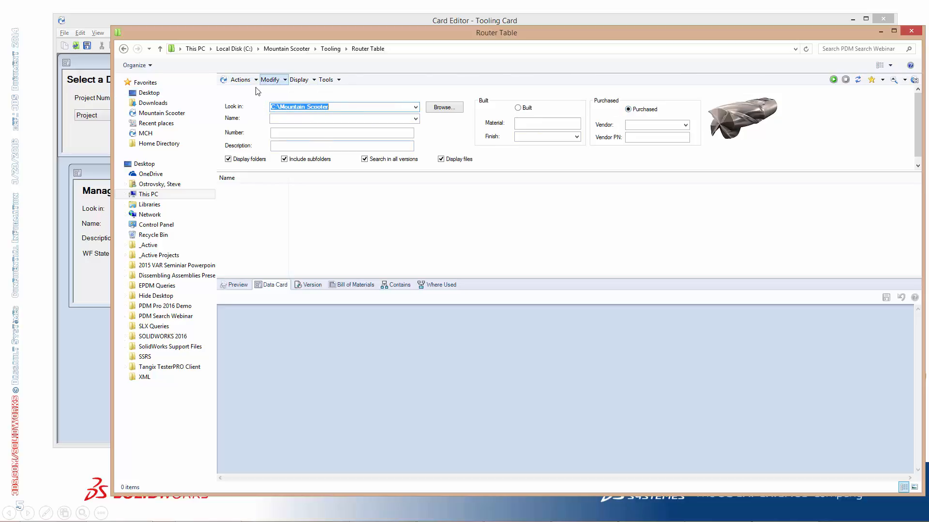
{"action": "left_click", "coordinate": [832, 81]}
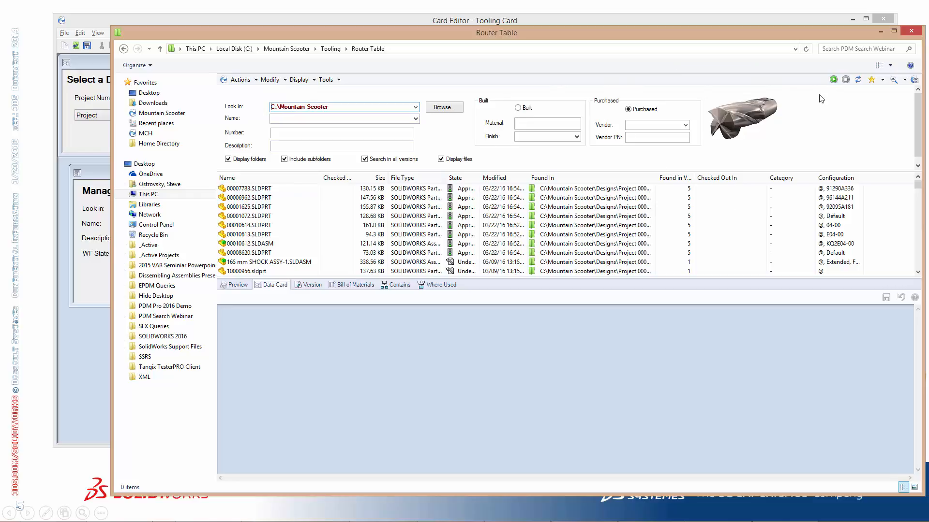
Save the Tooling Card in the Card Editor and return to the Router Table vault window
{"action": "left_click", "coordinate": [98, 181]}
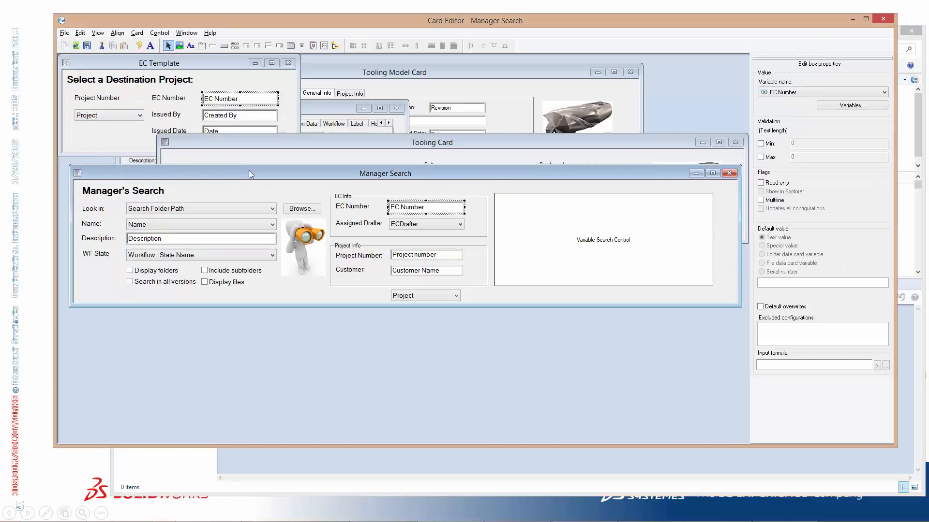
{"action": "left_click", "coordinate": [272, 142]}
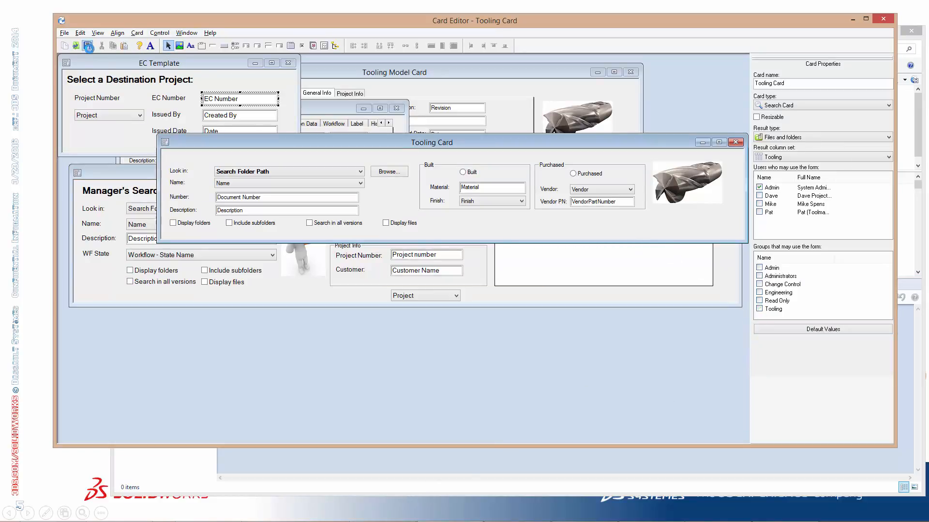
{"action": "left_click", "coordinate": [180, 458]}
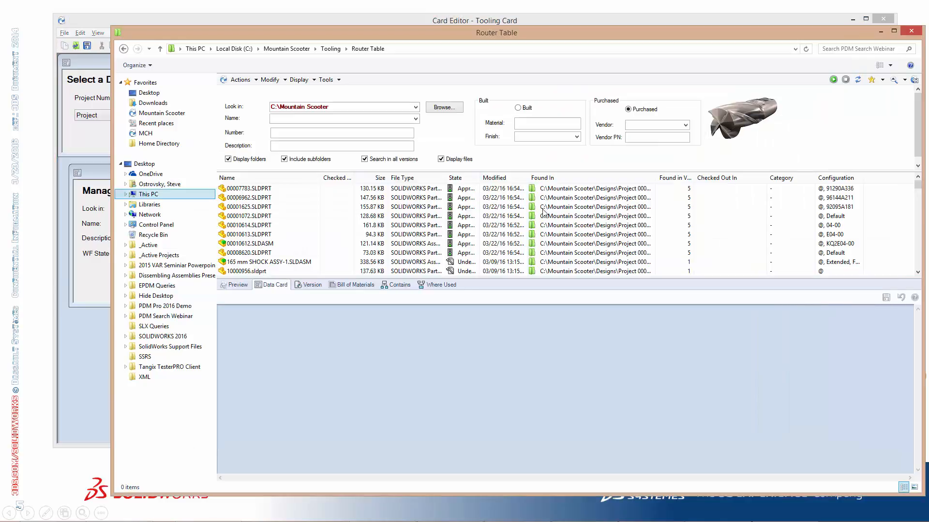
Switch to Complete Search, reload the Tooling Card search, and run it on the Router Table folder
{"action": "left_click", "coordinate": [904, 80]}
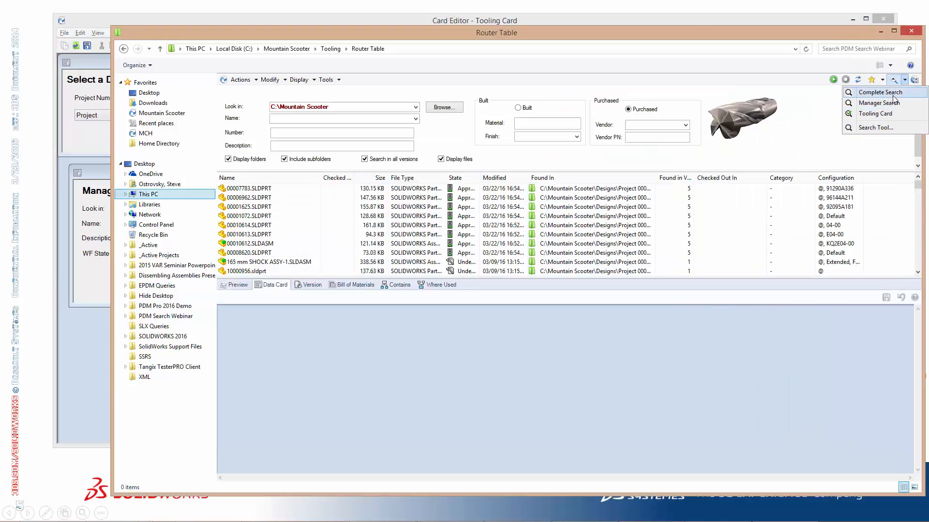
{"action": "left_click", "coordinate": [893, 102]}
{"action": "left_click", "coordinate": [904, 79]}
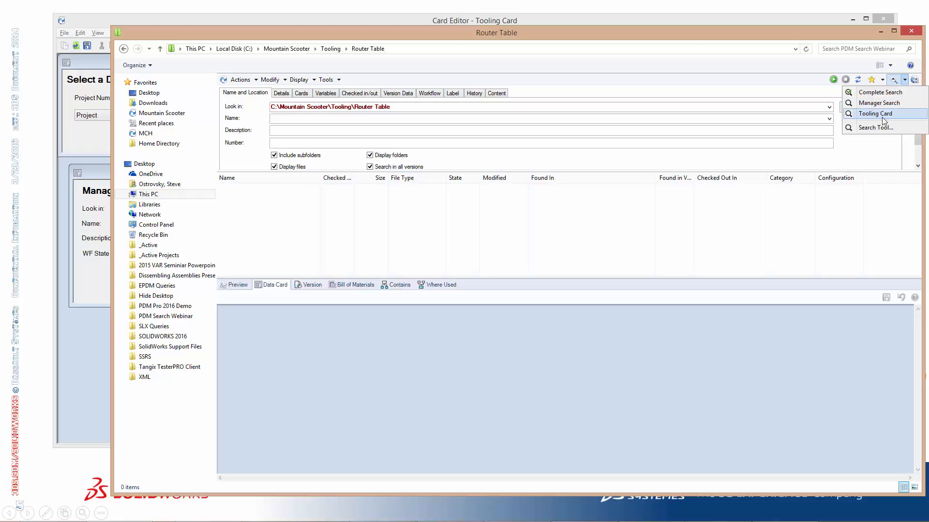
{"action": "left_click", "coordinate": [886, 115]}
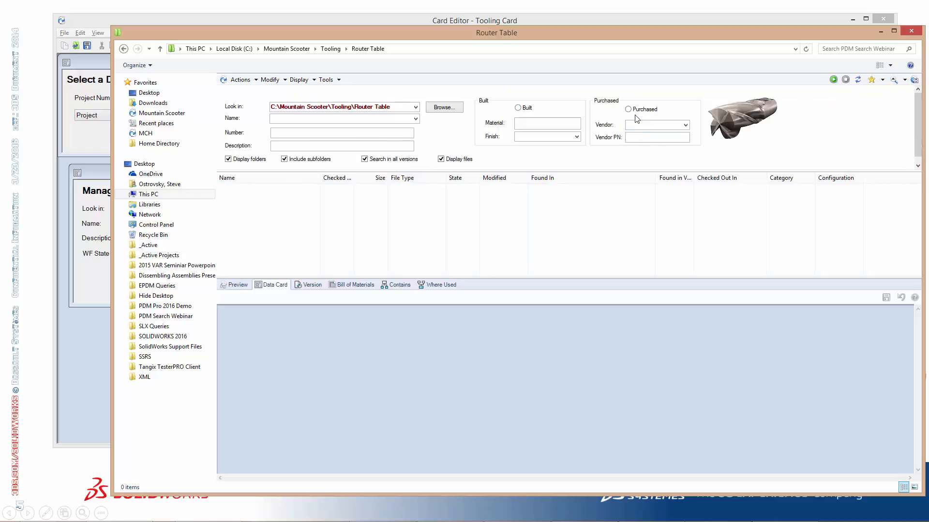
{"action": "left_click", "coordinate": [833, 80]}
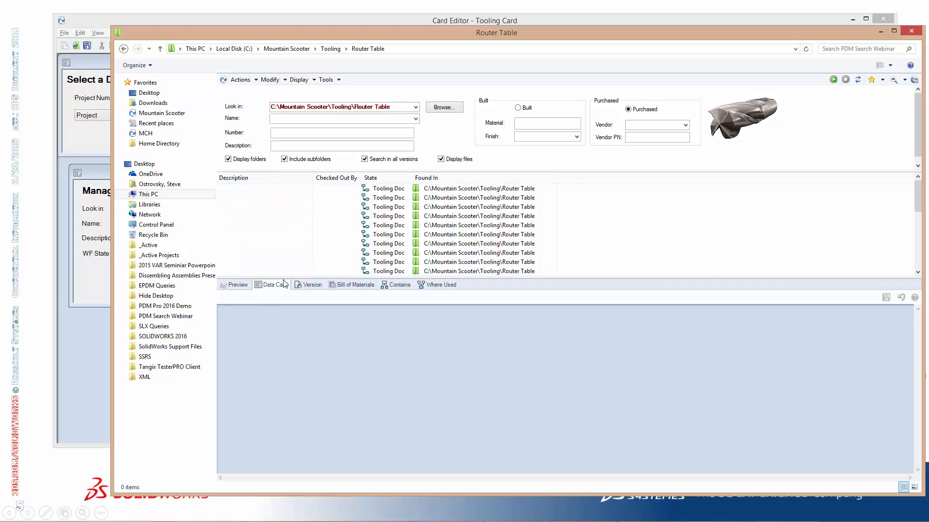
Switch to PDM Administration, reopen the Tooling column set, and add a column using the <Name> variable
{"action": "key", "text": "alt+Tab"}
{"action": "key", "text": "alt+Tab"}
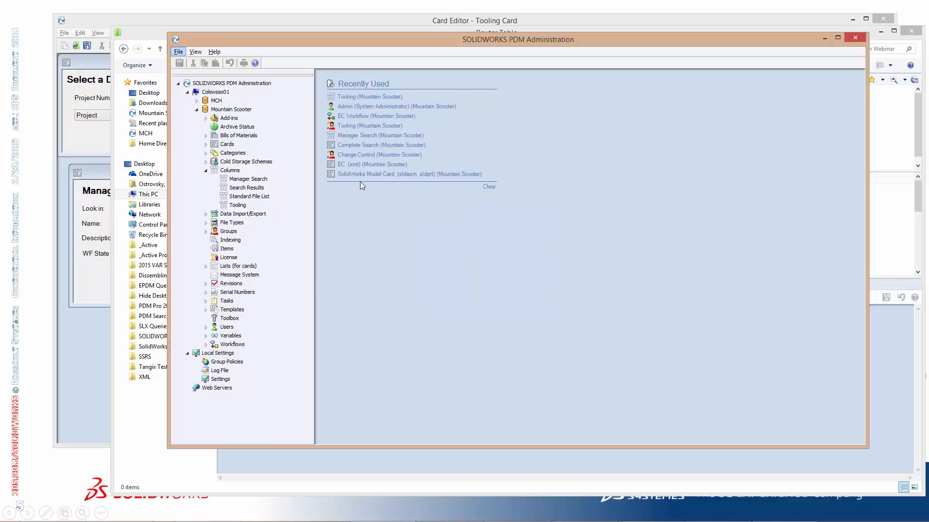
{"action": "double_click", "coordinate": [238, 205]}
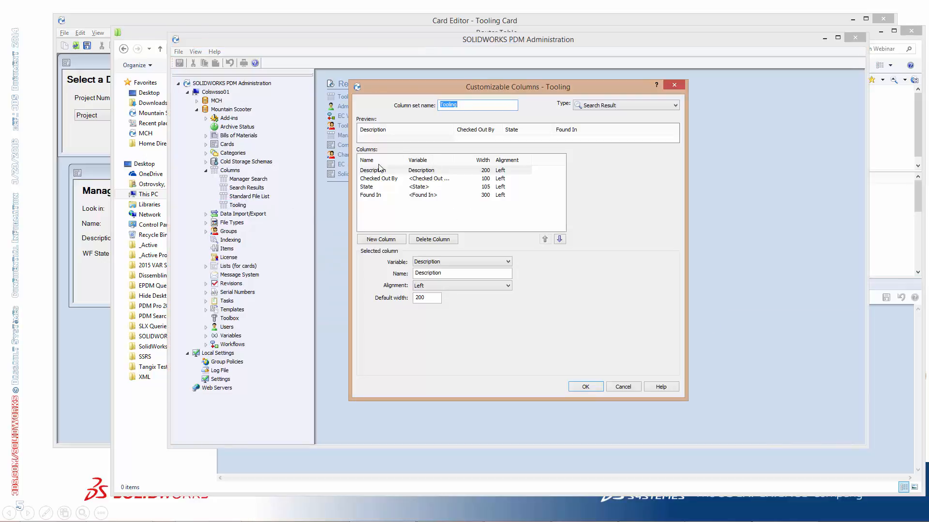
{"action": "left_click", "coordinate": [381, 240]}
{"action": "left_click", "coordinate": [508, 261]}
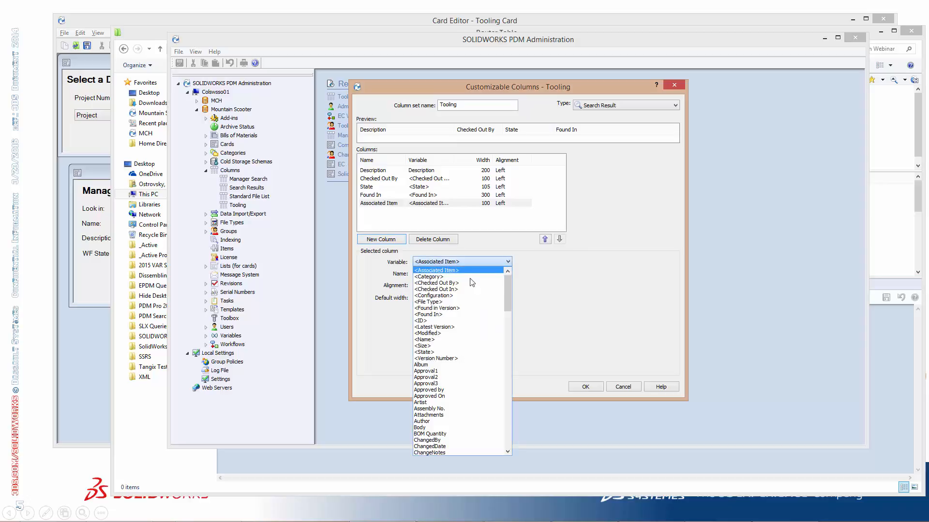
{"action": "left_click", "coordinate": [433, 340]}
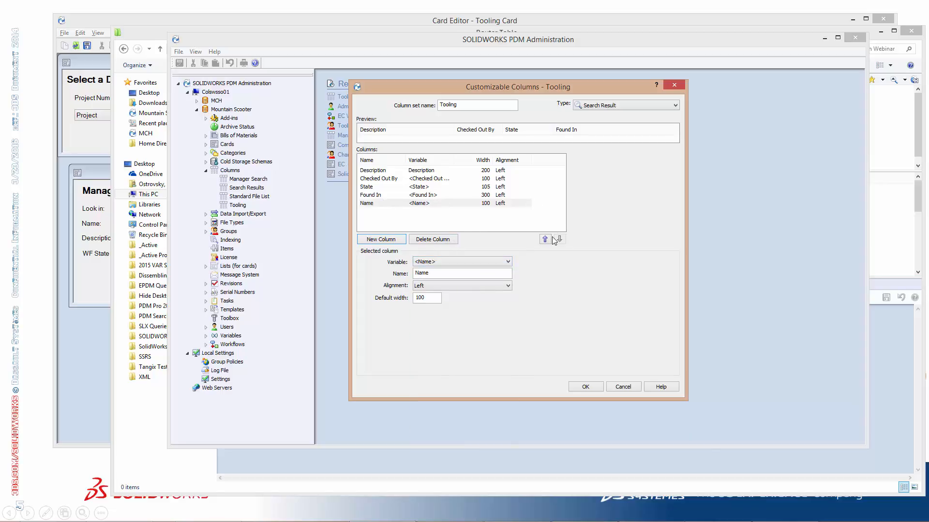
Move the Name column to the first position in the Tooling column set
{"action": "left_click", "coordinate": [390, 205]}
{"action": "left_click", "coordinate": [545, 240]}
{"action": "left_click", "coordinate": [545, 239]}
{"action": "left_click", "coordinate": [545, 239]}
{"action": "left_click", "coordinate": [544, 239]}
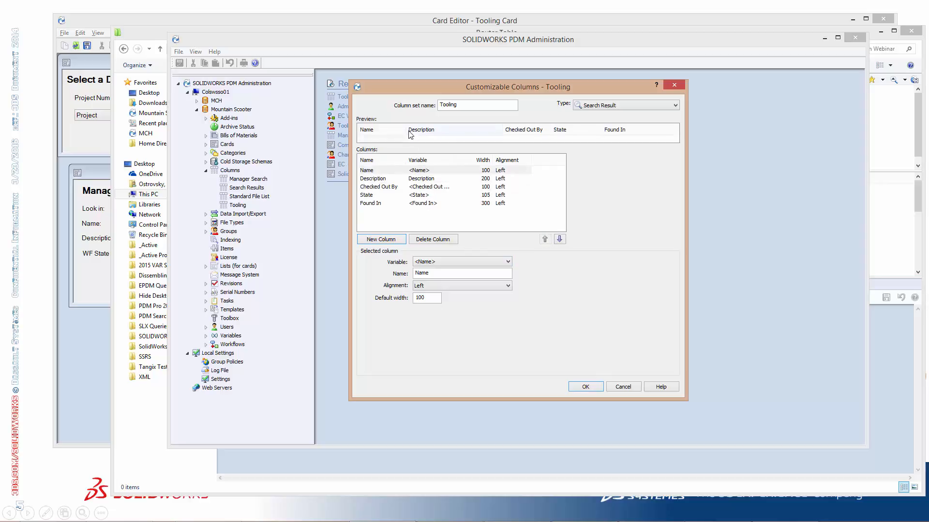
Set the Name column's default width to 250, widen the Description column to about 244, and save the column set
{"action": "left_click_drag", "start_coordinate": [410, 130], "coordinate": [450, 129]}
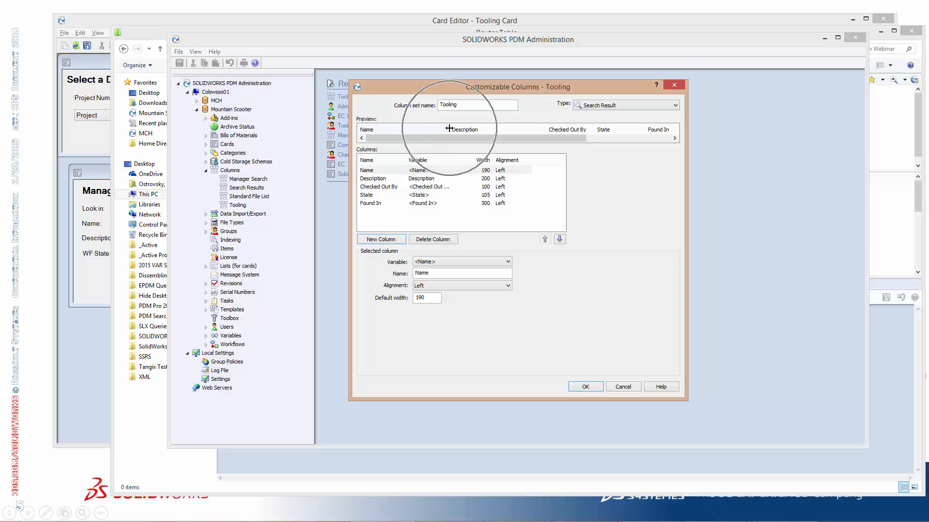
{"action": "left_click_drag", "start_coordinate": [474, 129], "coordinate": [476, 129]}
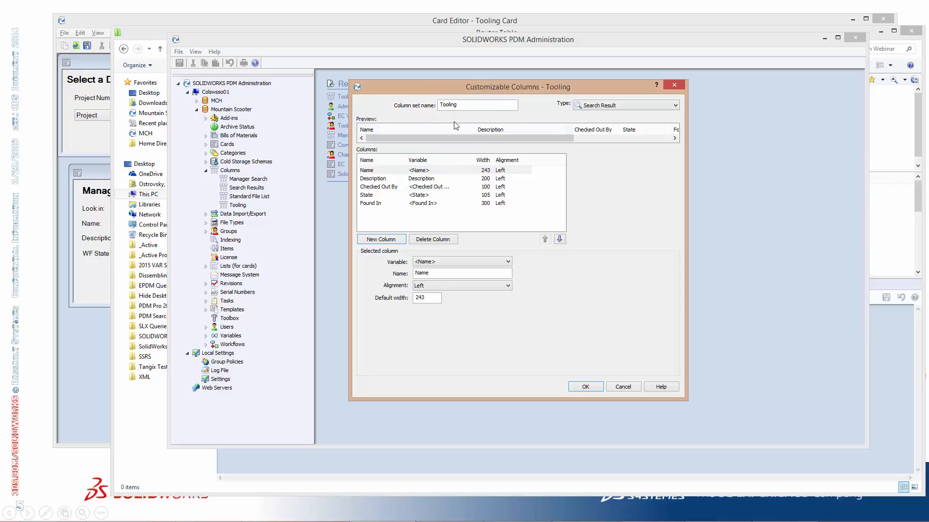
{"action": "left_click_drag", "start_coordinate": [596, 129], "coordinate": [594, 129]}
{"action": "key", "text": "shift+Home"}
{"action": "type", "text": "250"}
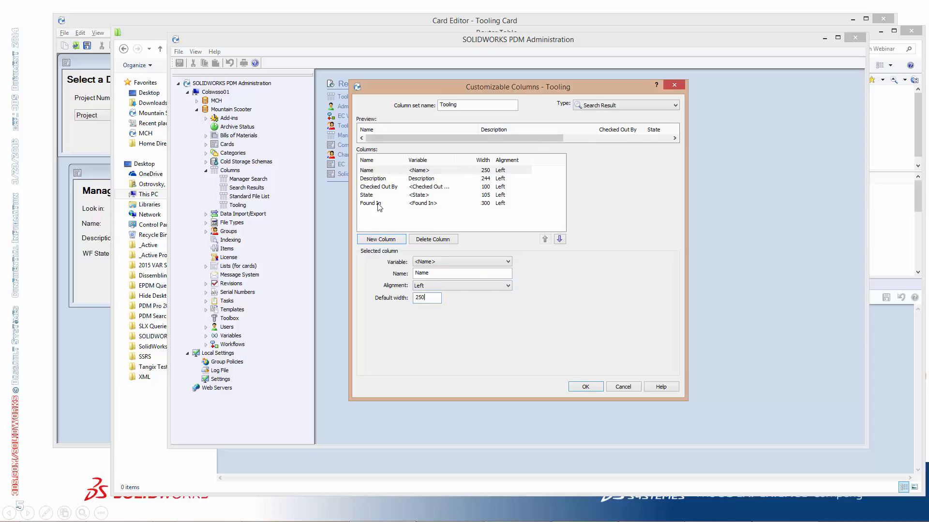
{"action": "left_click", "coordinate": [417, 204]}
{"action": "left_click", "coordinate": [597, 385]}
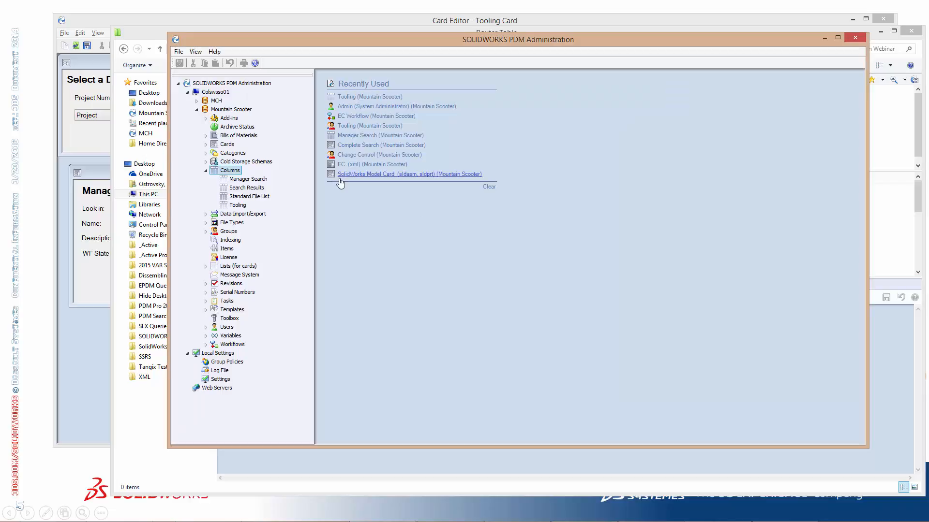
Return to the Router Table window, reload the Tooling Card by way of Complete Search, and run it for Purchased files
{"action": "left_click", "coordinate": [149, 31]}
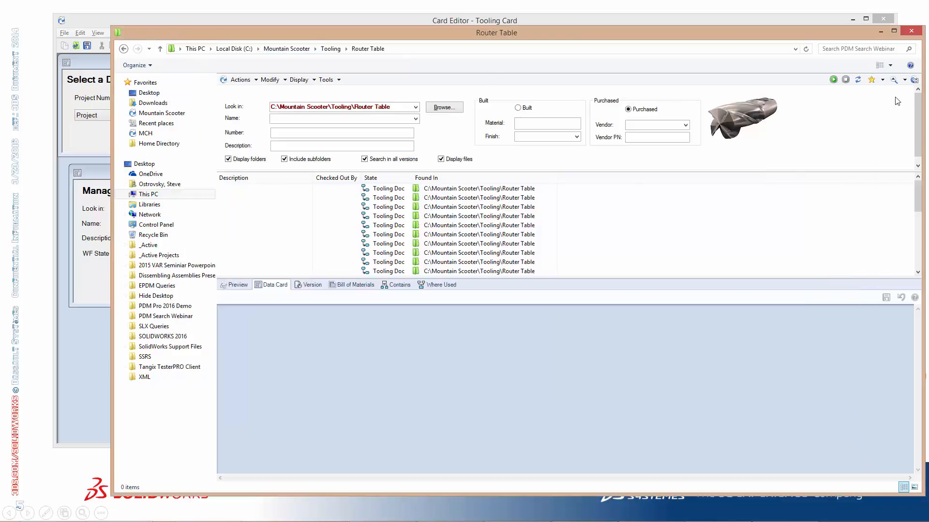
{"action": "left_click", "coordinate": [904, 79]}
{"action": "left_click", "coordinate": [902, 94]}
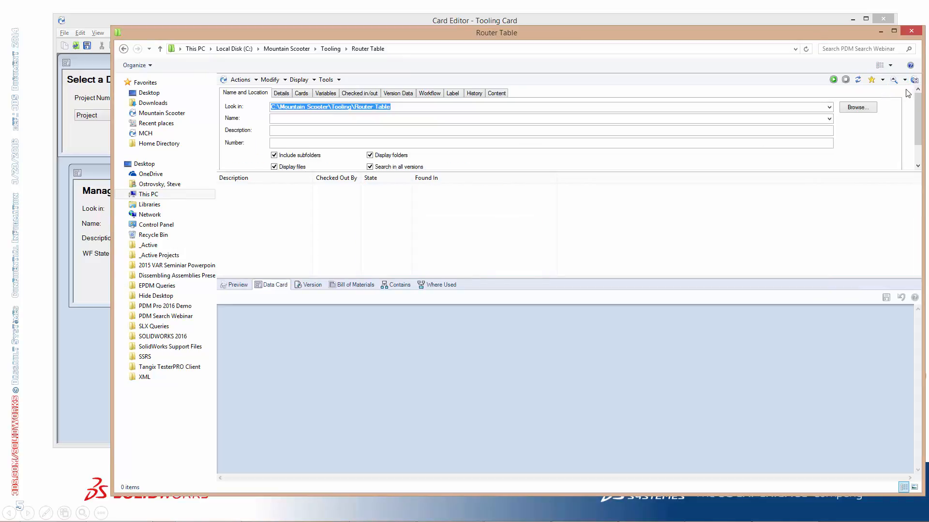
{"action": "left_click", "coordinate": [904, 80]}
{"action": "left_click", "coordinate": [888, 114]}
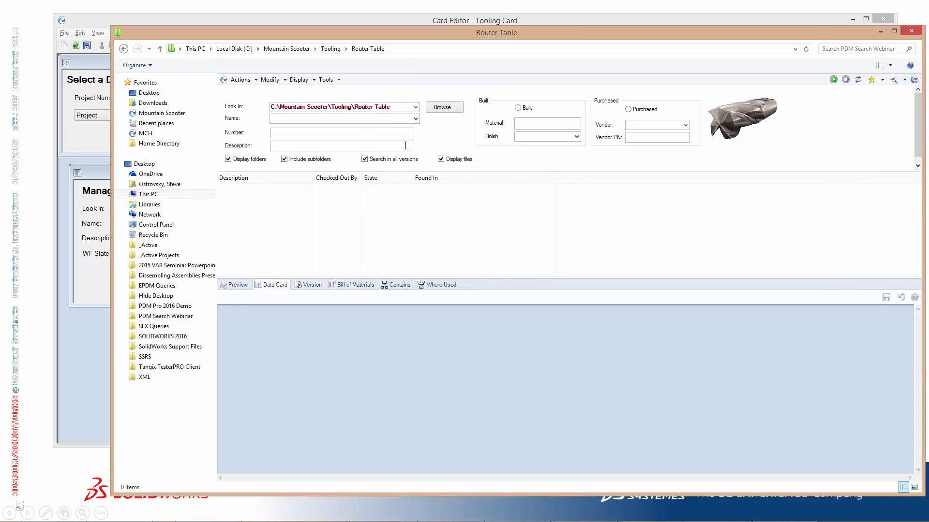
{"action": "left_click", "coordinate": [833, 79]}
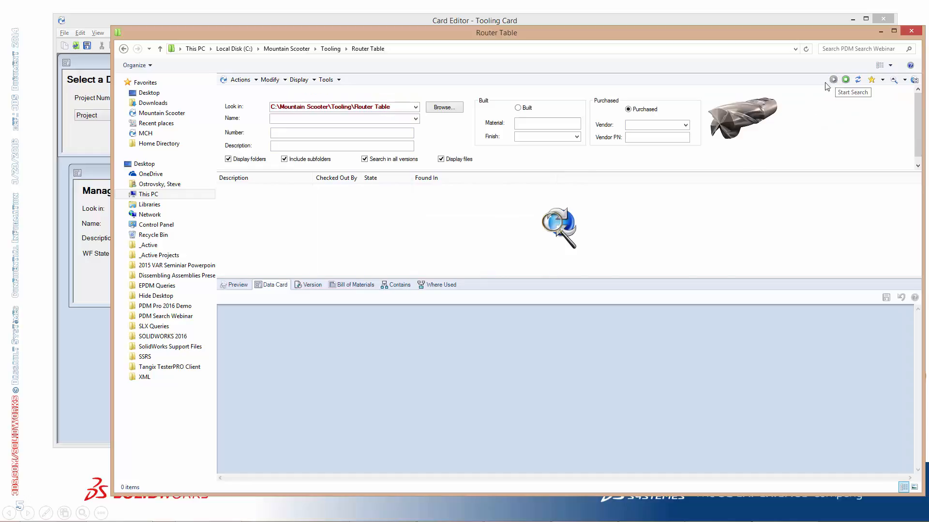
Look through the search results and examine the data card of LOCKING TAB.sldprt, including its Vendor field
{"action": "left_click", "coordinate": [295, 200]}
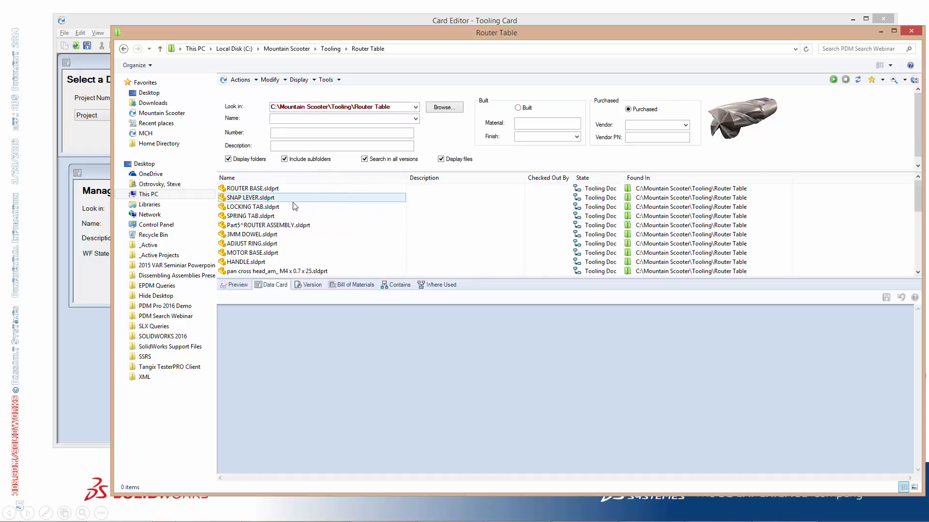
{"action": "key", "text": "ctrl"}
{"action": "key", "text": "ctrl"}
{"action": "key", "text": "ctrl"}
{"action": "scroll", "coordinate": [546, 209], "scroll_direction": "down", "scroll_amount": 3}
{"action": "scroll", "coordinate": [544, 213], "scroll_direction": "up", "scroll_amount": 5}
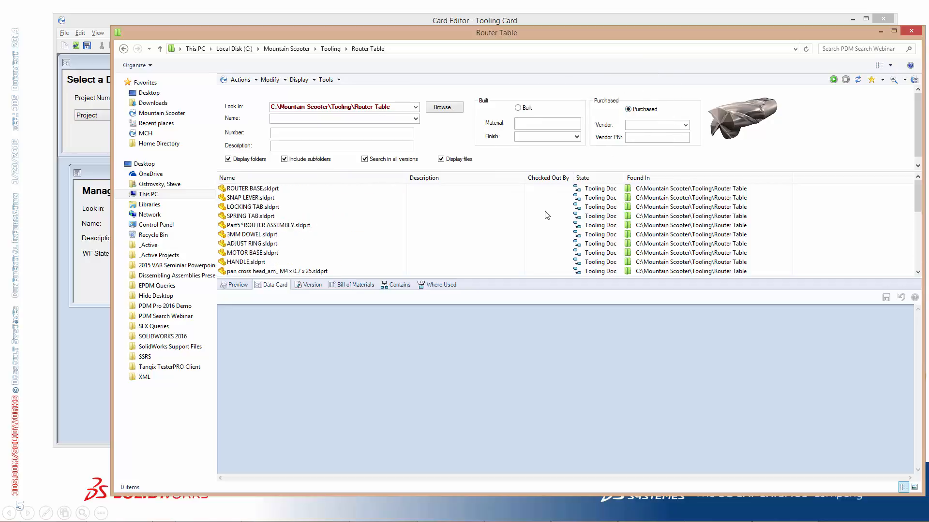
{"action": "left_click", "coordinate": [290, 208]}
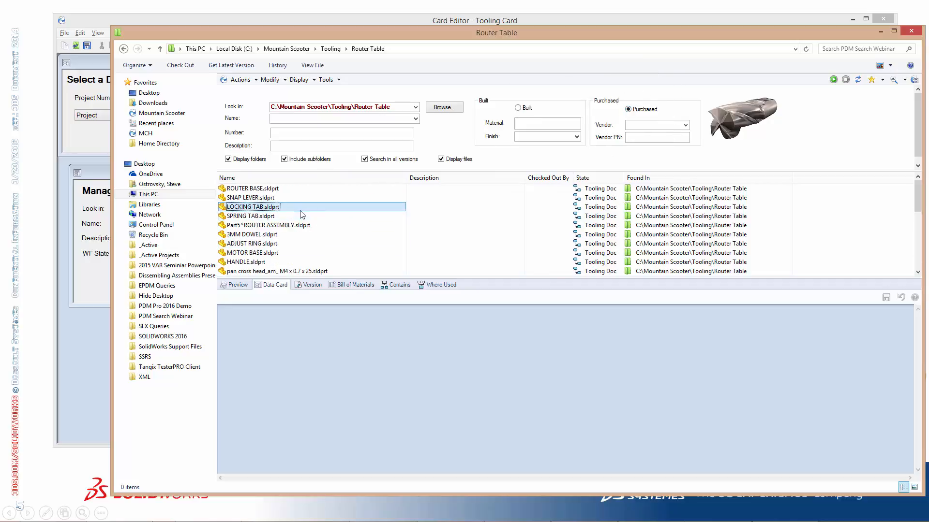
{"action": "key", "text": "ctrl"}
{"action": "key", "text": "ctrl"}
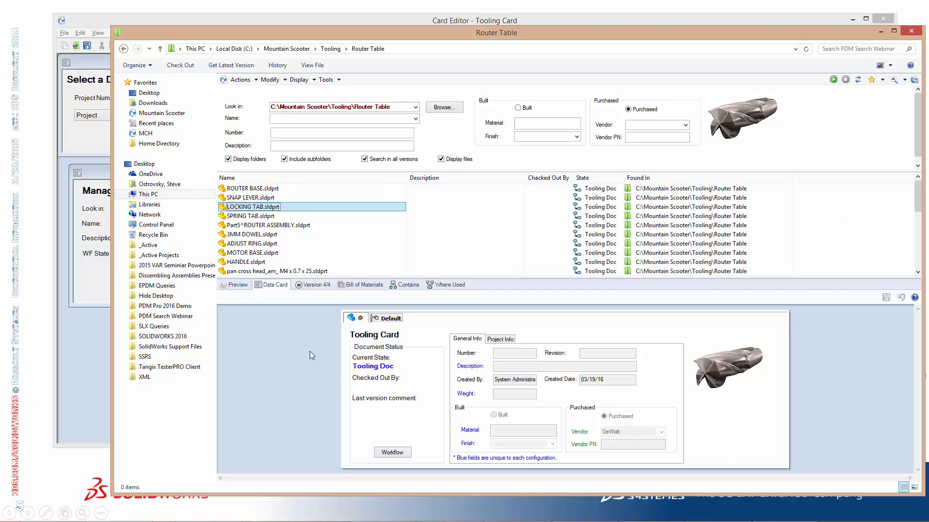
Switch to PDM Administration, reopen the Tooling column set, and add a column using the Vendor variable with a default width of 150
{"action": "key", "text": "alt+Tab"}
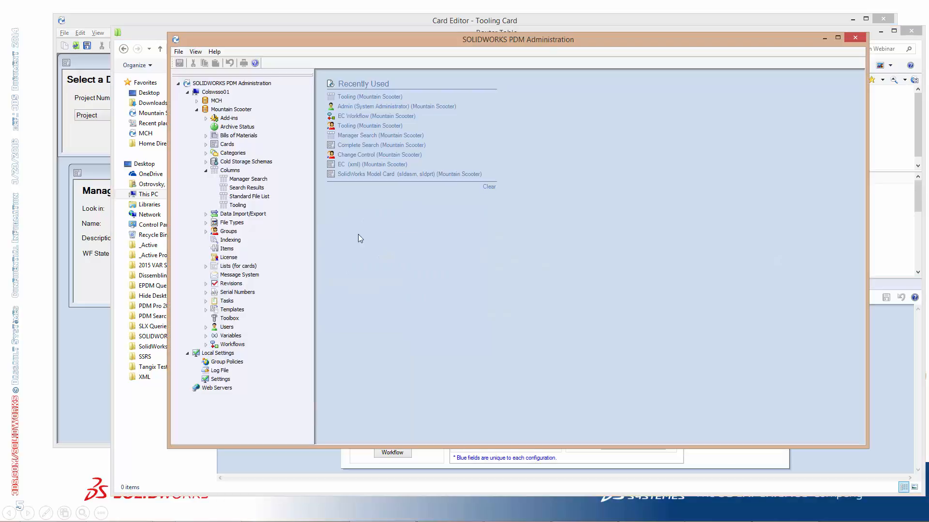
{"action": "double_click", "coordinate": [237, 205]}
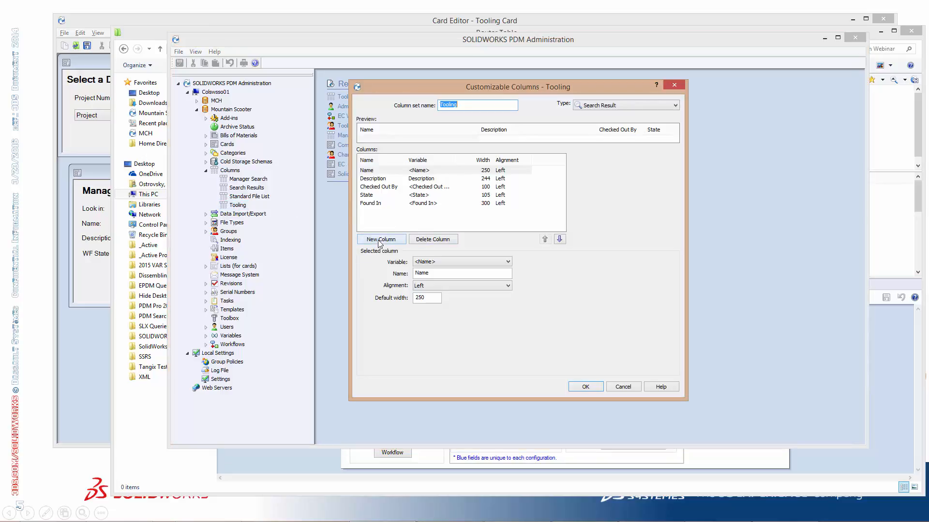
{"action": "left_click", "coordinate": [380, 243]}
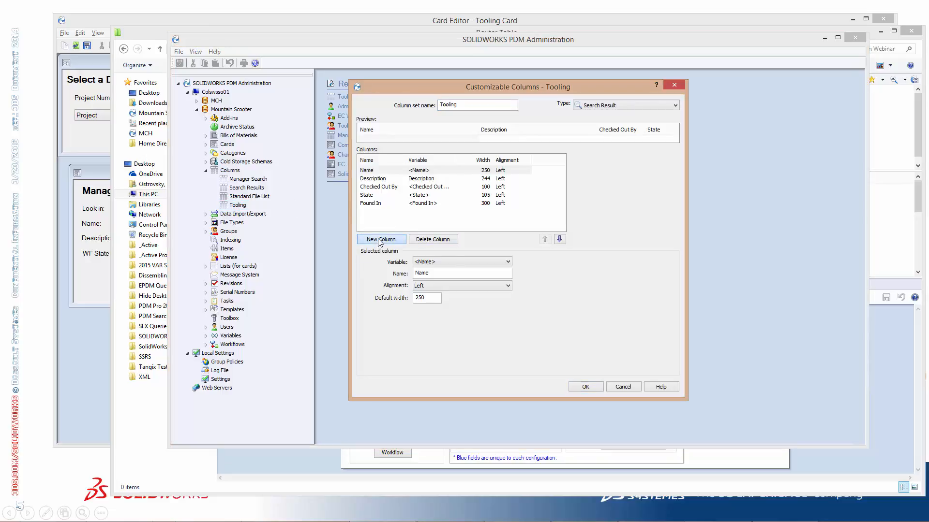
{"action": "left_click", "coordinate": [506, 262]}
{"action": "left_click_drag", "start_coordinate": [507, 299], "coordinate": [513, 442]}
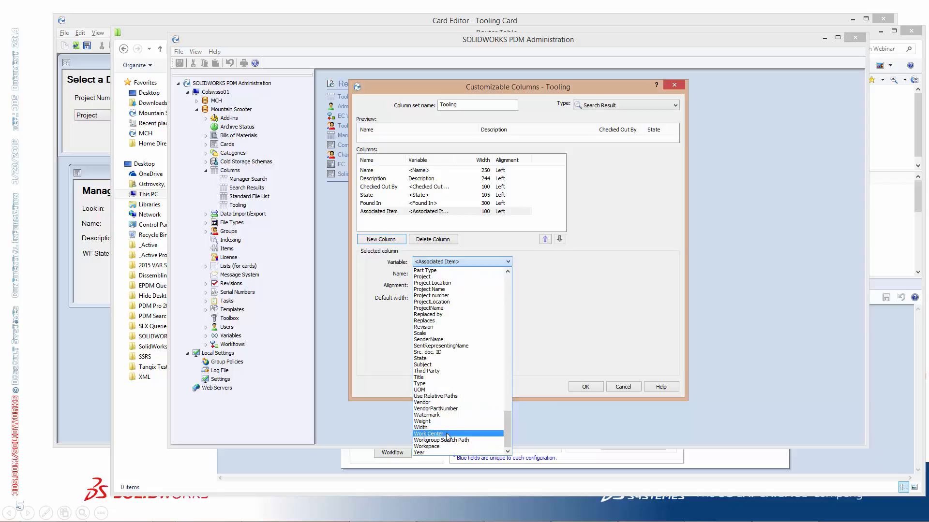
{"action": "left_click", "coordinate": [445, 403]}
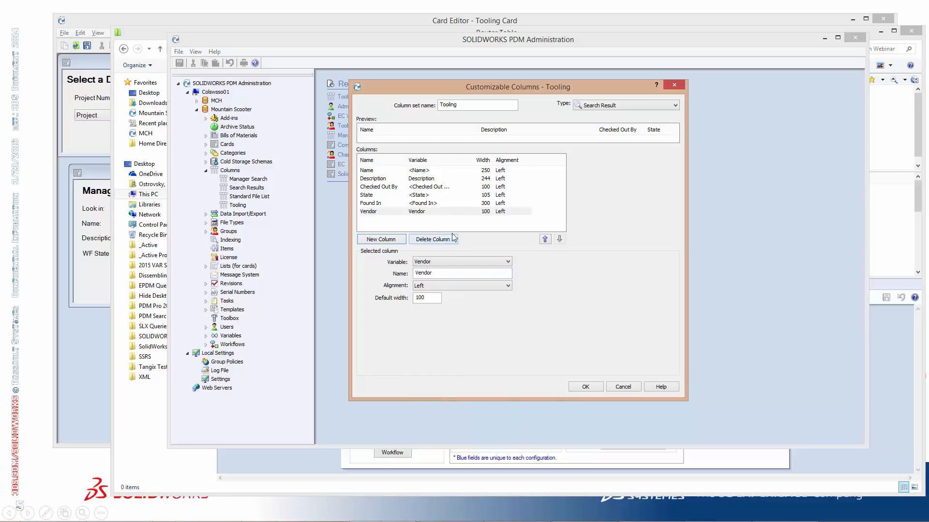
{"action": "double_click", "coordinate": [436, 301]}
{"action": "type", "text": "150"}
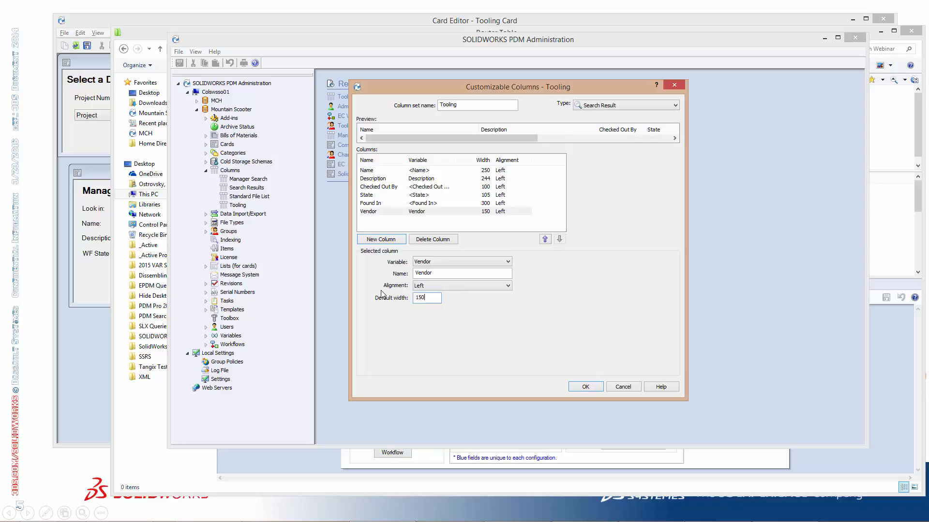
Move the Vendor column up to directly below Description and save the Tooling column set
{"action": "left_click", "coordinate": [368, 213]}
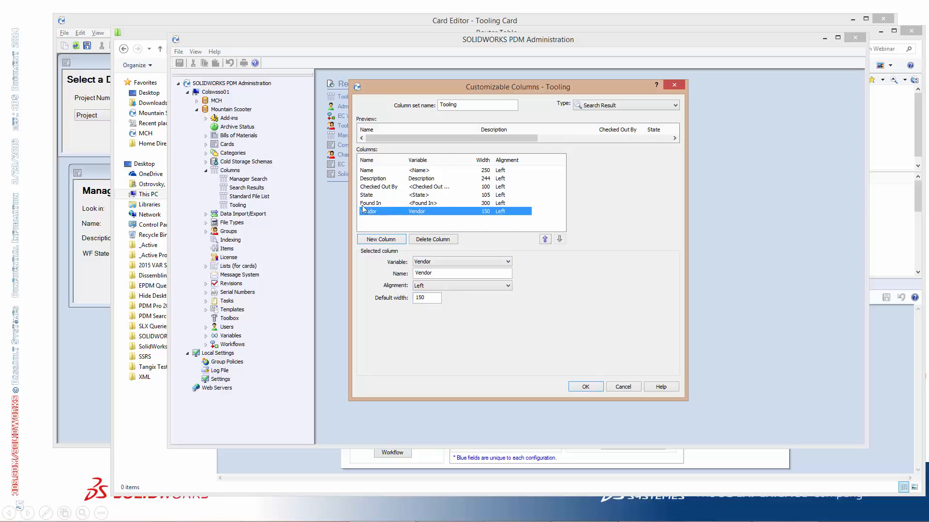
{"action": "left_click", "coordinate": [545, 239]}
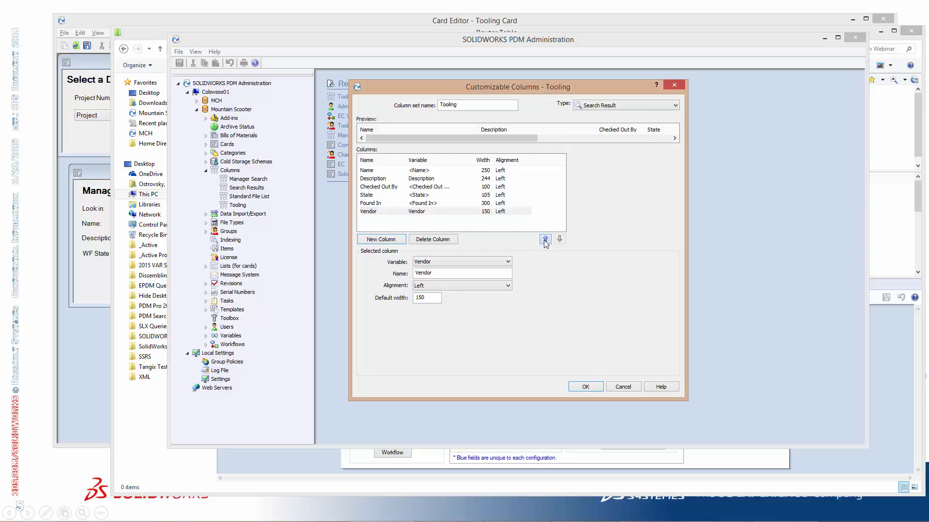
{"action": "left_click", "coordinate": [545, 239]}
{"action": "left_click", "coordinate": [545, 239]}
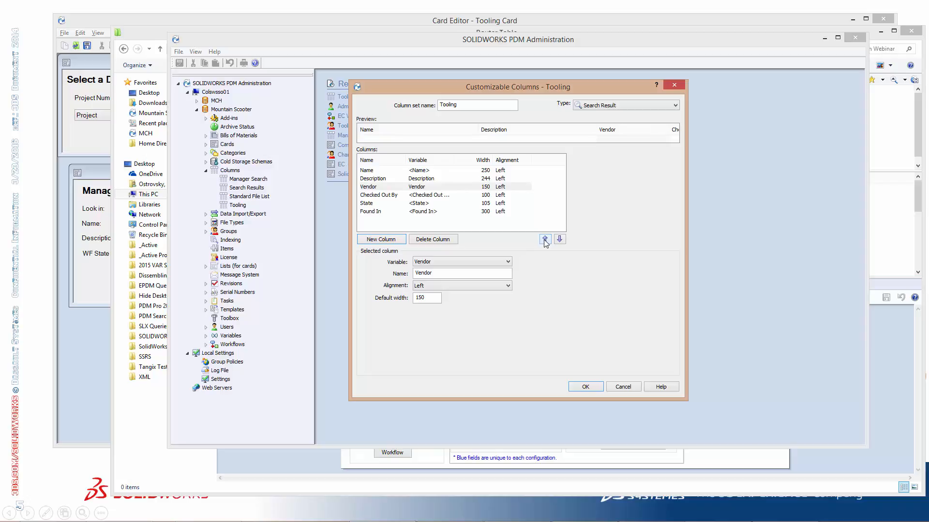
{"action": "left_click", "coordinate": [594, 390]}
In the Router Table window, refresh the Tooling Card, rerun the Purchased search, and check the results with the Vendor column included
{"action": "key", "text": "alt+Tab"}
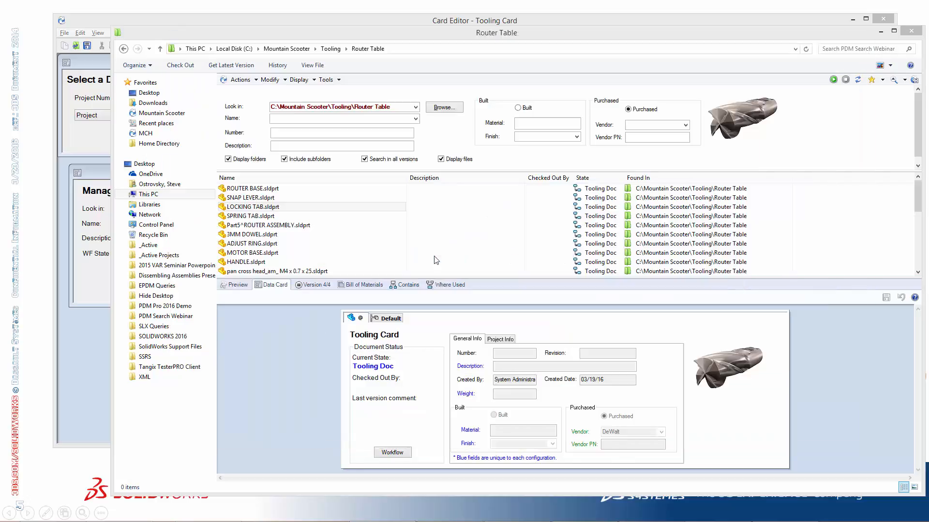
{"action": "left_click", "coordinate": [904, 81]}
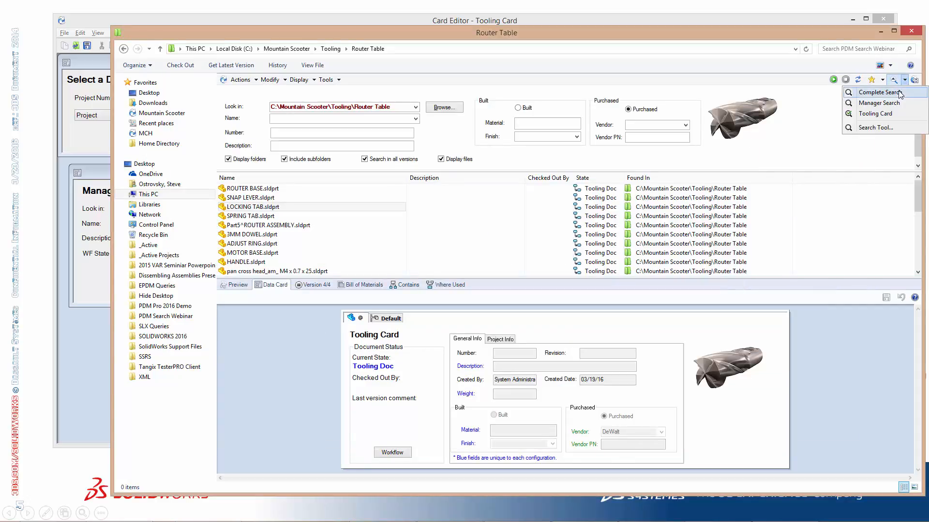
{"action": "left_click", "coordinate": [905, 91]}
{"action": "left_click", "coordinate": [905, 81]}
{"action": "left_click", "coordinate": [870, 102]}
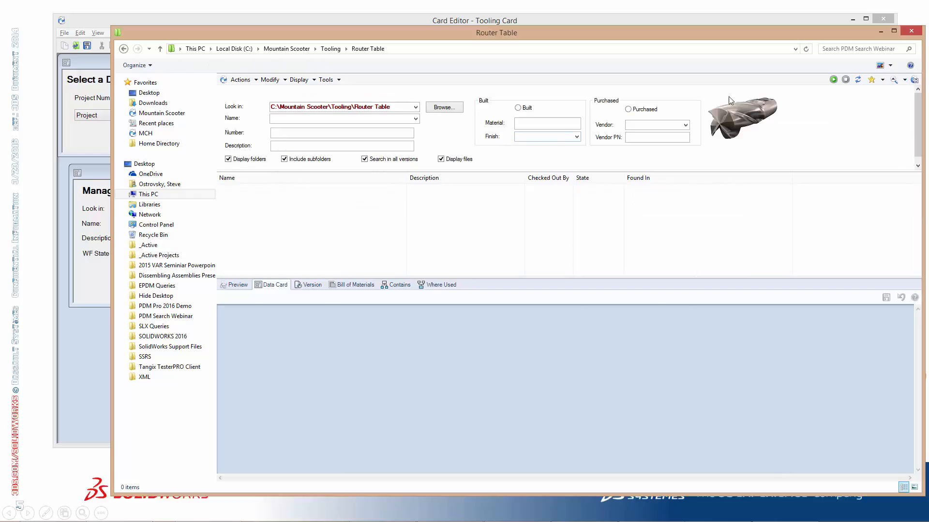
{"action": "left_click", "coordinate": [645, 110]}
{"action": "left_click", "coordinate": [833, 80]}
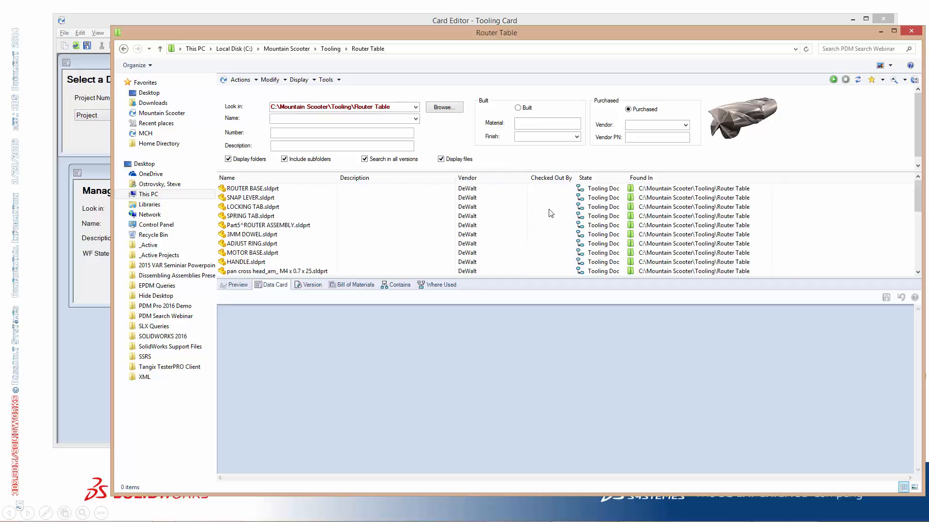
{"action": "scroll", "coordinate": [527, 234], "scroll_direction": "down", "scroll_amount": 6}
{"action": "scroll", "coordinate": [528, 234], "scroll_direction": "up", "scroll_amount": 6}
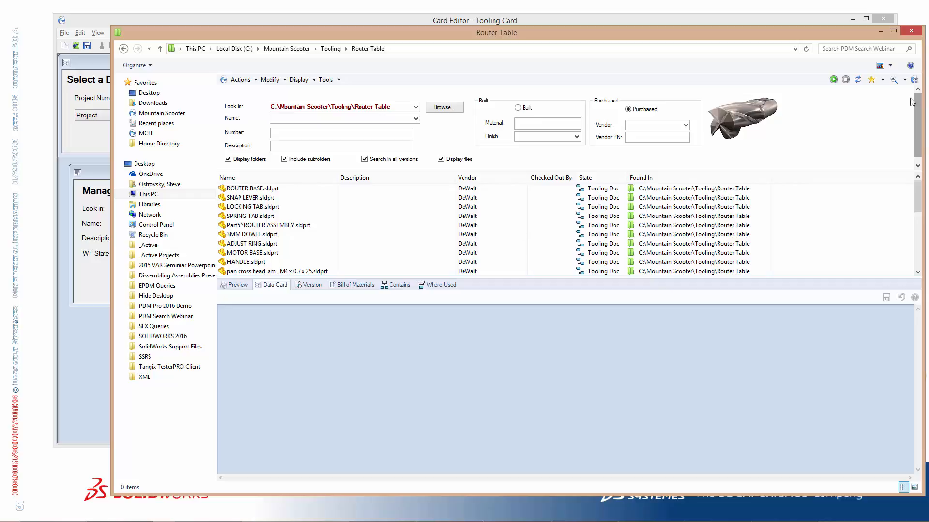
Close the embedded search in the Router Table window and open the Tooling Card in the standalone PDM Search tool
{"action": "left_click", "coordinate": [904, 80]}
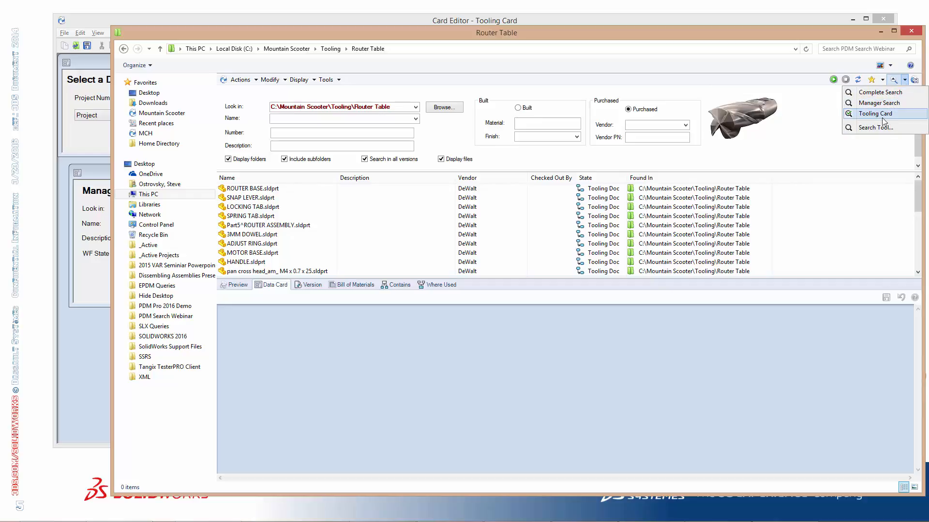
{"action": "left_click", "coordinate": [894, 83]}
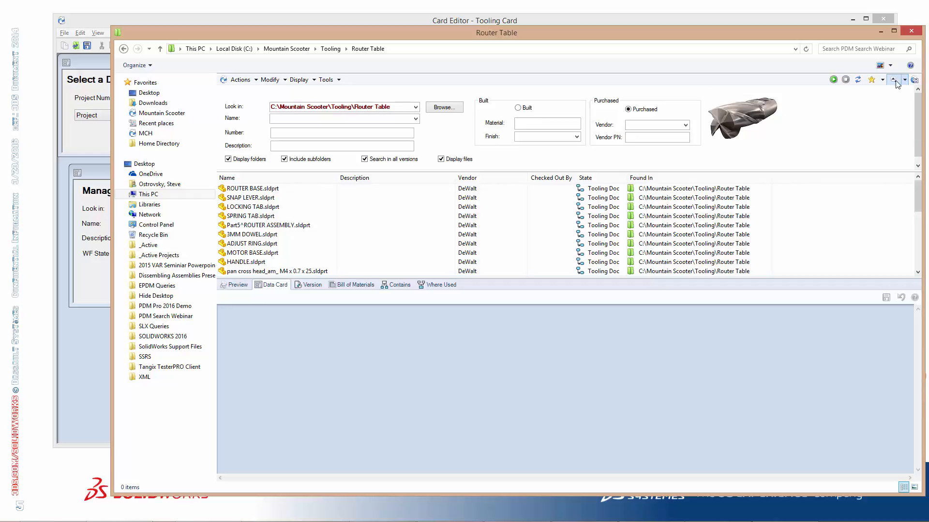
{"action": "left_click", "coordinate": [894, 82]}
{"action": "left_click", "coordinate": [328, 80]}
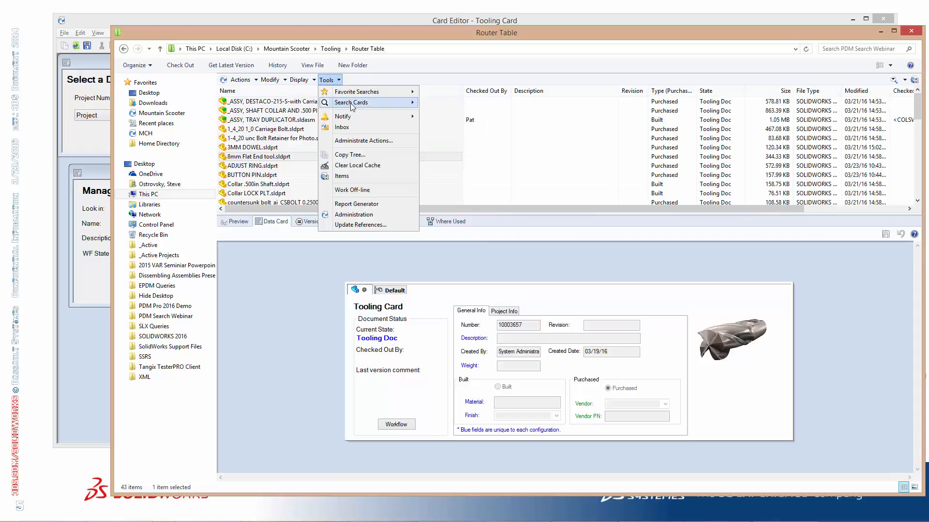
{"action": "mouse_move", "coordinate": [341, 103]}
{"action": "left_click", "coordinate": [455, 134]}
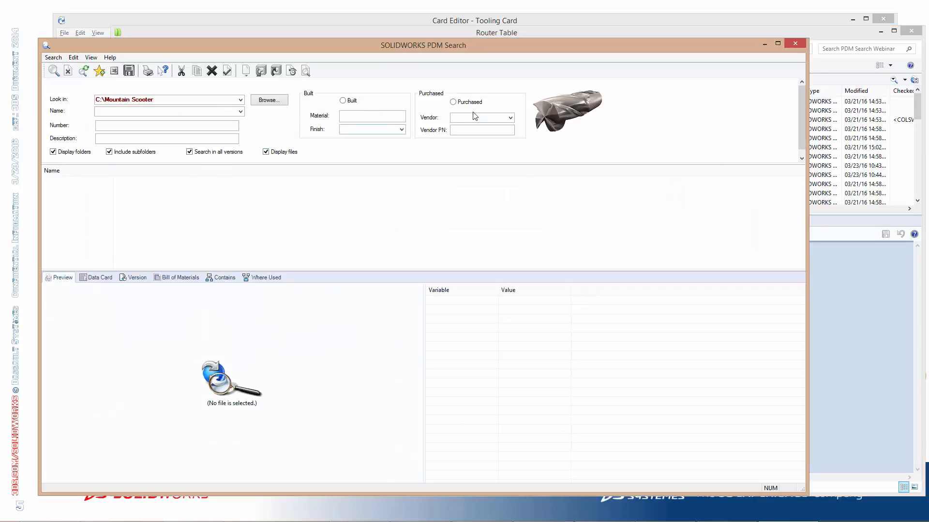
Run the standalone search for Purchased files in C:\Mountain Scooter and look through the results
{"action": "left_click", "coordinate": [457, 101]}
{"action": "left_click", "coordinate": [54, 72]}
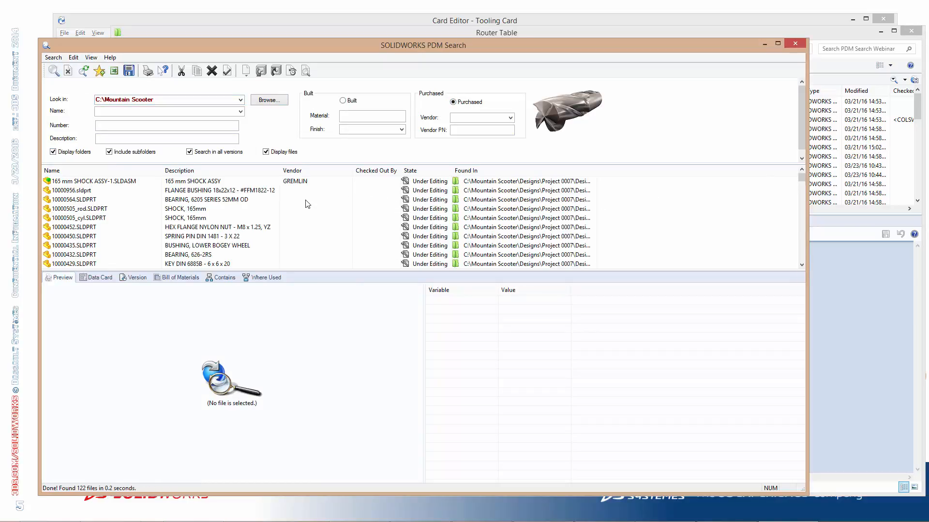
{"action": "scroll", "coordinate": [301, 214], "scroll_direction": "down", "scroll_amount": 2}
{"action": "scroll", "coordinate": [301, 213], "scroll_direction": "up", "scroll_amount": 2}
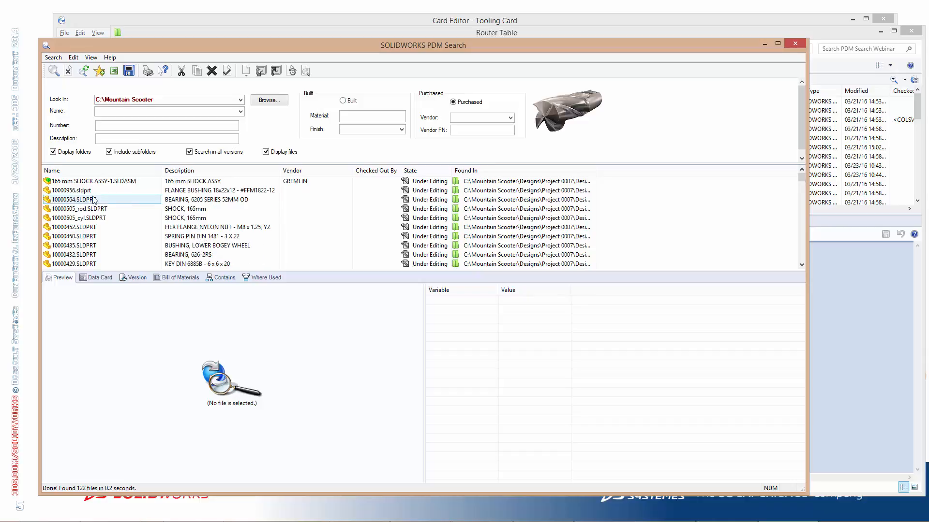
{"action": "scroll", "coordinate": [339, 241], "scroll_direction": "down", "scroll_amount": 4}
{"action": "scroll", "coordinate": [340, 241], "scroll_direction": "up", "scroll_amount": 4}
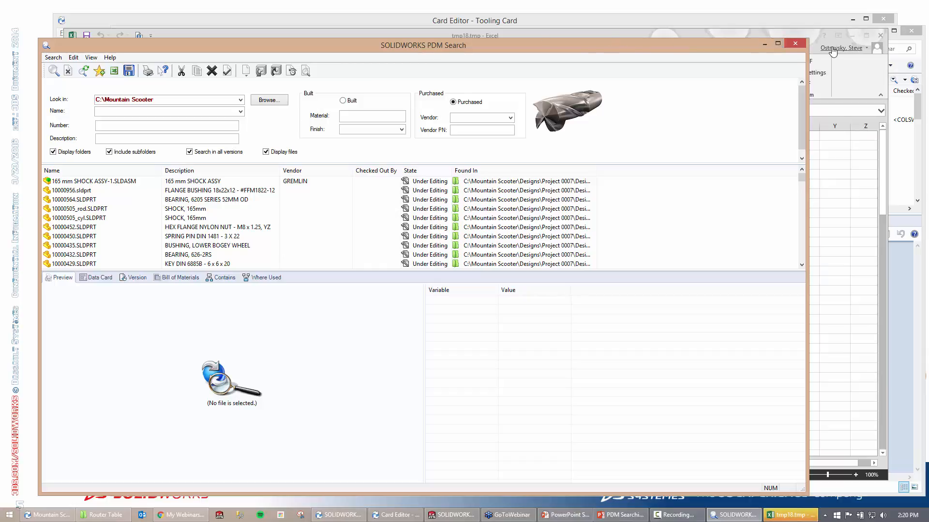
Switch to the exported results in Excel, fit all column widths to their contents, and look through the list
{"action": "left_click", "coordinate": [833, 48]}
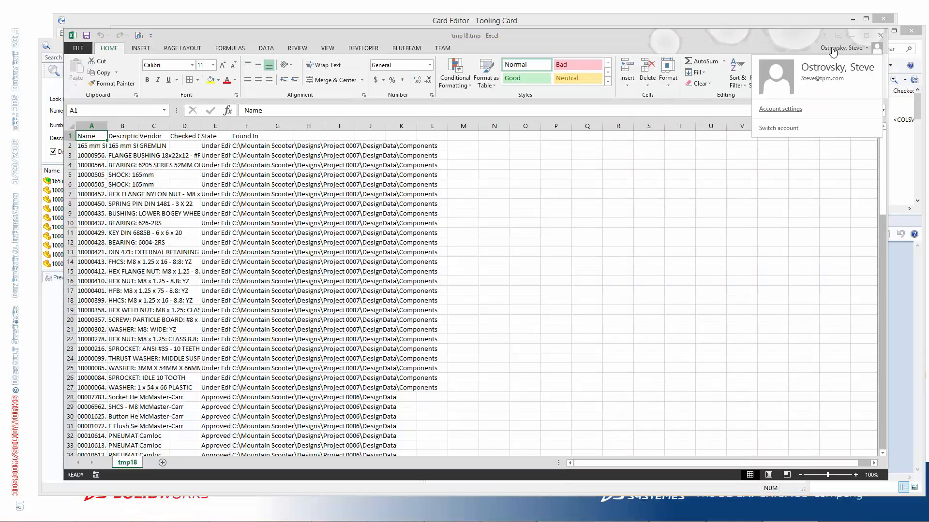
{"action": "left_click", "coordinate": [68, 129]}
{"action": "double_click", "coordinate": [169, 126]}
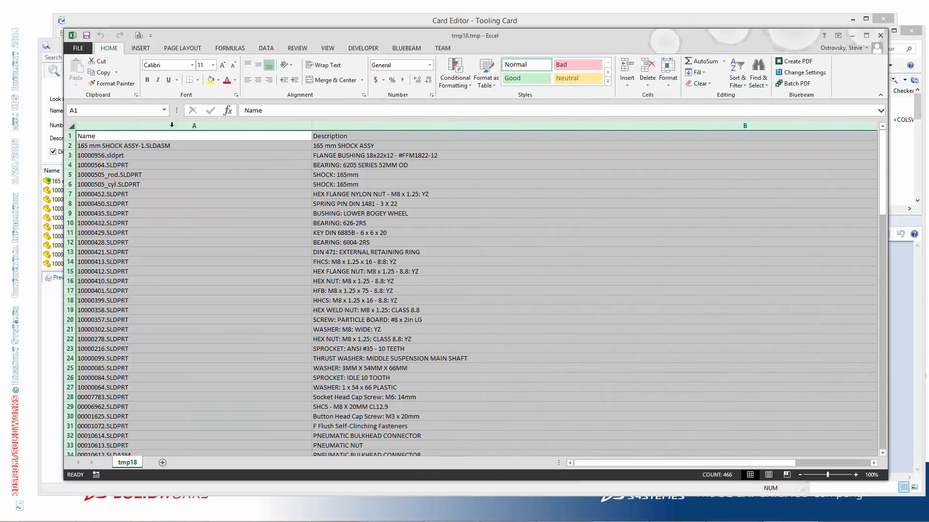
{"action": "left_click", "coordinate": [513, 213]}
{"action": "mouse_move", "coordinate": [608, 463]}
{"action": "left_mouse_down"}
{"action": "mouse_move", "coordinate": [707, 461]}
{"action": "mouse_move", "coordinate": [607, 465]}
{"action": "left_mouse_up"}
Close the exported Excel workbook and the standalone PDM Search tool
{"action": "left_click", "coordinate": [882, 37]}
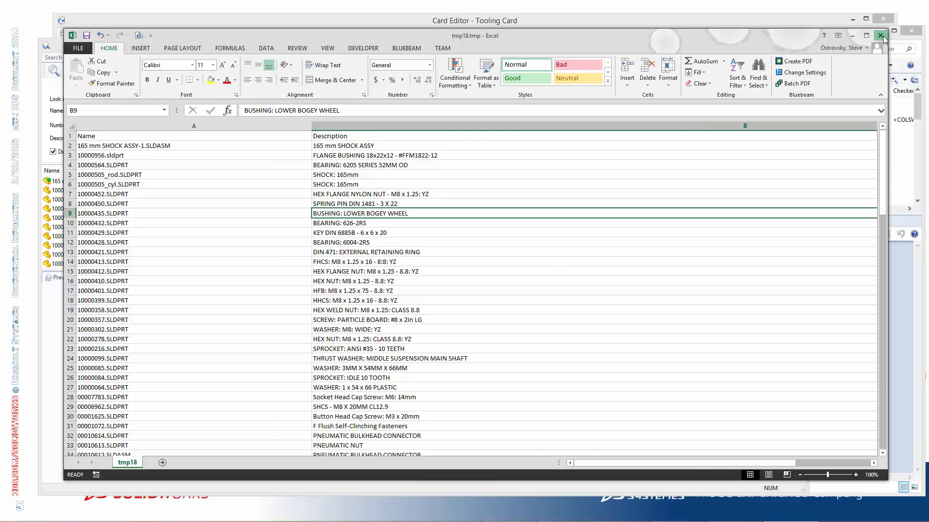
{"action": "left_click", "coordinate": [464, 277]}
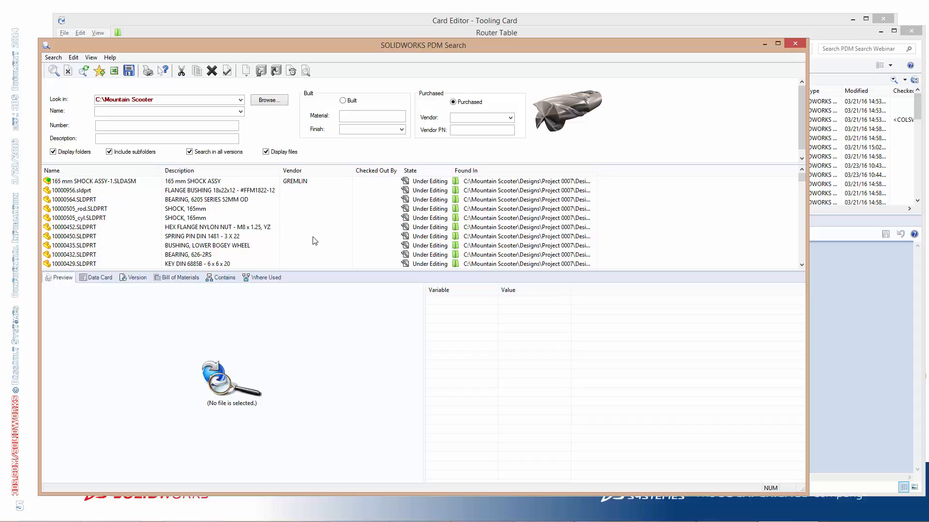
{"action": "left_click", "coordinate": [795, 45]}
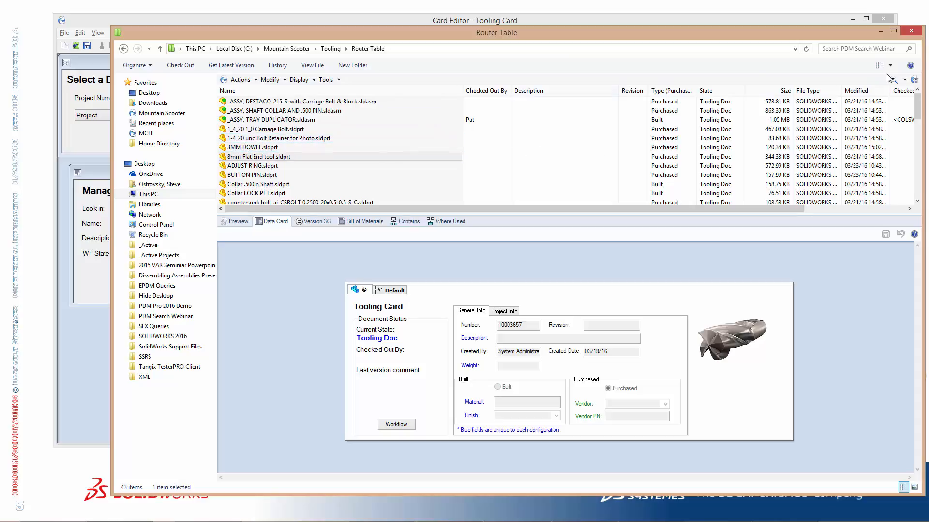
Open the Tooling Card search in the Router Table window and run it without any criteria
{"action": "left_click", "coordinate": [904, 80]}
{"action": "left_click", "coordinate": [890, 116]}
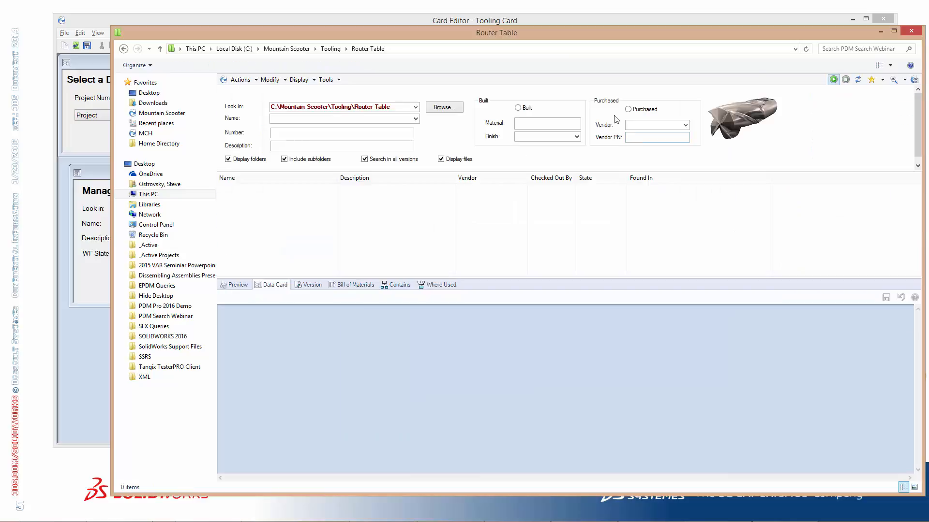
{"action": "left_click", "coordinate": [833, 80]}
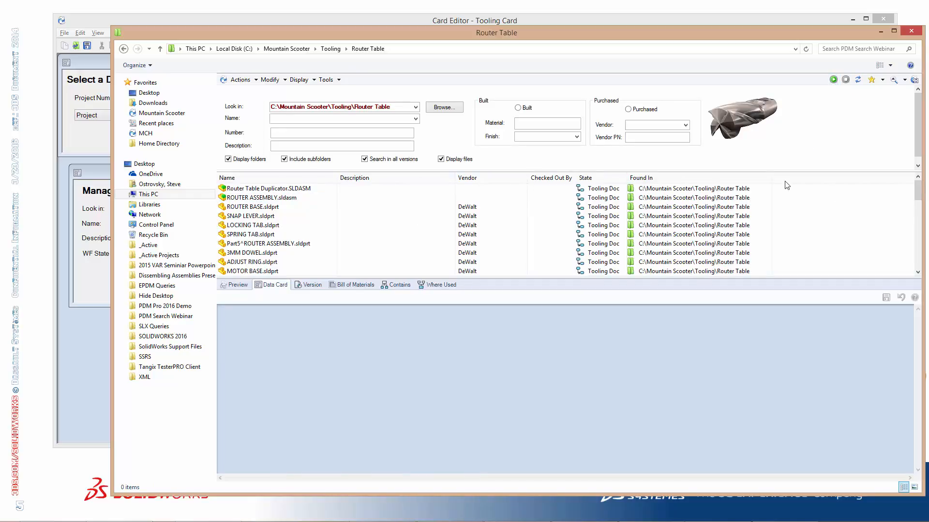
Select LOCKING TAB.sldprt in the results and examine the Project Info and General Info of its data card
{"action": "left_click", "coordinate": [262, 225]}
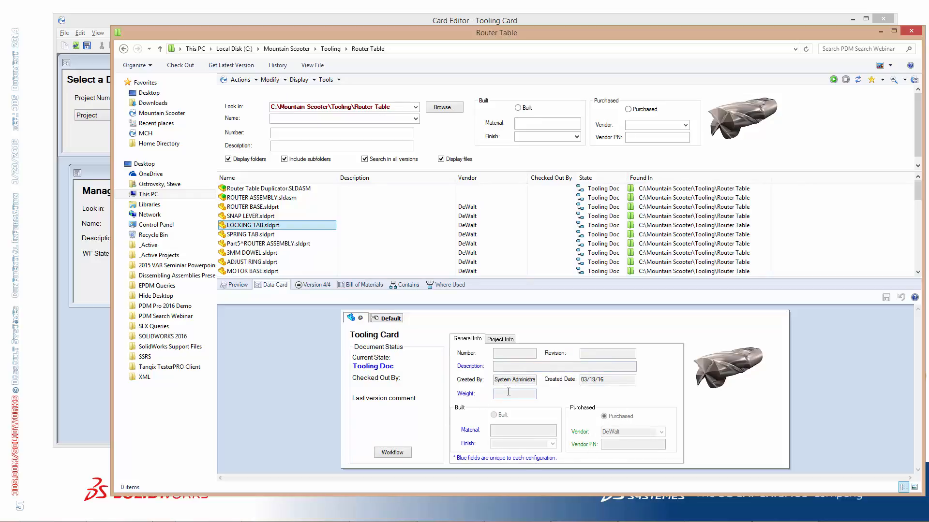
{"action": "left_click", "coordinate": [500, 339]}
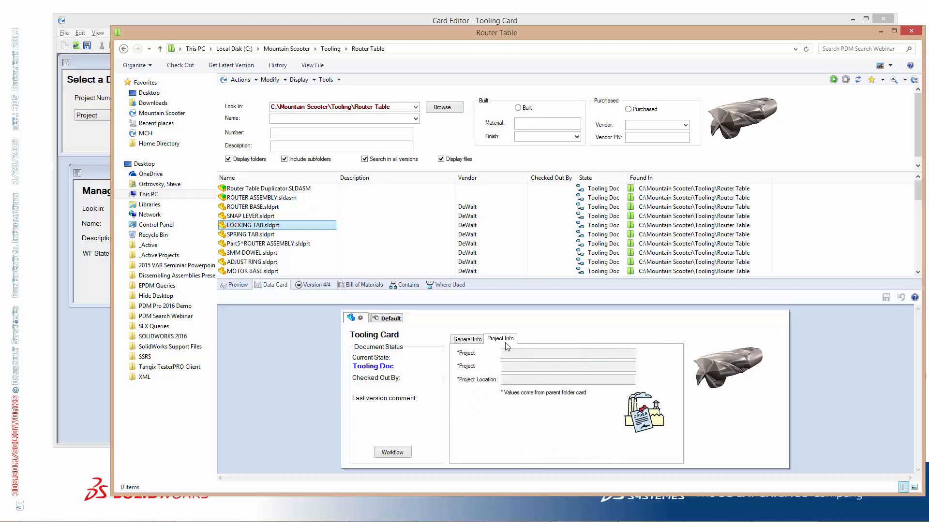
{"action": "left_click", "coordinate": [475, 340]}
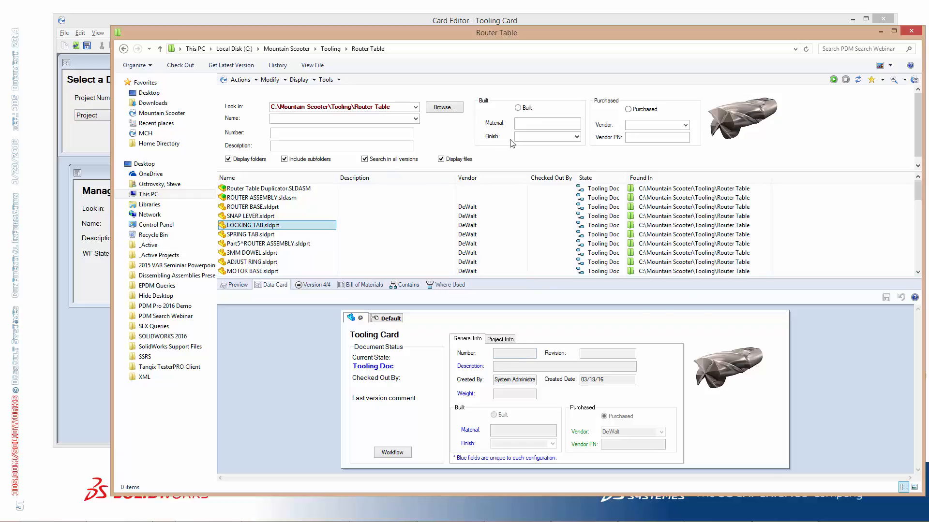
Close the embedded search and browse to the Mountain Scooter\Designs\Project 0008\DesignData folder
{"action": "left_click", "coordinate": [904, 80]}
{"action": "left_click", "coordinate": [889, 93]}
{"action": "left_click", "coordinate": [894, 81]}
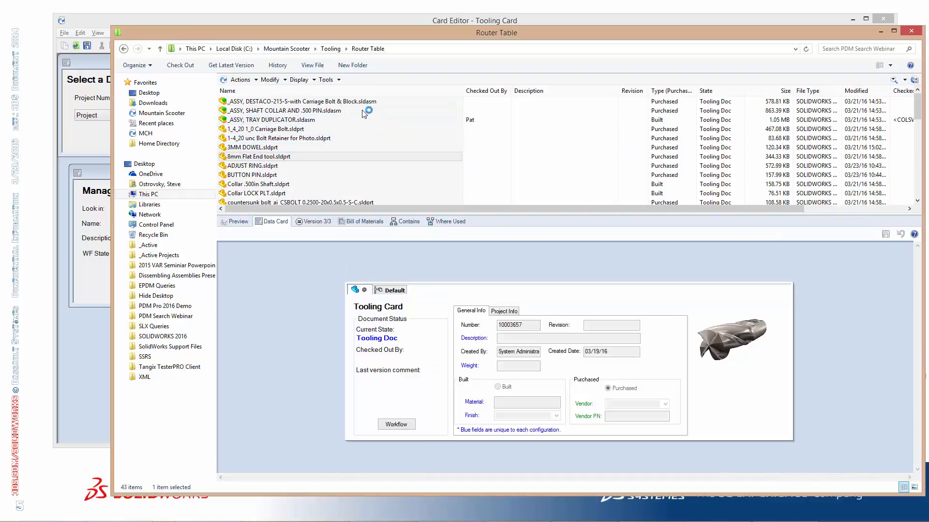
{"action": "left_click", "coordinate": [287, 49]}
{"action": "double_click", "coordinate": [243, 111]}
{"action": "double_click", "coordinate": [277, 121]}
{"action": "double_click", "coordinate": [334, 103]}
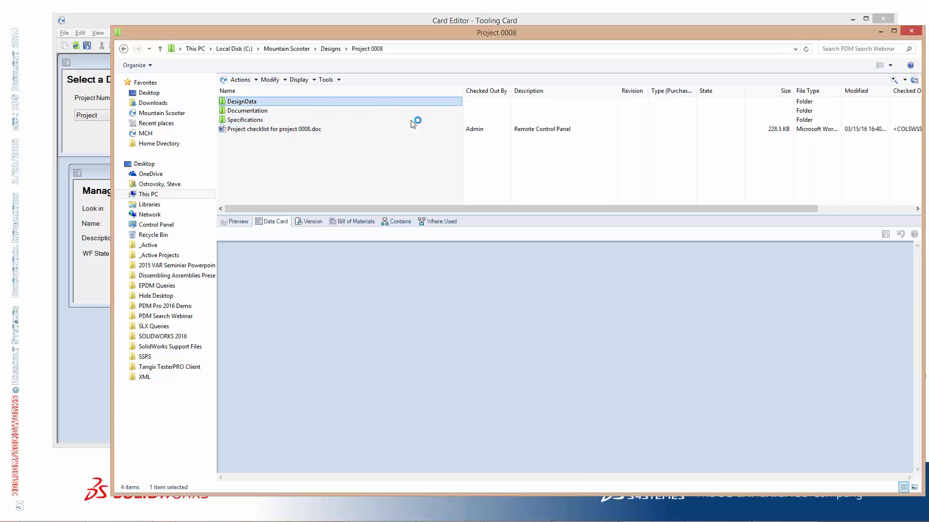
Open the Tooling Card search from DesignData, examine its default Look in path, and close the search
{"action": "left_click", "coordinate": [904, 80]}
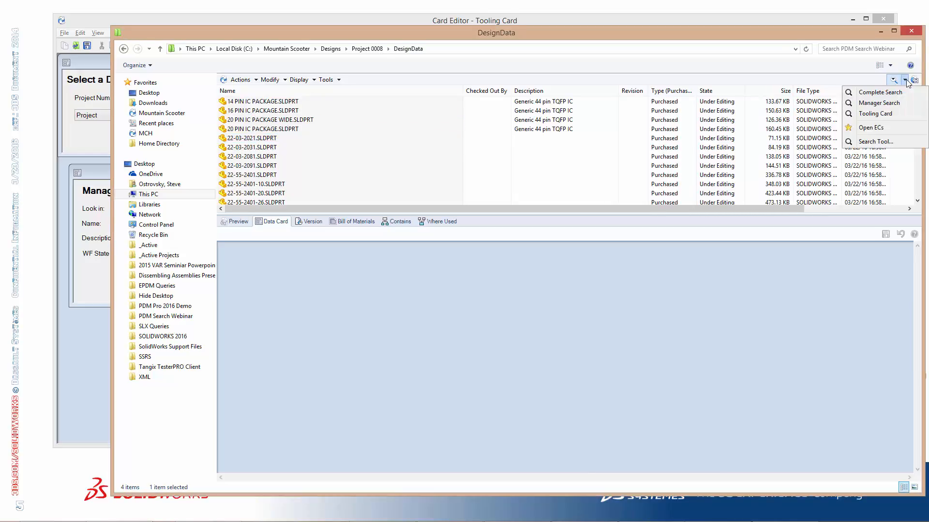
{"action": "left_click", "coordinate": [887, 117]}
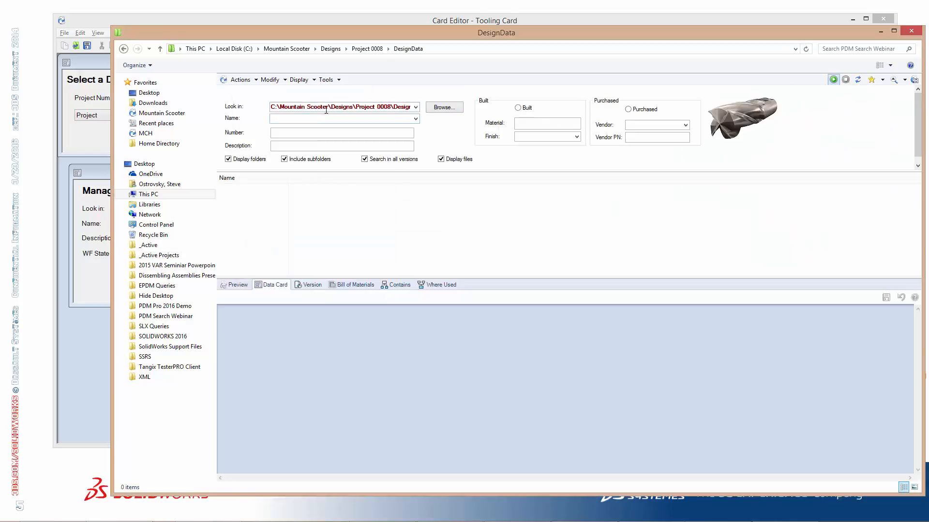
{"action": "left_click", "coordinate": [308, 108]}
{"action": "left_click", "coordinate": [336, 108]}
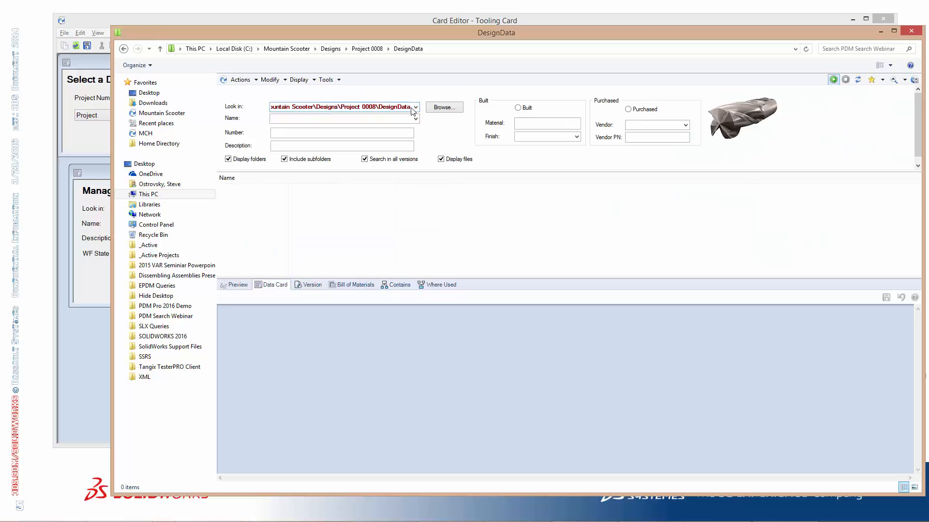
{"action": "left_click_drag", "start_coordinate": [412, 107], "coordinate": [319, 108]}
{"action": "left_click_drag", "start_coordinate": [404, 108], "coordinate": [255, 108]}
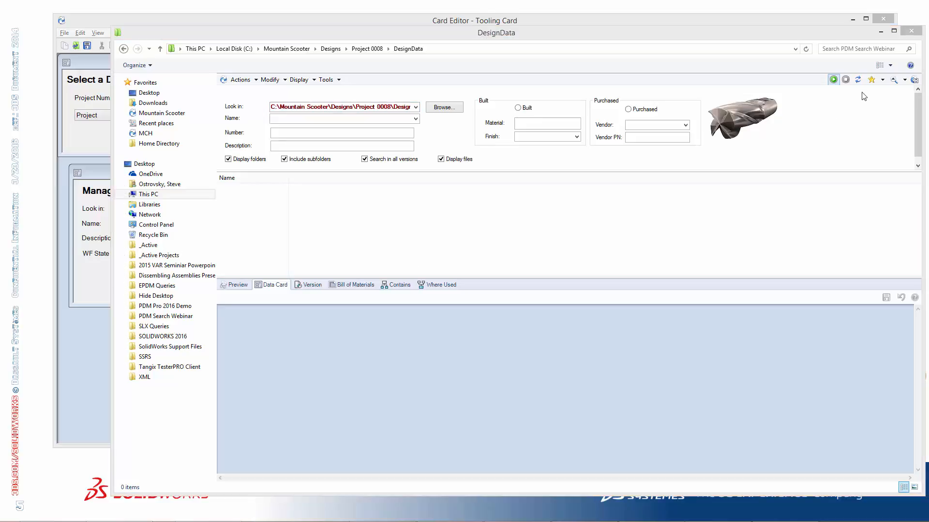
{"action": "left_click", "coordinate": [893, 80]}
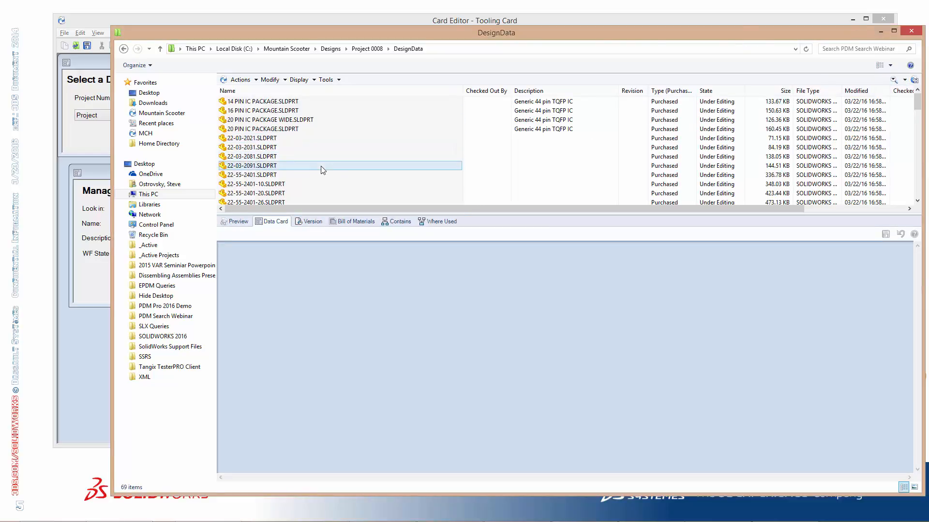
In the Card Editor, add a Search Folder Path default value of C:\Mountain Scooter\Tooling to the Tooling Card
{"action": "left_click", "coordinate": [104, 180]}
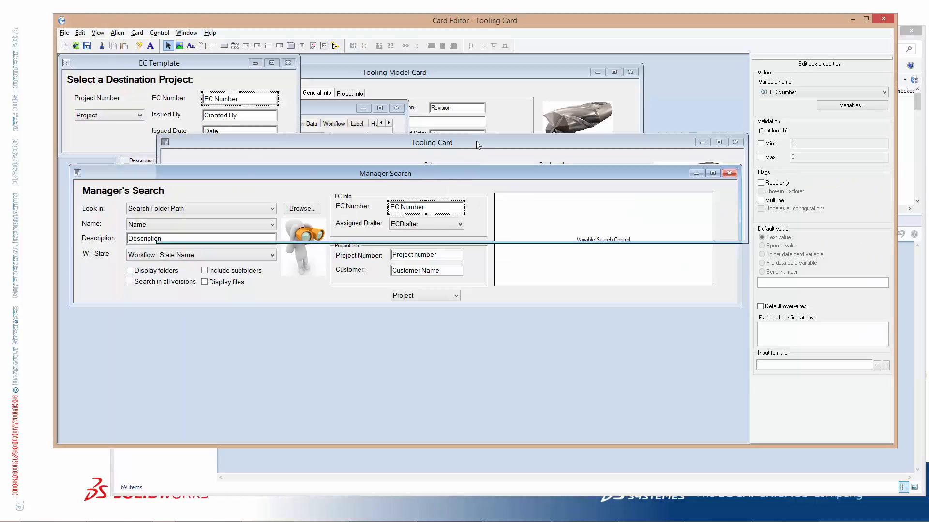
{"action": "left_click", "coordinate": [476, 142]}
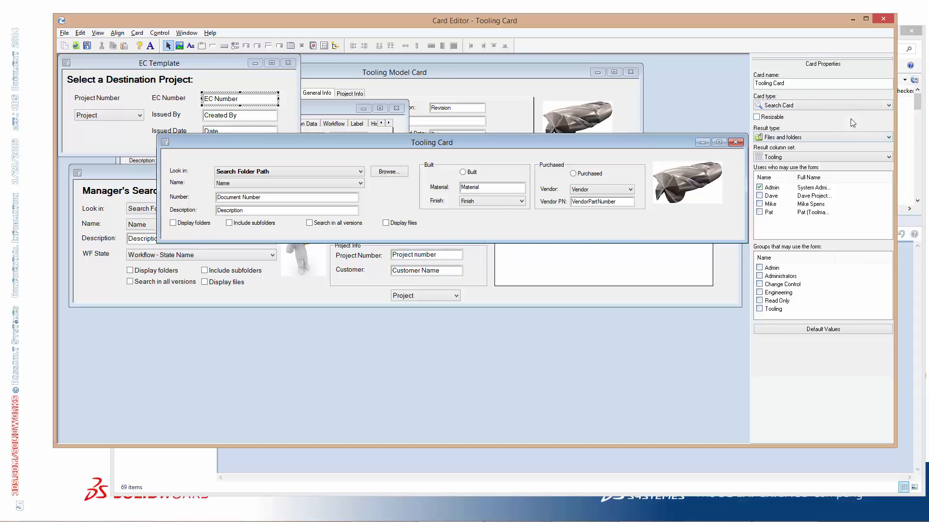
{"action": "left_click", "coordinate": [817, 331]}
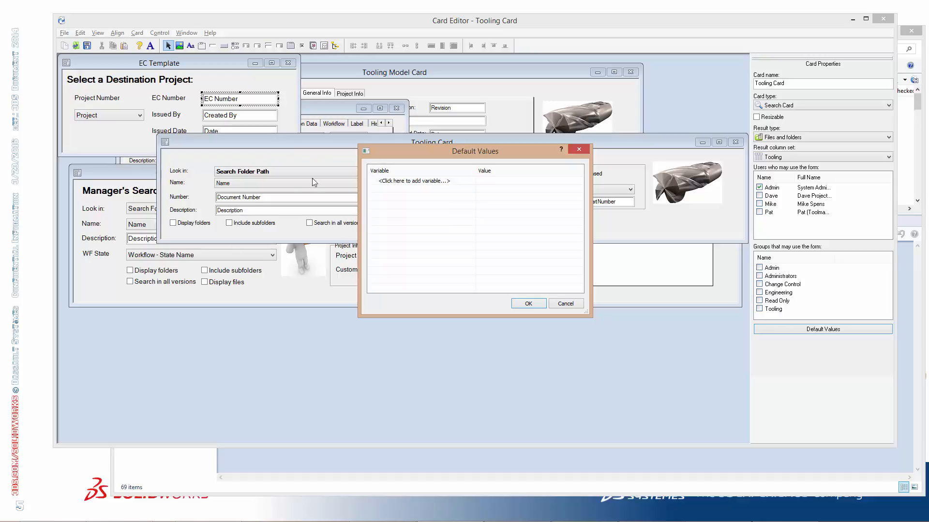
{"action": "left_click", "coordinate": [466, 182]}
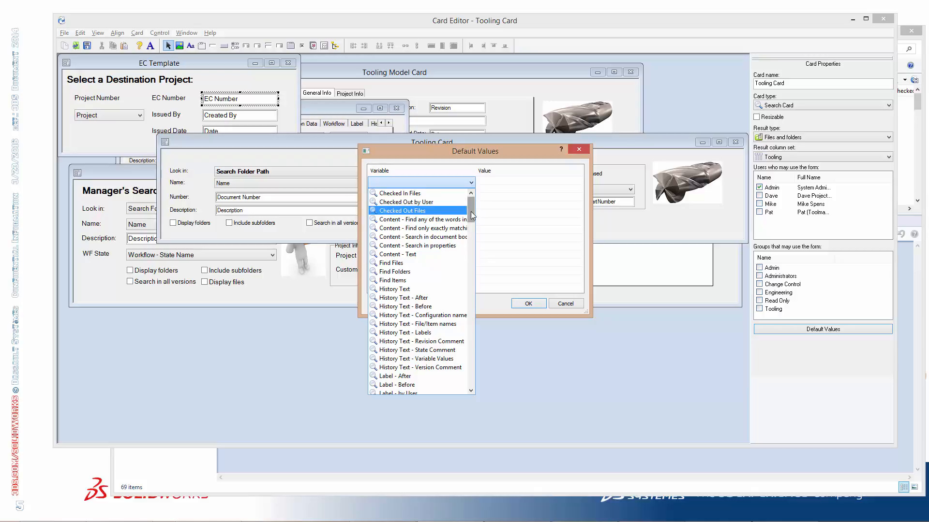
{"action": "left_click_drag", "start_coordinate": [470, 215], "coordinate": [471, 235]}
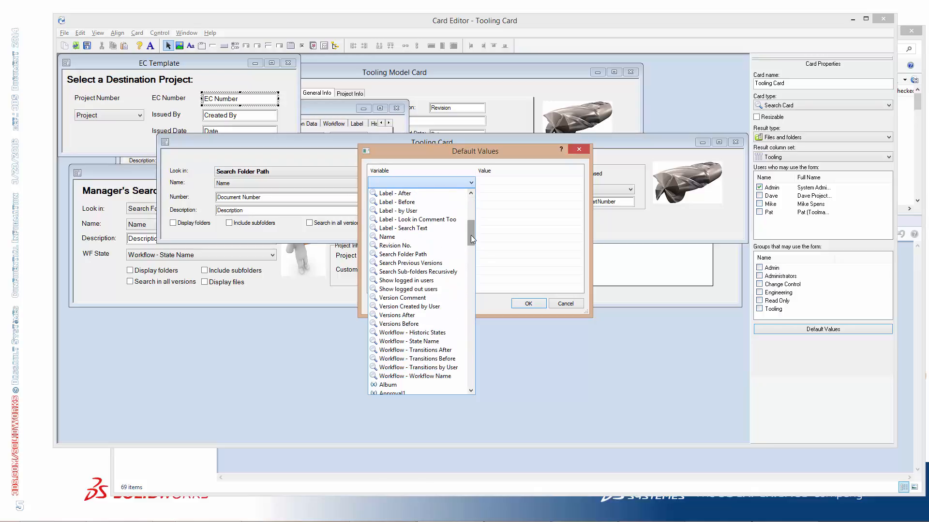
{"action": "left_click", "coordinate": [433, 254]}
{"action": "left_click", "coordinate": [501, 180]}
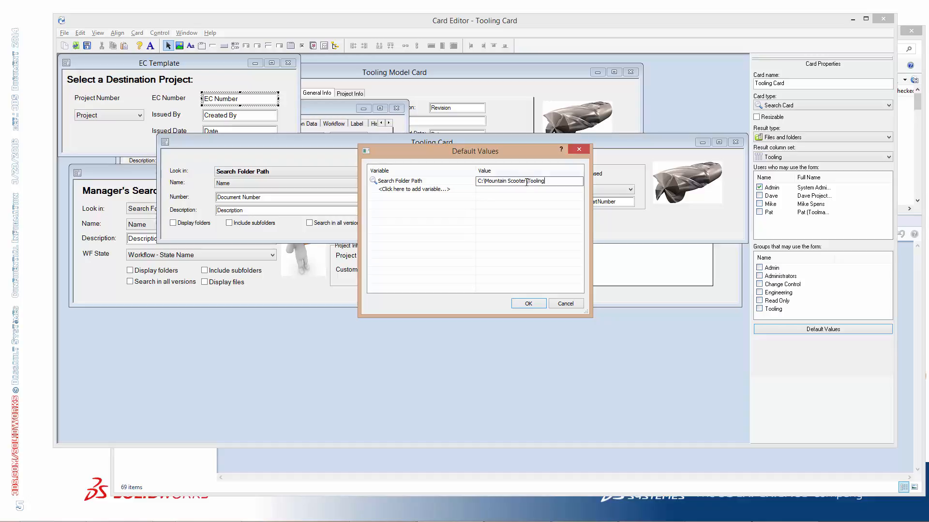
{"action": "left_click_drag", "start_coordinate": [527, 182], "coordinate": [478, 181]}
{"action": "left_click_drag", "start_coordinate": [550, 181], "coordinate": [468, 182]}
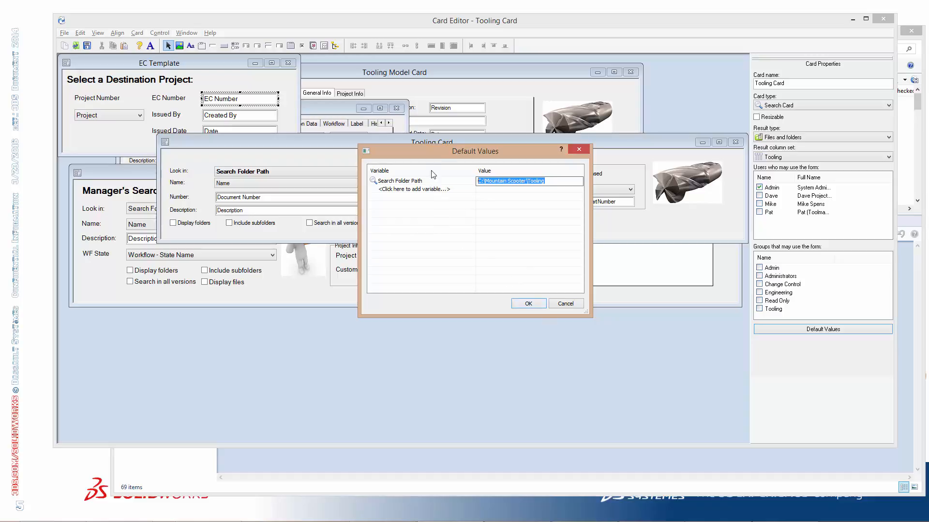
Add the Search Previous Versions variable to the default values and set it to 0
{"action": "left_click_drag", "start_coordinate": [428, 150], "coordinate": [540, 154]}
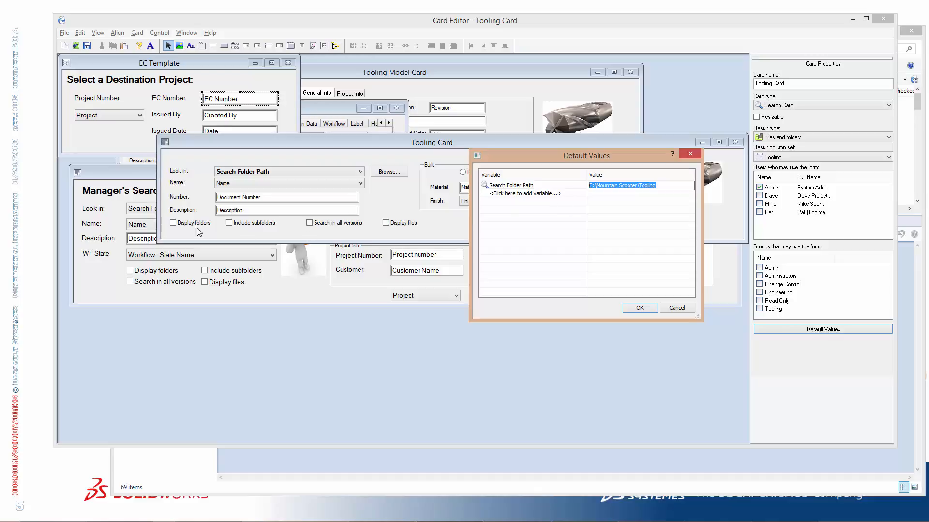
{"action": "left_click", "coordinate": [582, 195]}
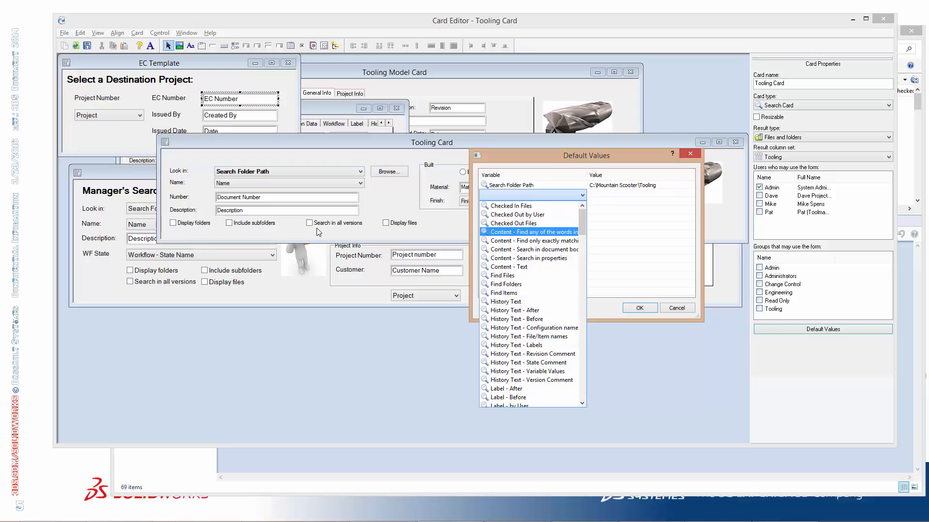
{"action": "left_click_drag", "start_coordinate": [585, 216], "coordinate": [580, 242]}
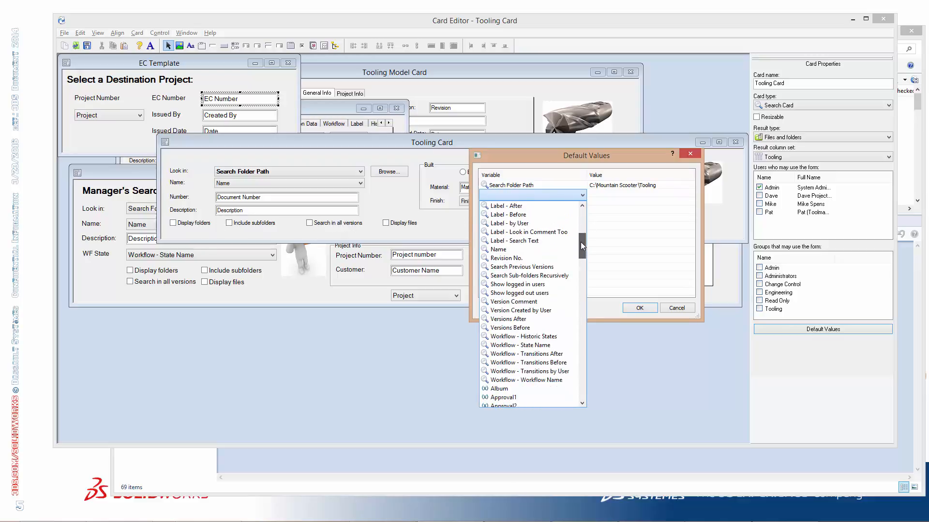
{"action": "left_click", "coordinate": [546, 269]}
{"action": "left_click", "coordinate": [612, 197]}
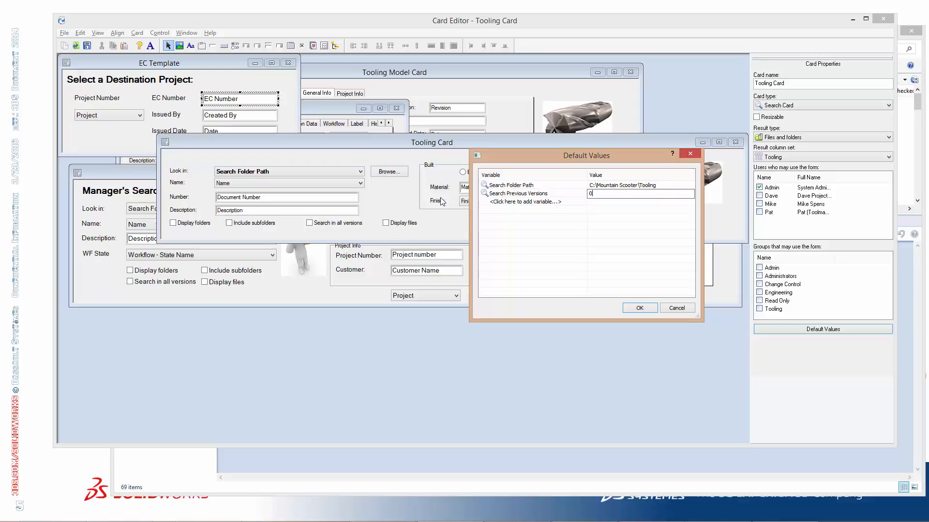
Add a Find Folders default value of 0, accept the default values, and save the Tooling Card
{"action": "left_click", "coordinate": [582, 204]}
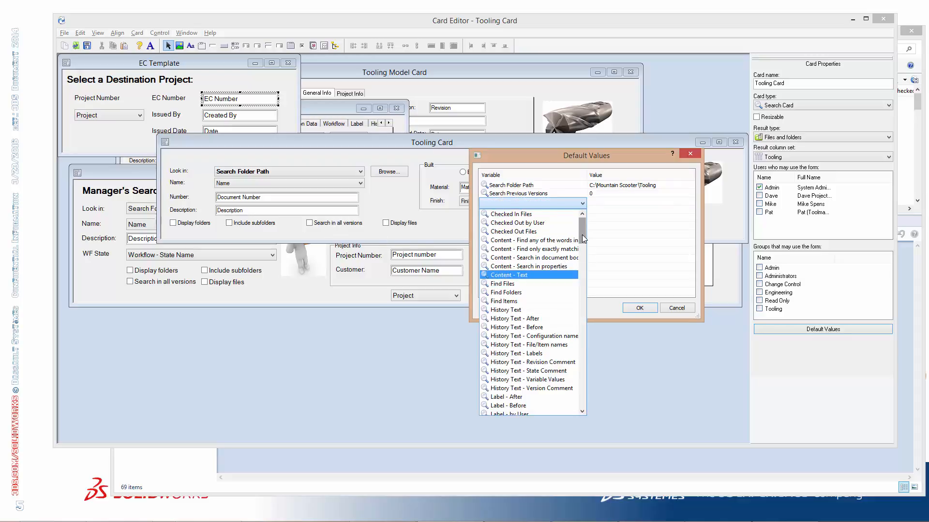
{"action": "mouse_move", "coordinate": [582, 234]}
{"action": "left_mouse_down"}
{"action": "mouse_move", "coordinate": [581, 254]}
{"action": "mouse_move", "coordinate": [579, 239]}
{"action": "left_mouse_up"}
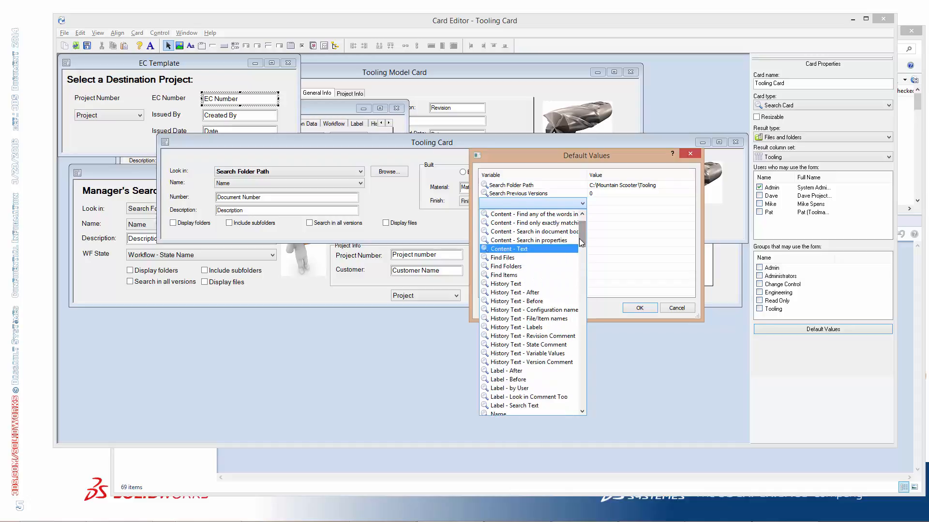
{"action": "left_click", "coordinate": [530, 267]}
{"action": "left_click", "coordinate": [617, 204]}
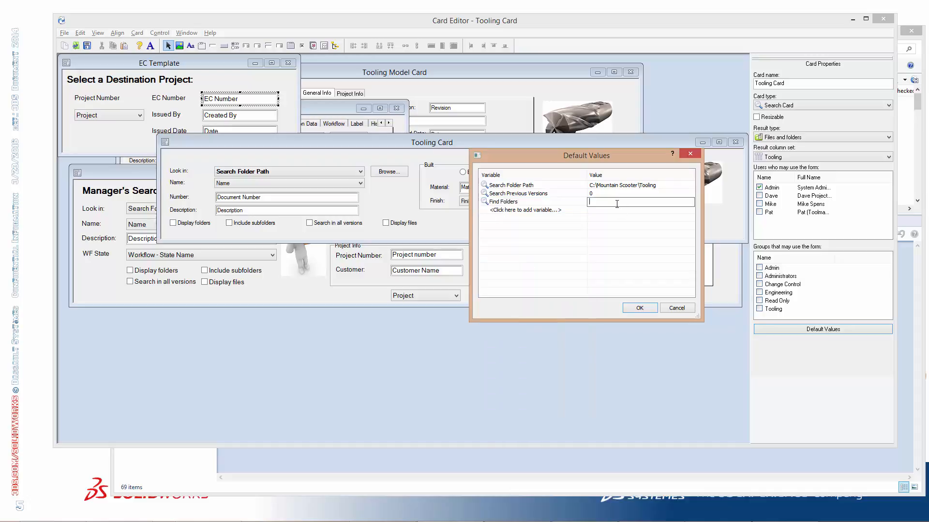
{"action": "type", "text": "0"}
{"action": "left_click", "coordinate": [640, 308]}
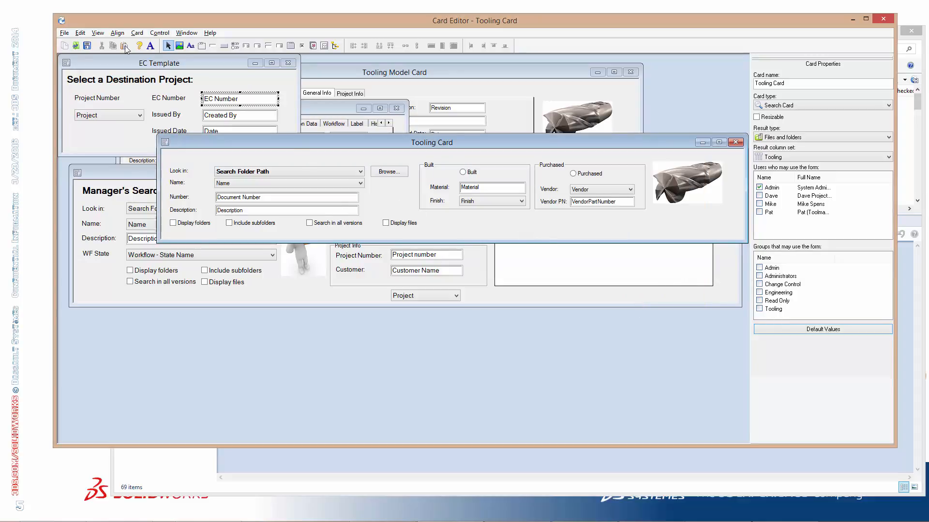
{"action": "left_click", "coordinate": [90, 47]}
Reopen the Tooling Card search from the DesignData window and check its default Look in path and search options
{"action": "left_click", "coordinate": [186, 465]}
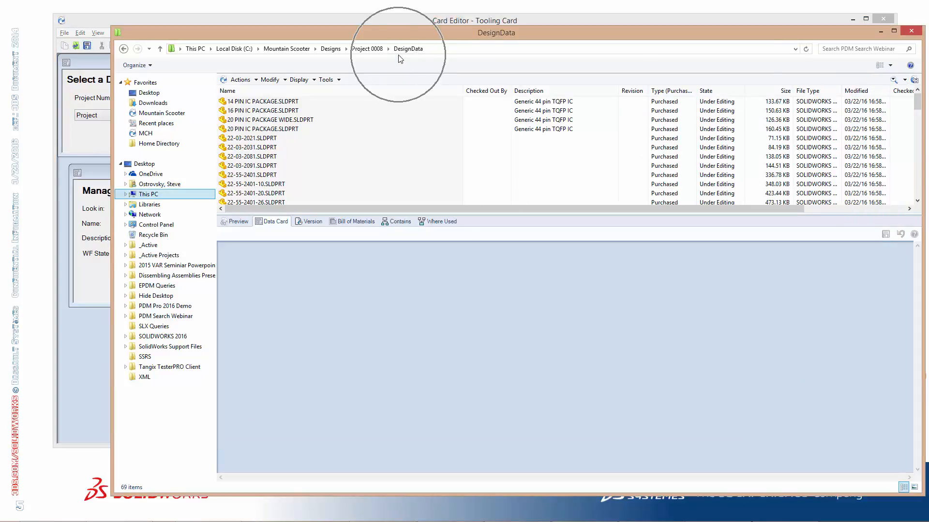
{"action": "left_click", "coordinate": [904, 80]}
{"action": "left_click", "coordinate": [875, 114]}
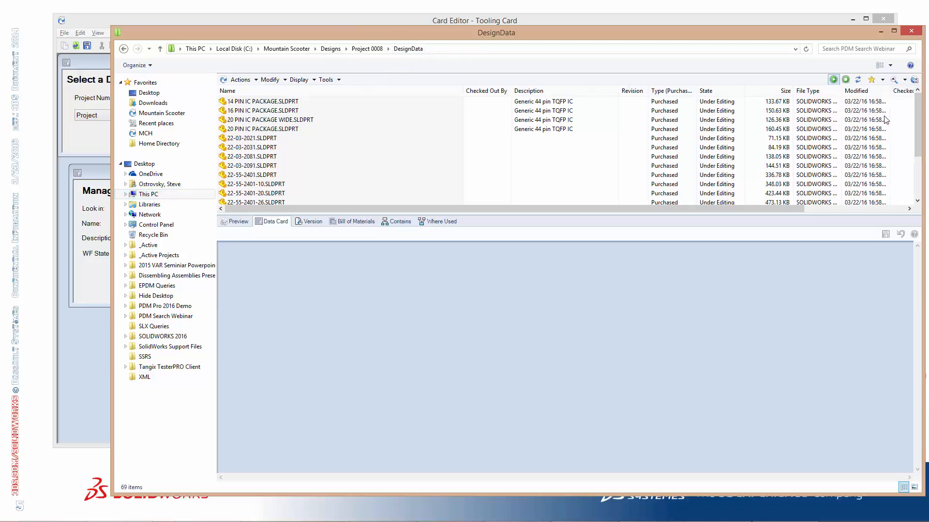
{"action": "left_click", "coordinate": [318, 108]}
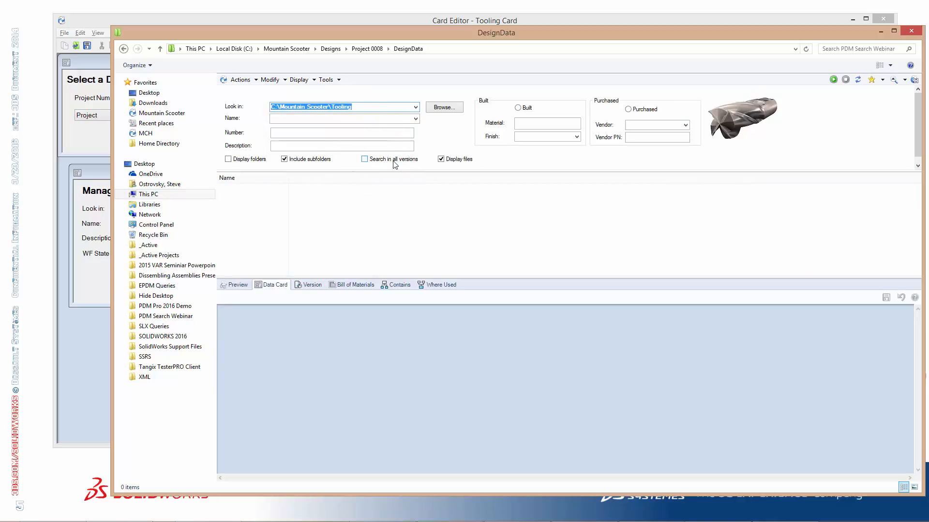
Search the Tooling folder for files from vendor McMaster-Carr, first in latest versions only and again in all versions
{"action": "left_click", "coordinate": [685, 125]}
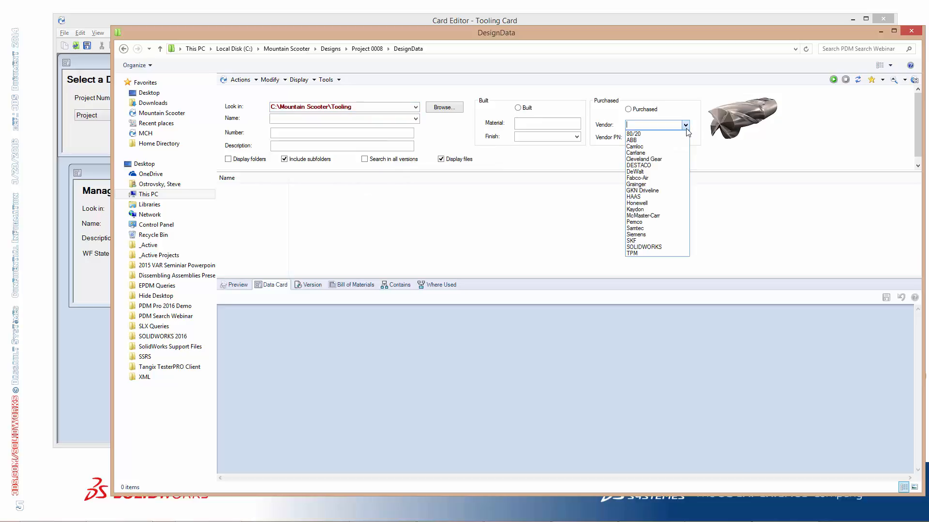
{"action": "left_click", "coordinate": [665, 216]}
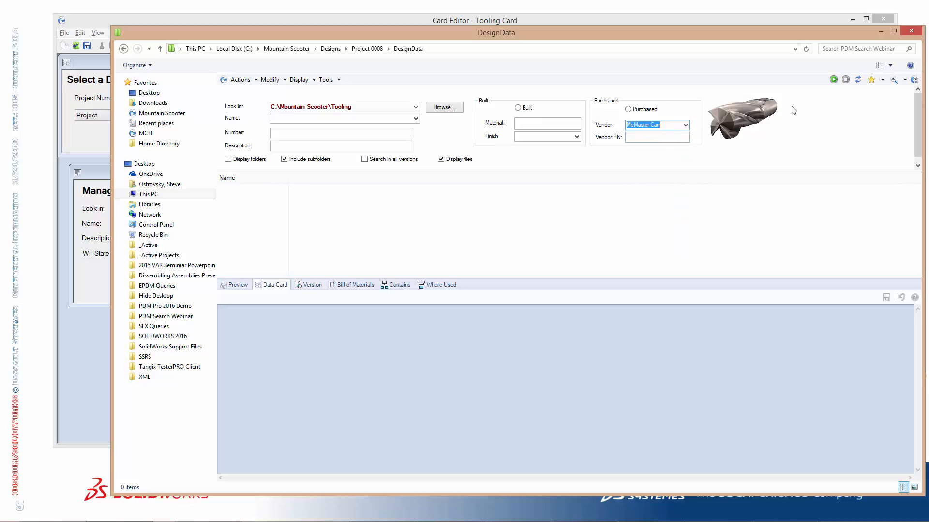
{"action": "left_click", "coordinate": [833, 80]}
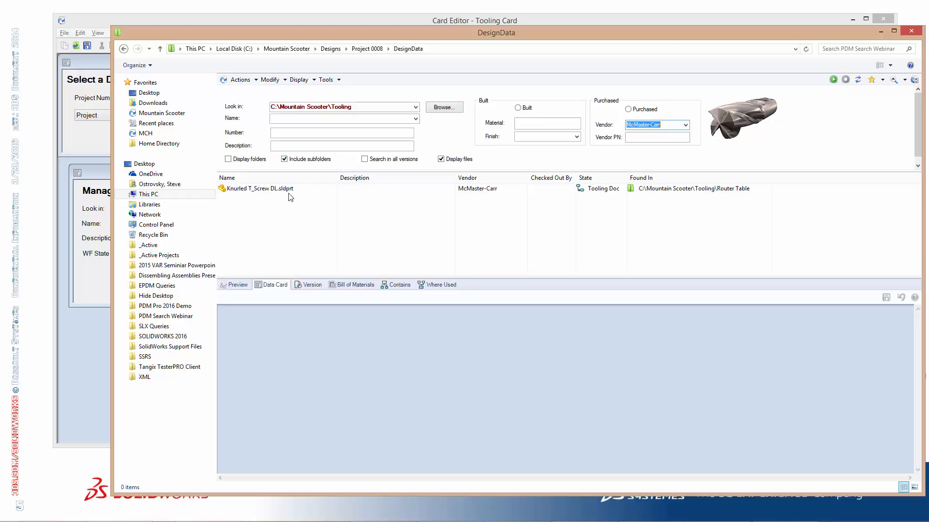
{"action": "left_click", "coordinate": [372, 161]}
{"action": "left_click", "coordinate": [833, 80]}
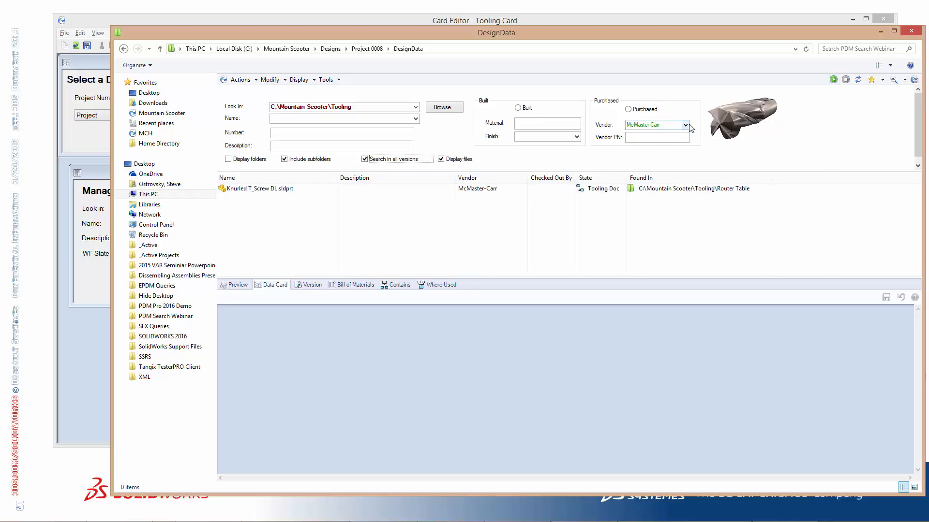
Search the Tooling folder for files from vendor DESTACO, first across all versions and again in latest versions only
{"action": "left_click", "coordinate": [685, 125]}
{"action": "left_click", "coordinate": [666, 166]}
{"action": "left_click", "coordinate": [833, 79]}
{"action": "left_click", "coordinate": [397, 160]}
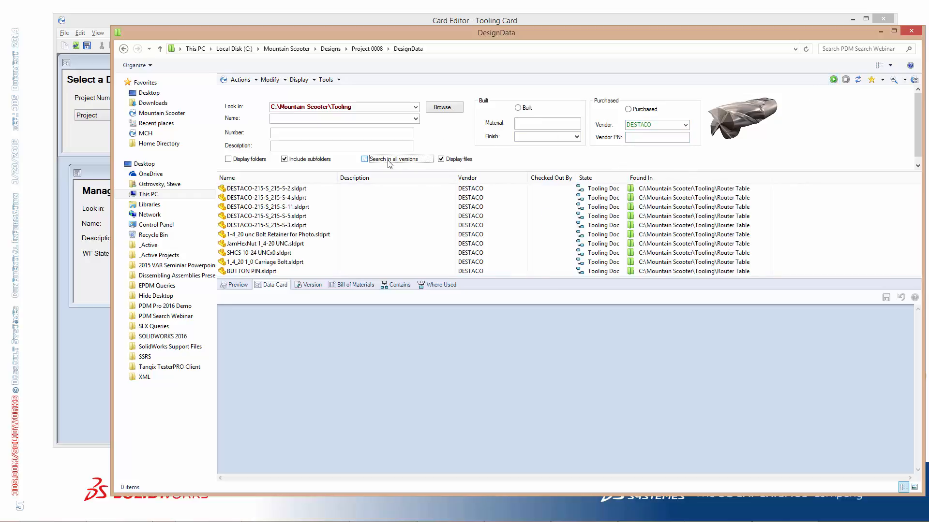
{"action": "left_click", "coordinate": [833, 80]}
Close the Tooling Card search and return to the DesignData folder's file list
{"action": "left_click", "coordinate": [376, 161]}
{"action": "left_click", "coordinate": [385, 162]}
{"action": "left_click", "coordinate": [840, 217]}
{"action": "left_click", "coordinate": [895, 81]}
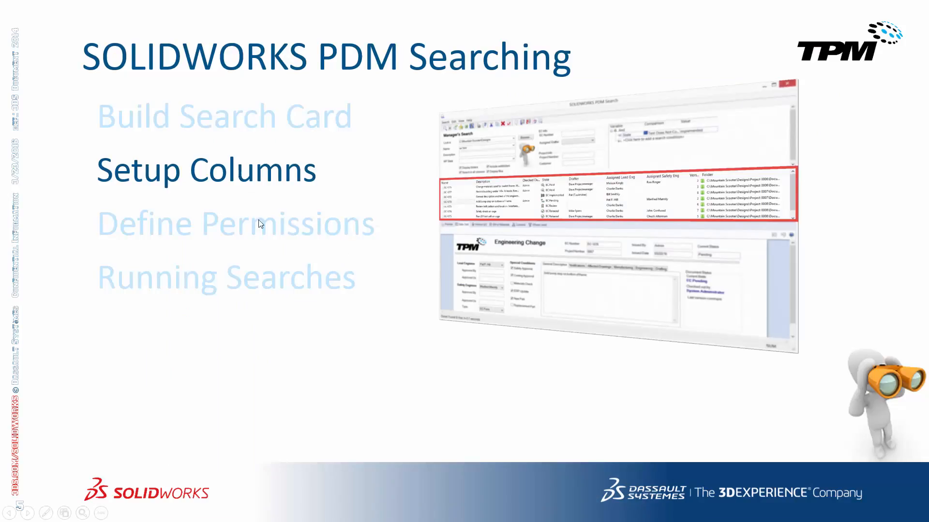
In SOLIDWORKS PDM Administration, check the Tooling group's access to the search cards and leave its properties without changes
{"action": "left_click", "coordinate": [296, 174]}
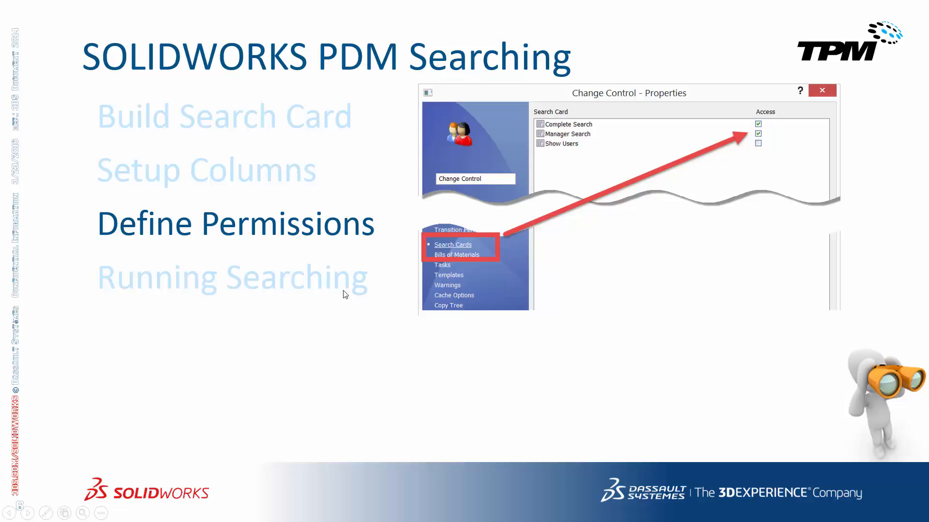
{"action": "key", "text": "alt+Tab"}
{"action": "left_click", "coordinate": [471, 244]}
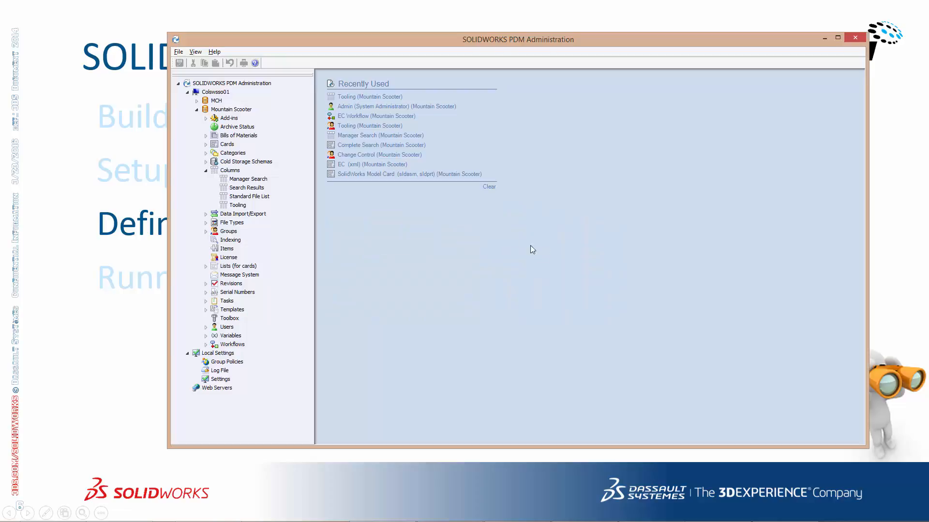
{"action": "left_click", "coordinate": [206, 232]}
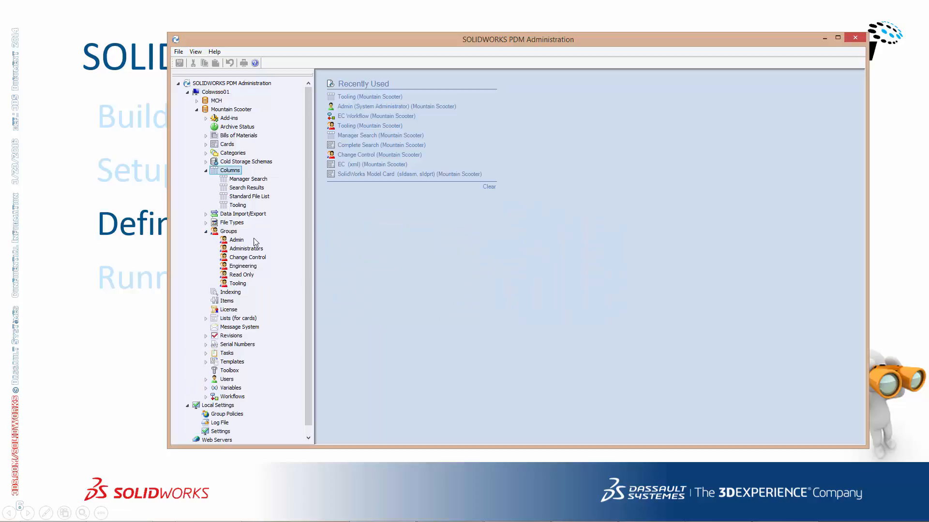
{"action": "double_click", "coordinate": [237, 283]}
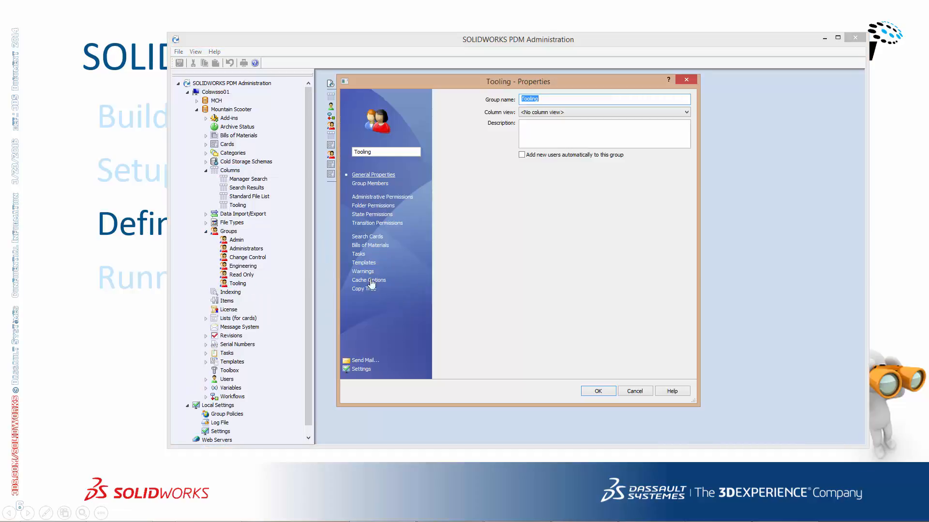
{"action": "left_click", "coordinate": [365, 238]}
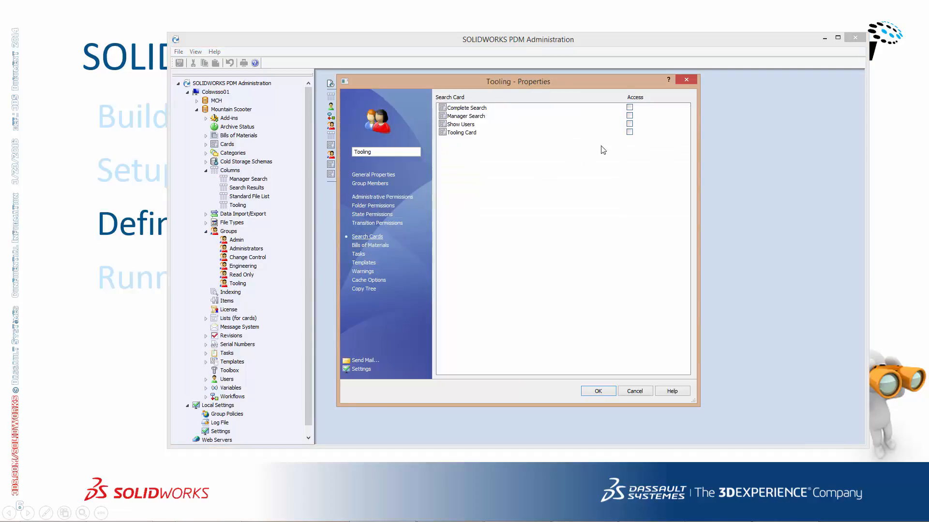
{"action": "left_click", "coordinate": [458, 134]}
{"action": "left_click", "coordinate": [635, 391]}
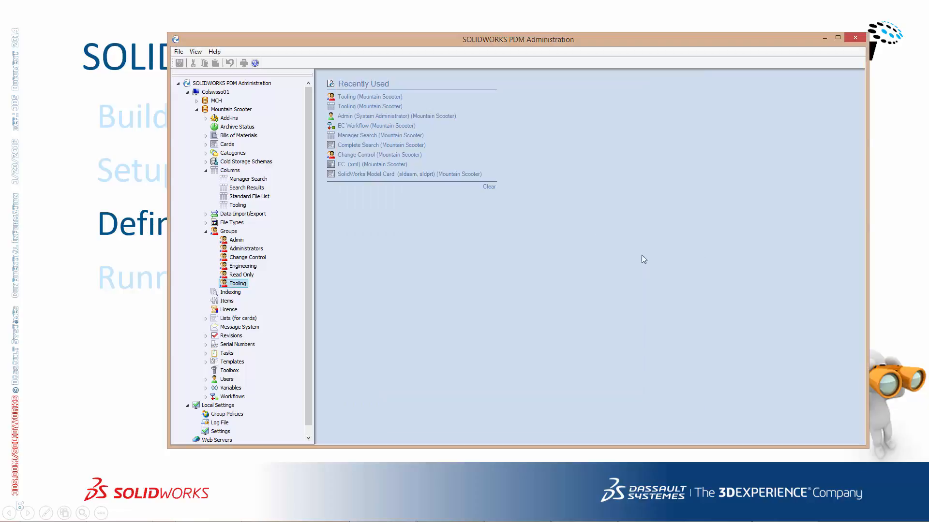
Switch to the Card Editor, allow the Tooling group to use the Tooling Card, and save the card
{"action": "key", "text": "alt+Tab"}
{"action": "key", "text": "alt+Tab"}
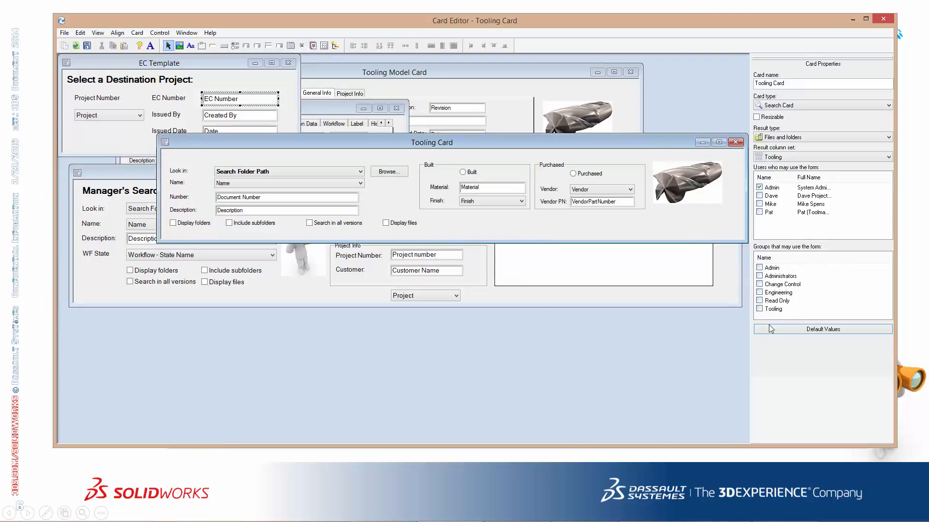
{"action": "left_click", "coordinate": [760, 309]}
{"action": "left_click", "coordinate": [88, 46]}
{"action": "left_click", "coordinate": [172, 505]}
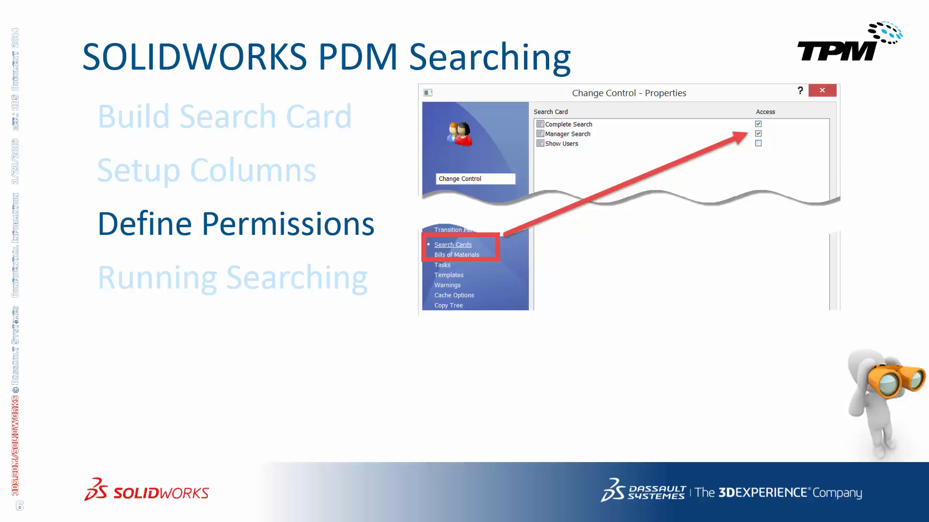
Switch to the DesignData window and open the Manager Search card
{"action": "key", "text": "Right"}
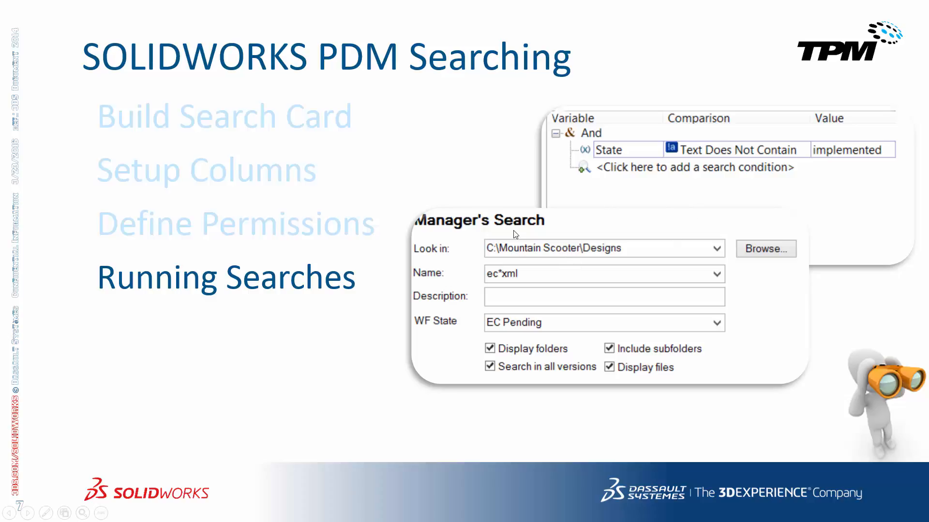
{"action": "key", "text": "alt+Tab"}
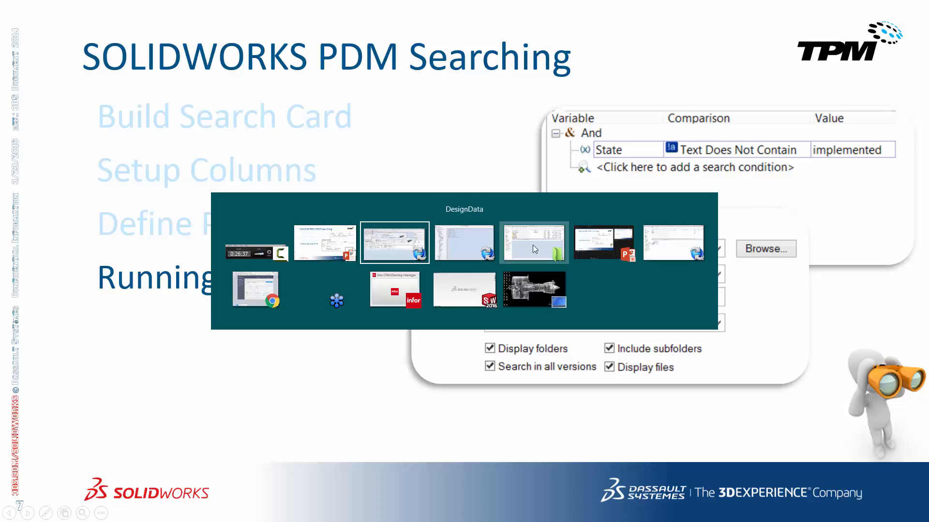
{"action": "left_click", "coordinate": [544, 237]}
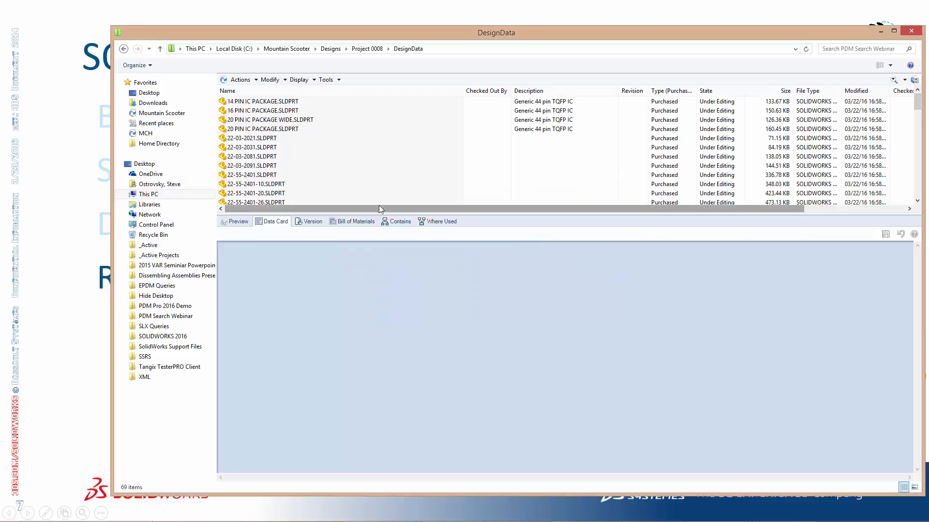
{"action": "left_click", "coordinate": [904, 81]}
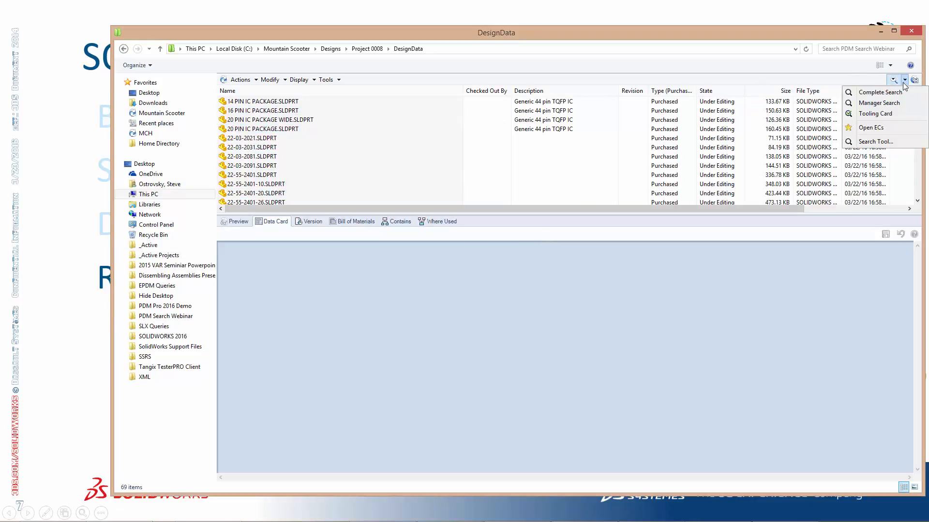
{"action": "left_click", "coordinate": [879, 103]}
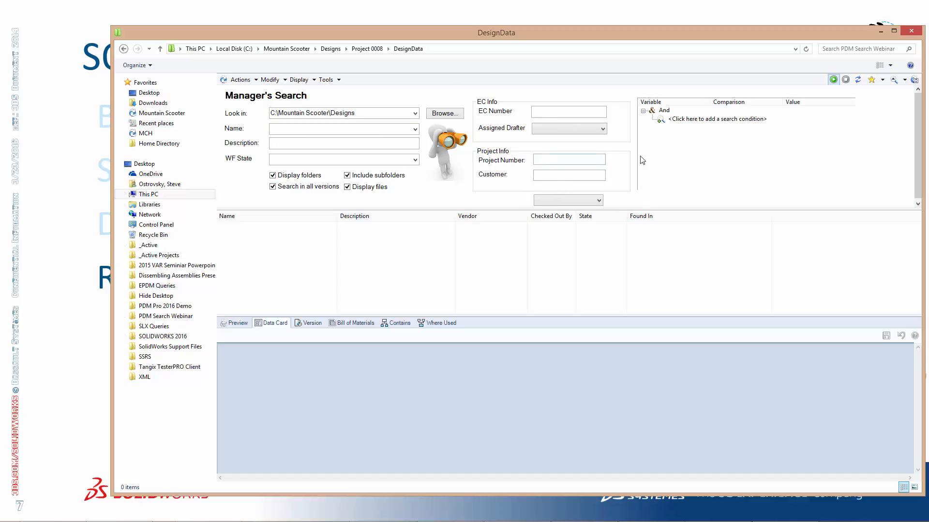
Examine the workflow state, name and assigned drafter choices and the EC number field on the Manager's Search card
{"action": "left_click", "coordinate": [414, 160]}
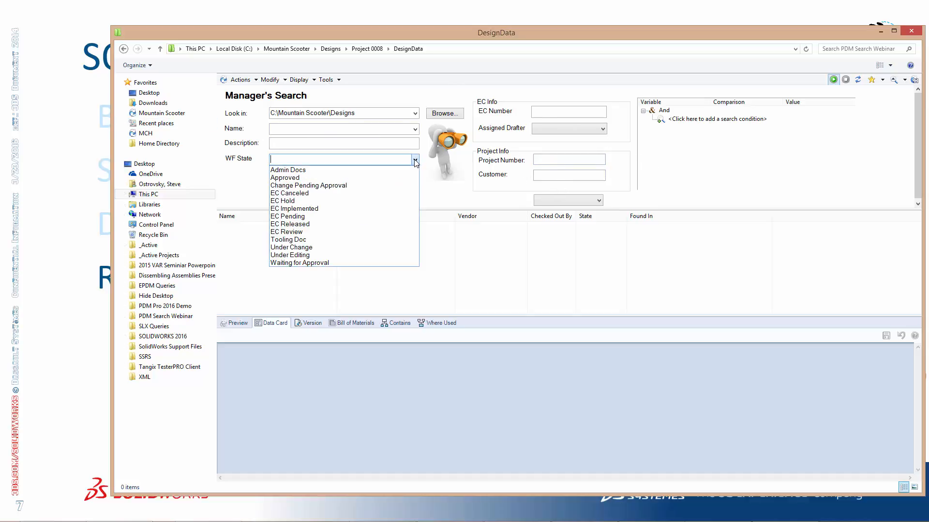
{"action": "left_click", "coordinate": [437, 197]}
{"action": "left_click", "coordinate": [415, 129]}
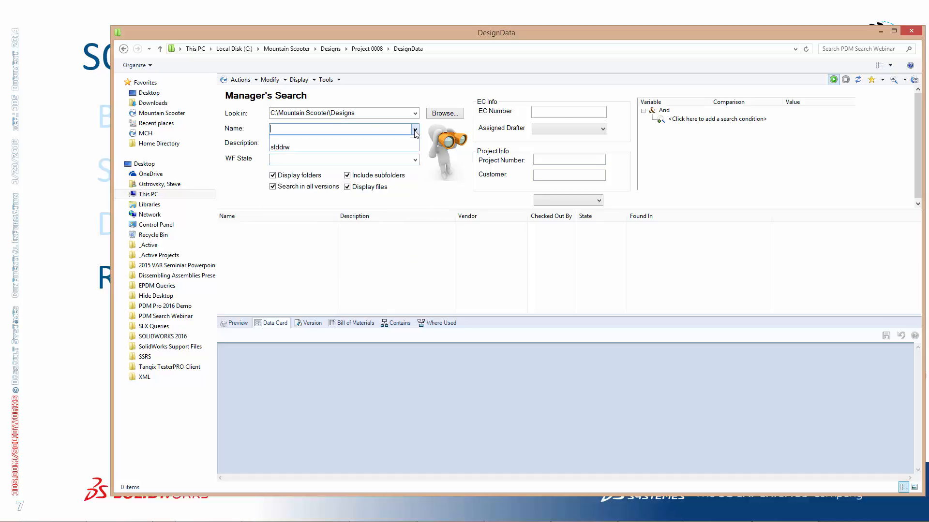
{"action": "left_click", "coordinate": [415, 131]}
{"action": "left_click", "coordinate": [366, 146]}
{"action": "left_click", "coordinate": [573, 112]}
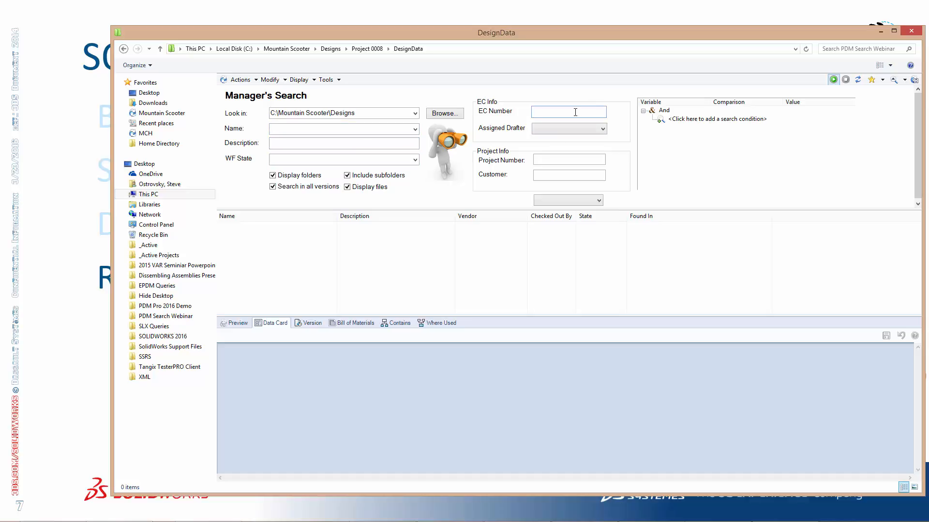
{"action": "left_click", "coordinate": [602, 129]}
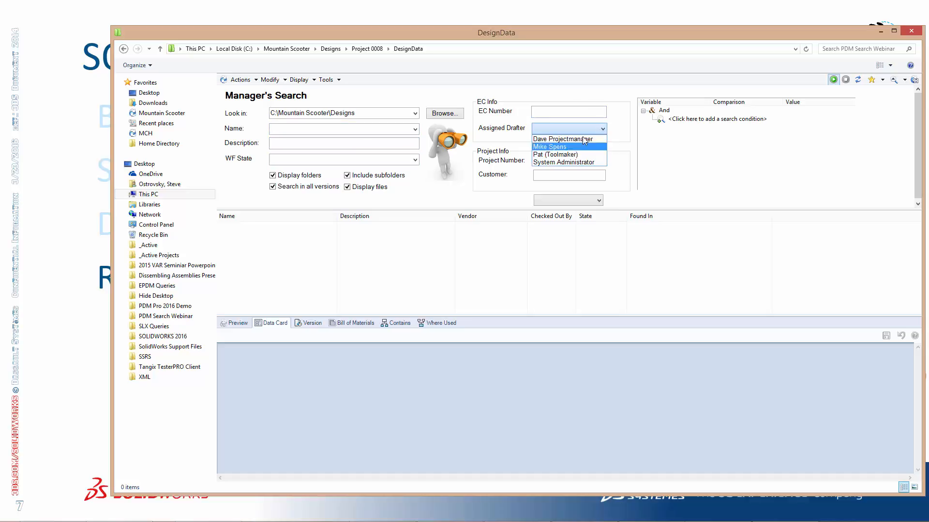
{"action": "left_click", "coordinate": [630, 139]}
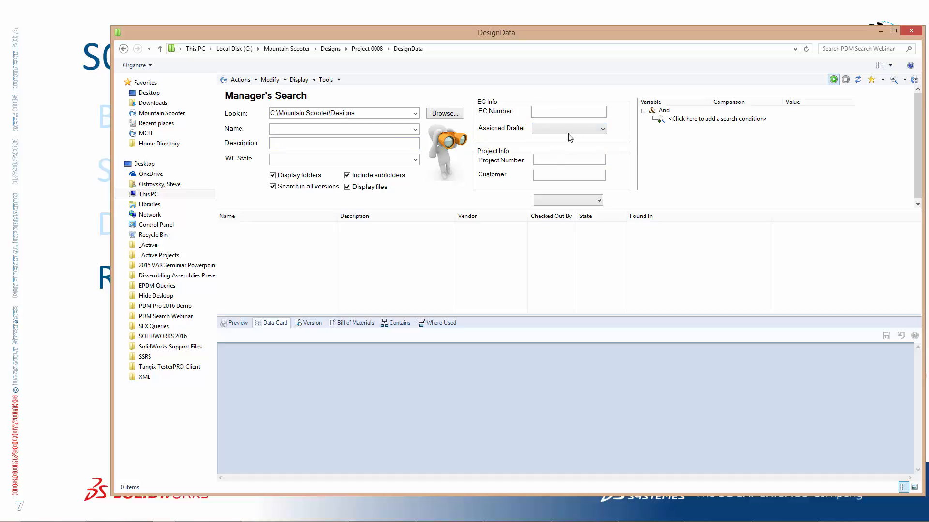
Run the Manager's Search with the workflow state set to EC Hold
{"action": "left_click", "coordinate": [347, 130]}
{"action": "left_click", "coordinate": [415, 160]}
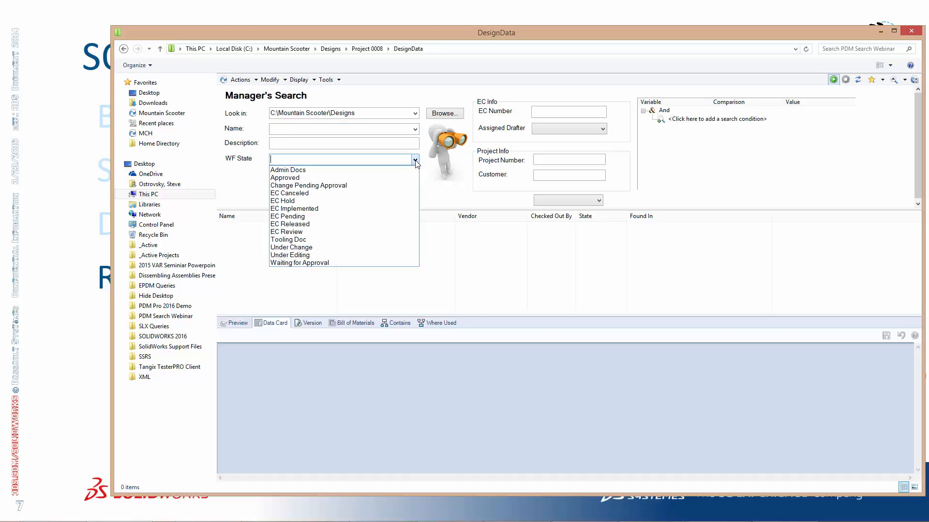
{"action": "left_click", "coordinate": [386, 200]}
{"action": "left_click", "coordinate": [833, 79]}
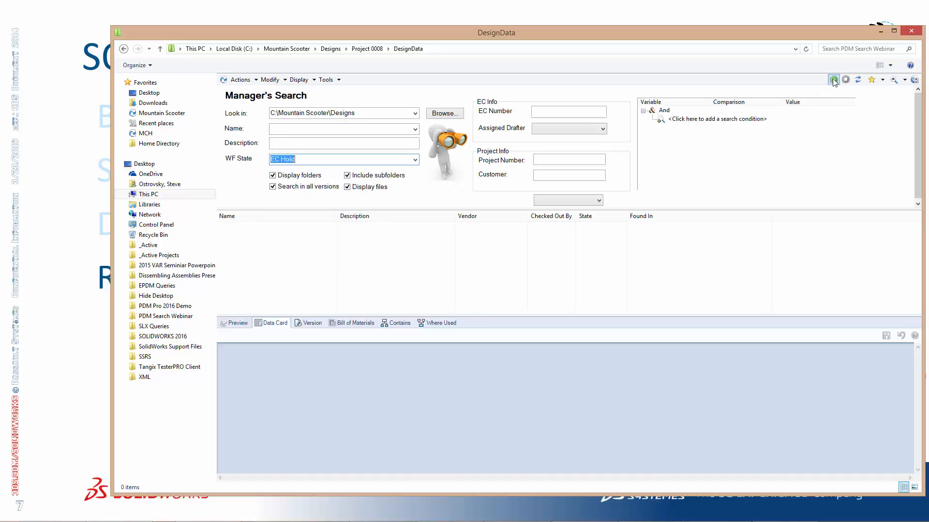
Select EC-1076.xml in the results, enlarge the details area, and view its preview and data card
{"action": "left_click", "coordinate": [261, 227]}
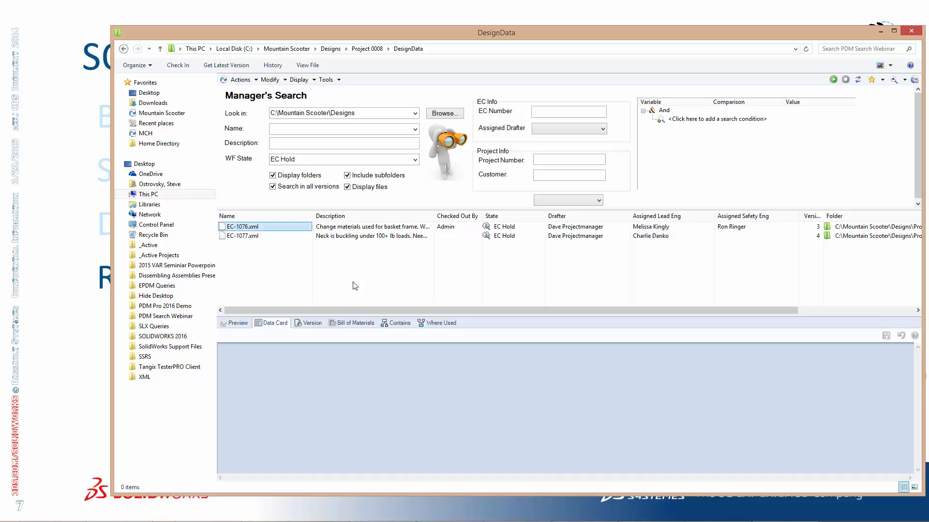
{"action": "left_click_drag", "start_coordinate": [342, 317], "coordinate": [372, 257]}
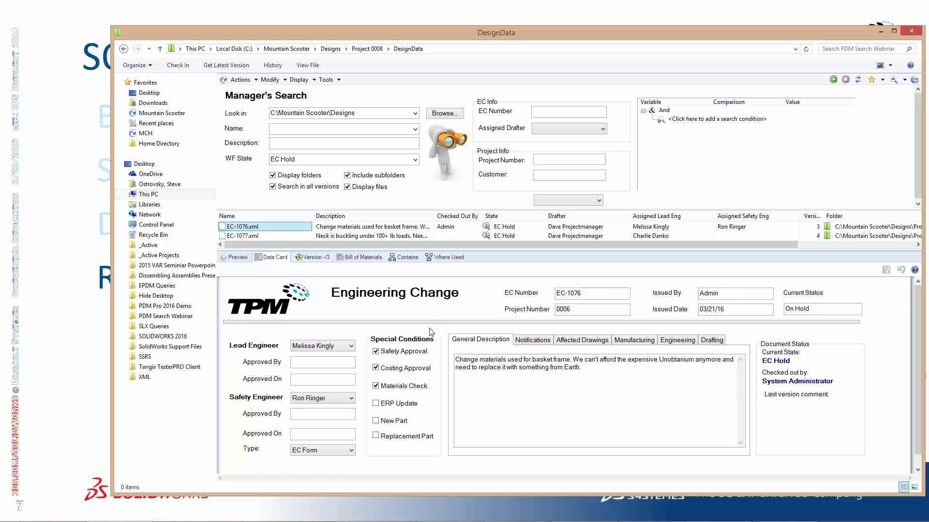
{"action": "left_click", "coordinate": [257, 229]}
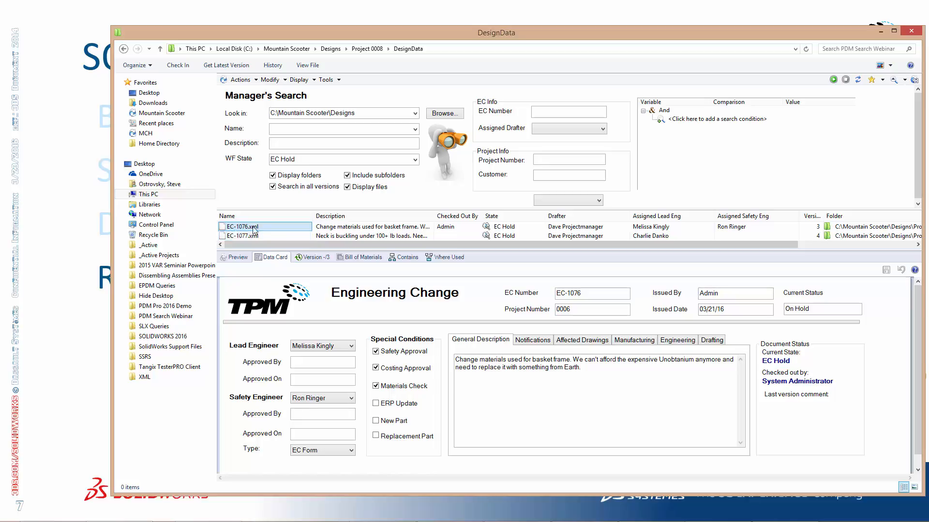
{"action": "left_click", "coordinate": [246, 258]}
{"action": "left_click_drag", "start_coordinate": [570, 322], "coordinate": [615, 292]}
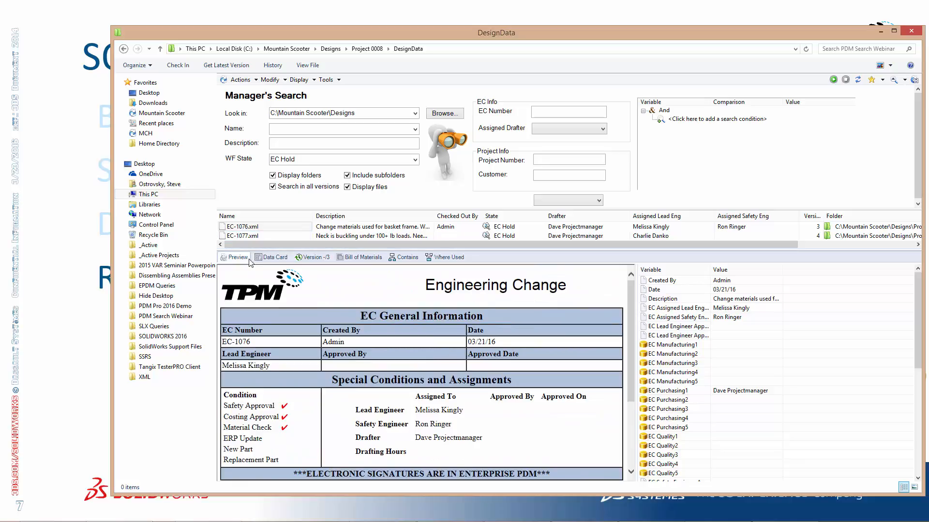
{"action": "left_click", "coordinate": [279, 261]}
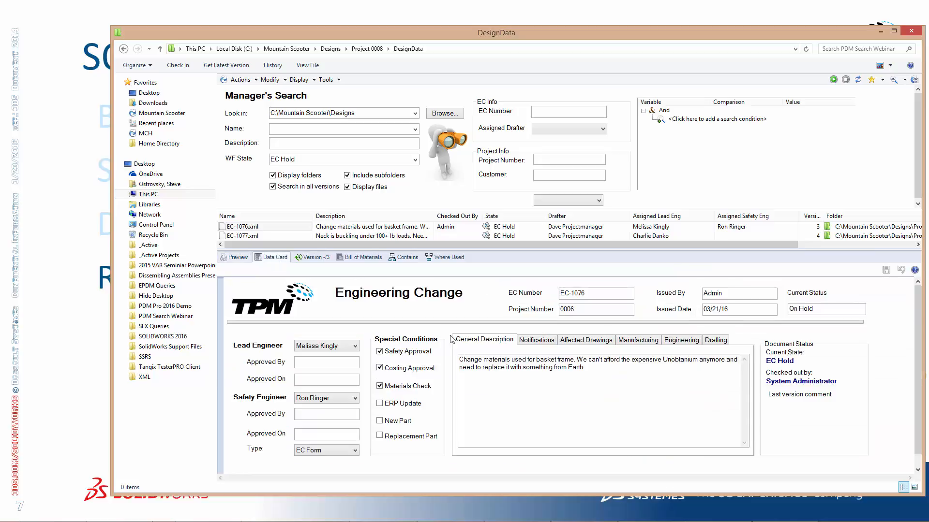
Examine the lead engineer choices on EC-1076's data card and its affected drawings, manufacturing, engineering and drafting details, including the assigned drafter choices
{"action": "left_click", "coordinate": [355, 346]}
{"action": "left_click", "coordinate": [357, 347]}
{"action": "left_click", "coordinate": [570, 340]}
{"action": "left_click", "coordinate": [648, 346]}
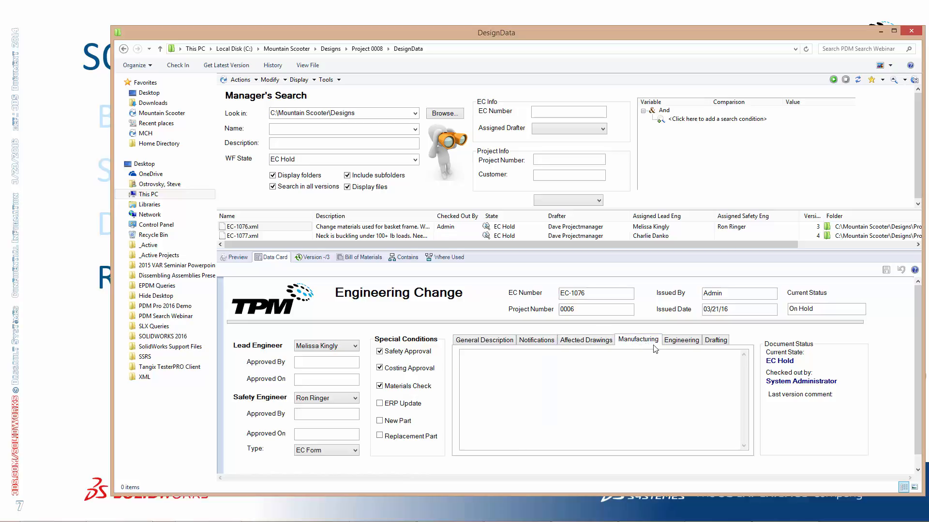
{"action": "left_click", "coordinate": [675, 344]}
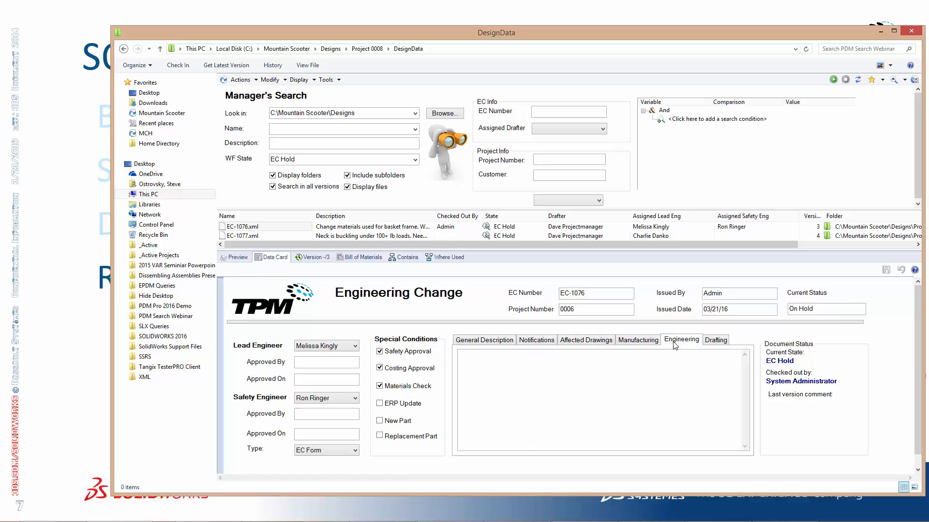
{"action": "left_click", "coordinate": [706, 344]}
{"action": "left_click", "coordinate": [522, 374]}
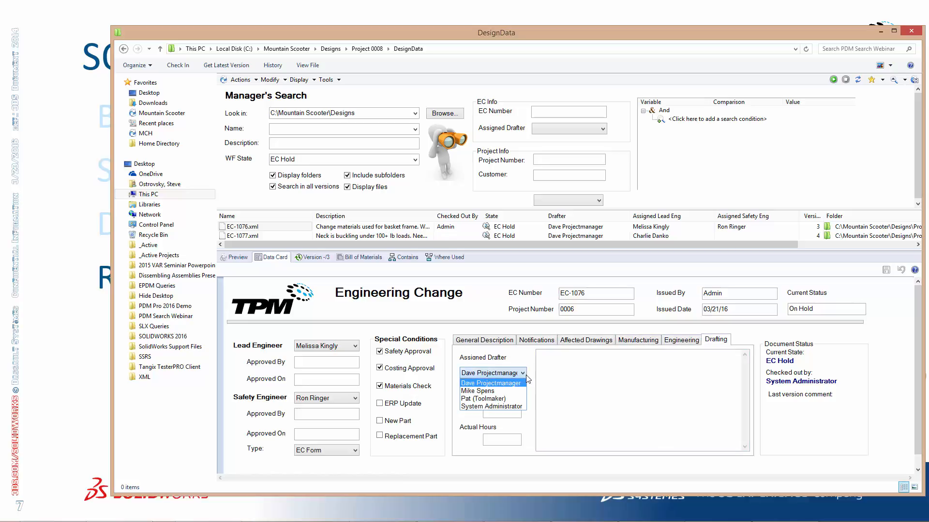
{"action": "left_click", "coordinate": [527, 378]}
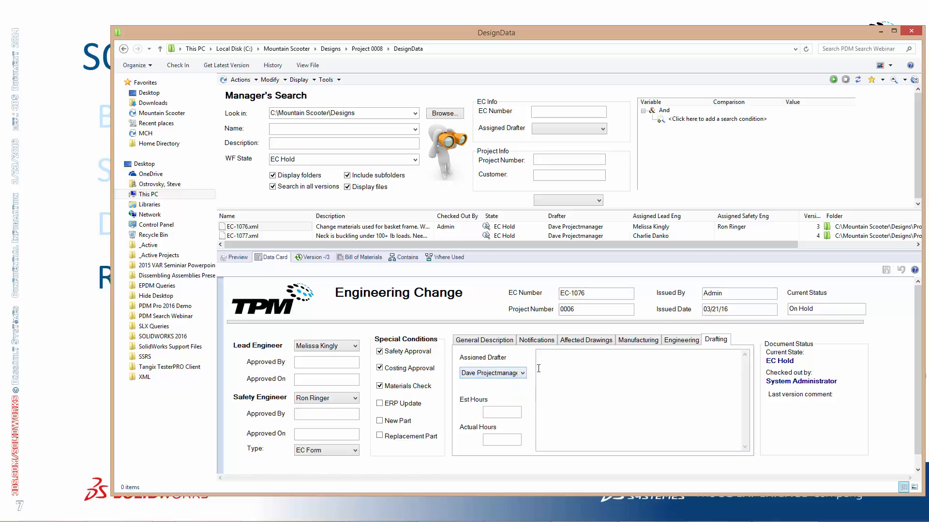
Set the estimated drafting hours on EC-1076's data card to 8 and save the card
{"action": "left_click", "coordinate": [507, 410]}
{"action": "type", "text": "8"}
{"action": "left_click", "coordinate": [885, 270]}
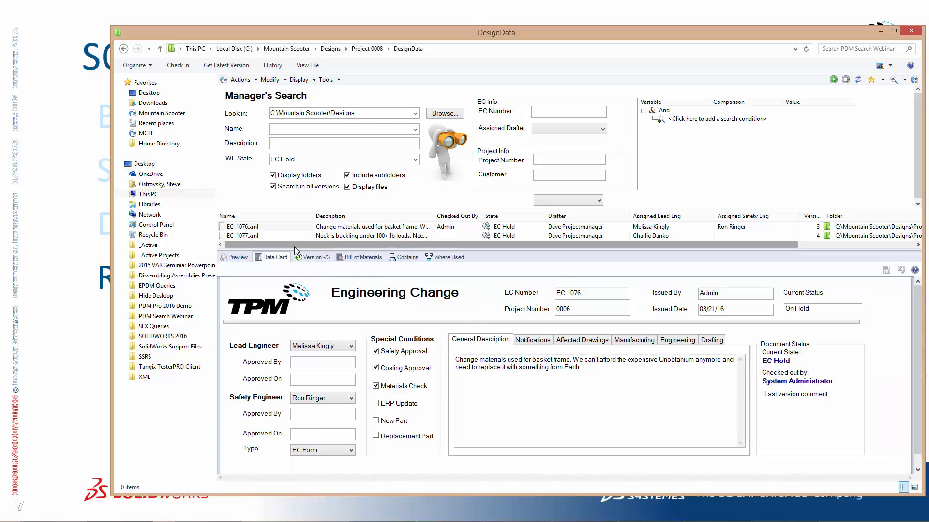
Review EC-1076's preview and data card, and enlarge the search results area
{"action": "left_click", "coordinate": [242, 257]}
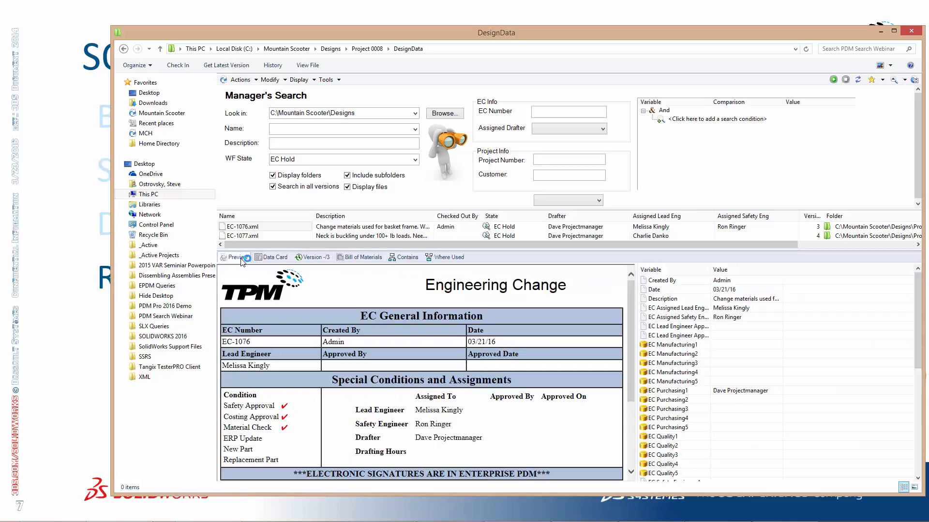
{"action": "mouse_move", "coordinate": [629, 326]}
{"action": "left_mouse_down"}
{"action": "mouse_move", "coordinate": [628, 393]}
{"action": "mouse_move", "coordinate": [629, 309]}
{"action": "left_mouse_up"}
{"action": "left_click", "coordinate": [285, 258]}
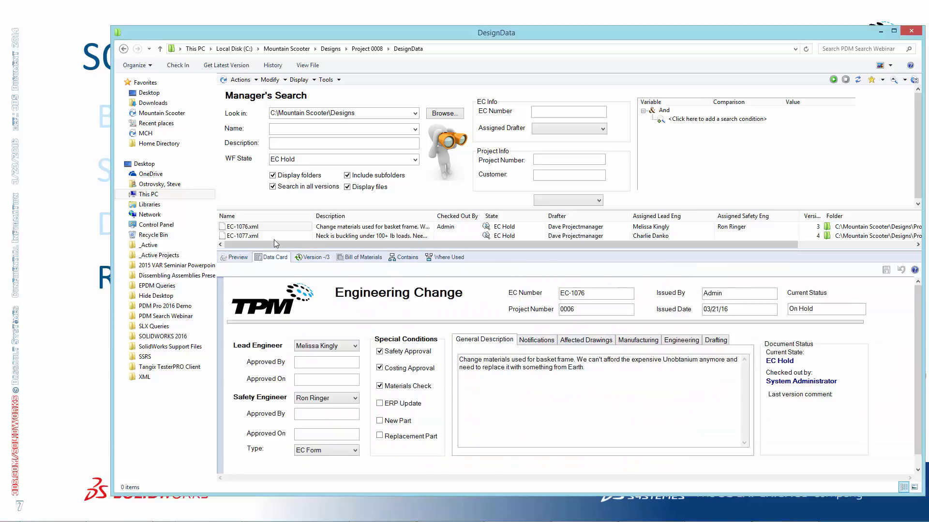
{"action": "left_click_drag", "start_coordinate": [483, 251], "coordinate": [483, 295]}
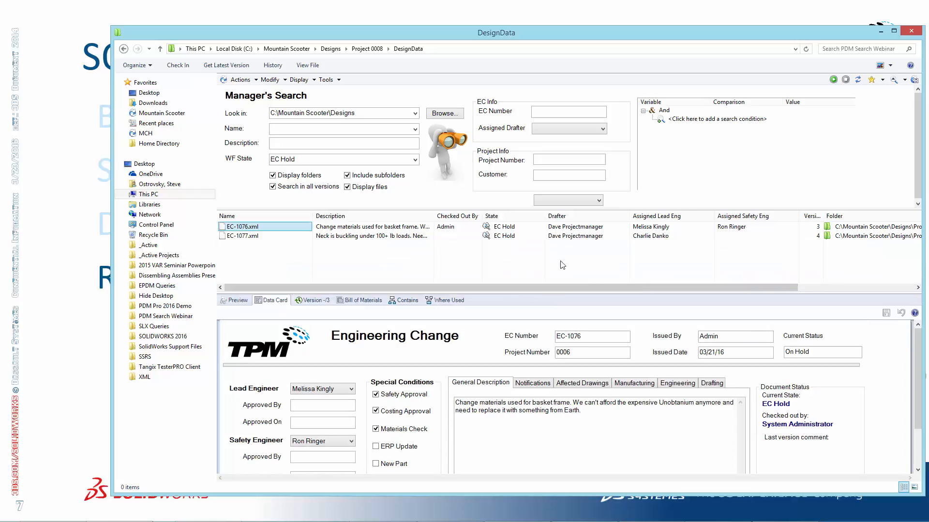
Clear the Manager's Search criteria, run the search for the name ec*xml, and enlarge the results area
{"action": "left_click", "coordinate": [596, 225]}
{"action": "left_click", "coordinate": [858, 80]}
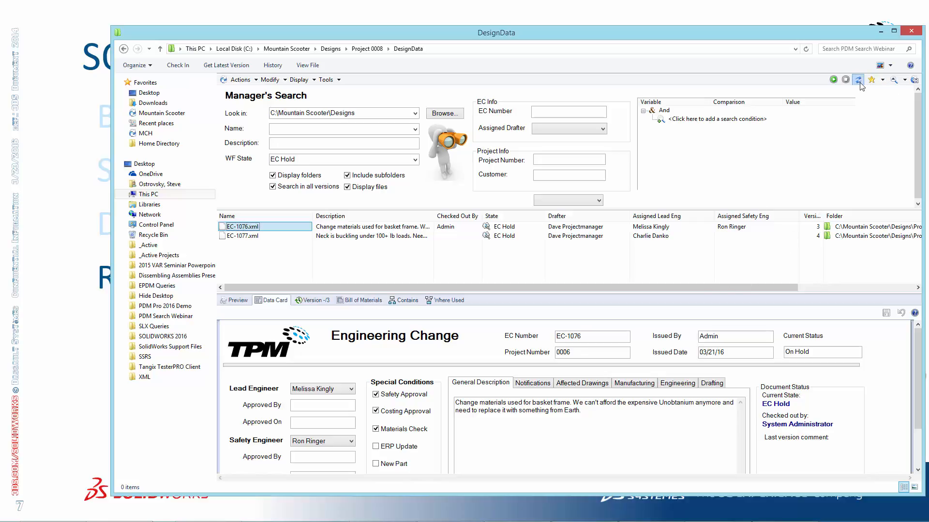
{"action": "left_click", "coordinate": [416, 132]}
{"action": "left_click", "coordinate": [417, 132]}
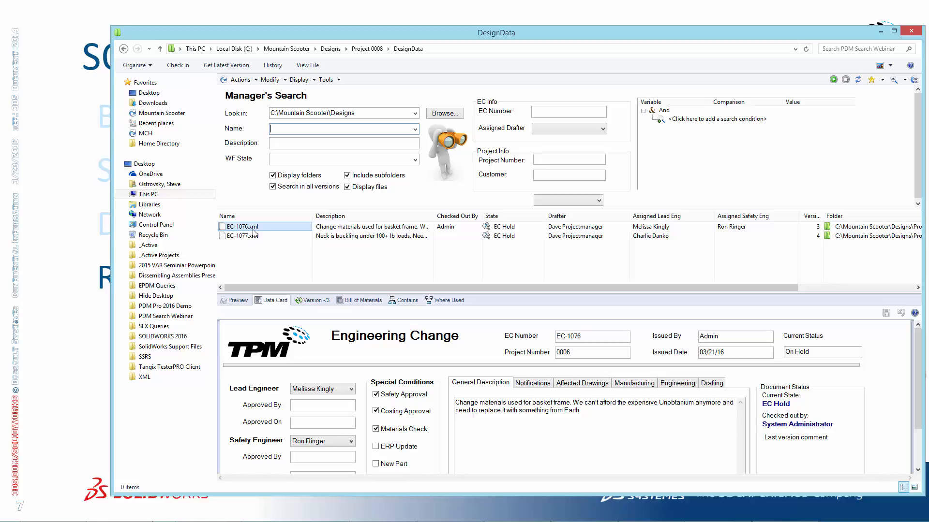
{"action": "type", "text": "c*xml"}
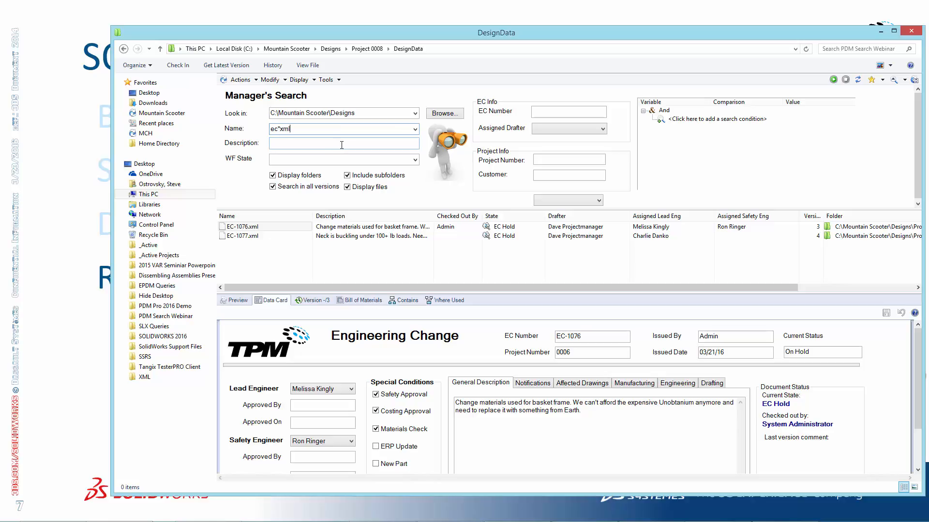
{"action": "left_click", "coordinate": [833, 80]}
{"action": "left_click_drag", "start_coordinate": [685, 293], "coordinate": [678, 311]}
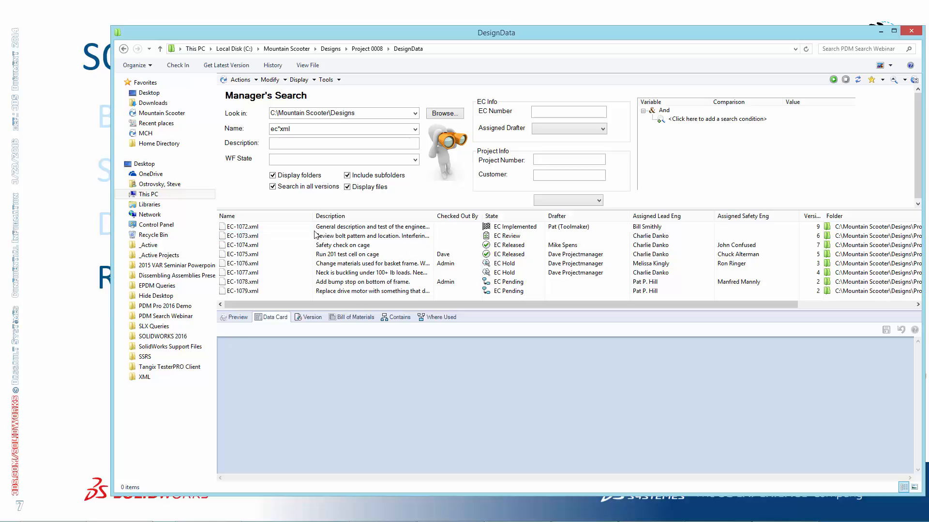
Copy the current status from EC-1072's data card and add a search condition on the State variable with readable column widths
{"action": "left_click", "coordinate": [244, 227]}
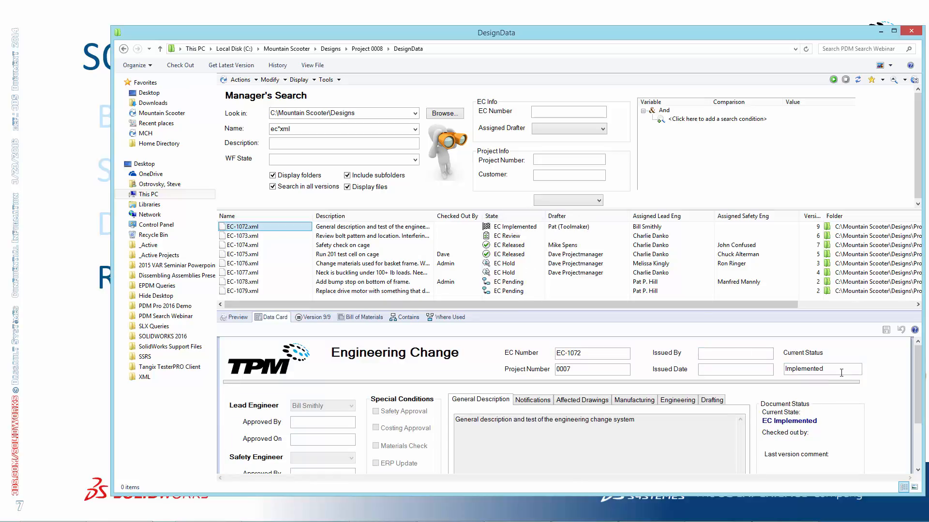
{"action": "left_click_drag", "start_coordinate": [835, 369], "coordinate": [762, 367]}
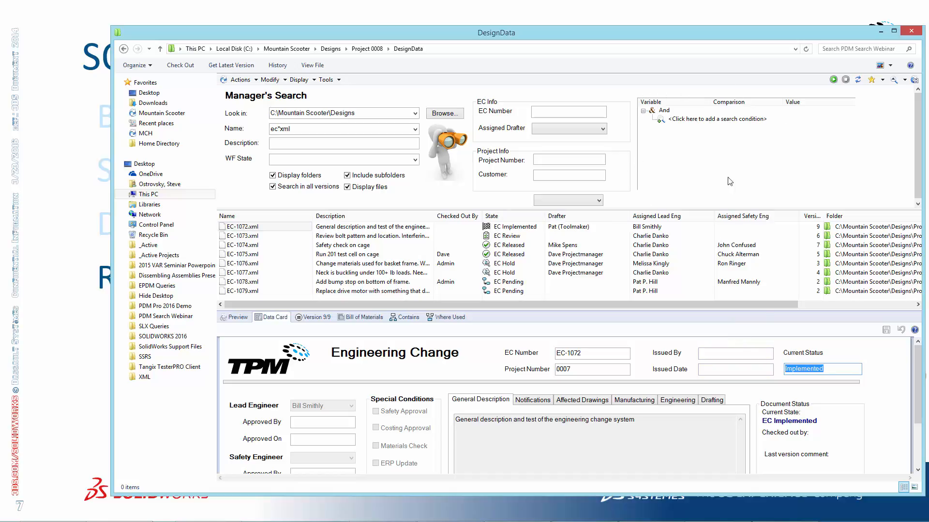
{"action": "left_click", "coordinate": [686, 122]}
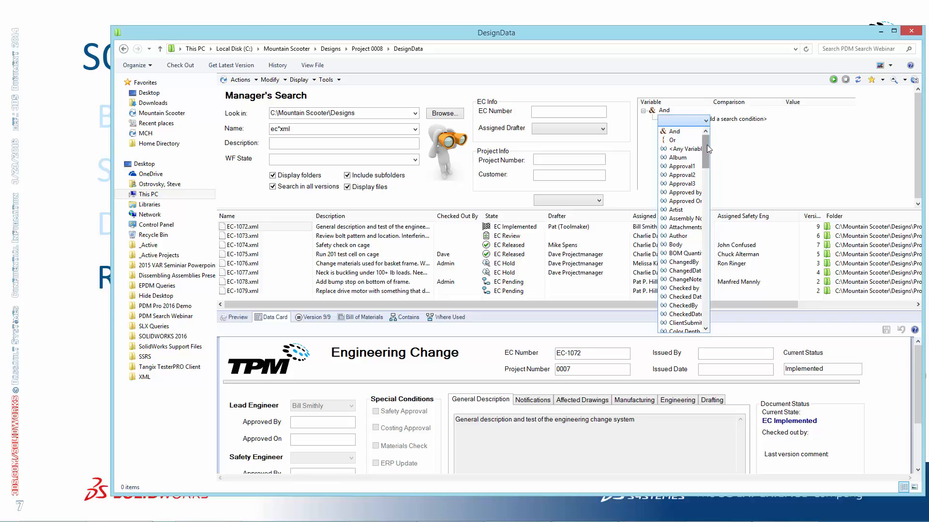
{"action": "mouse_move", "coordinate": [707, 148]}
{"action": "left_mouse_down"}
{"action": "mouse_move", "coordinate": [714, 299]}
{"action": "mouse_move", "coordinate": [722, 136]}
{"action": "left_mouse_up"}
{"action": "left_click", "coordinate": [723, 109]}
{"action": "left_click_drag", "start_coordinate": [710, 102], "coordinate": [737, 103]}
{"action": "left_click", "coordinate": [701, 121]}
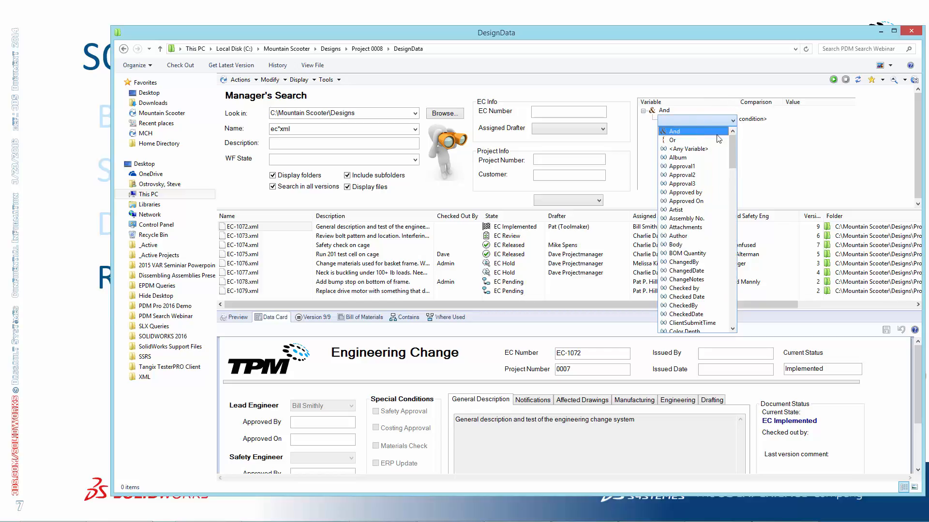
{"action": "left_click_drag", "start_coordinate": [731, 143], "coordinate": [741, 284]}
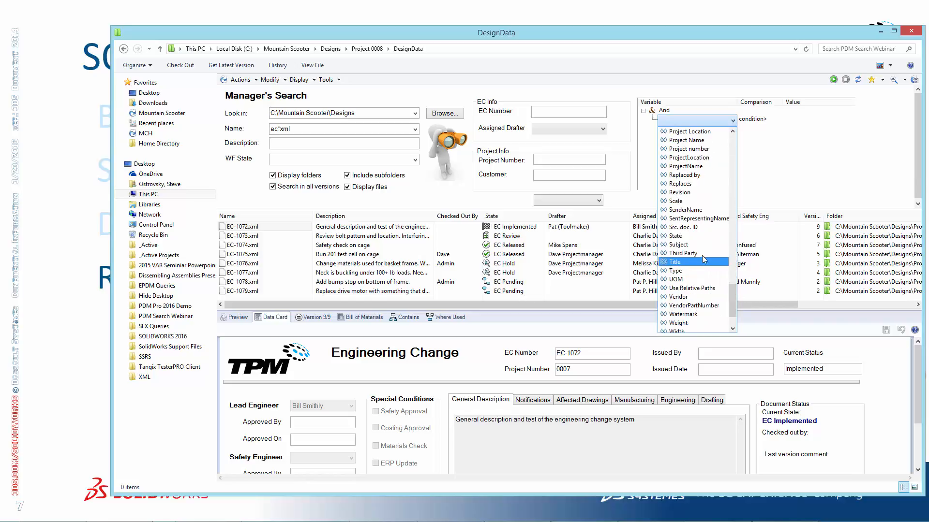
{"action": "left_click", "coordinate": [703, 236]}
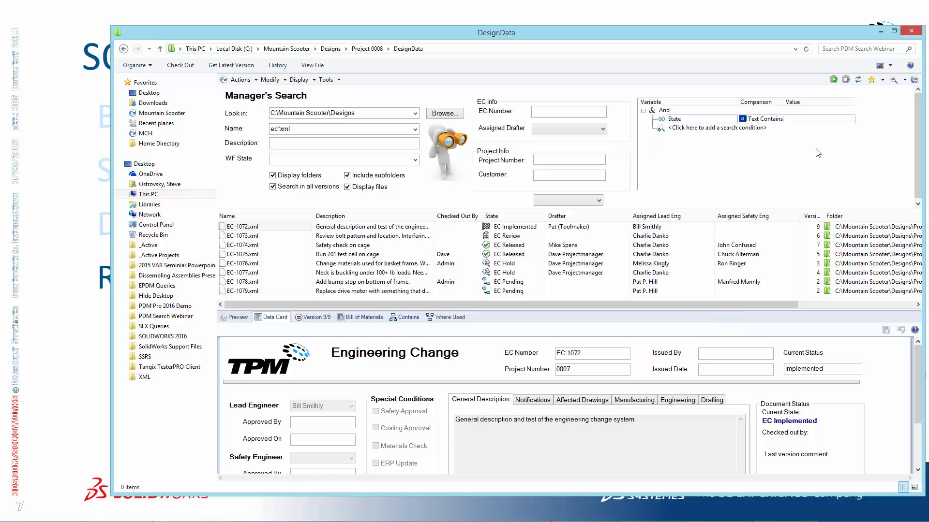
{"action": "left_click_drag", "start_coordinate": [784, 103], "coordinate": [801, 103]}
{"action": "left_click_drag", "start_coordinate": [738, 104], "coordinate": [715, 103]}
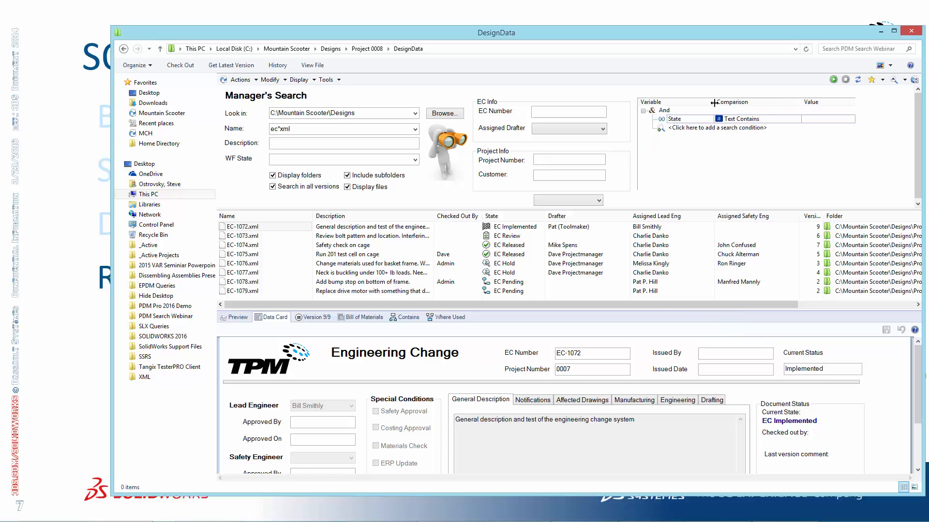
Set the State condition to Text Not Equal To Implemented, turn off searching in all versions, and run the search
{"action": "left_click", "coordinate": [797, 120]}
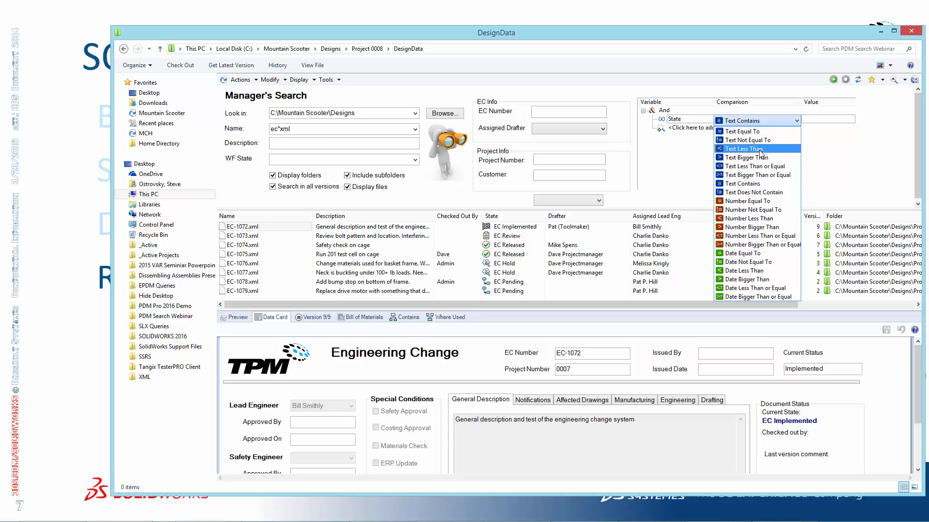
{"action": "left_click", "coordinate": [771, 140]}
{"action": "left_click", "coordinate": [813, 122]}
{"action": "type", "text": "Implemented"}
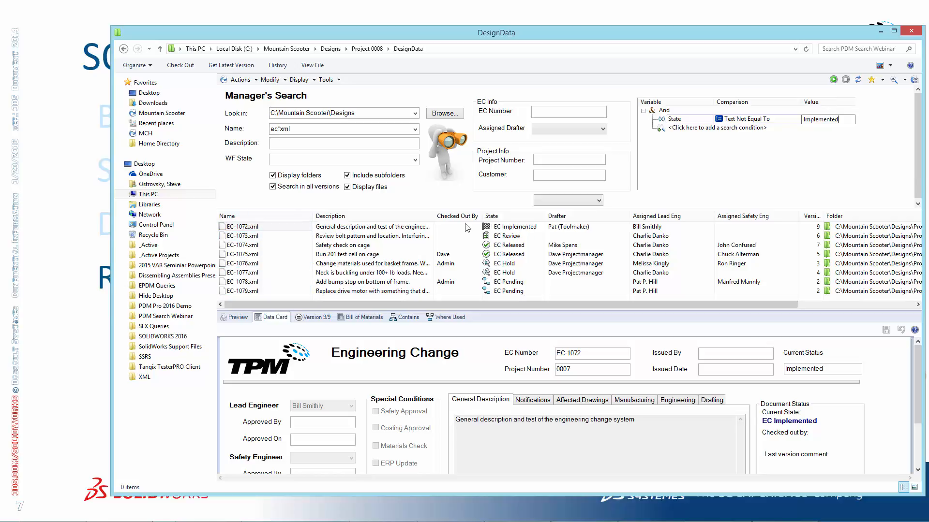
{"action": "left_click", "coordinate": [833, 80]}
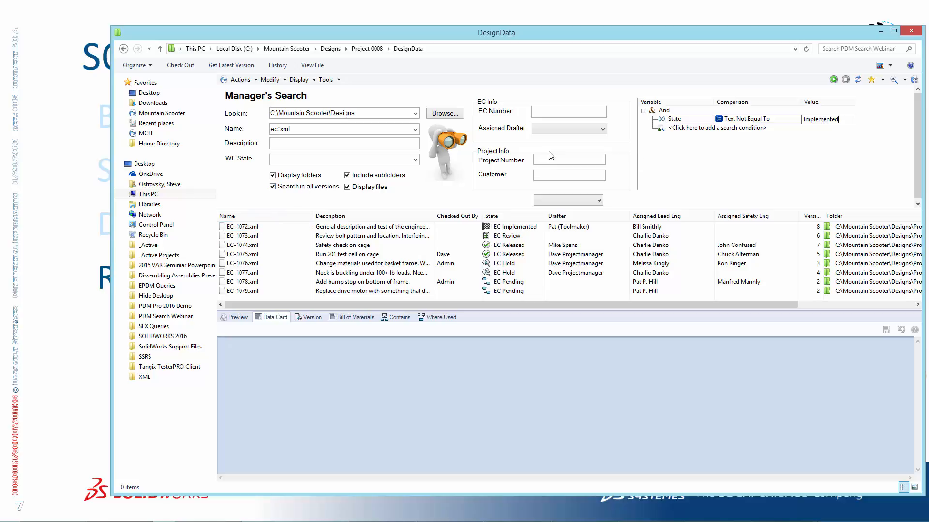
{"action": "left_click", "coordinate": [315, 186]}
{"action": "left_click", "coordinate": [833, 80]}
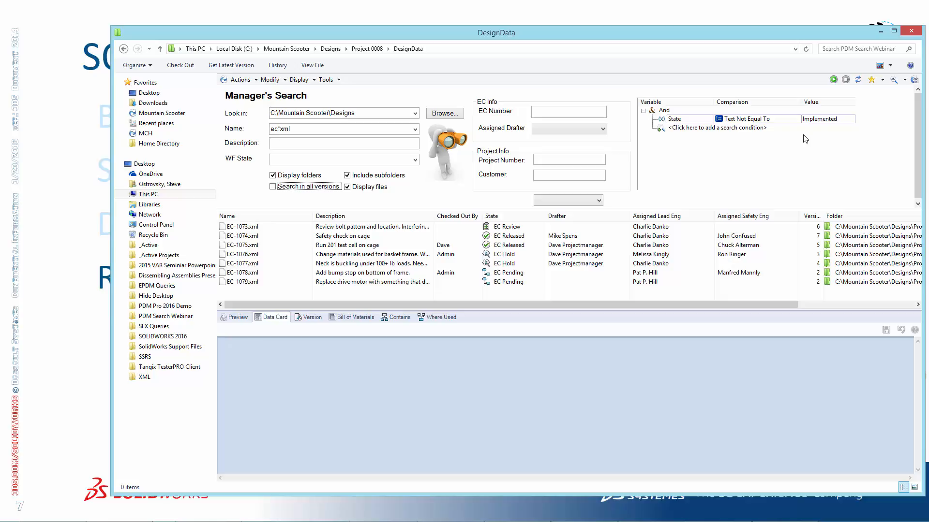
Examine the project number choices offered below the Project Info fields on the Manager's Search card
{"action": "left_click", "coordinate": [594, 205]}
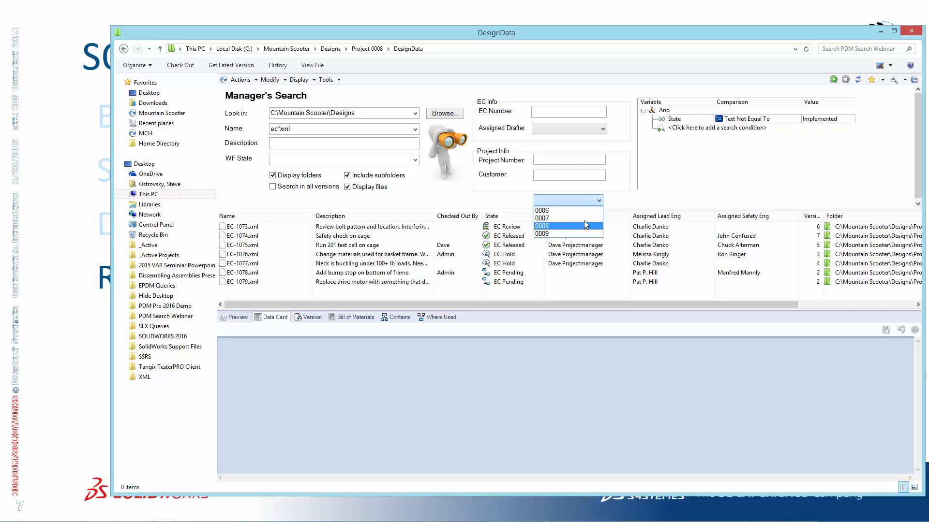
{"action": "left_click", "coordinate": [600, 200]}
{"action": "left_click", "coordinate": [576, 158]}
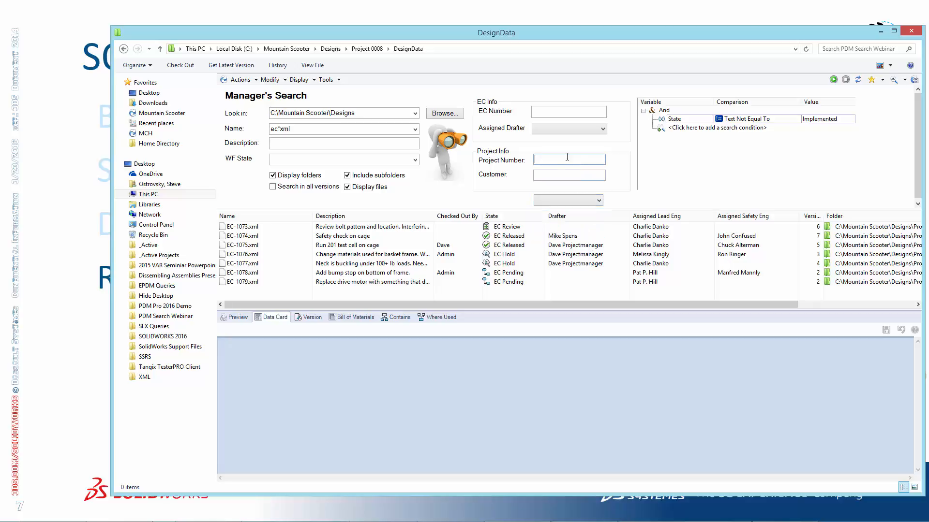
{"action": "left_click", "coordinate": [599, 200]}
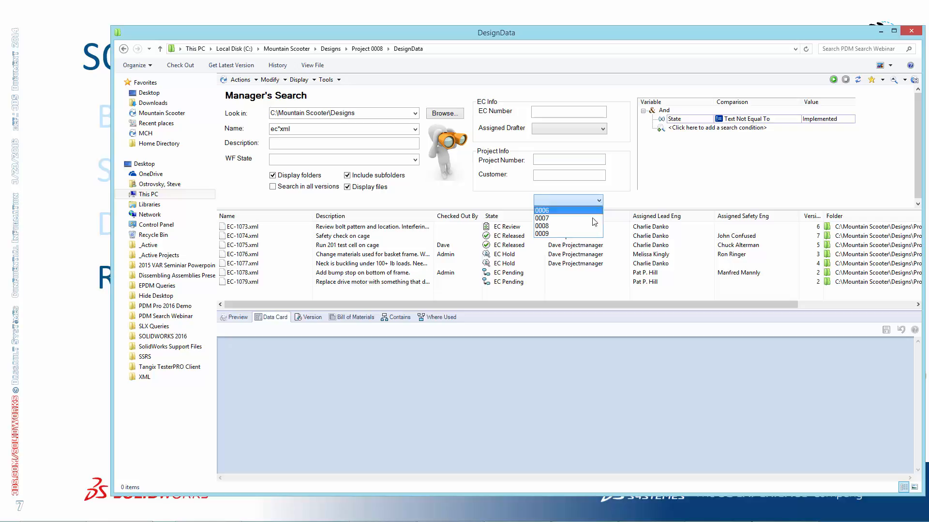
{"action": "left_click", "coordinate": [652, 190]}
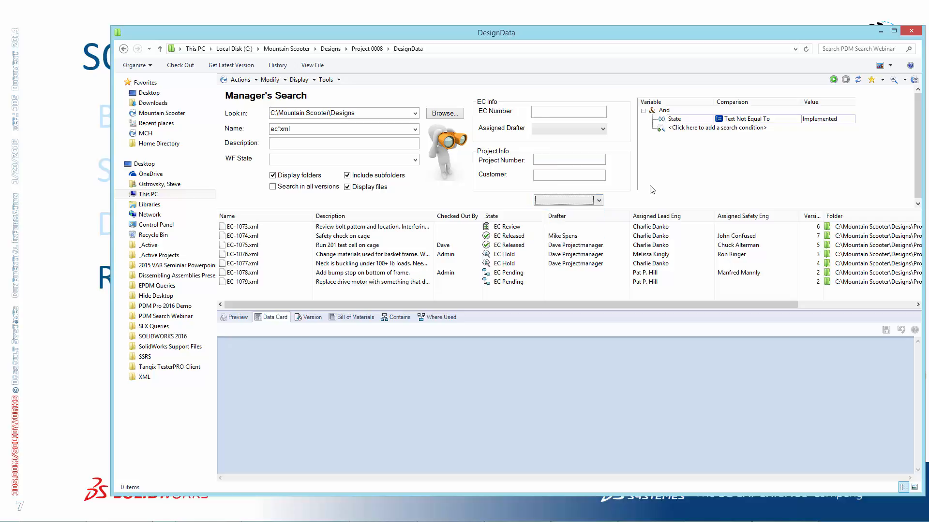
{"action": "left_click", "coordinate": [599, 200]}
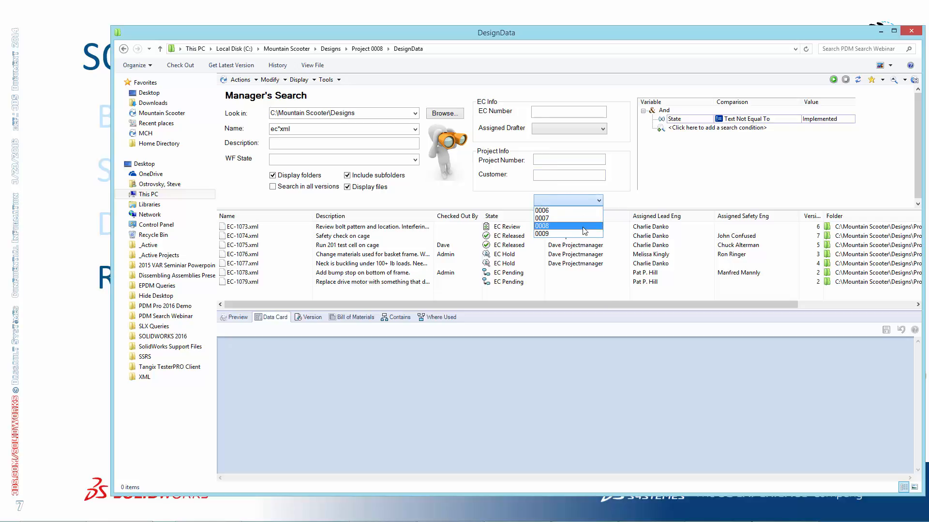
{"action": "left_click", "coordinate": [610, 202]}
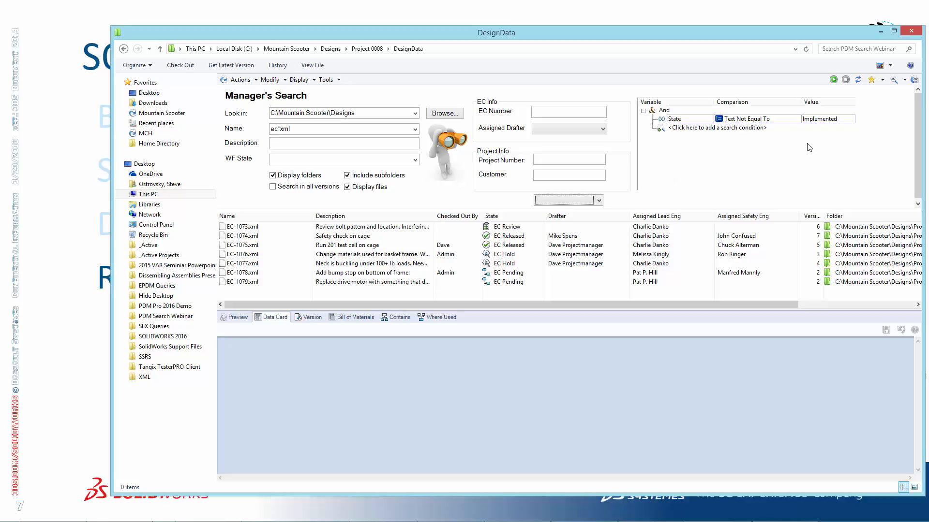
Clear the criteria and run the search with a Type condition of Text Equal To Purchased
{"action": "left_click", "coordinate": [860, 83]}
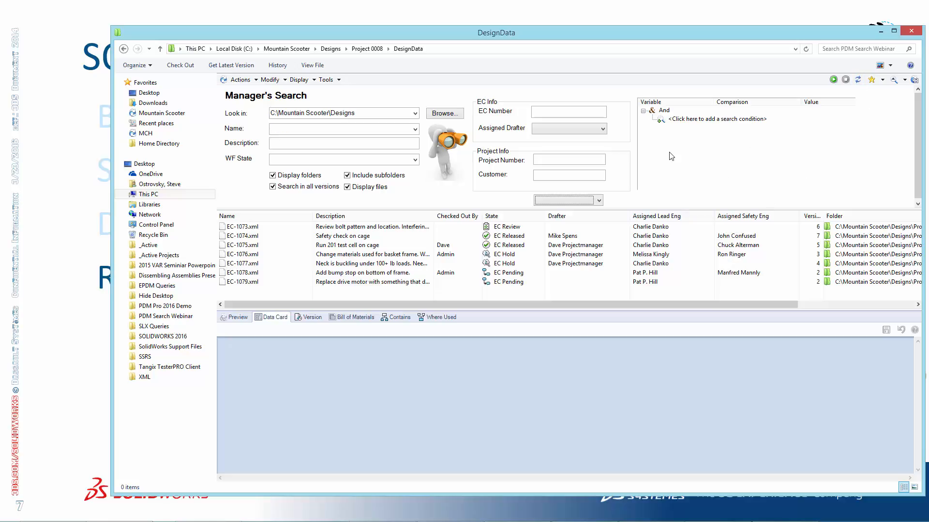
{"action": "left_click", "coordinate": [698, 121]}
{"action": "left_click_drag", "start_coordinate": [710, 153], "coordinate": [704, 300]}
{"action": "left_click", "coordinate": [675, 279]}
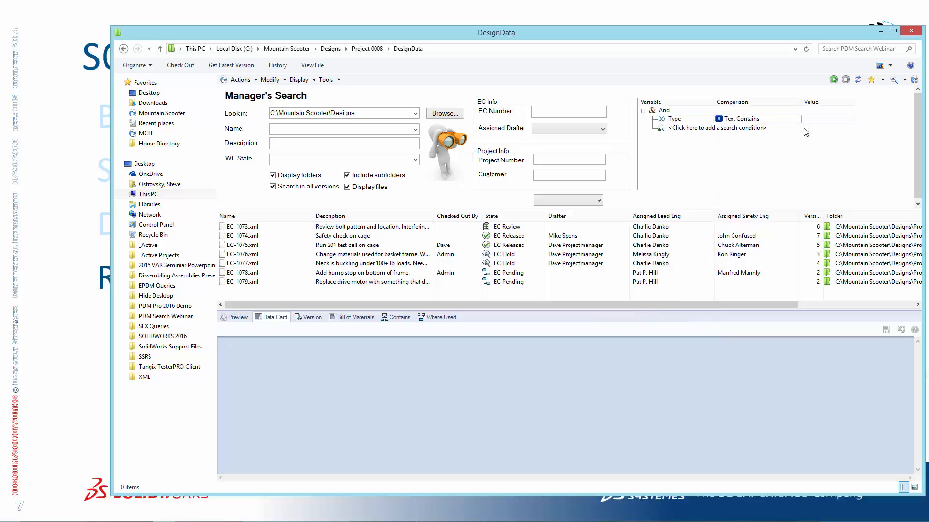
{"action": "left_click", "coordinate": [797, 119]}
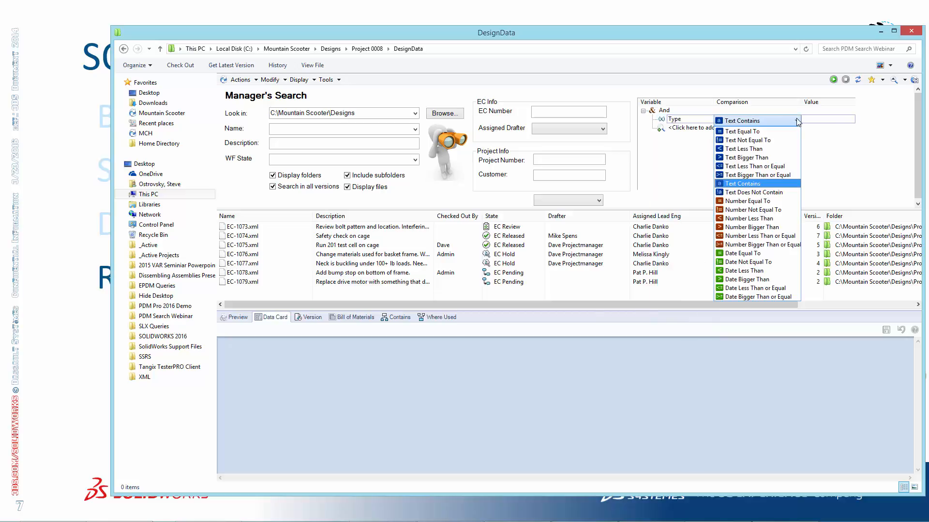
{"action": "left_click", "coordinate": [779, 126]}
{"action": "left_click", "coordinate": [806, 122]}
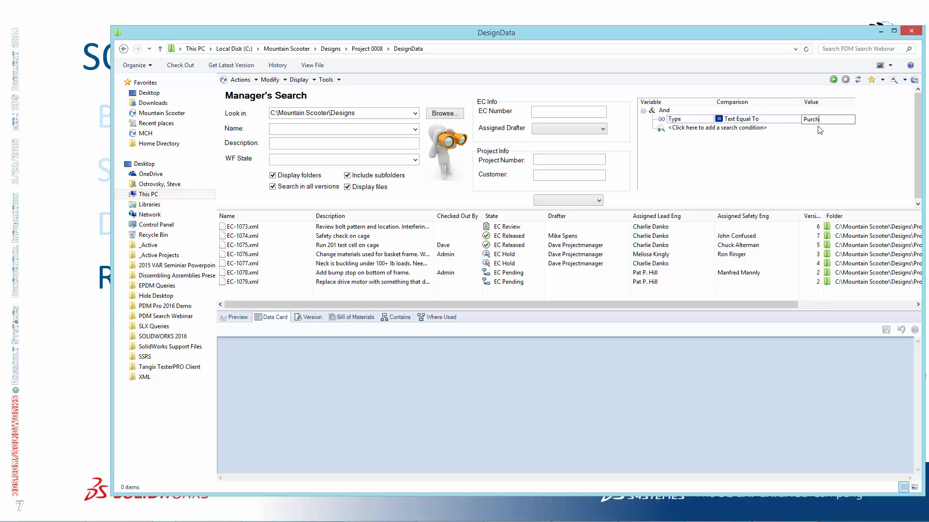
{"action": "left_click", "coordinate": [833, 79]}
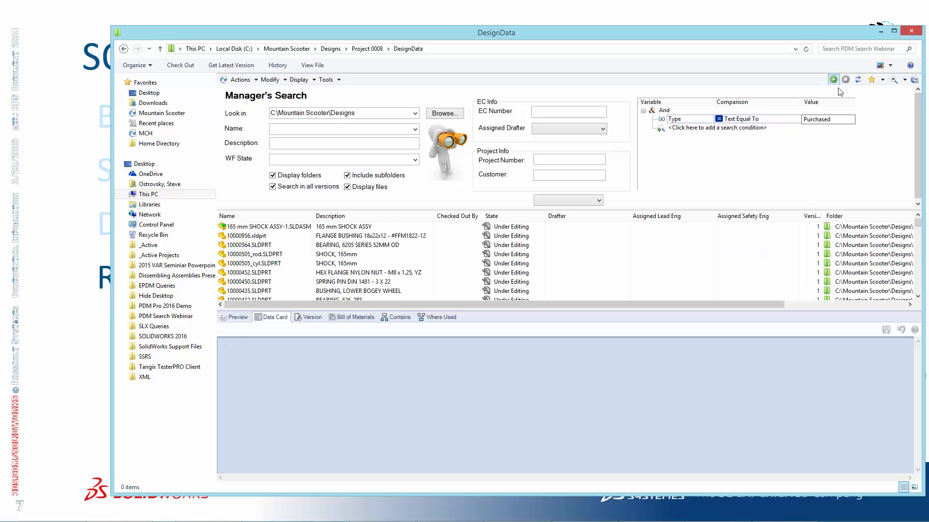
Examine the Make - Buy and Vendor columns in the purchased parts results
{"action": "mouse_move", "coordinate": [918, 220]}
{"action": "left_mouse_down"}
{"action": "mouse_move", "coordinate": [916, 303]}
{"action": "mouse_move", "coordinate": [918, 224]}
{"action": "left_mouse_up"}
{"action": "left_click_drag", "start_coordinate": [748, 305], "coordinate": [888, 301]}
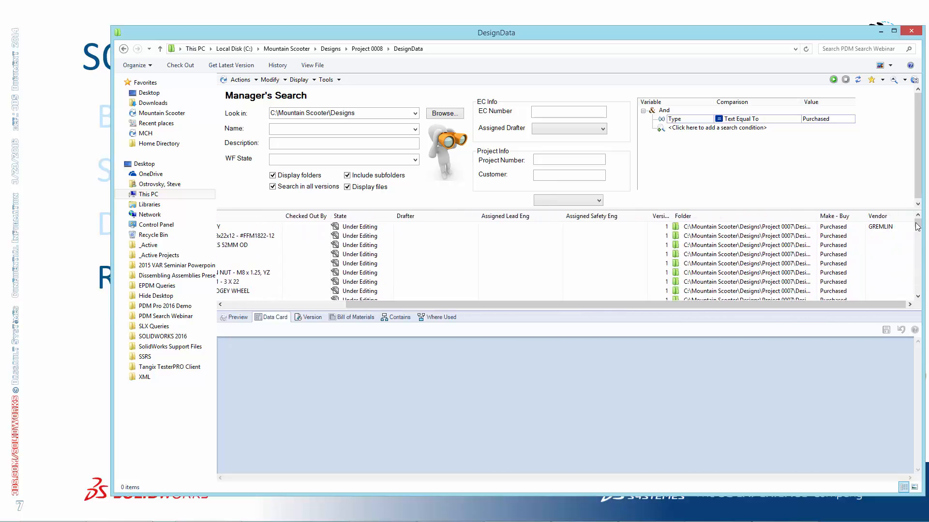
{"action": "mouse_move", "coordinate": [918, 225]}
{"action": "left_mouse_down"}
{"action": "mouse_move", "coordinate": [921, 295]}
{"action": "mouse_move", "coordinate": [922, 223]}
{"action": "left_mouse_up"}
Add a Vendor condition with Text Contains, run the search, and check the Vendor column in the results
{"action": "left_click", "coordinate": [700, 129]}
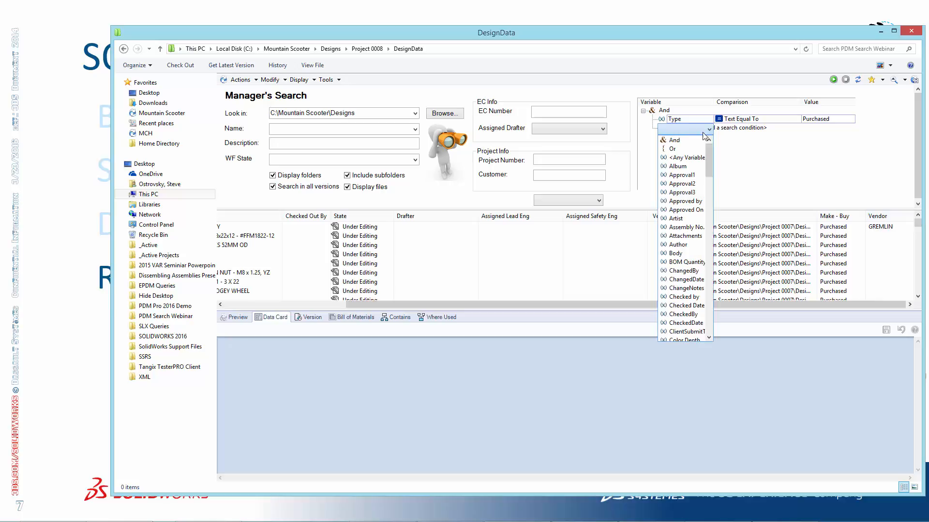
{"action": "left_click_drag", "start_coordinate": [711, 161], "coordinate": [698, 317]}
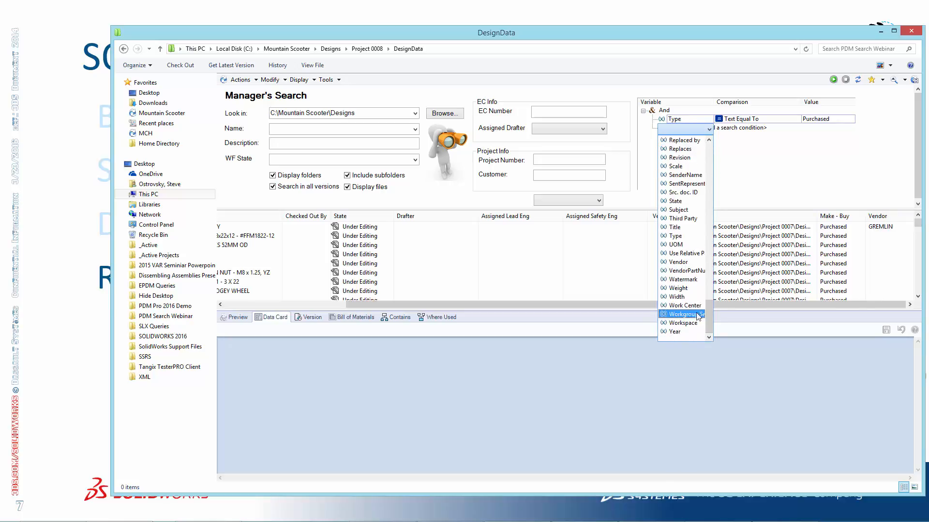
{"action": "left_click", "coordinate": [689, 264]}
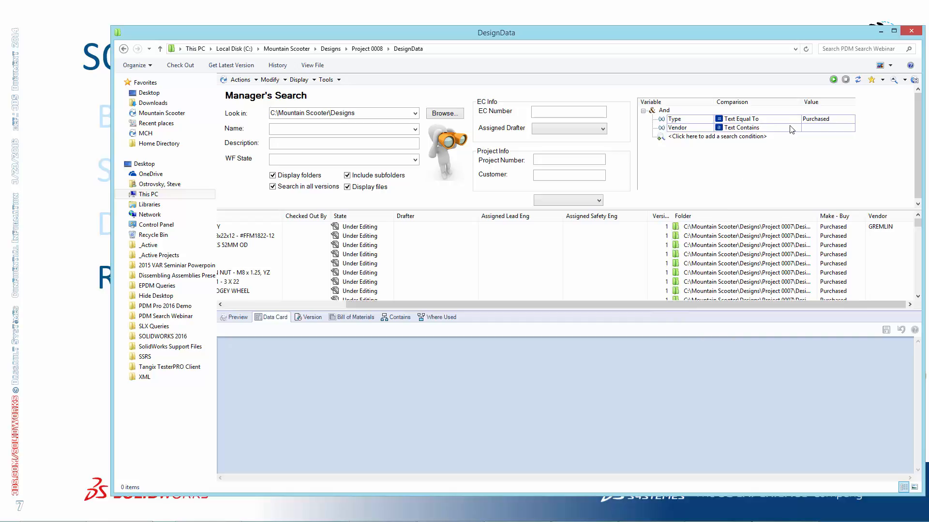
{"action": "left_click", "coordinate": [822, 128]}
{"action": "left_click", "coordinate": [833, 79]}
{"action": "left_click_drag", "start_coordinate": [753, 304], "coordinate": [890, 304]}
{"action": "mouse_move", "coordinate": [918, 227]}
{"action": "left_mouse_down"}
{"action": "mouse_move", "coordinate": [920, 240]}
{"action": "mouse_move", "coordinate": [920, 222]}
{"action": "left_mouse_up"}
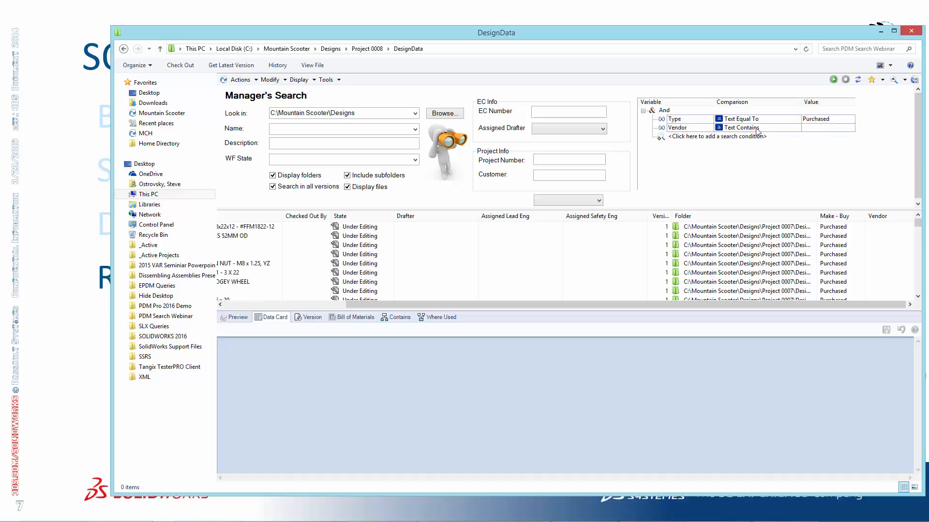
Return to the Vendor condition's value and open the list of available search cards
{"action": "left_click", "coordinate": [824, 130]}
{"action": "left_click", "coordinate": [904, 80]}
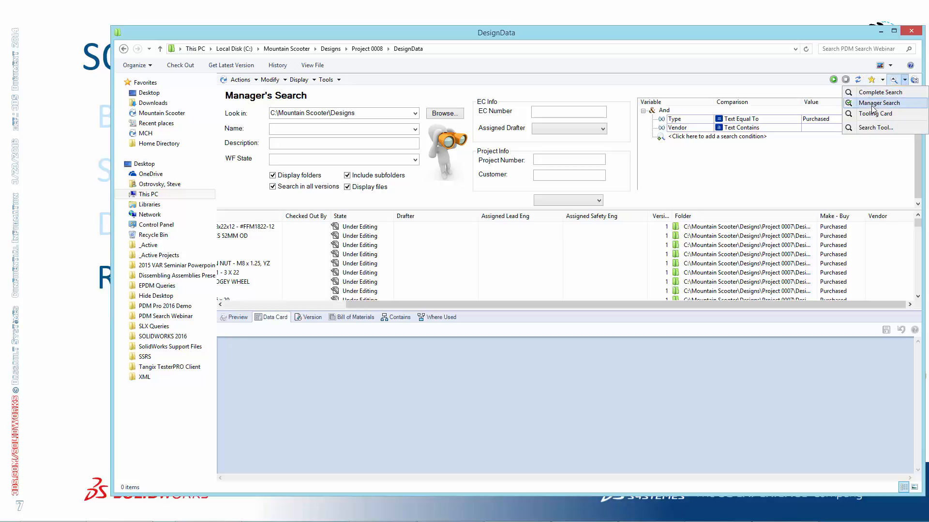
Close the embedded search in the DesignData folder and open the Manager Search card in its own search window
{"action": "left_click", "coordinate": [709, 187]}
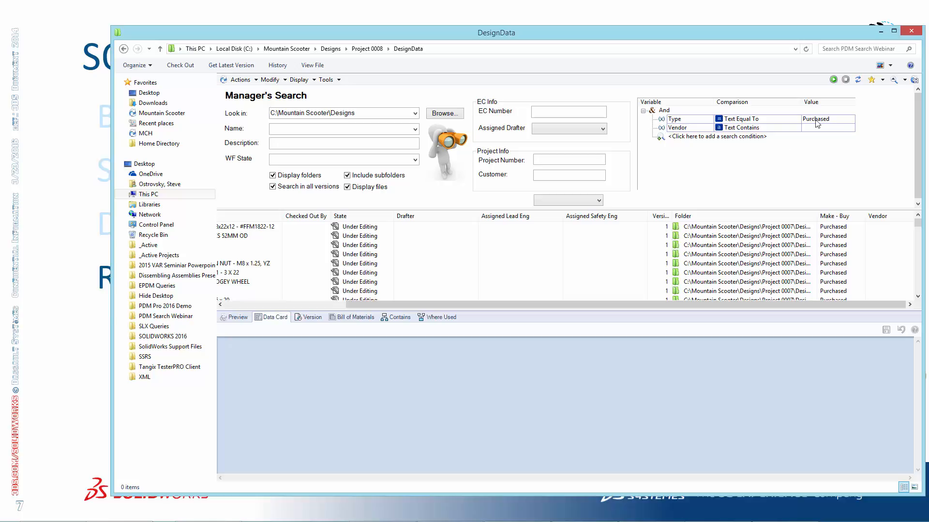
{"action": "left_click", "coordinate": [895, 80]}
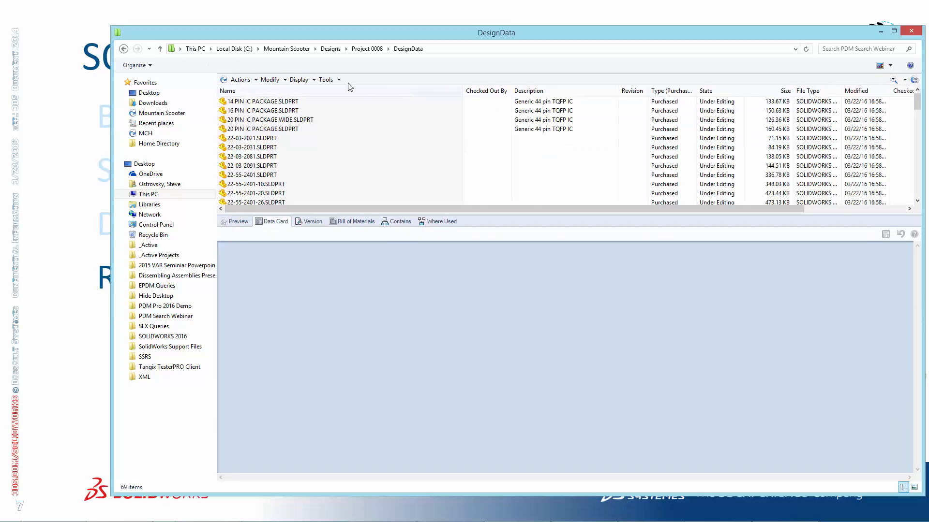
{"action": "left_click", "coordinate": [327, 79]}
{"action": "mouse_move", "coordinate": [390, 102]}
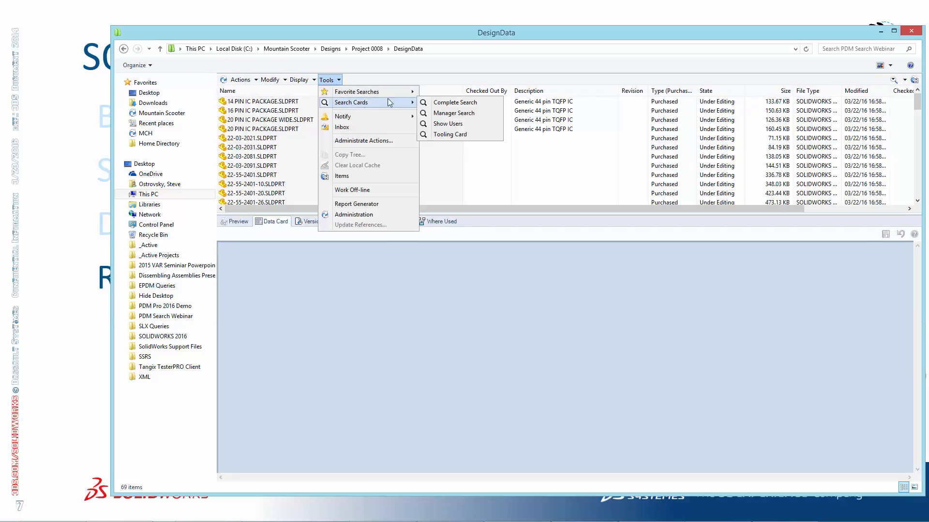
{"action": "left_click", "coordinate": [453, 113]}
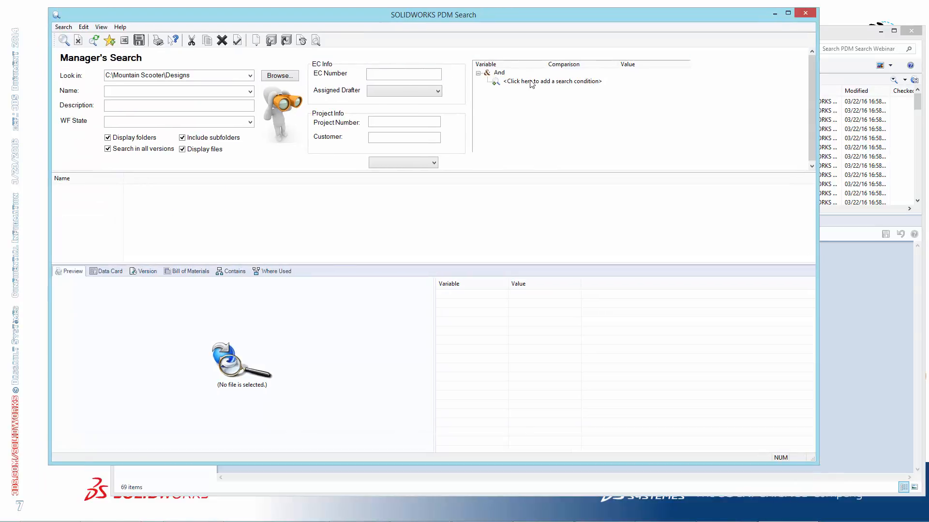
Add a Type condition of Text Equal To Purchased and run the search
{"action": "left_click", "coordinate": [541, 83]}
{"action": "scroll", "coordinate": [520, 216], "scroll_direction": "down", "scroll_amount": 15}
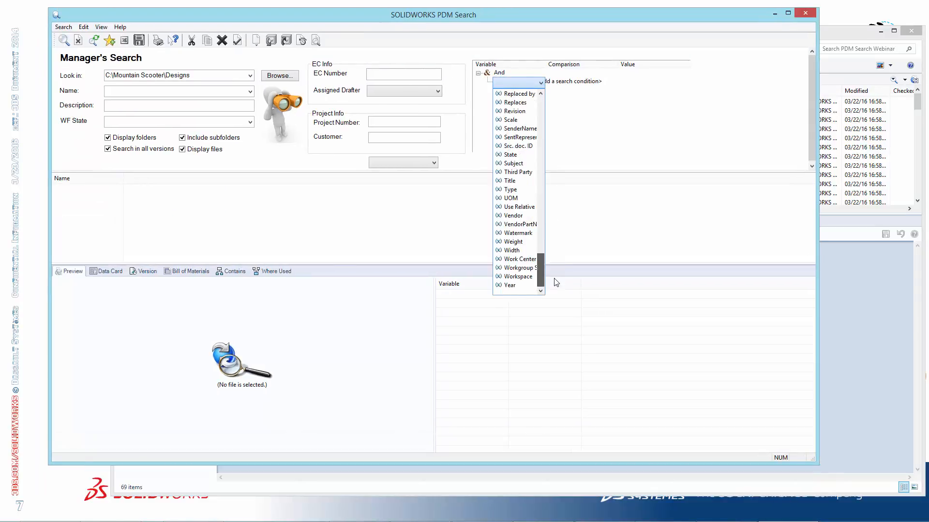
{"action": "left_click", "coordinate": [522, 195]}
{"action": "left_click", "coordinate": [638, 84]}
{"action": "left_click", "coordinate": [613, 82]}
{"action": "left_click", "coordinate": [604, 95]}
{"action": "left_click", "coordinate": [643, 82]}
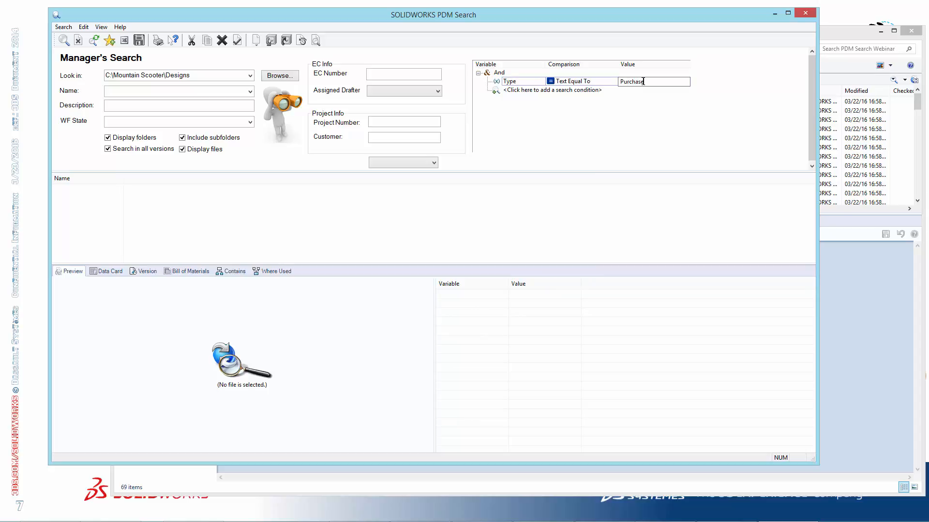
{"action": "left_click", "coordinate": [63, 40]}
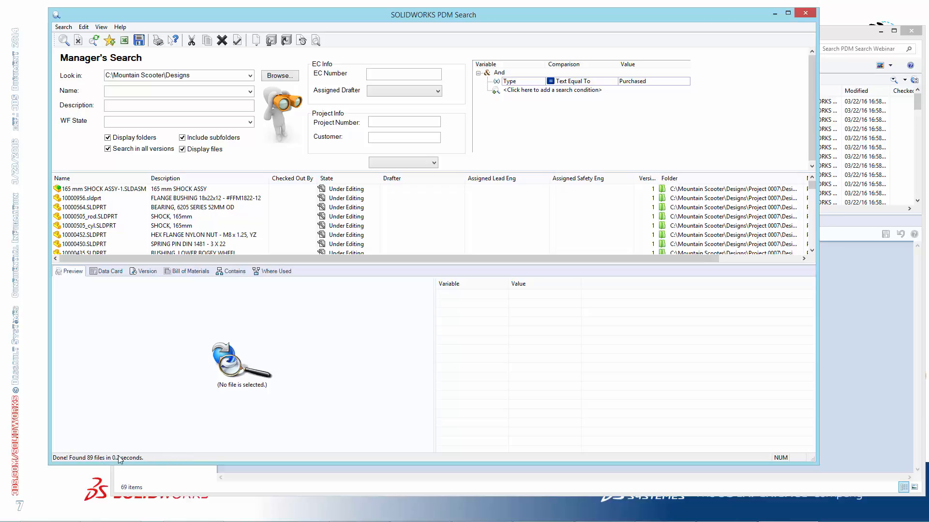
Add a Vendor condition of Text Contains with an empty value and run the search again
{"action": "left_click", "coordinate": [557, 89]}
{"action": "left_click", "coordinate": [539, 91]}
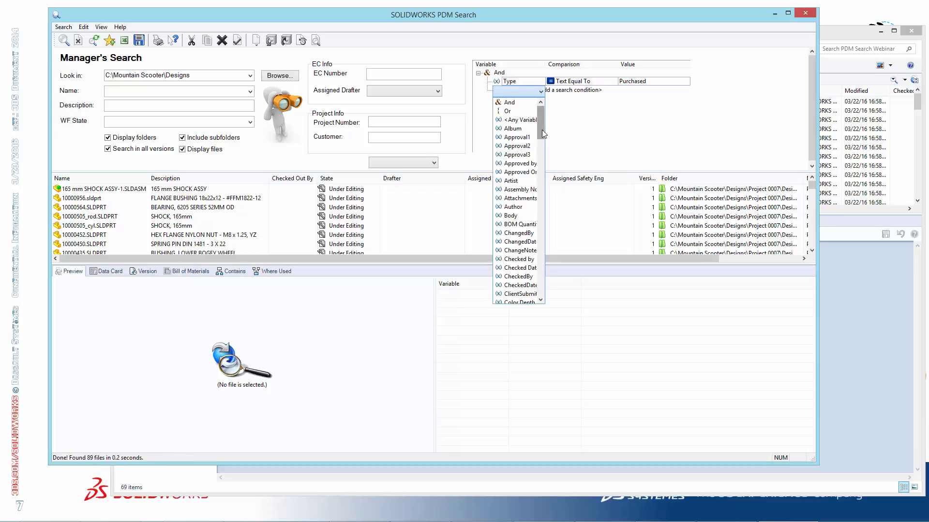
{"action": "left_click_drag", "start_coordinate": [540, 123], "coordinate": [540, 285]}
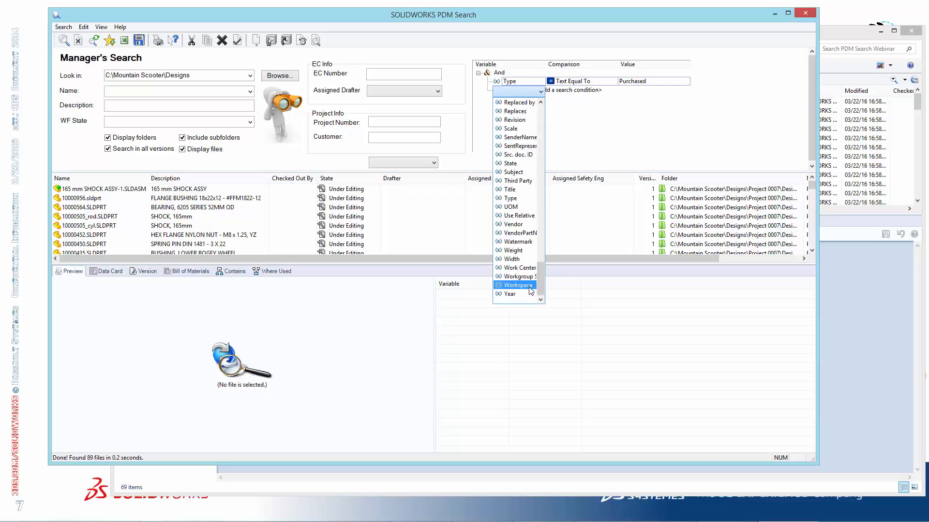
{"action": "left_click", "coordinate": [524, 223]}
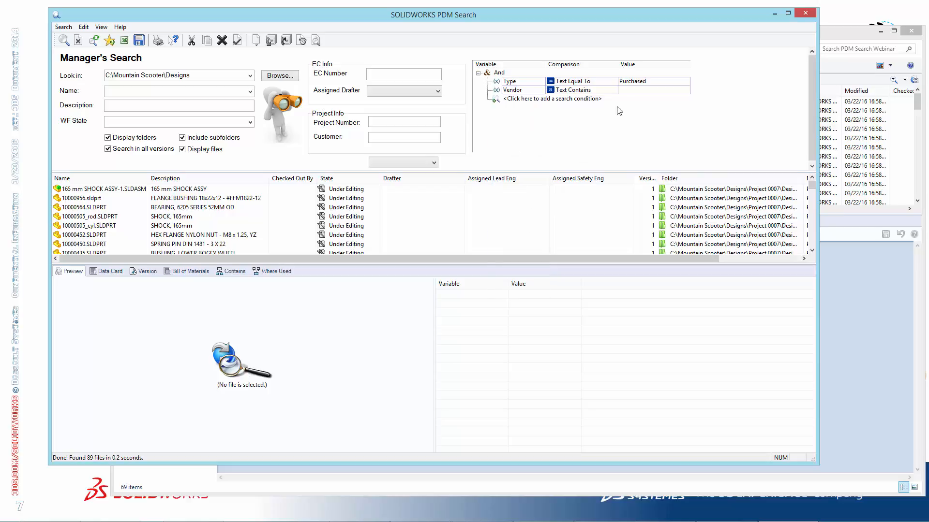
{"action": "left_click", "coordinate": [64, 41]}
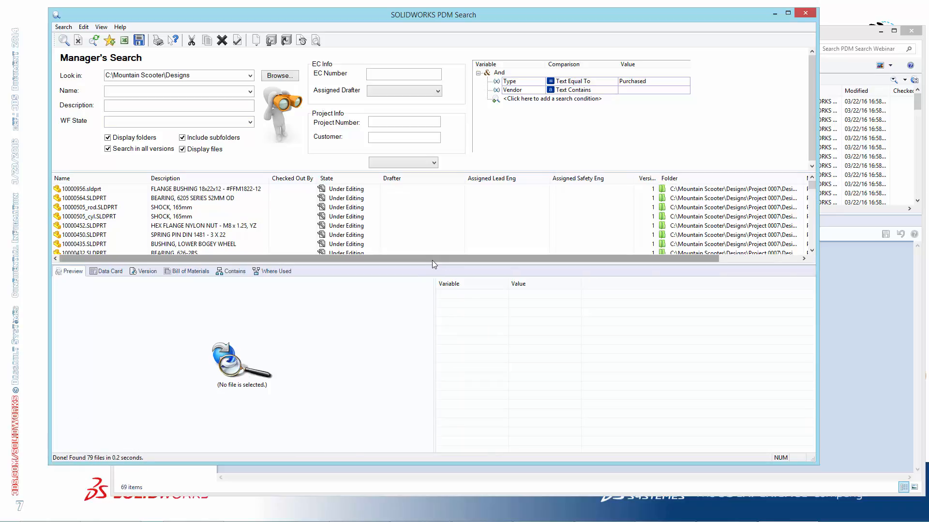
Export the search results to Excel, fit all columns to their contents to review them, and close the workbook
{"action": "left_click", "coordinate": [125, 43]}
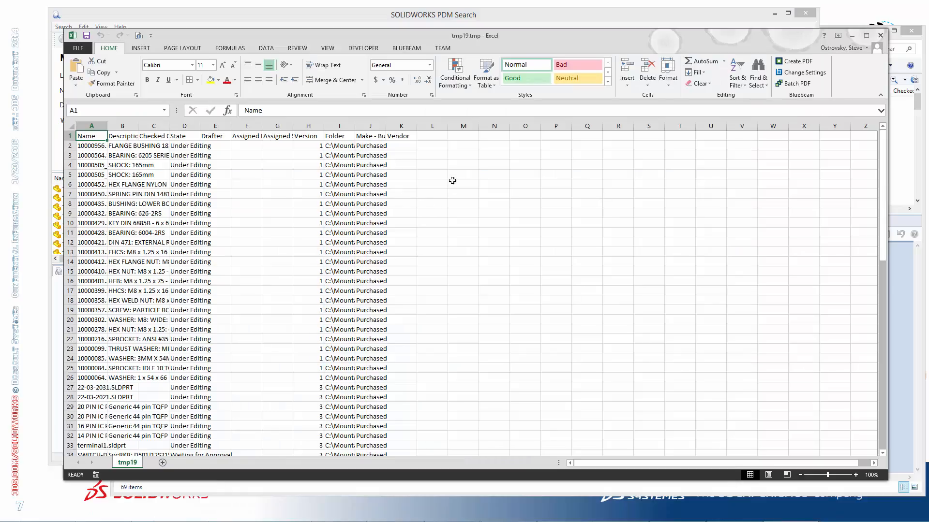
{"action": "left_click", "coordinate": [71, 128]}
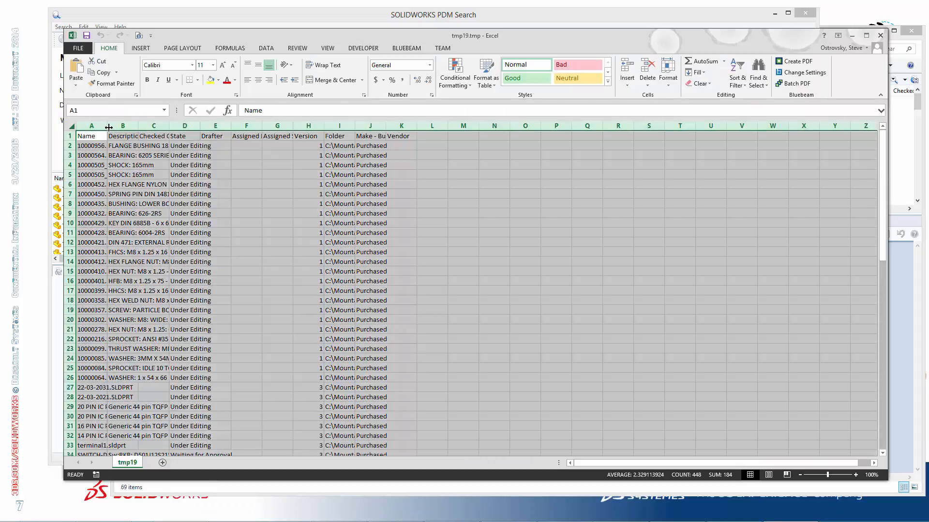
{"action": "double_click", "coordinate": [109, 127]}
{"action": "mouse_move", "coordinate": [619, 463]}
{"action": "left_mouse_down"}
{"action": "mouse_move", "coordinate": [663, 461]}
{"action": "mouse_move", "coordinate": [620, 457]}
{"action": "left_mouse_up"}
{"action": "left_click", "coordinate": [880, 35]}
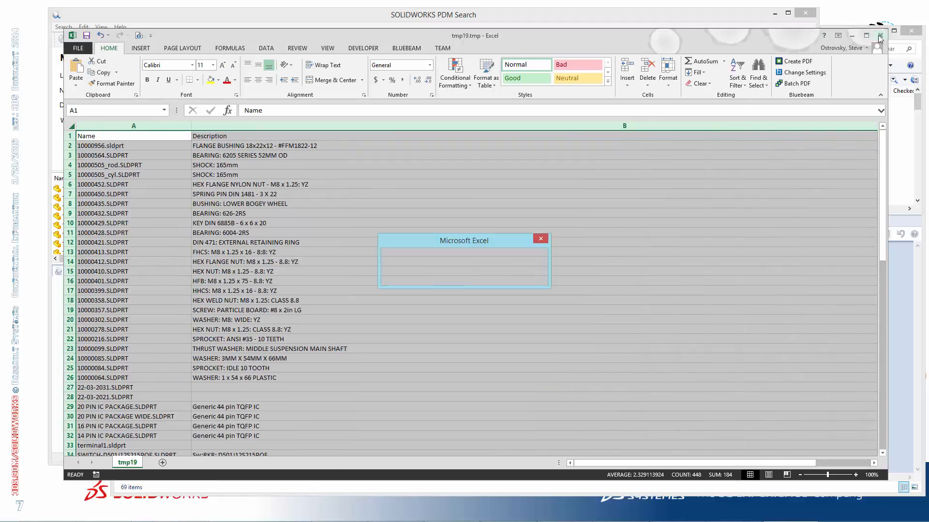
{"action": "left_click", "coordinate": [462, 277]}
Rerun the search with the Vendor condition's value set to * and check the Vendor column in the results
{"action": "left_click", "coordinate": [655, 89]}
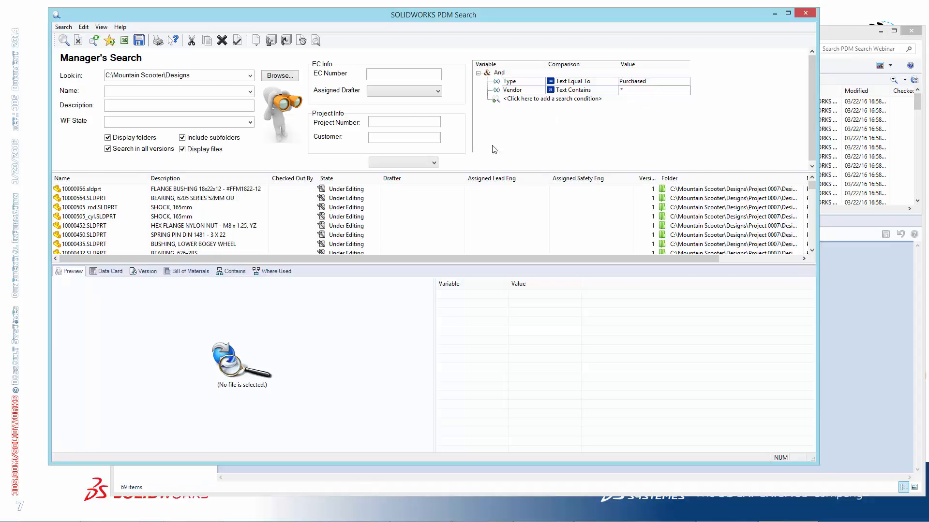
{"action": "left_click", "coordinate": [63, 40]}
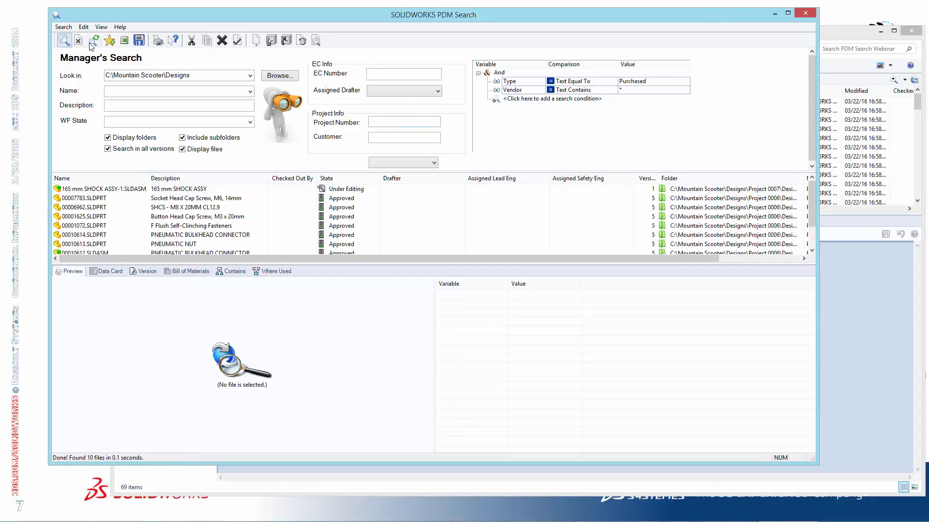
{"action": "left_click_drag", "start_coordinate": [484, 258], "coordinate": [565, 258]}
{"action": "left_click_drag", "start_coordinate": [811, 201], "coordinate": [812, 260]}
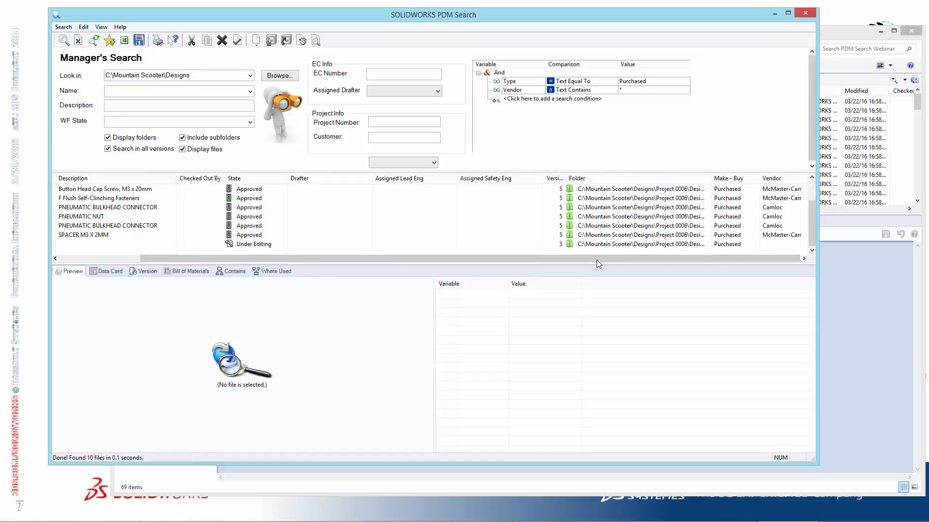
{"action": "left_click_drag", "start_coordinate": [419, 259], "coordinate": [155, 260]}
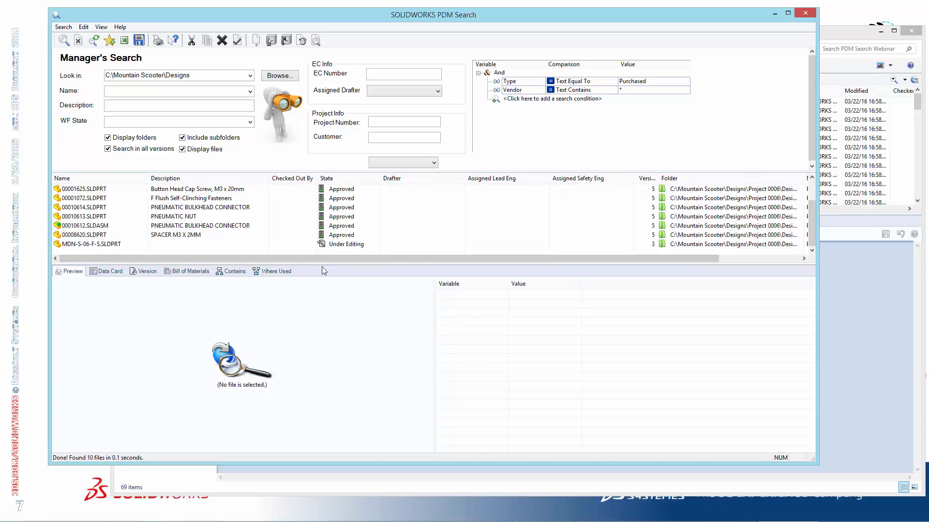
{"action": "left_click_drag", "start_coordinate": [337, 260], "coordinate": [418, 260]}
Turn off Search in all versions, rerun the search and review the results
{"action": "left_click", "coordinate": [106, 150]}
{"action": "left_click", "coordinate": [64, 41]}
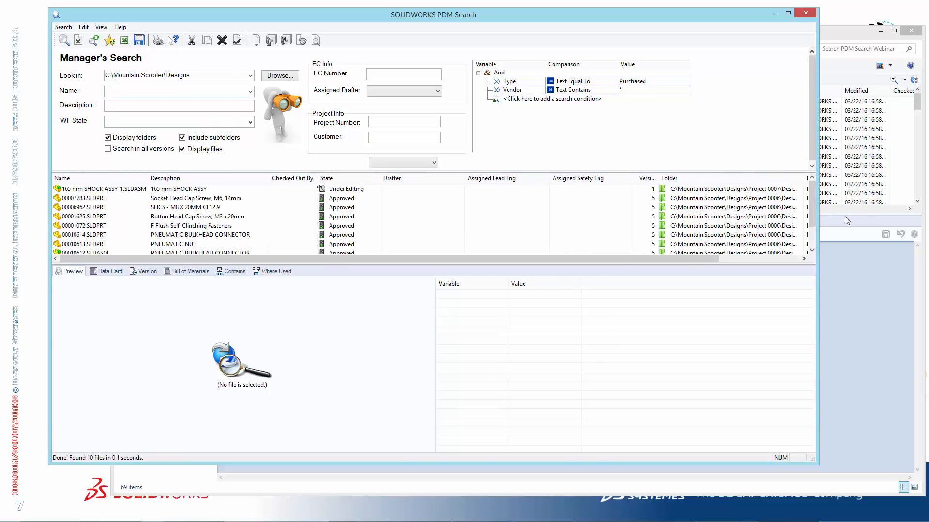
{"action": "scroll", "coordinate": [812, 208], "scroll_direction": "down", "scroll_amount": 1}
{"action": "left_click_drag", "start_coordinate": [692, 262], "coordinate": [423, 262]}
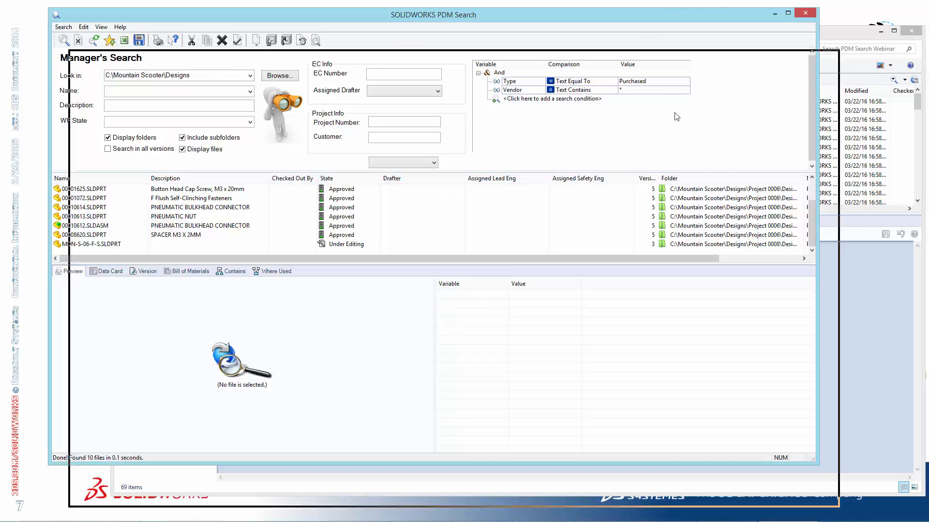
Check the search card commands available in the DesignData folder window, return to the search window and close it
{"action": "left_click_drag", "start_coordinate": [645, 20], "coordinate": [671, 238]}
{"action": "left_click", "coordinate": [341, 82]}
{"action": "left_click", "coordinate": [341, 82]}
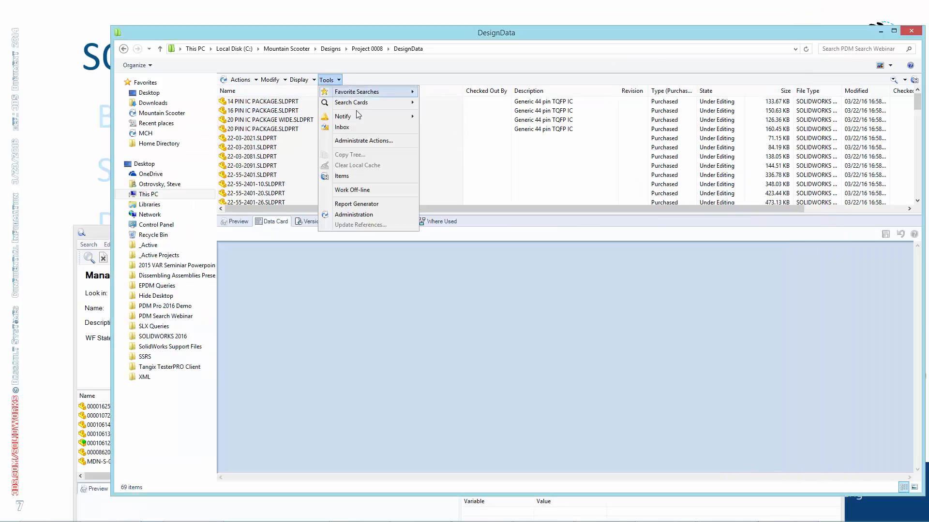
{"action": "mouse_move", "coordinate": [358, 102]}
{"action": "left_click", "coordinate": [96, 233]}
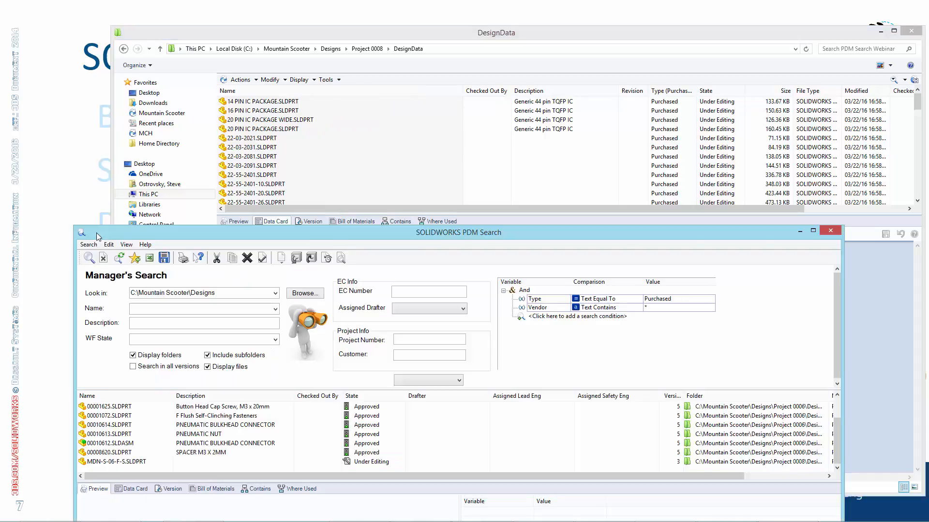
{"action": "left_click_drag", "start_coordinate": [164, 232], "coordinate": [130, 60]}
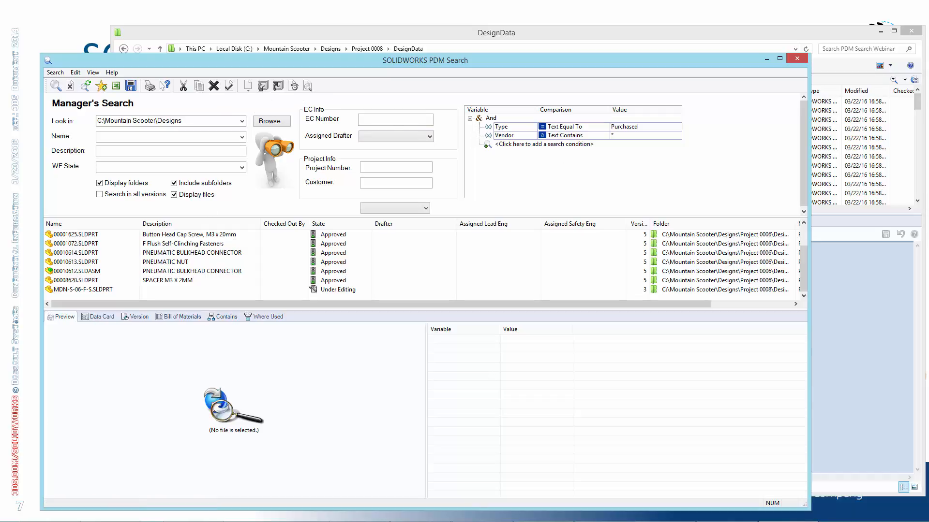
{"action": "left_click", "coordinate": [797, 59]}
{"action": "left_click", "coordinate": [71, 118]}
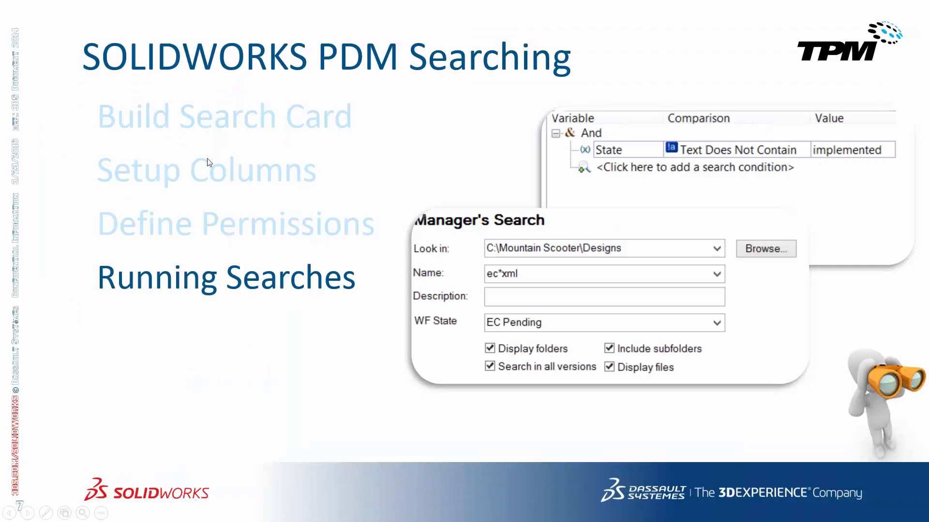
{"action": "left_click", "coordinate": [459, 163]}
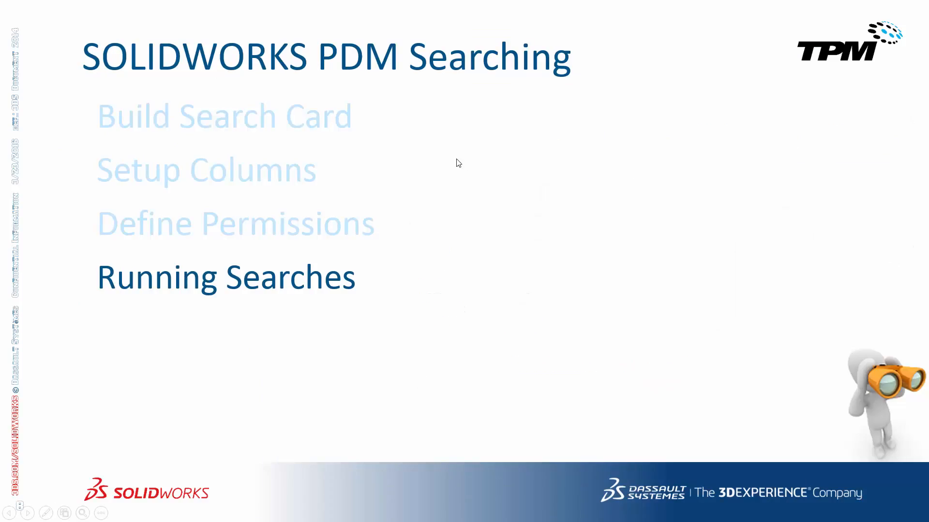
{"action": "left_click", "coordinate": [459, 172]}
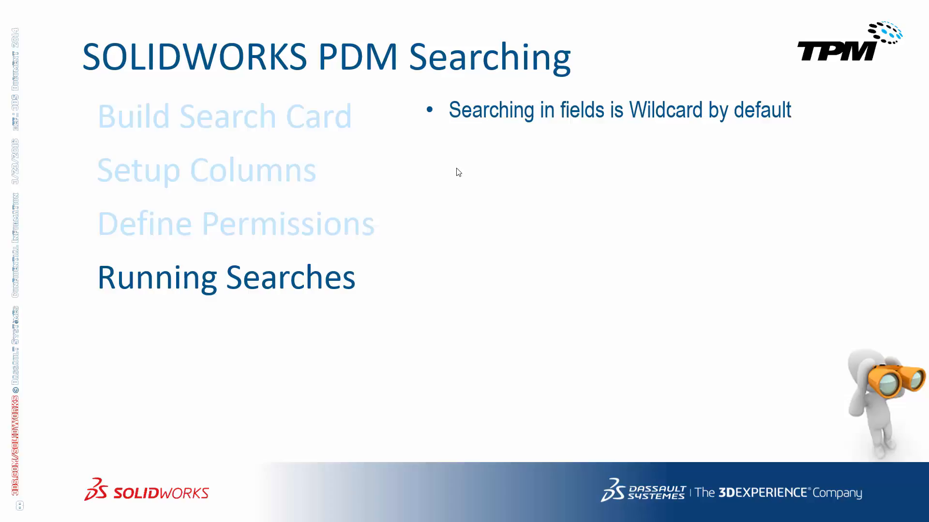
{"action": "left_click", "coordinate": [637, 231]}
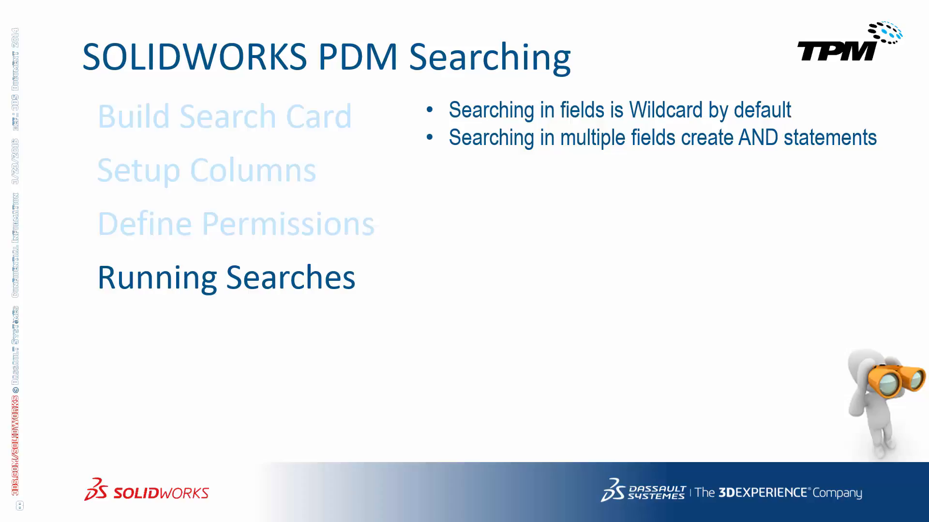
Switch from the slide show to the window showing the root of the Mountain Scooter vault
{"action": "key", "text": "alt+Tab"}
{"action": "key", "text": "alt+Tab"}
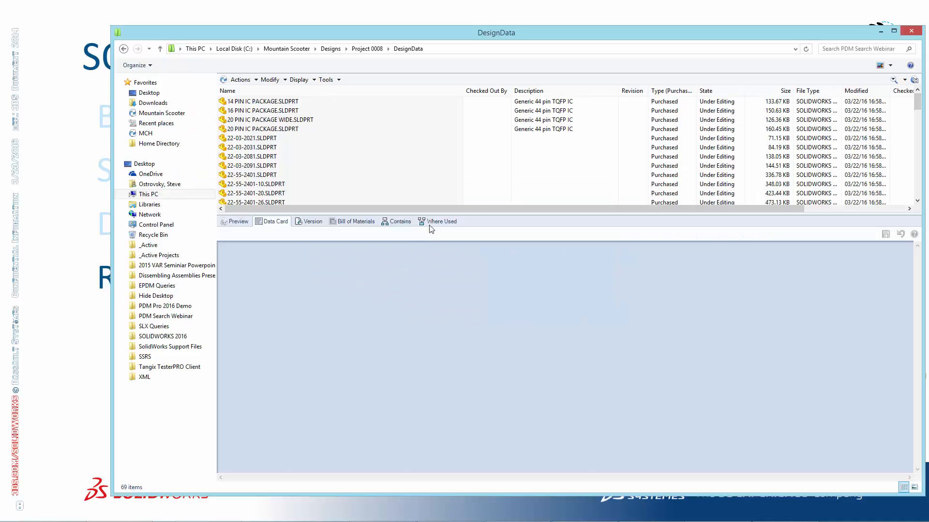
{"action": "key", "text": "alt+Tab"}
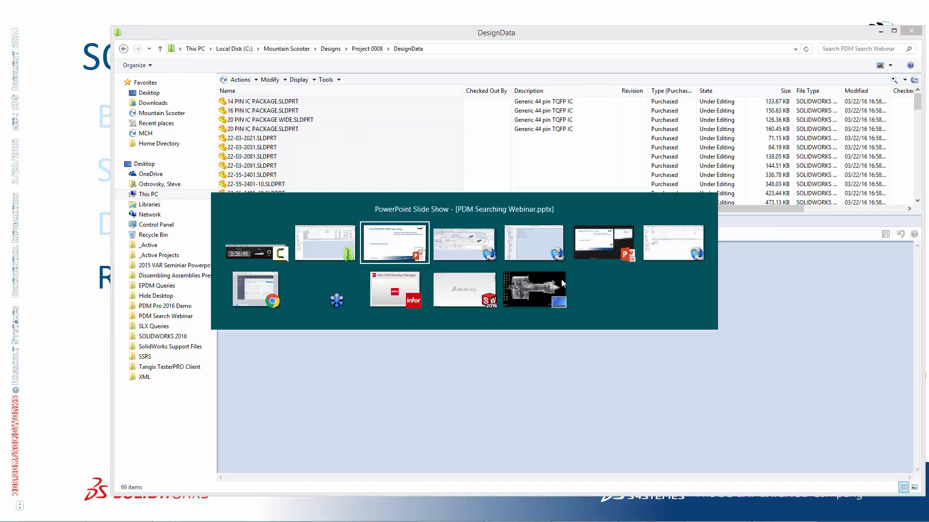
{"action": "left_click", "coordinate": [456, 248]}
{"action": "left_click", "coordinate": [854, 18]}
{"action": "key", "text": "alt+Tab"}
{"action": "key", "text": "alt+Tab"}
{"action": "key", "text": "alt+Tab"}
{"action": "key", "text": "alt+Tab"}
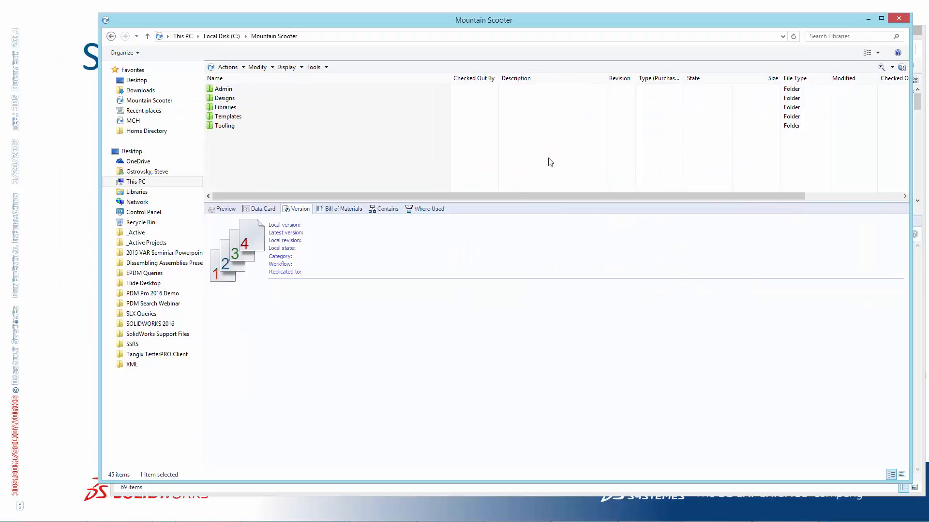
{"action": "left_click", "coordinate": [313, 67]}
{"action": "mouse_move", "coordinate": [351, 92]}
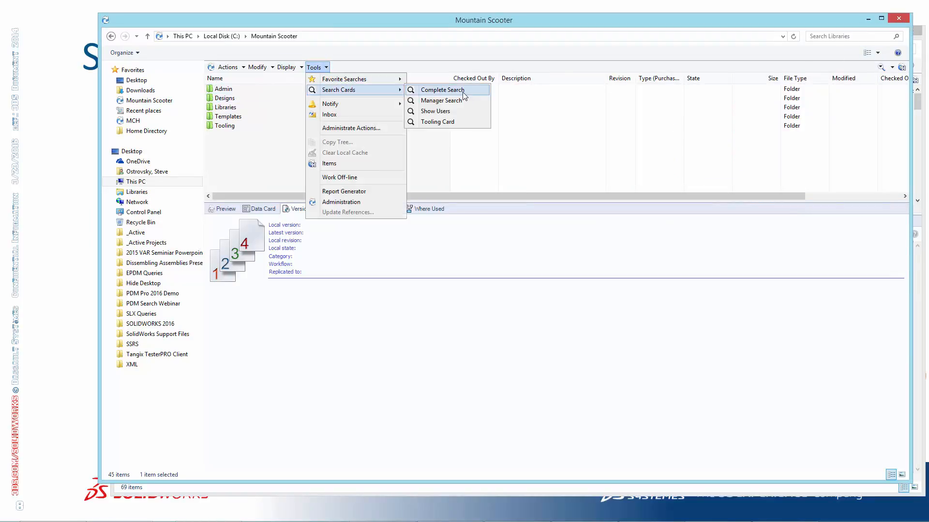
{"action": "left_click", "coordinate": [463, 93]}
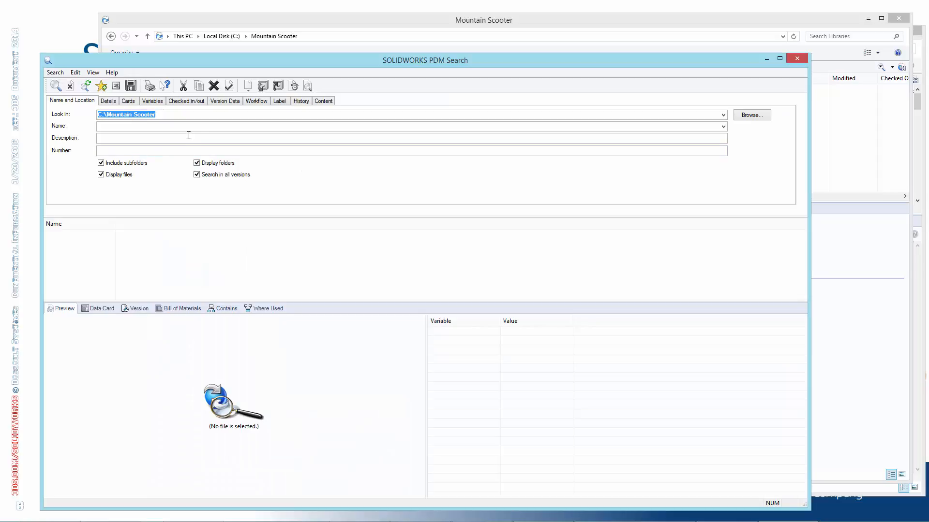
{"action": "left_click", "coordinate": [798, 59]}
Open the Manager's Search card, search C:\Mountain Scooter\Designs for the name switch, and widen the results' Name column
{"action": "left_click", "coordinate": [316, 68]}
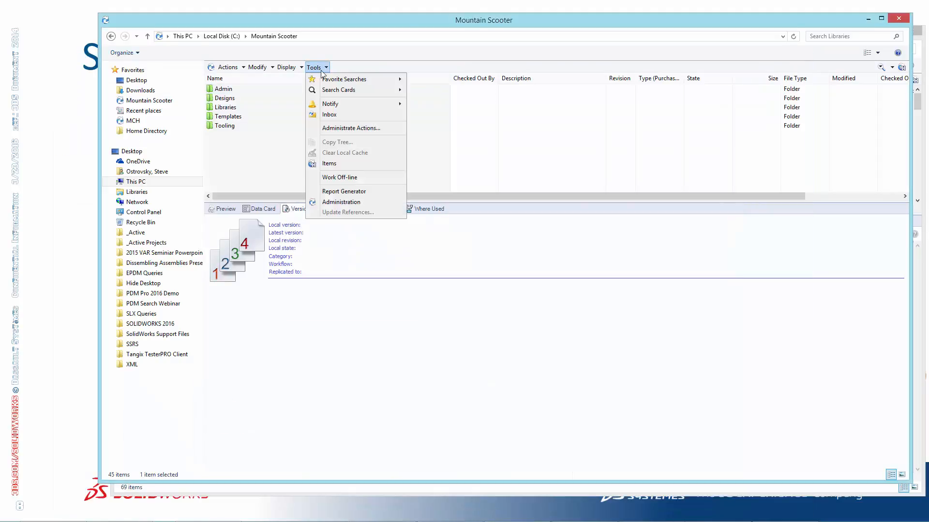
{"action": "left_click", "coordinate": [418, 125]}
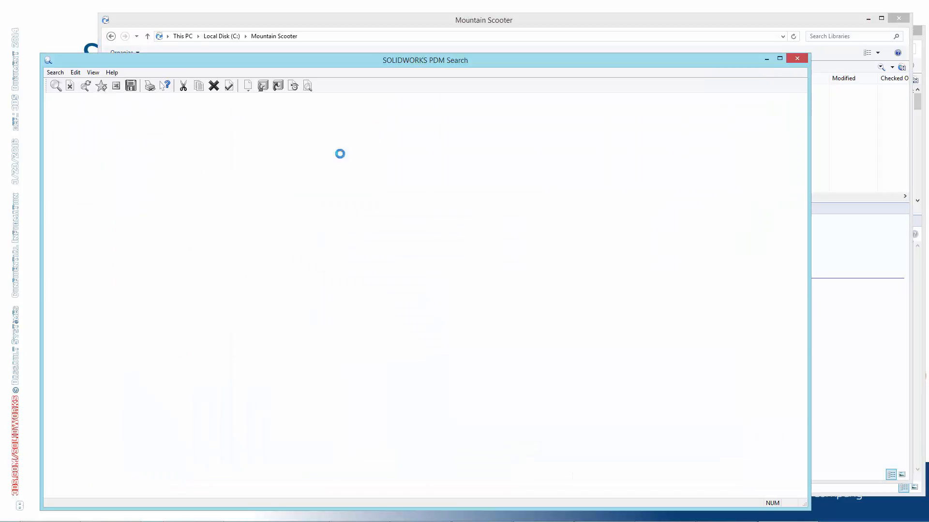
{"action": "left_click", "coordinate": [157, 140]}
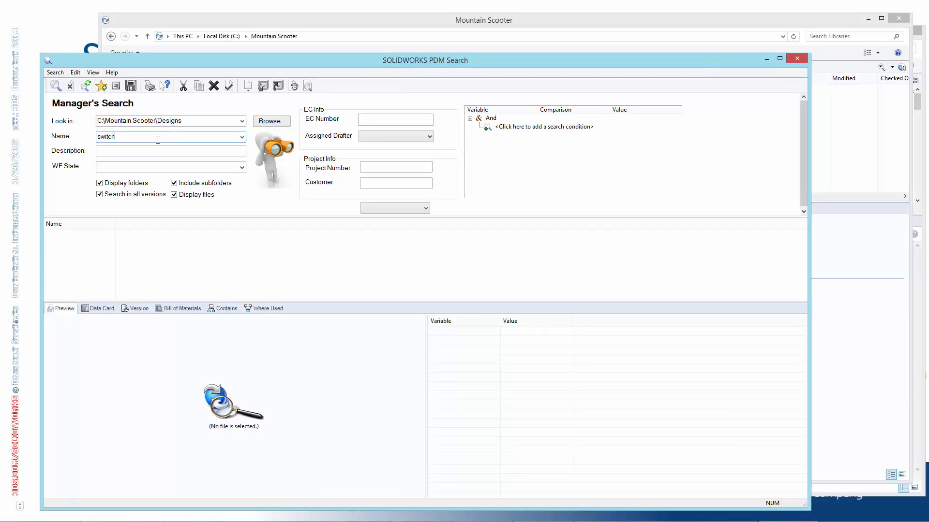
{"action": "type", "text": "switch"}
{"action": "key", "text": "Return"}
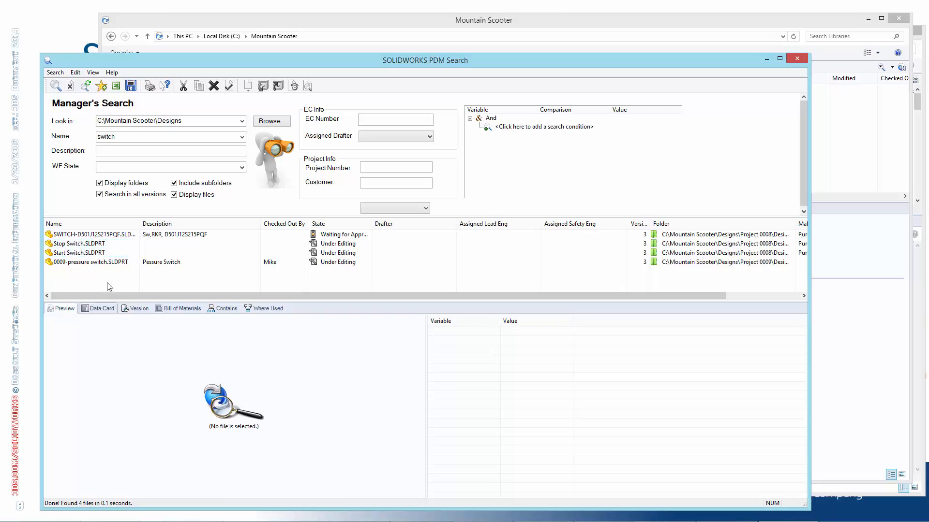
{"action": "left_click_drag", "start_coordinate": [141, 224], "coordinate": [196, 224]}
Set Look in to the vault root C:\Mountain Scooter and rerun the search for the name switch
{"action": "double_click", "coordinate": [116, 137]}
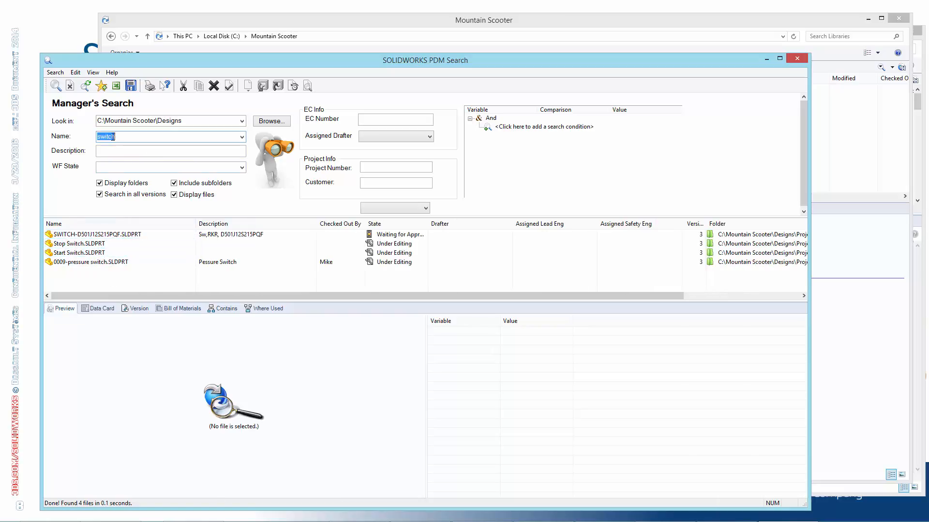
{"action": "left_click", "coordinate": [129, 137]}
{"action": "left_click", "coordinate": [241, 121]}
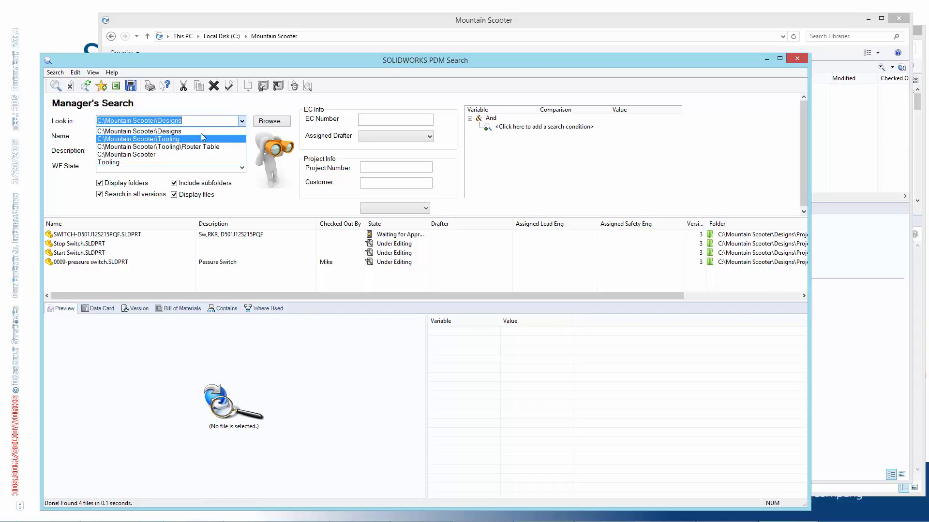
{"action": "left_click", "coordinate": [174, 155]}
{"action": "left_click", "coordinate": [56, 86]}
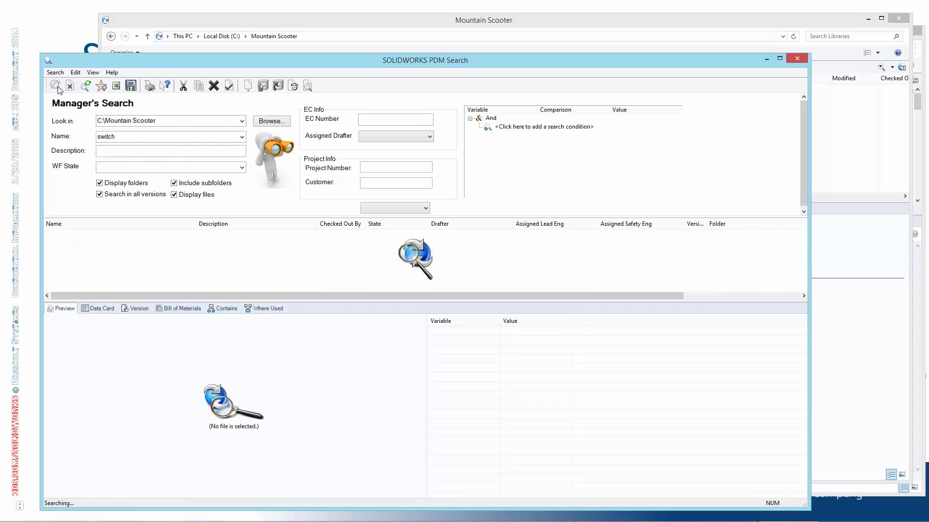
Expand the Name criterion to stop switch and run the search
{"action": "left_click", "coordinate": [174, 151]}
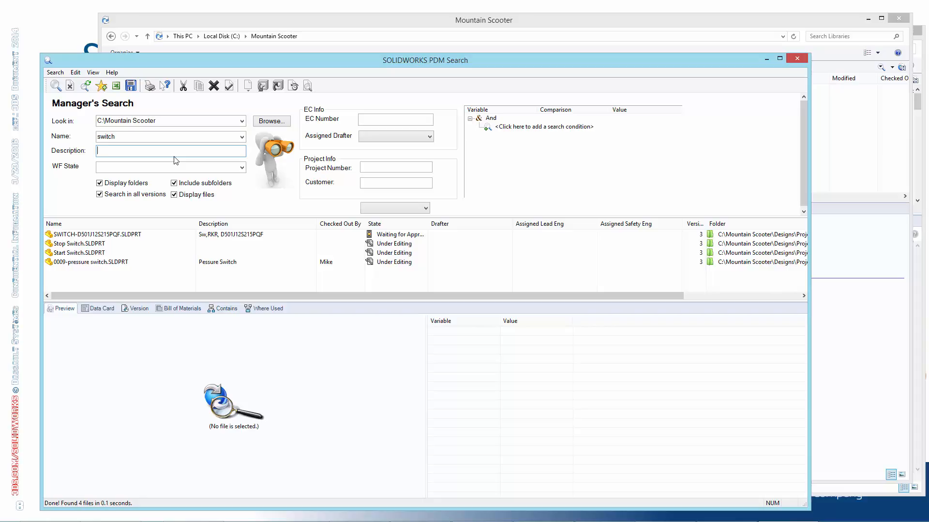
{"action": "double_click", "coordinate": [104, 137]}
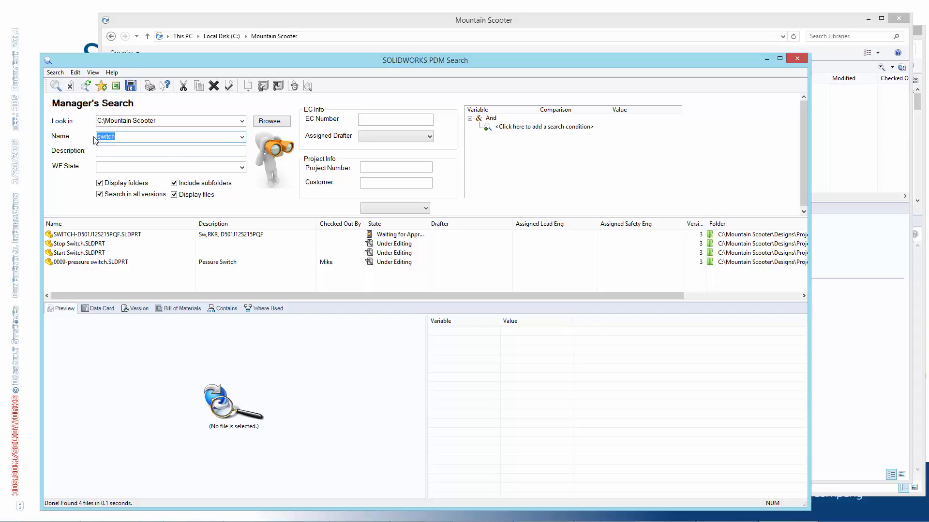
{"action": "left_click", "coordinate": [98, 137]}
{"action": "type", "text": "stop"}
{"action": "key", "text": "Return"}
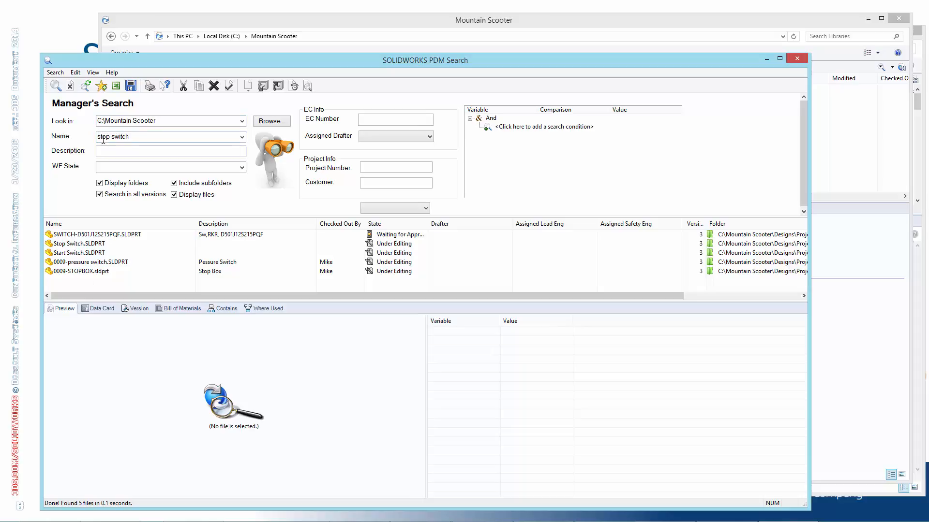
Reduce the Name criterion to switch and rerun the search for comparison
{"action": "left_click_drag", "start_coordinate": [133, 139], "coordinate": [98, 137]}
{"action": "left_click", "coordinate": [113, 138]}
{"action": "key", "text": "BackSpace"}
{"action": "left_click", "coordinate": [55, 86]}
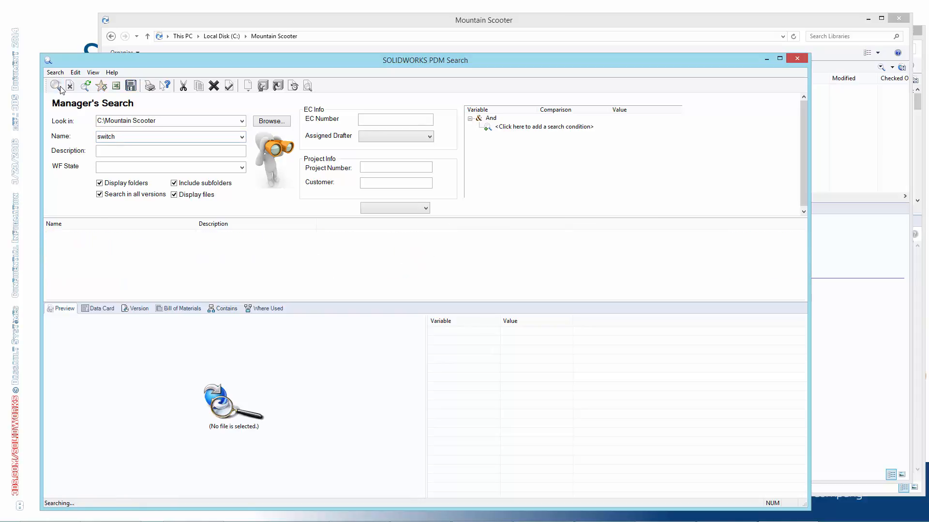
Rerun the search with the Name criterion stop switch and view the data card of 0009-STOPBOX.sldprt
{"action": "double_click", "coordinate": [99, 137]}
{"action": "left_click", "coordinate": [111, 133]}
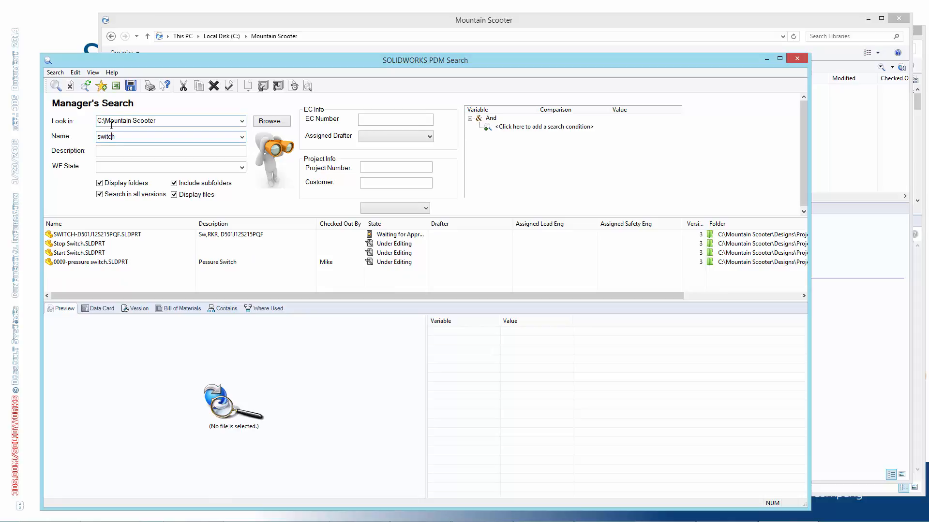
{"action": "type", "text": "stop"}
{"action": "key", "text": "BackSpace"}
{"action": "key", "text": "BackSpace"}
{"action": "type", "text": "stop"}
{"action": "key", "text": "Return"}
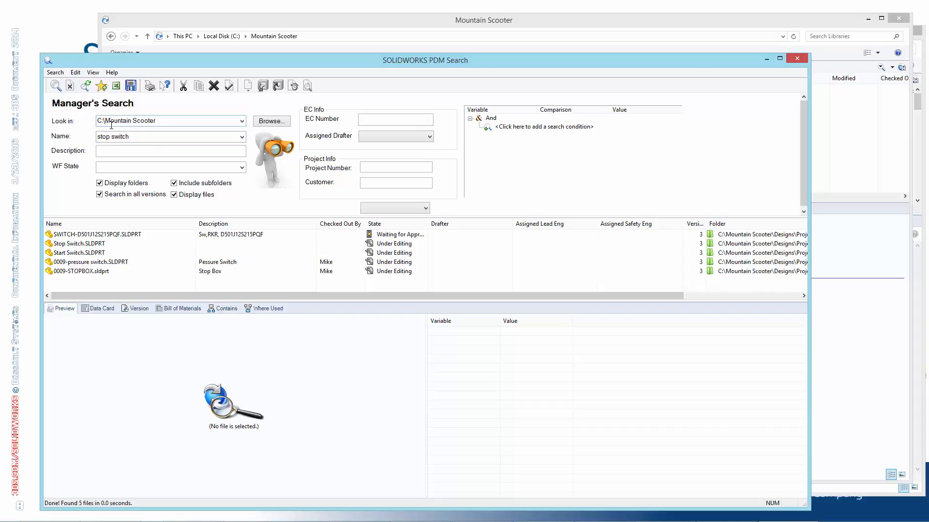
{"action": "left_click", "coordinate": [118, 272]}
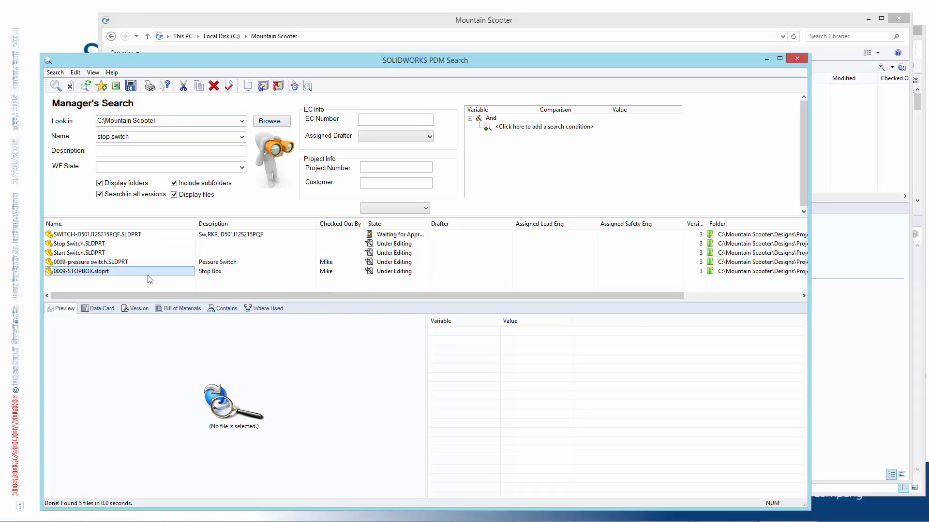
{"action": "left_click", "coordinate": [108, 308]}
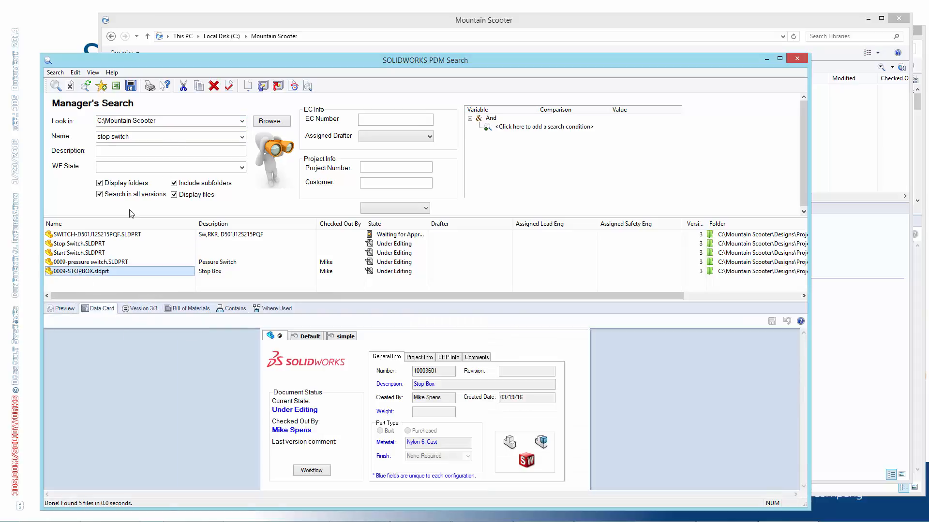
Search for the name switch with the description stop, and repeat the search with Search in all versions turned off
{"action": "left_click", "coordinate": [113, 137]}
{"action": "left_click_drag", "start_coordinate": [112, 138], "coordinate": [58, 140]}
{"action": "key", "text": "Delete"}
{"action": "left_click", "coordinate": [118, 152]}
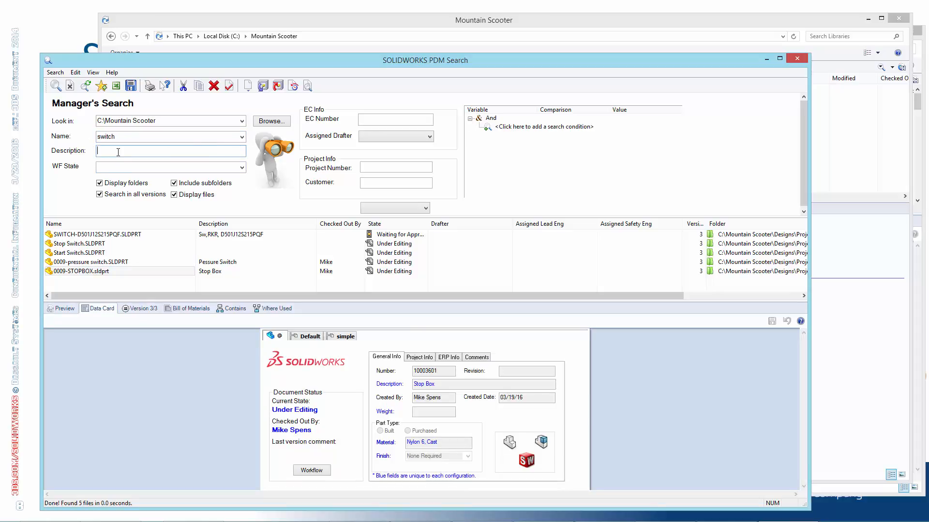
{"action": "type", "text": "stop"}
{"action": "left_click", "coordinate": [55, 85]}
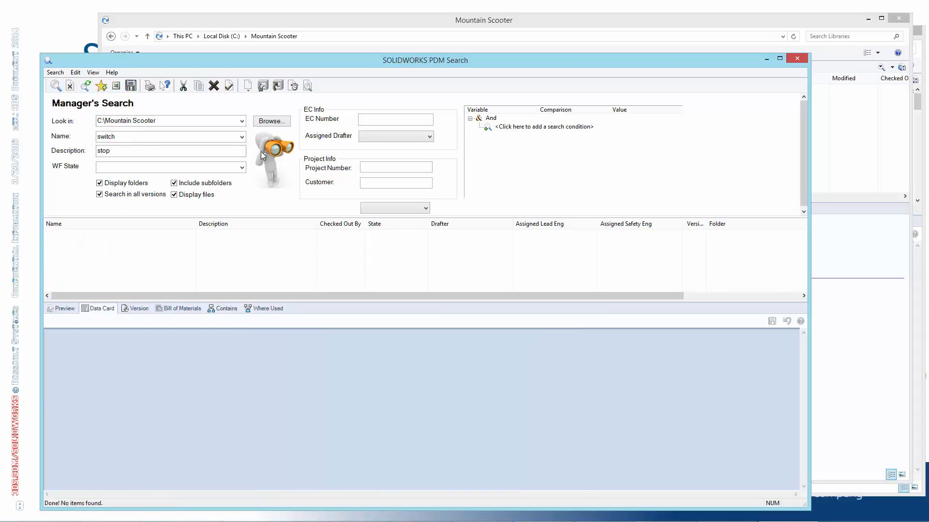
{"action": "left_click", "coordinate": [100, 194]}
{"action": "left_click", "coordinate": [56, 85]}
Clear the Name criterion, search by the description stop alone, and view the data card of 0009-STOPBOX.sldprt
{"action": "double_click", "coordinate": [138, 137]}
{"action": "key", "text": "Delete"}
{"action": "left_click", "coordinate": [55, 85]}
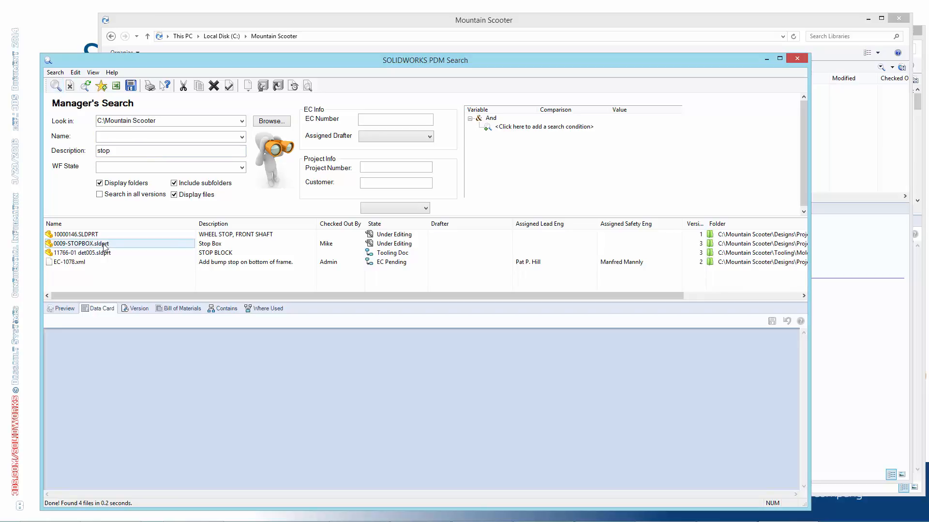
{"action": "left_click", "coordinate": [77, 246]}
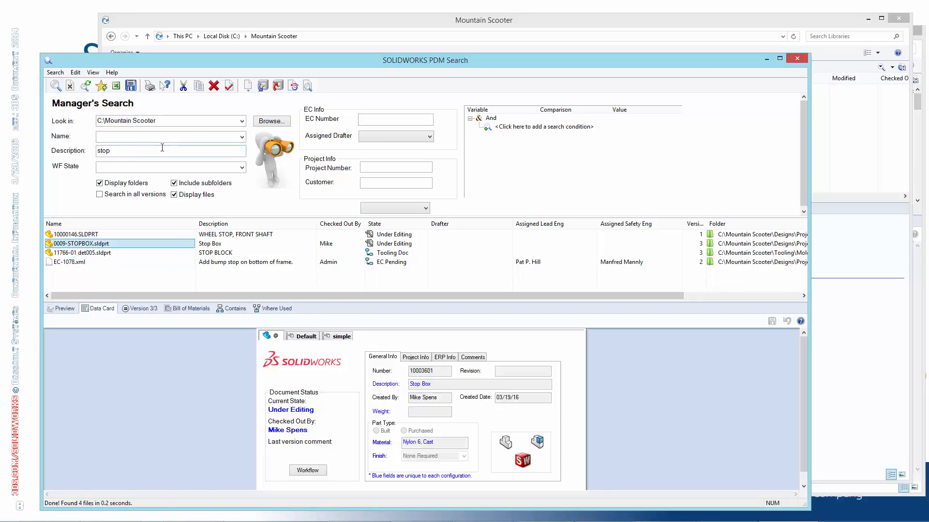
Set the Name criterion back to switch alongside the description stop and rerun the search
{"action": "left_click", "coordinate": [145, 139]}
{"action": "type", "text": "switch"}
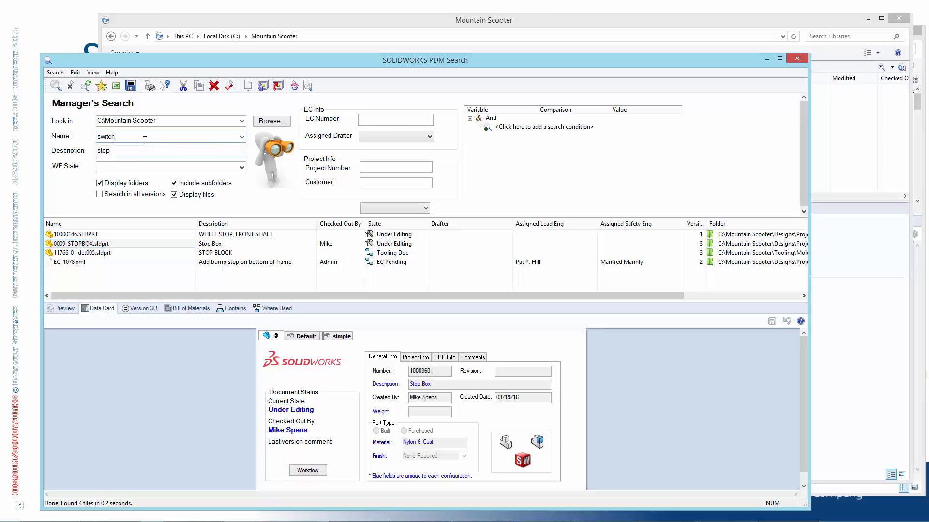
{"action": "left_click", "coordinate": [57, 85]}
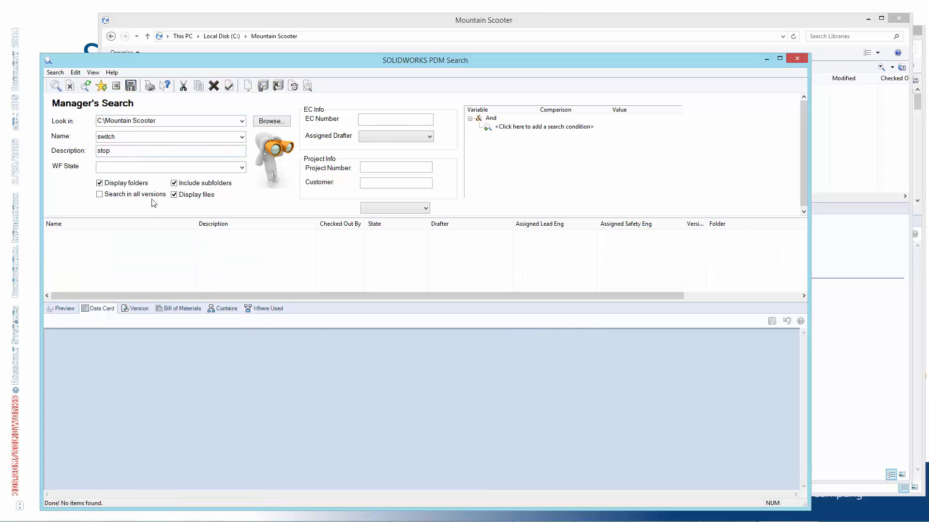
Search for the name box with the description stop, and compare the file name and data card description of 0009-STOPBOX.sldprt
{"action": "left_click_drag", "start_coordinate": [124, 137], "coordinate": [48, 129]}
{"action": "type", "text": "box"}
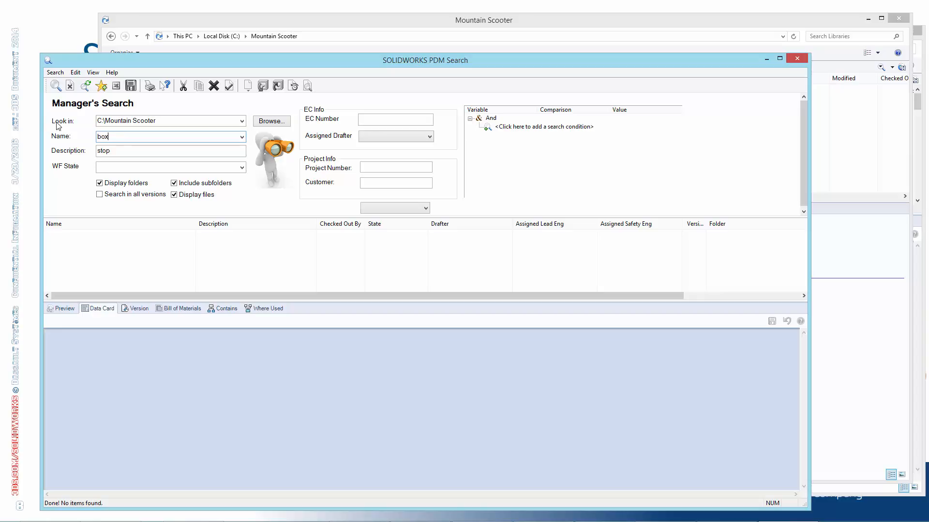
{"action": "left_click", "coordinate": [57, 86]}
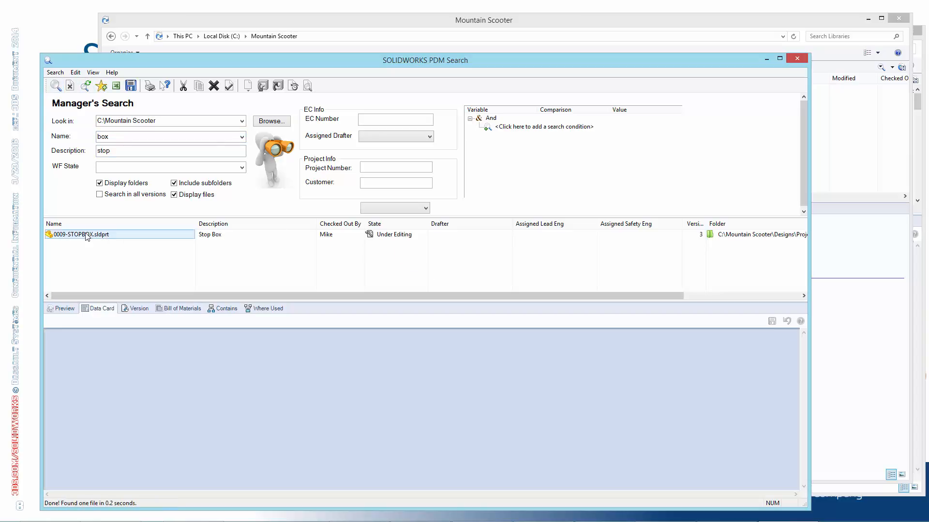
{"action": "left_click", "coordinate": [87, 236]}
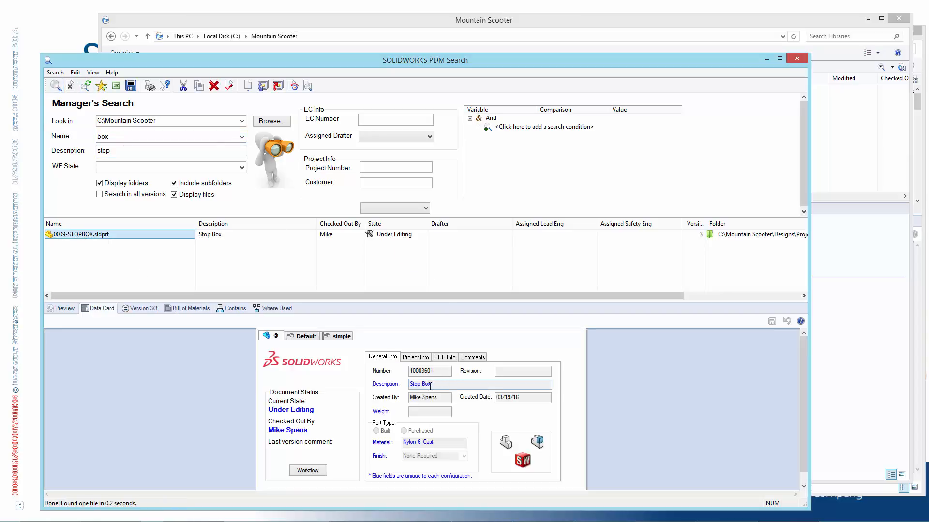
{"action": "left_click_drag", "start_coordinate": [421, 384], "coordinate": [390, 384]}
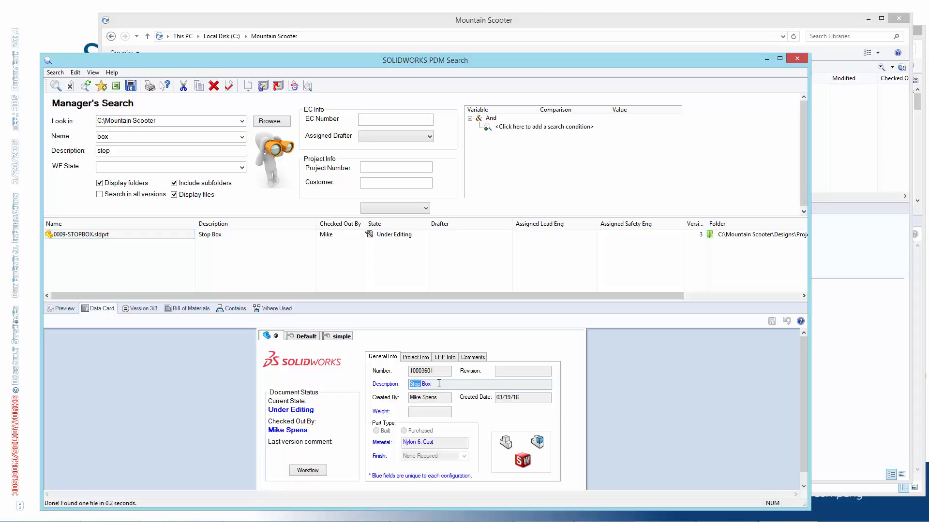
{"action": "left_click", "coordinate": [98, 231]}
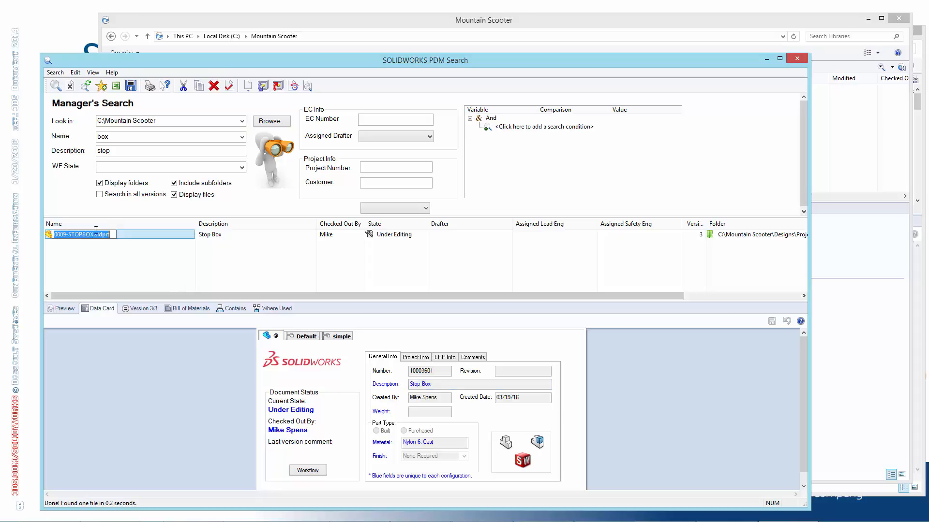
{"action": "left_click", "coordinate": [117, 257]}
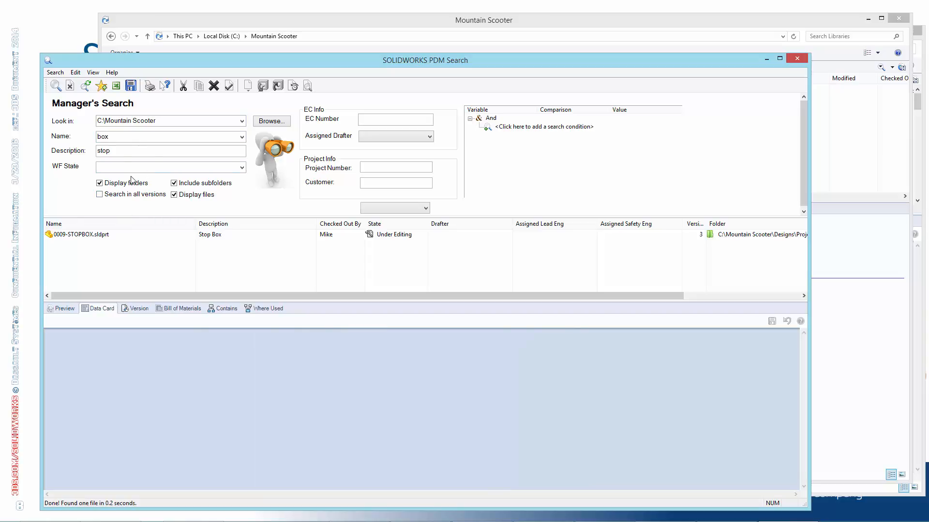
Reset the Manager's Search card to its default criteria and return to the slide show
{"action": "left_click", "coordinate": [147, 155]}
{"action": "double_click", "coordinate": [105, 136]}
{"action": "left_click", "coordinate": [115, 136]}
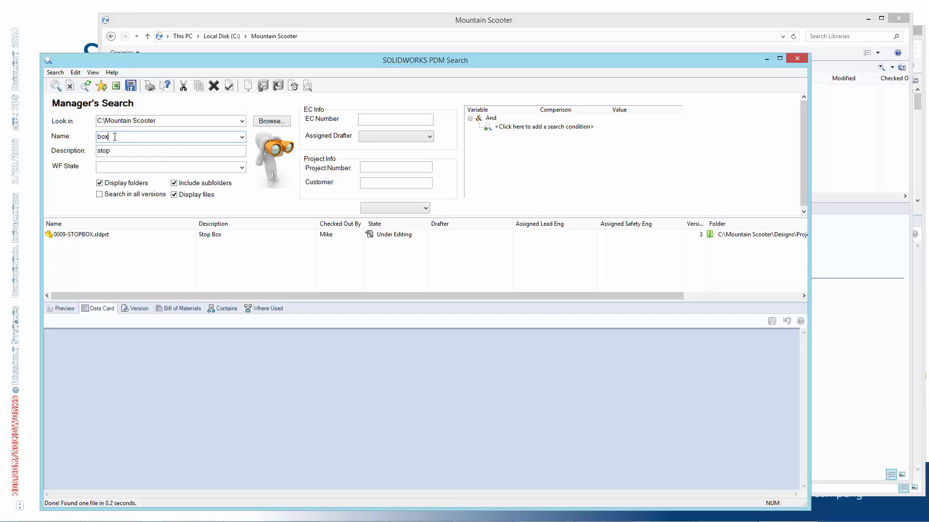
{"action": "left_click", "coordinate": [86, 86]}
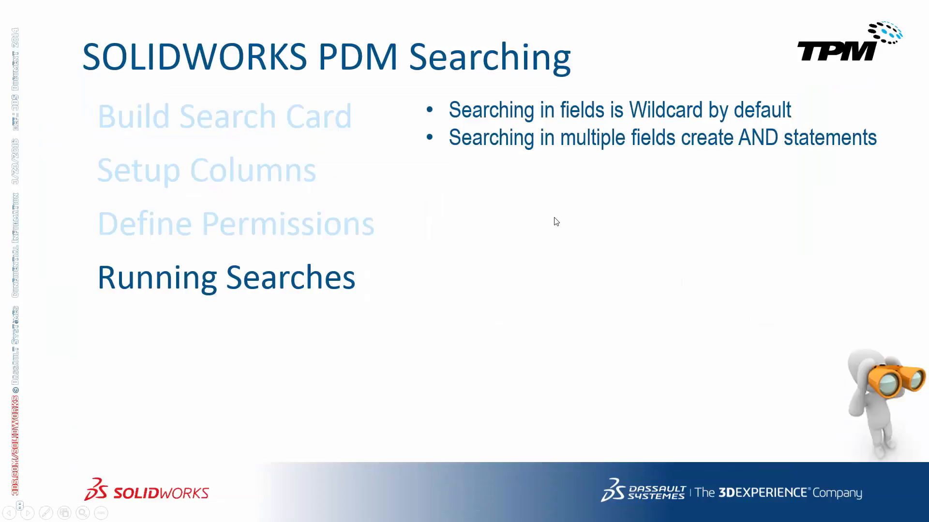
{"action": "left_click", "coordinate": [560, 227]}
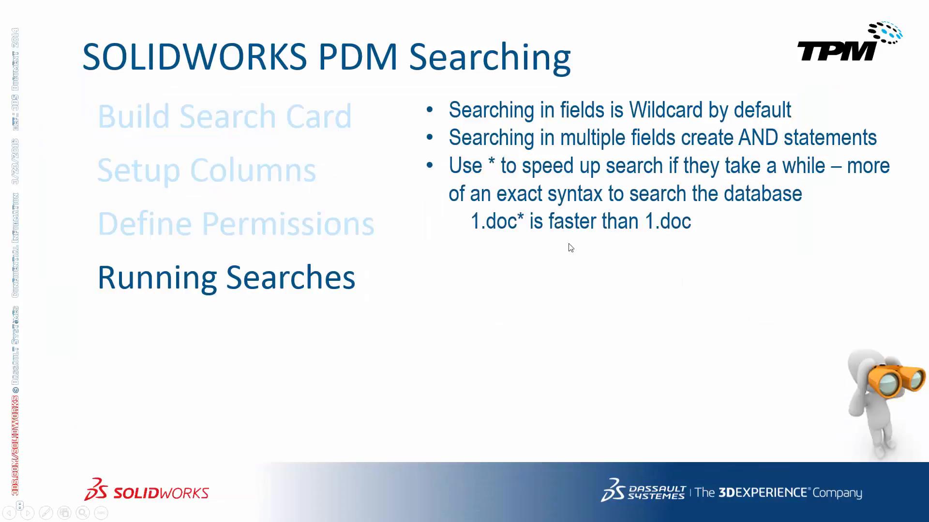
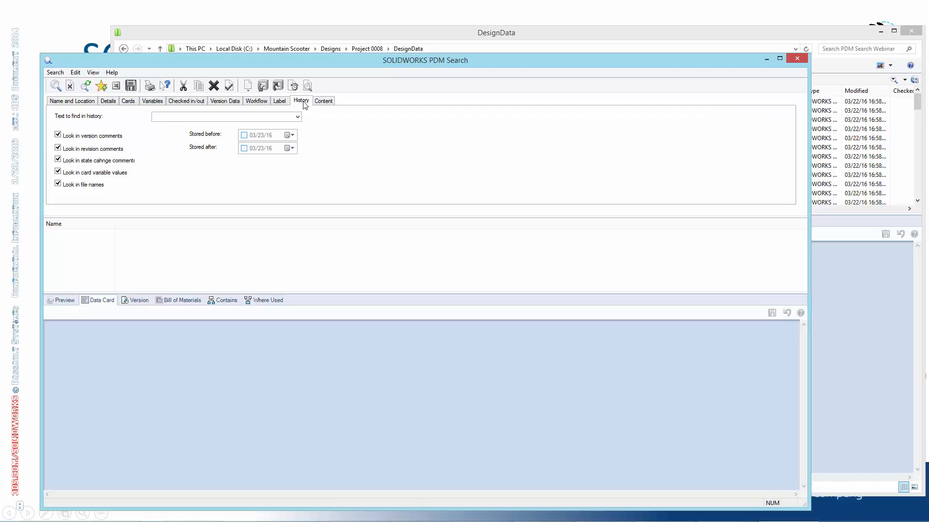
Review the history search options and enter stop as the text to find in history
{"action": "left_click", "coordinate": [255, 118]}
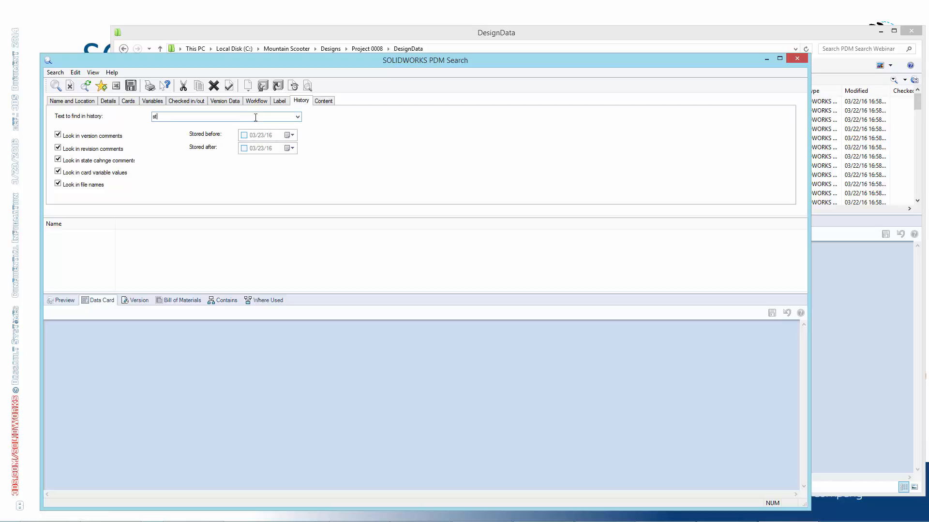
{"action": "left_click", "coordinate": [78, 136]}
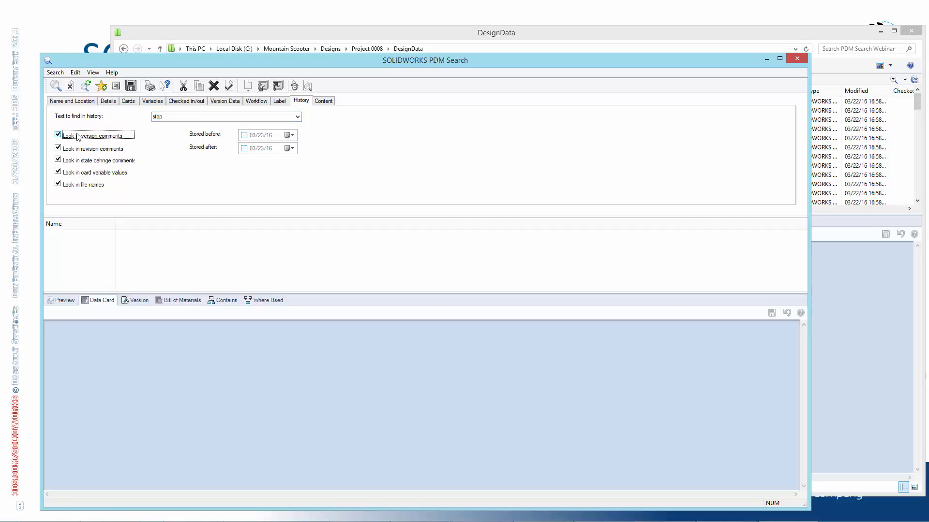
{"action": "left_click", "coordinate": [80, 149]}
{"action": "left_click", "coordinate": [82, 162]}
{"action": "left_click", "coordinate": [82, 172]}
{"action": "left_click", "coordinate": [78, 185]}
{"action": "left_click", "coordinate": [170, 117]}
{"action": "left_click", "coordinate": [180, 118]}
Limit the history search to card variable values by turning off the comment and file name options, and run it
{"action": "left_click", "coordinate": [86, 137]}
{"action": "left_click", "coordinate": [104, 152]}
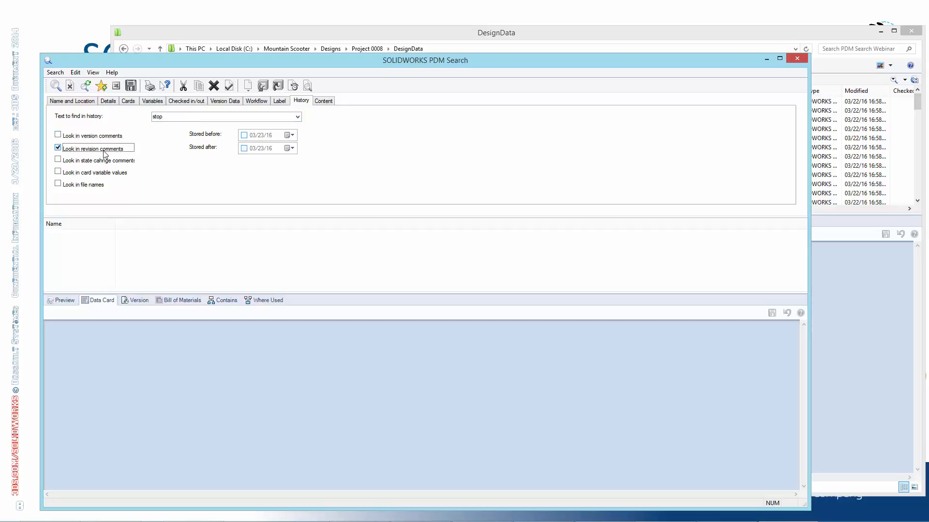
{"action": "left_click", "coordinate": [103, 152]}
{"action": "left_click", "coordinate": [117, 162]}
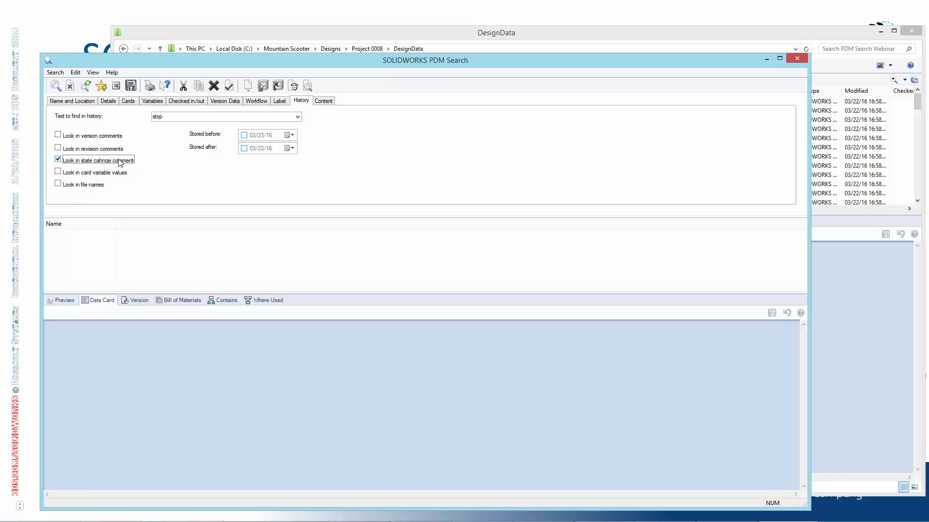
{"action": "left_click", "coordinate": [114, 164]}
{"action": "left_click", "coordinate": [72, 186]}
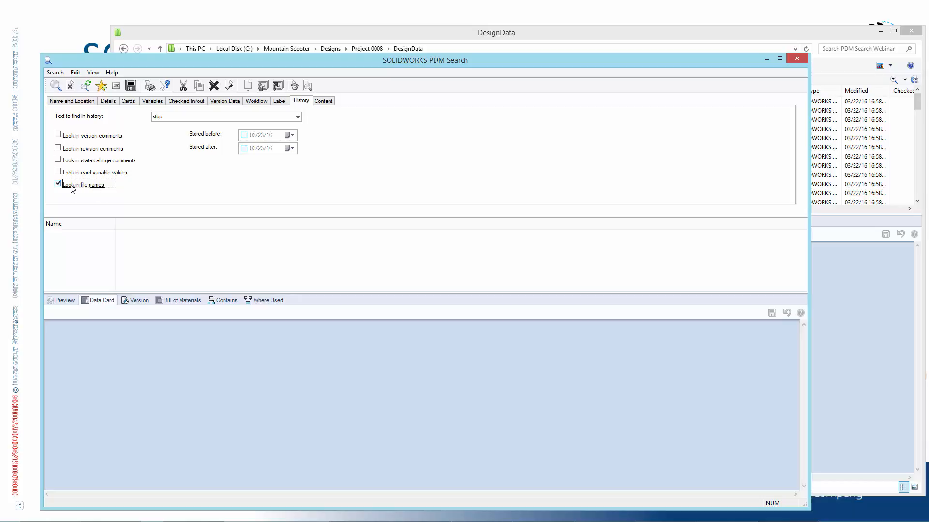
{"action": "left_click", "coordinate": [102, 185]}
{"action": "left_click", "coordinate": [110, 174]}
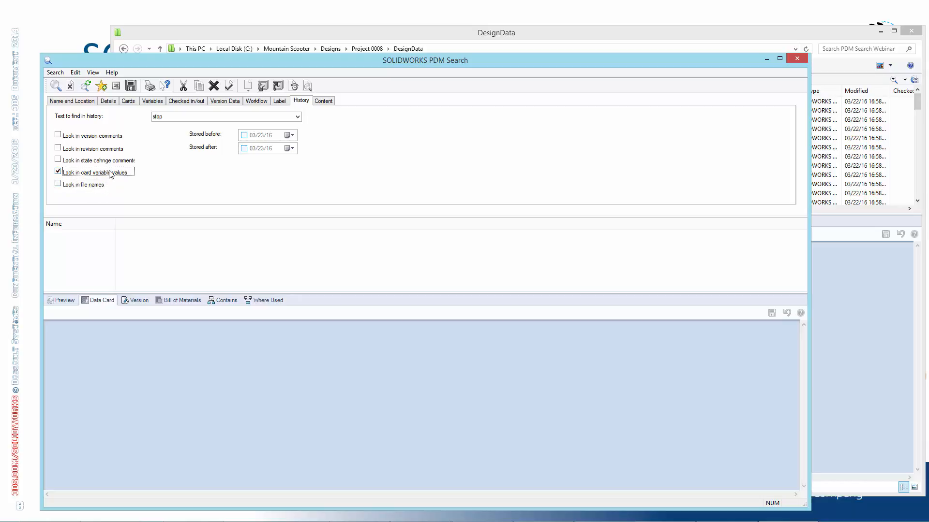
{"action": "left_click", "coordinate": [56, 86]}
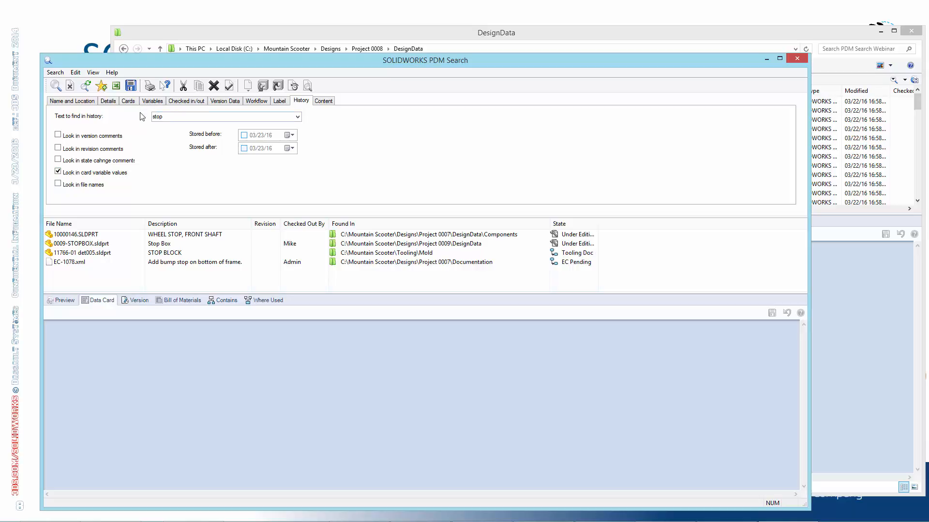
Widen the State column and examine the general description on the data card of EC-1078.xml
{"action": "left_click_drag", "start_coordinate": [599, 224], "coordinate": [642, 224]}
{"action": "left_click", "coordinate": [65, 265]}
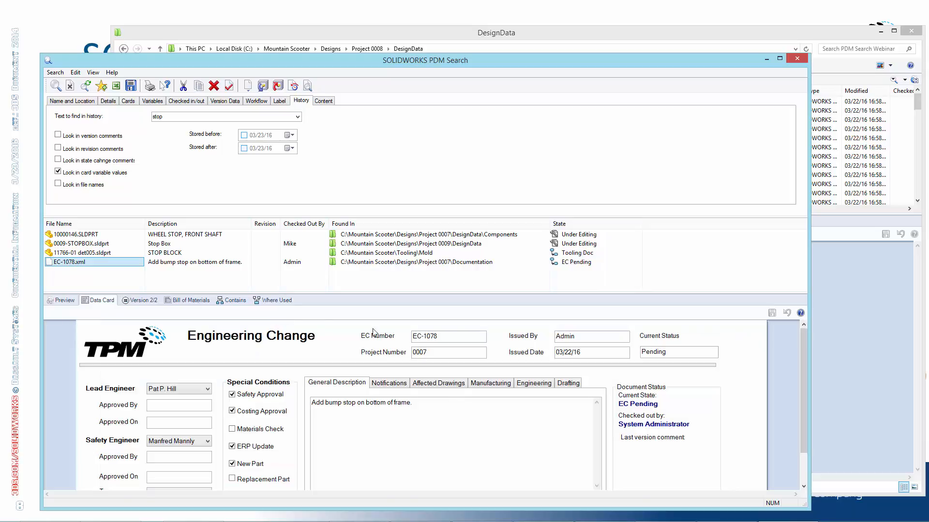
{"action": "left_click_drag", "start_coordinate": [358, 403], "coordinate": [334, 404]}
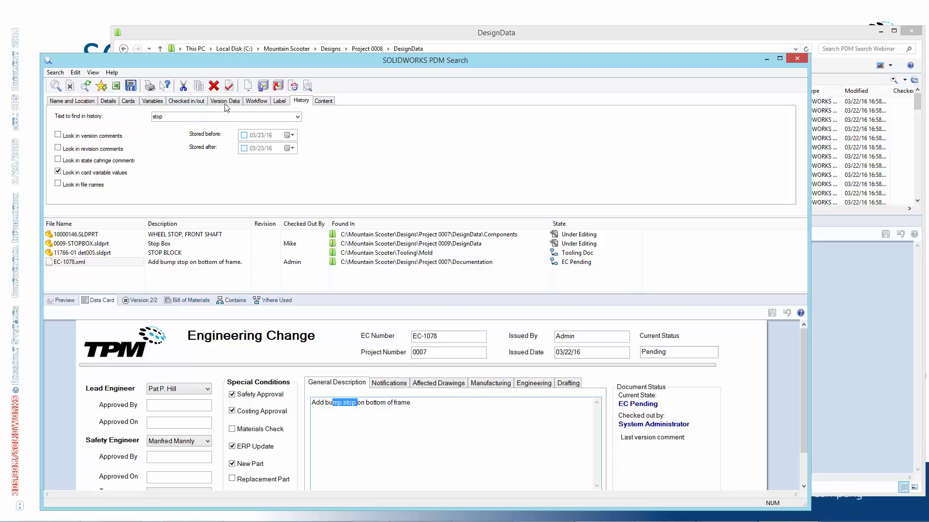
Limit the search to files in the EC Pending state, rerun it, and view the data card of EC-1078.xml
{"action": "left_click", "coordinate": [256, 101]}
{"action": "left_click", "coordinate": [288, 118]}
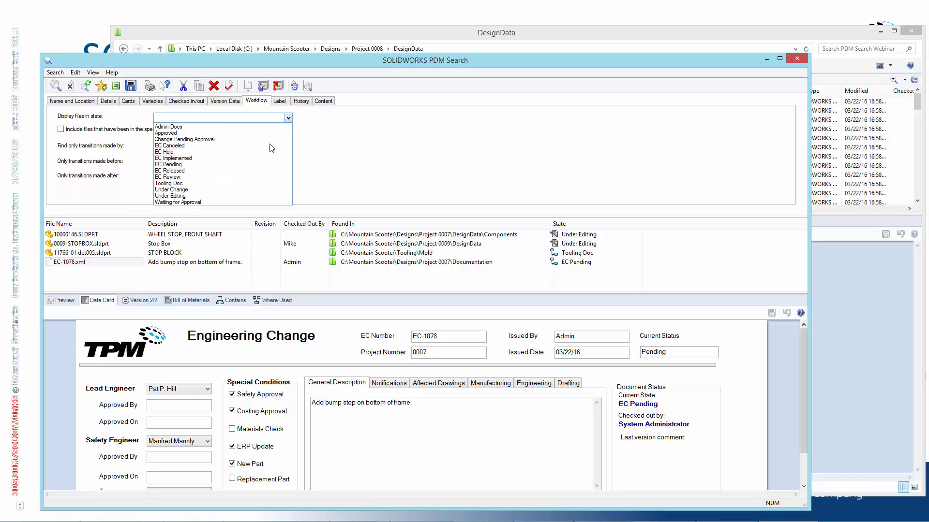
{"action": "left_click", "coordinate": [268, 164]}
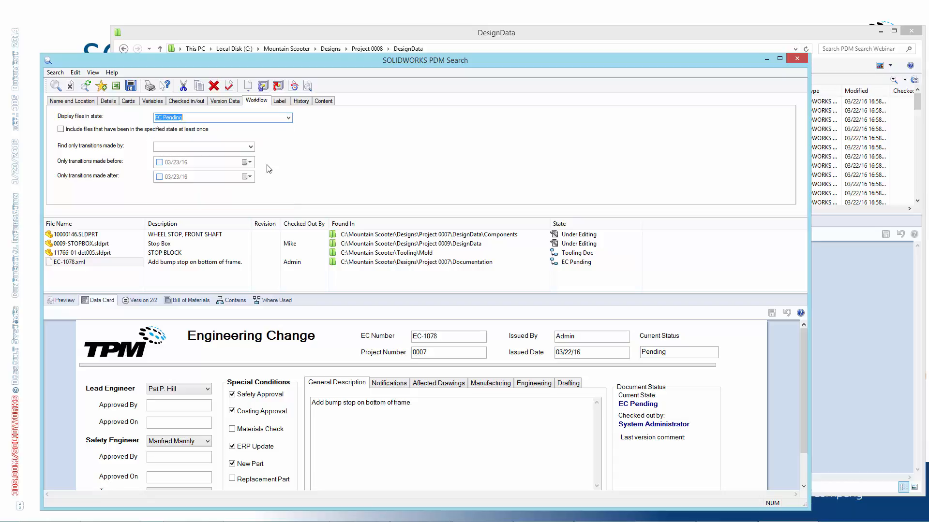
{"action": "left_click", "coordinate": [301, 101]}
{"action": "left_click", "coordinate": [55, 85]}
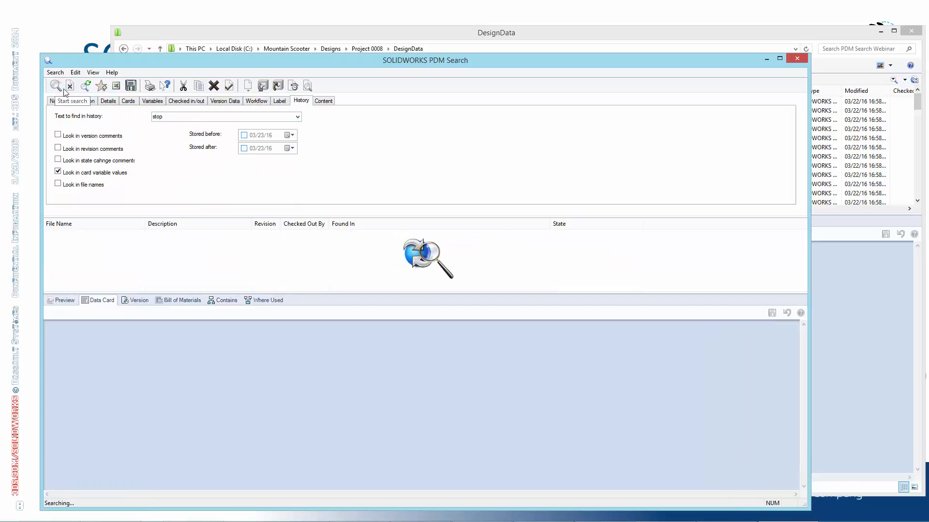
{"action": "left_click", "coordinate": [67, 235]}
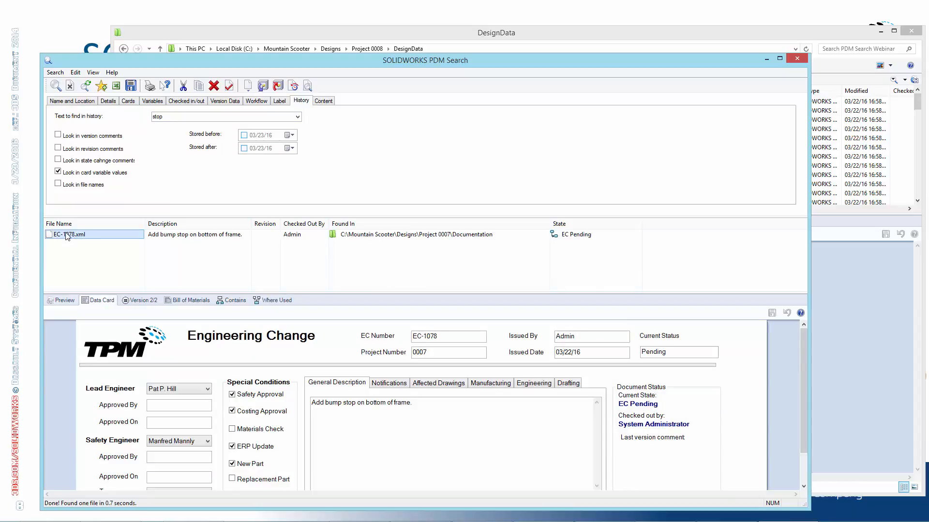
Clear the search criteria, add an <Any Variable> Text Contains stop condition, and run the search
{"action": "left_click", "coordinate": [88, 88]}
{"action": "left_click", "coordinate": [153, 102]}
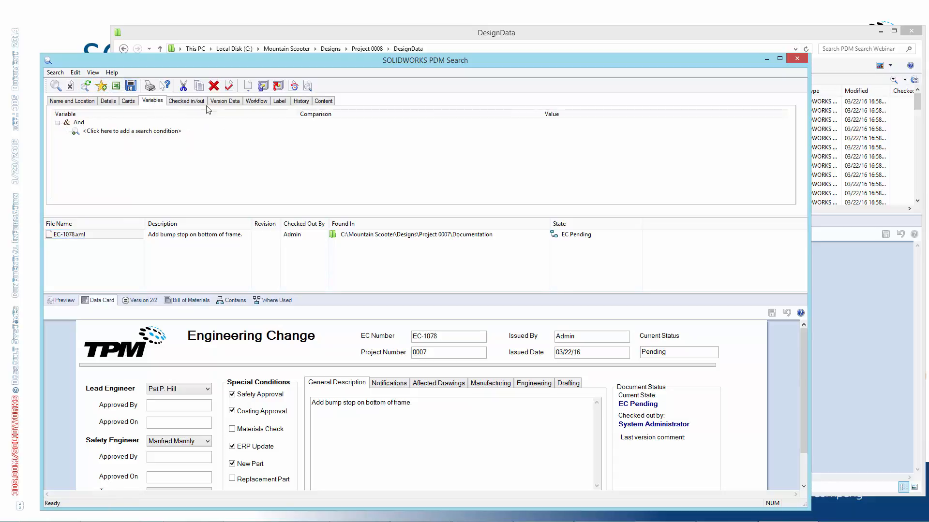
{"action": "left_click", "coordinate": [114, 135]}
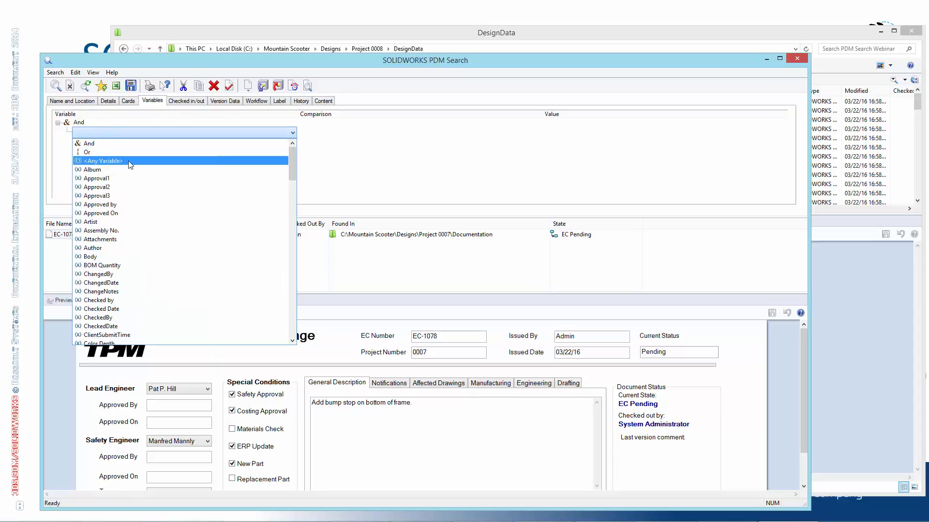
{"action": "left_click", "coordinate": [110, 161]}
{"action": "left_click", "coordinate": [590, 131]}
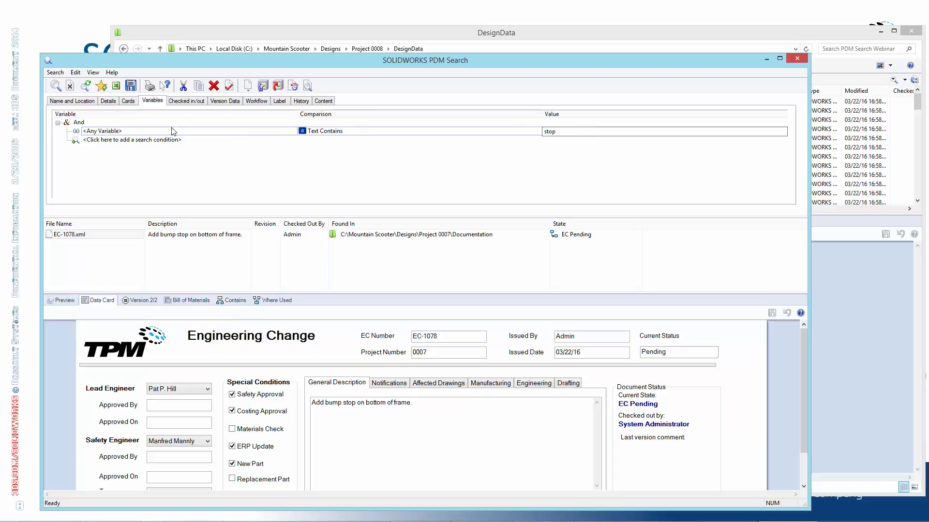
{"action": "key", "text": "Return"}
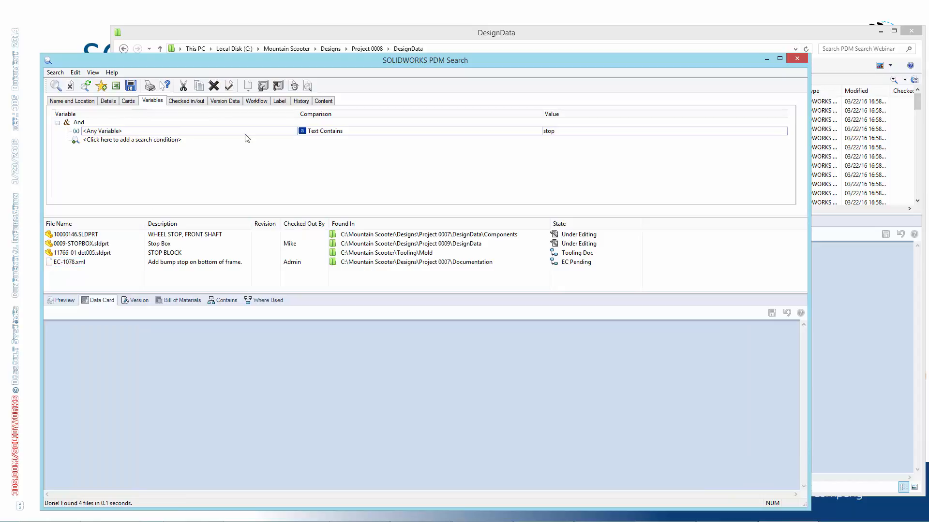
Compare the history search options with the <Any Variable> search condition
{"action": "left_click", "coordinate": [303, 103]}
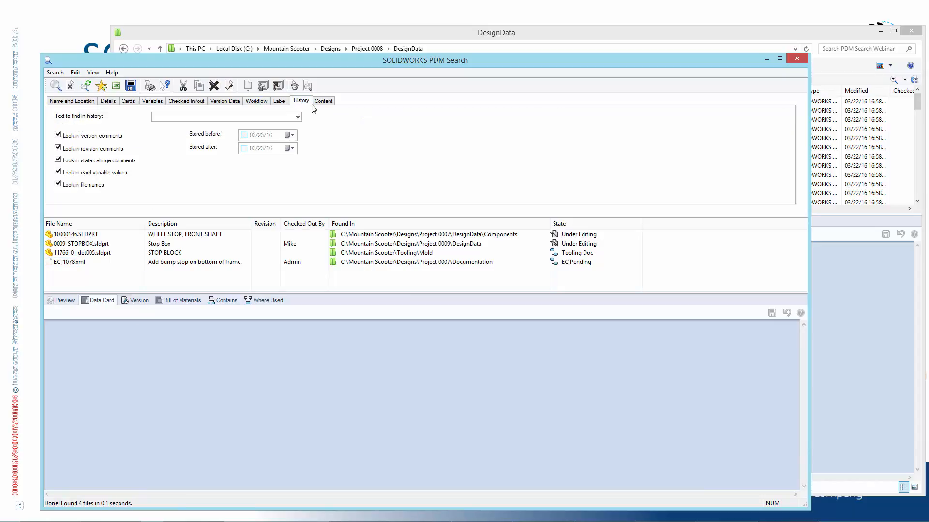
{"action": "left_click", "coordinate": [148, 102]}
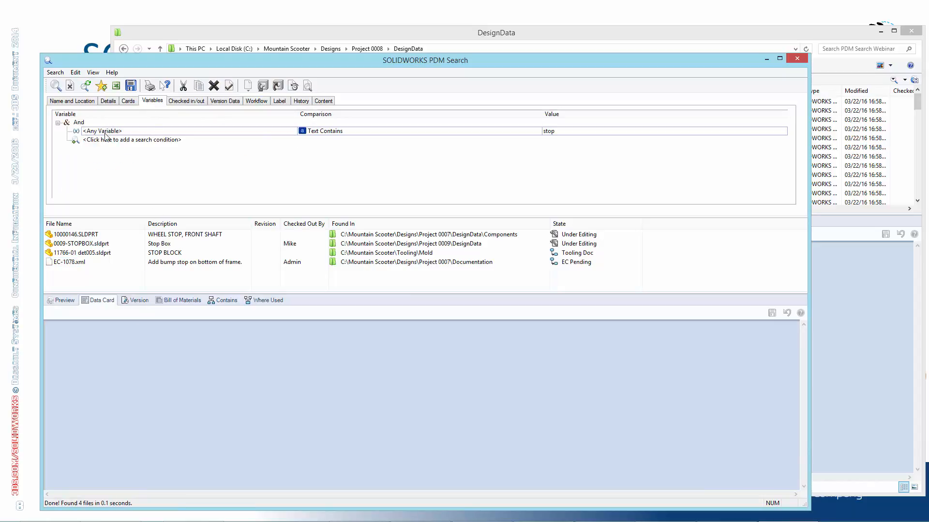
{"action": "left_click", "coordinate": [302, 101]}
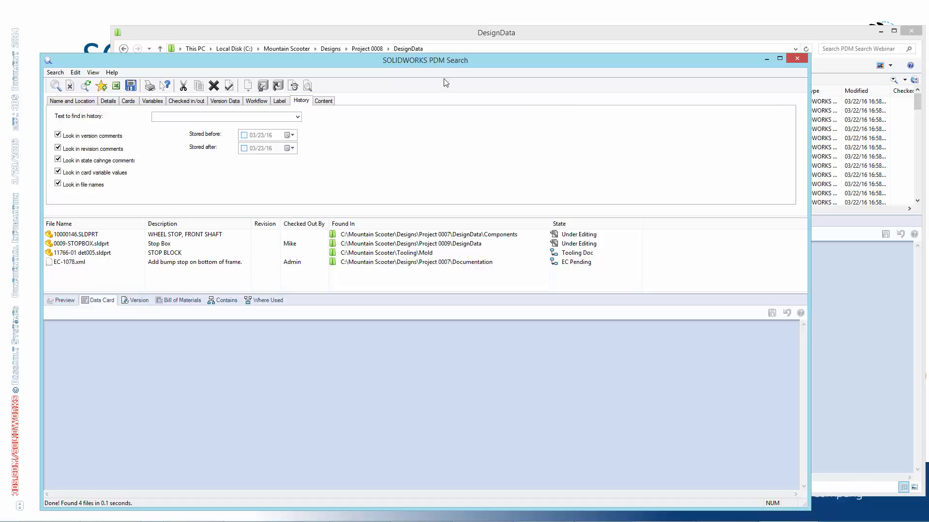
Switch to the DesignData vault window and open the Manager's Search card
{"action": "left_click", "coordinate": [490, 35]}
{"action": "left_click", "coordinate": [327, 79]}
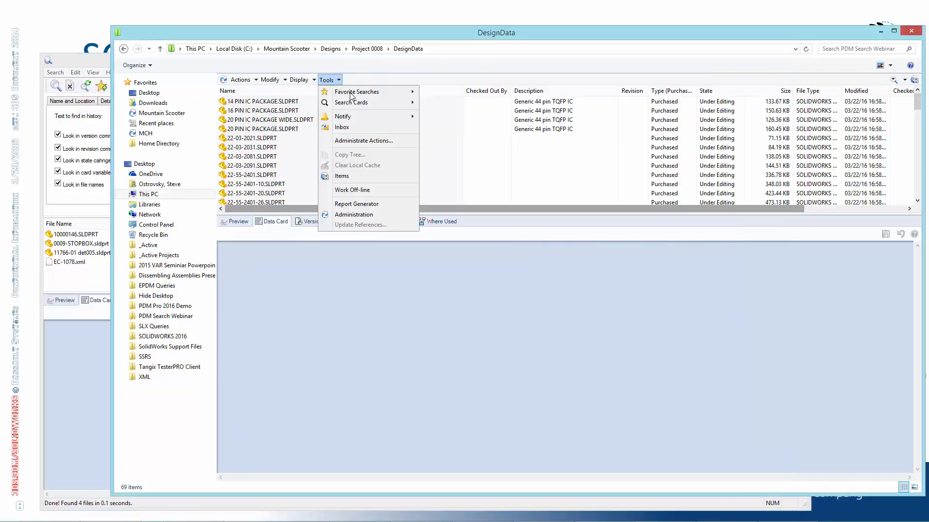
{"action": "mouse_move", "coordinate": [365, 103]}
{"action": "left_click", "coordinate": [452, 114]}
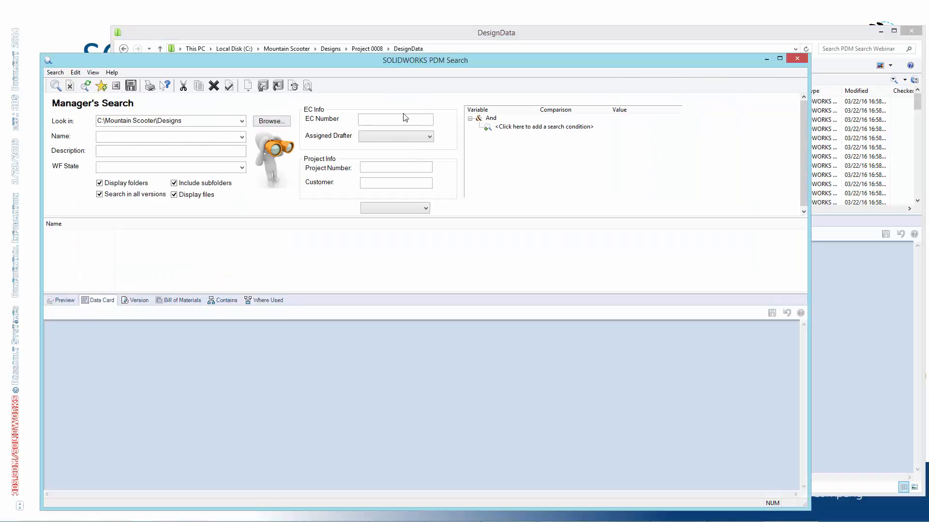
Add an <Any Variable> Text Contains condition to the Manager's Search card and run the search
{"action": "left_click", "coordinate": [526, 127]}
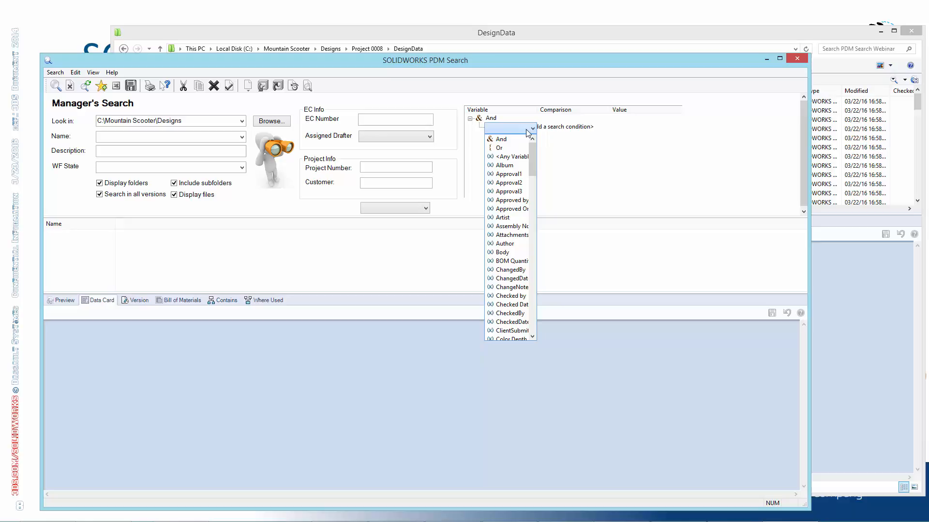
{"action": "left_click", "coordinate": [512, 157]}
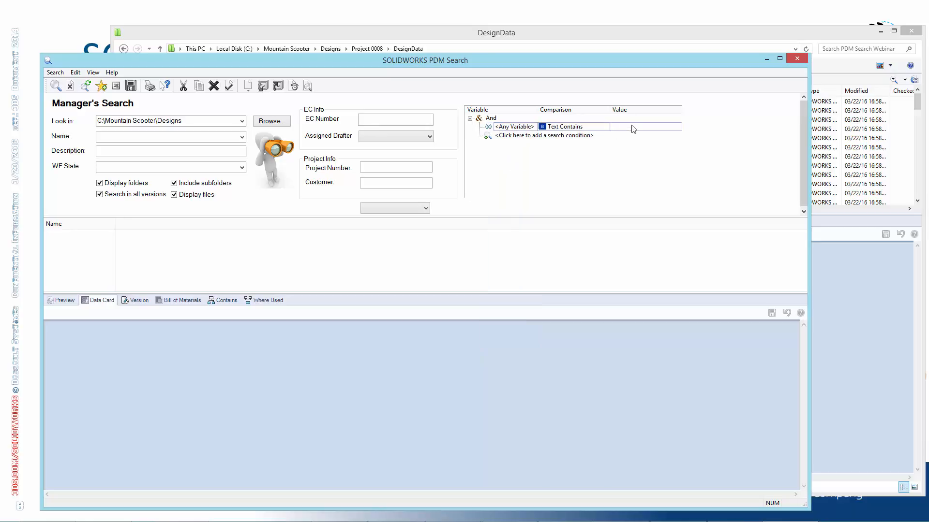
{"action": "left_click", "coordinate": [613, 128]}
{"action": "key", "text": "Return"}
{"action": "left_click", "coordinate": [56, 86]}
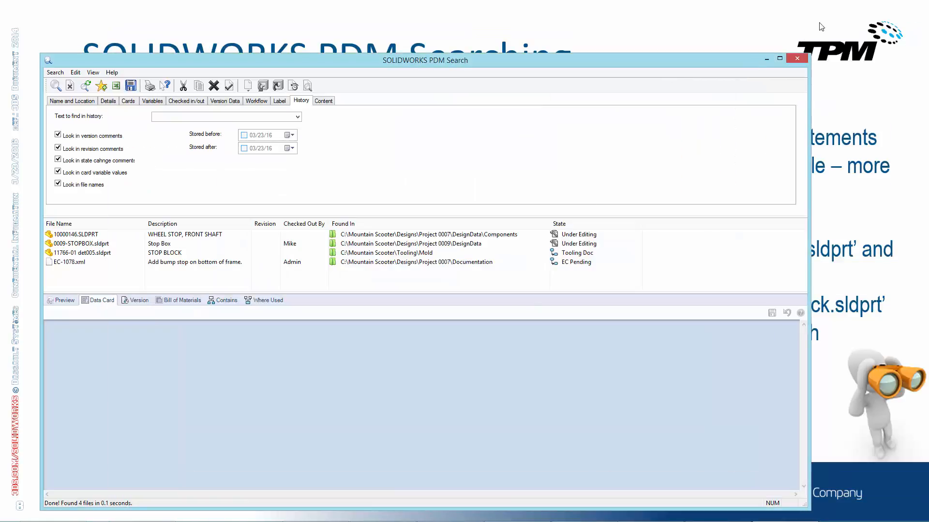
Close the remaining search window and advance the slide show to the Desktop Shortcuts point
{"action": "left_click", "coordinate": [799, 58]}
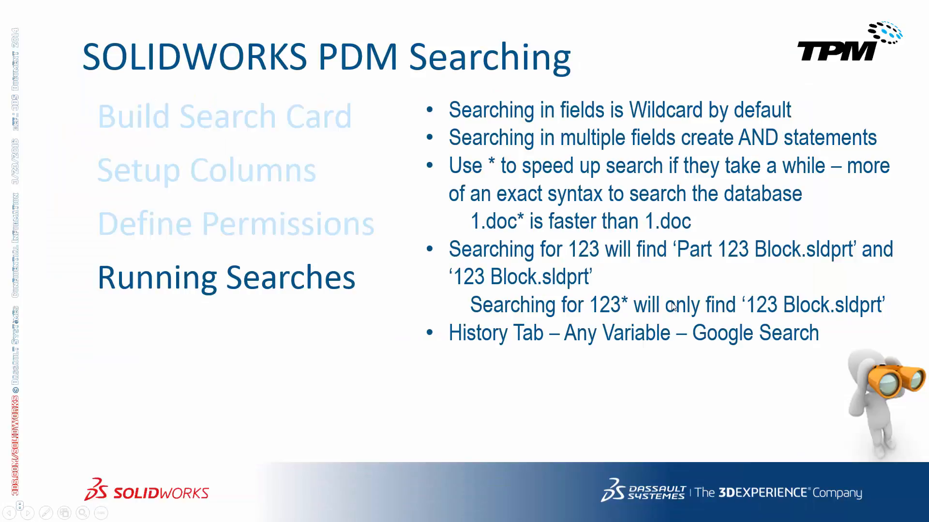
{"action": "left_click", "coordinate": [672, 305]}
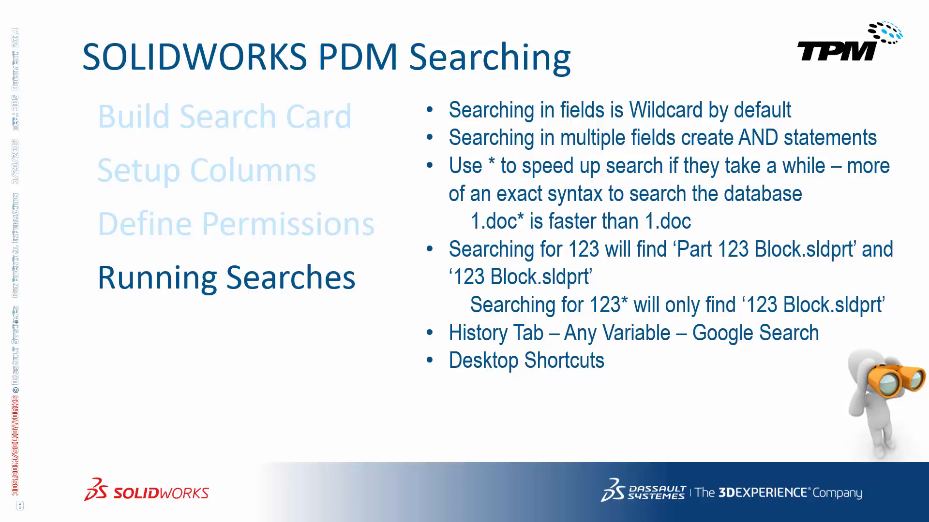
Launch the EC Initiated Documents search shortcut from the Desktop folder in File Explorer and enlarge its results list
{"action": "key", "text": "alt+Tab"}
{"action": "key", "text": "super+e"}
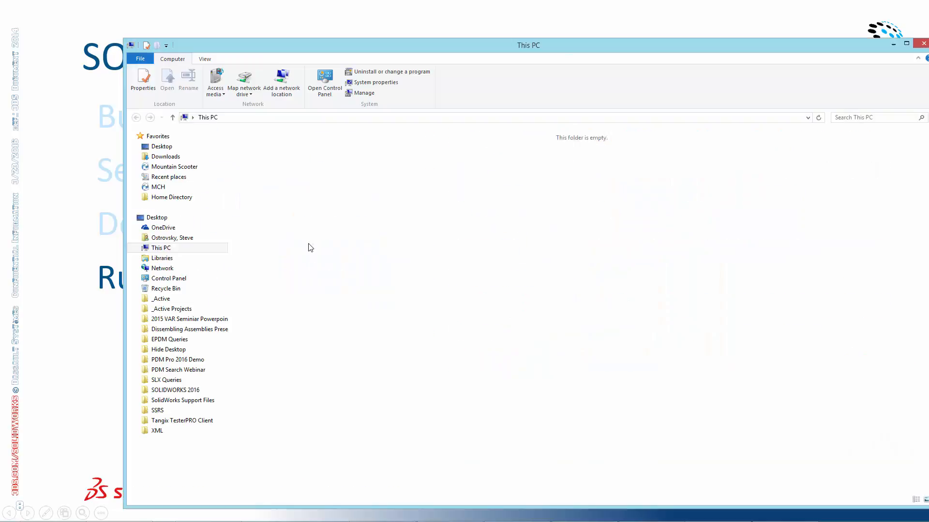
{"action": "left_click", "coordinate": [162, 147]}
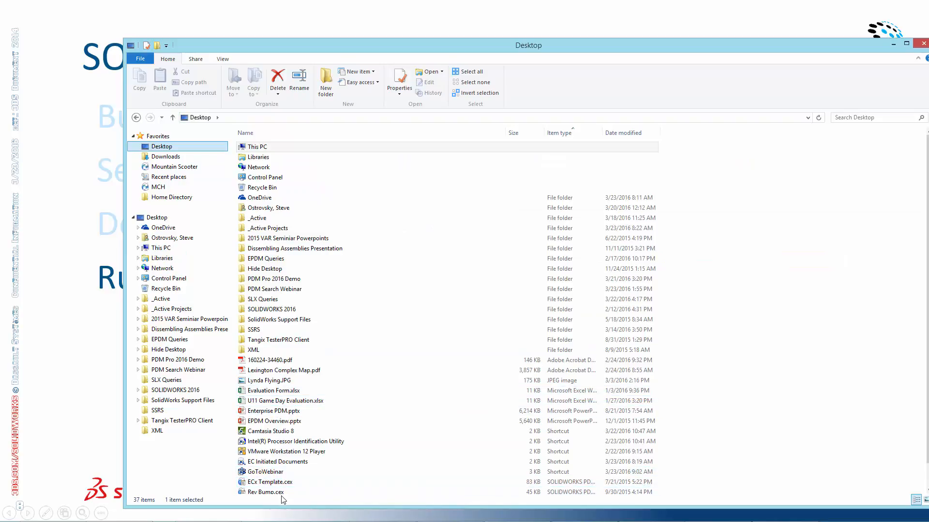
{"action": "left_click", "coordinate": [300, 482]}
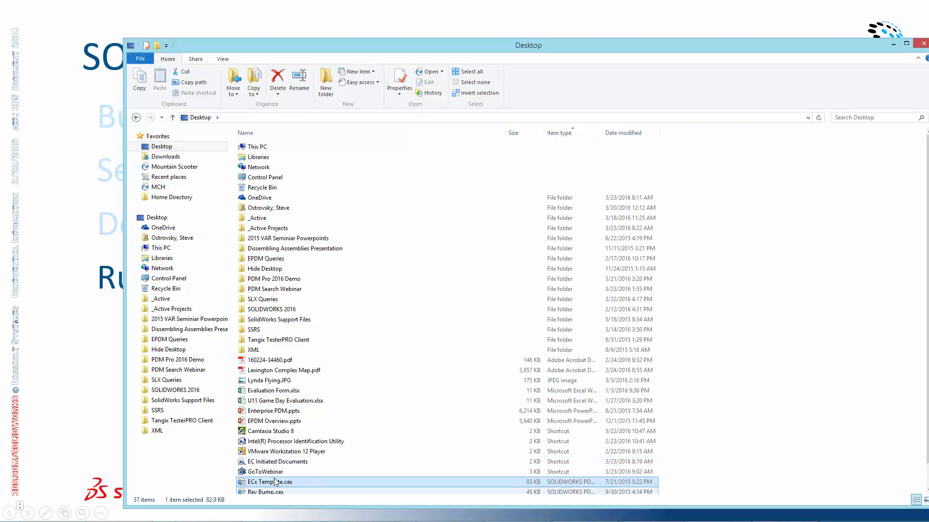
{"action": "left_click", "coordinate": [315, 462]}
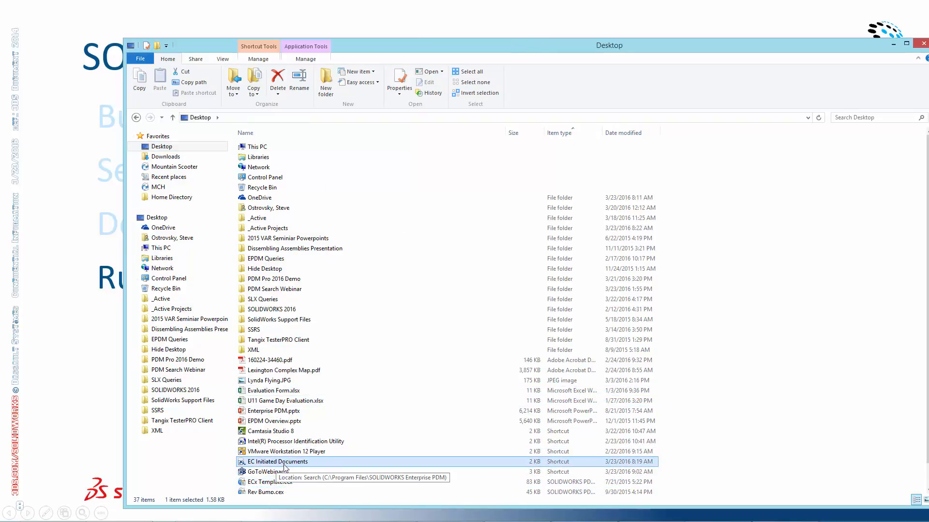
{"action": "double_click", "coordinate": [287, 464]}
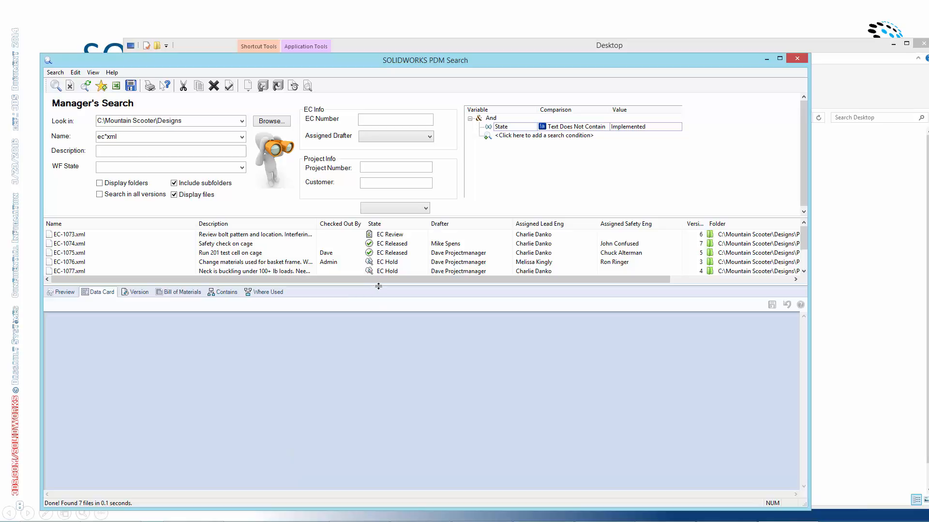
{"action": "left_click_drag", "start_coordinate": [378, 287], "coordinate": [397, 315]}
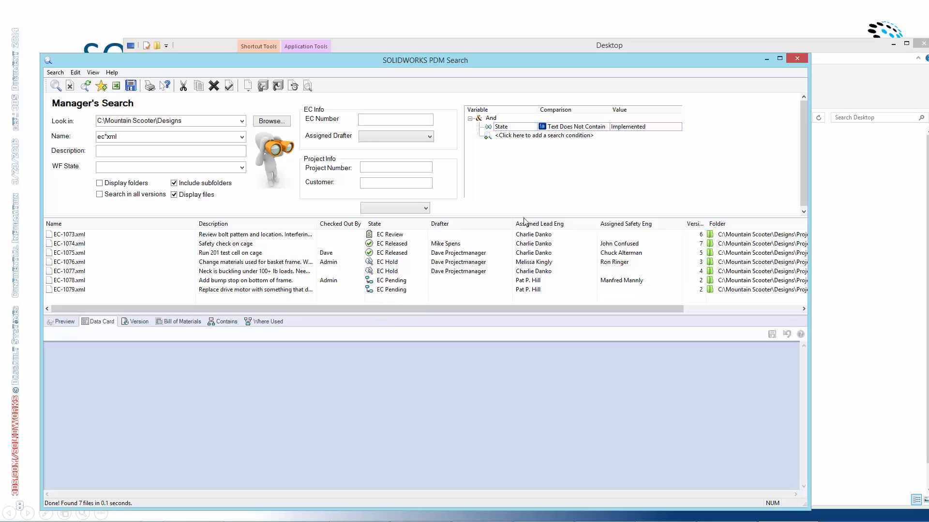
Close the search results and open the properties of the EC Initiated Documents shortcut
{"action": "left_click", "coordinate": [797, 59]}
{"action": "right_click", "coordinate": [285, 462]}
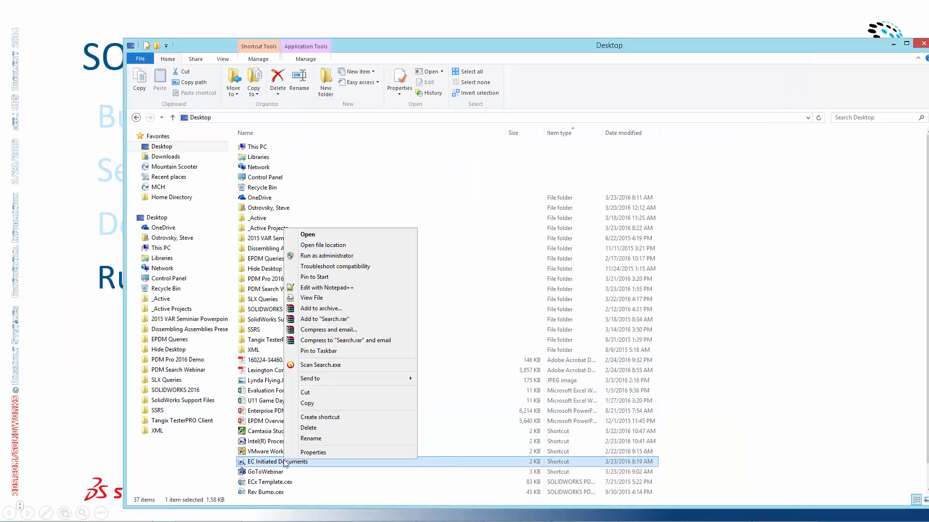
{"action": "left_click", "coordinate": [315, 453]}
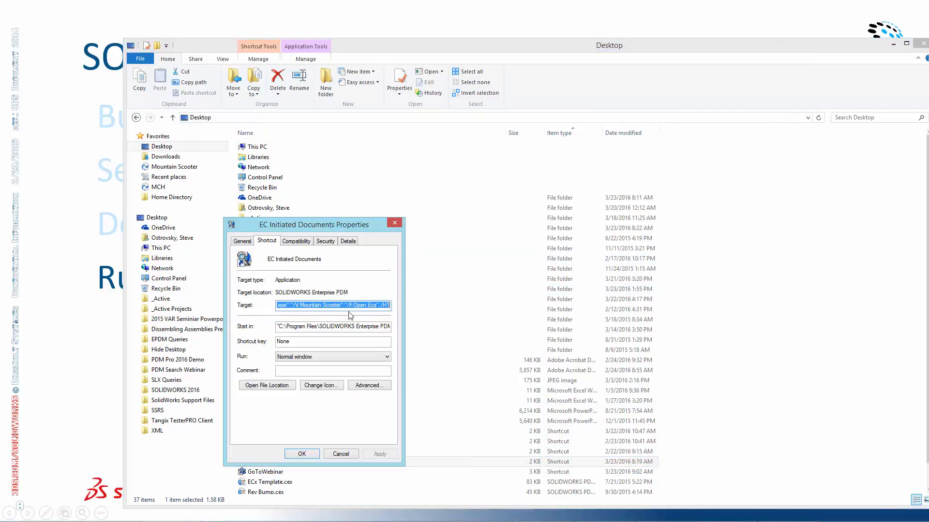
Examine the shortcut's full Target path, including the Search.exe location and its vault, favorite search and trailing arguments
{"action": "left_click", "coordinate": [287, 306]}
{"action": "mouse_move", "coordinate": [287, 305]}
{"action": "left_mouse_down"}
{"action": "mouse_move", "coordinate": [250, 307]}
{"action": "mouse_move", "coordinate": [277, 306]}
{"action": "left_mouse_up"}
{"action": "left_click", "coordinate": [385, 305]}
{"action": "key", "text": "End"}
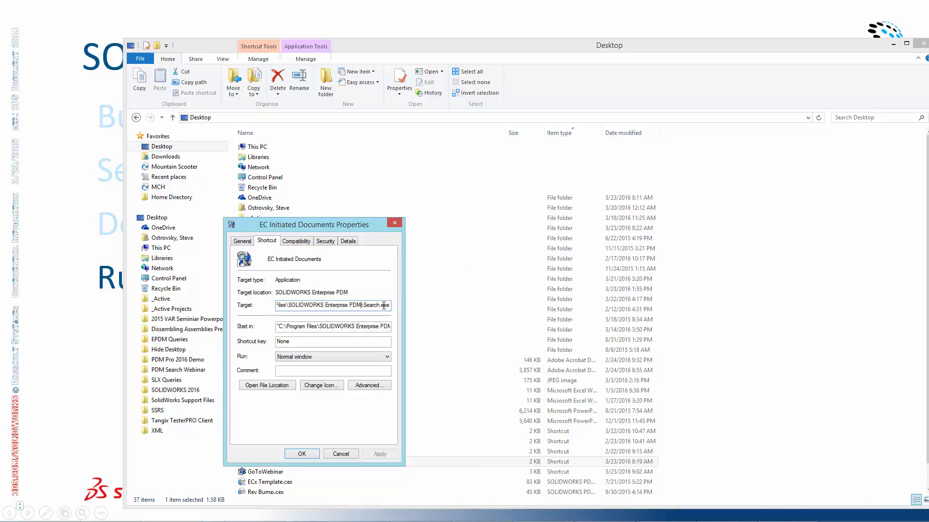
{"action": "key", "text": "Right"}
{"action": "key", "text": "Right"}
{"action": "key", "text": "Right"}
{"action": "key", "text": "Right"}
{"action": "key", "text": "Right"}
{"action": "key", "text": "Right"}
{"action": "key", "text": "Right"}
{"action": "key", "text": "Right"}
{"action": "key", "text": "Right"}
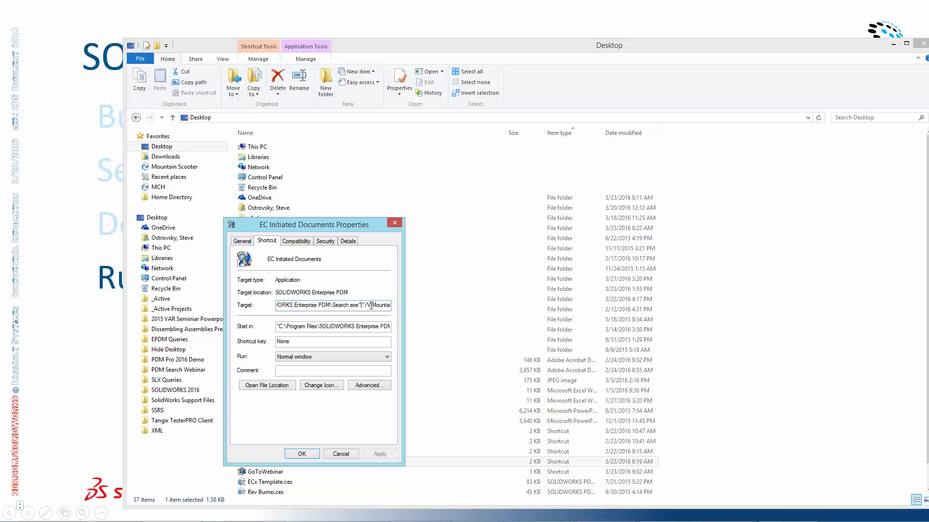
{"action": "left_click_drag", "start_coordinate": [365, 304], "coordinate": [400, 305]}
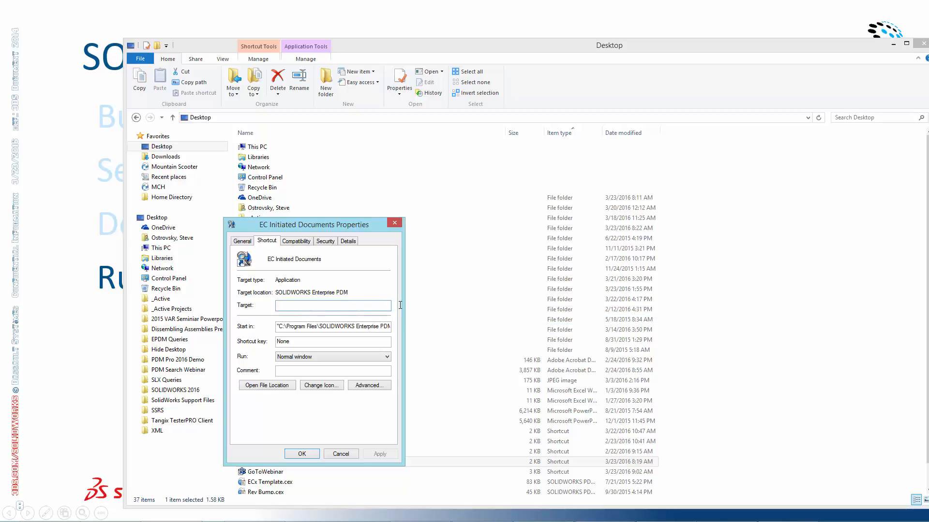
{"action": "left_click_drag", "start_coordinate": [300, 305], "coordinate": [378, 308]}
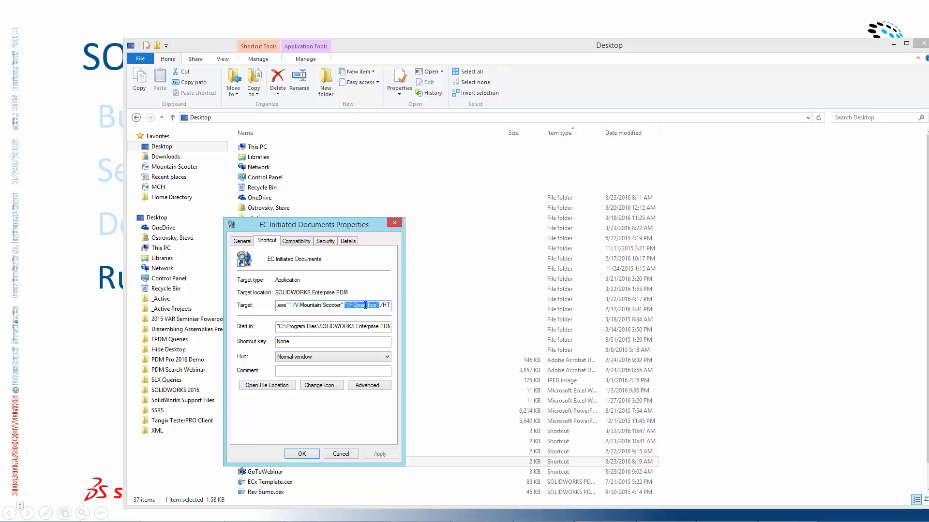
{"action": "left_click_drag", "start_coordinate": [382, 306], "coordinate": [393, 306]}
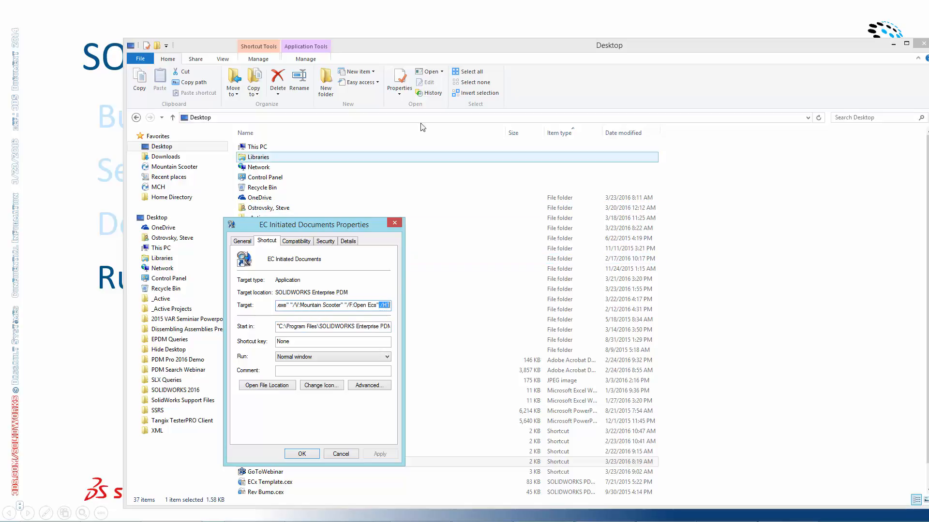
Leave the shortcut properties and run the Open ECs favorite search from the Mountain Scooter vault
{"action": "left_click", "coordinate": [172, 167]}
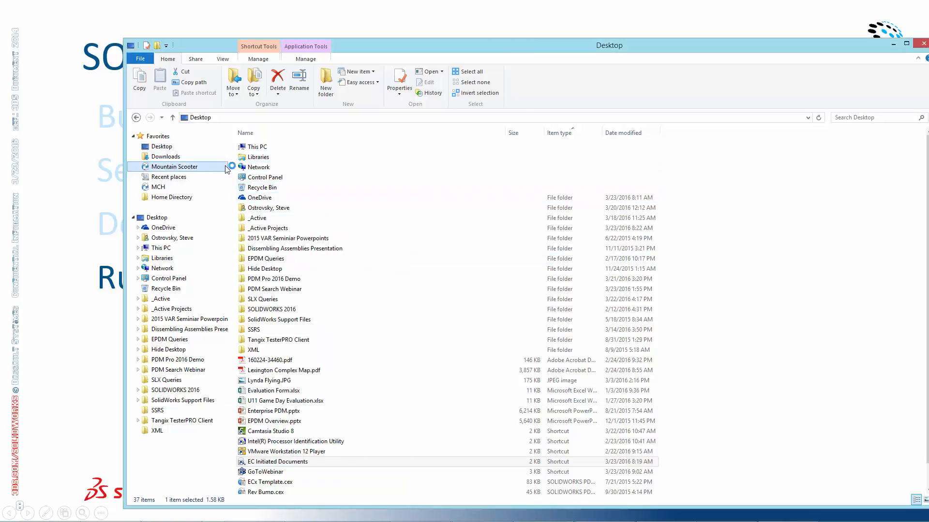
{"action": "left_click", "coordinate": [339, 92]}
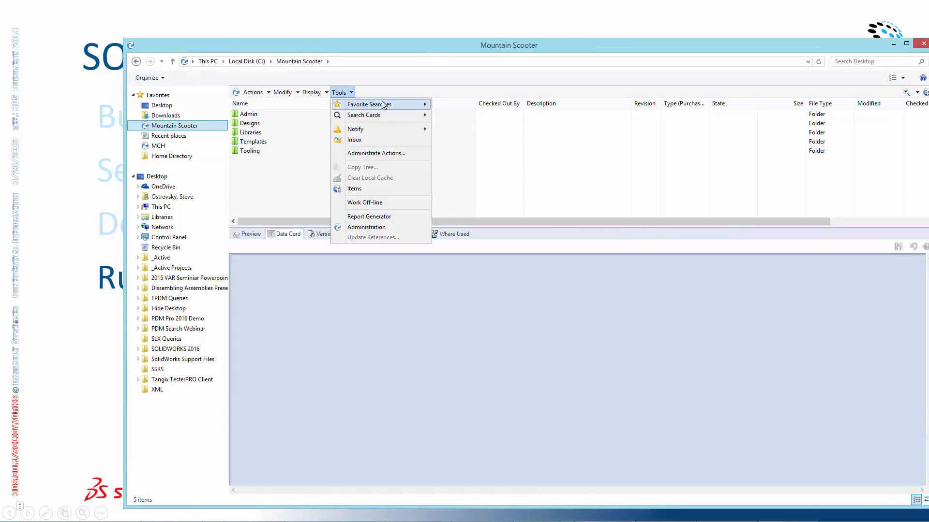
{"action": "mouse_move", "coordinate": [382, 105]}
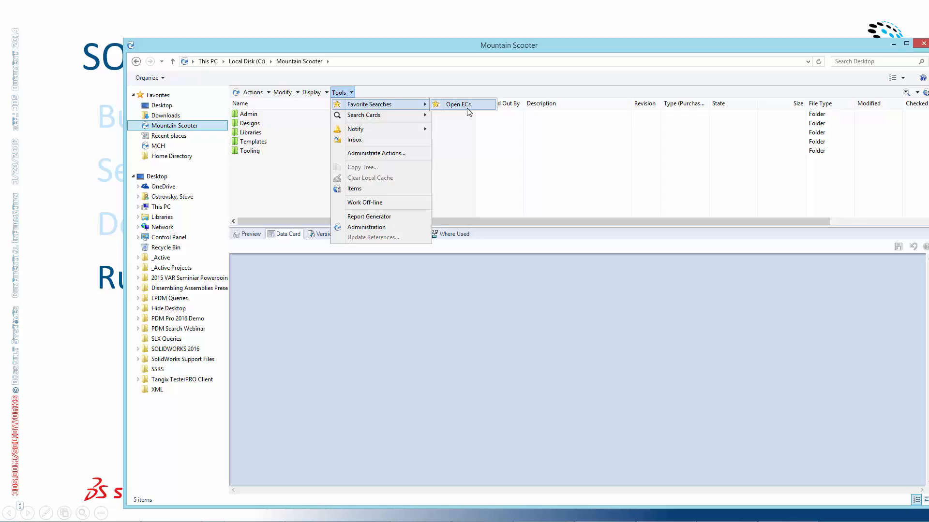
{"action": "left_click", "coordinate": [458, 104]}
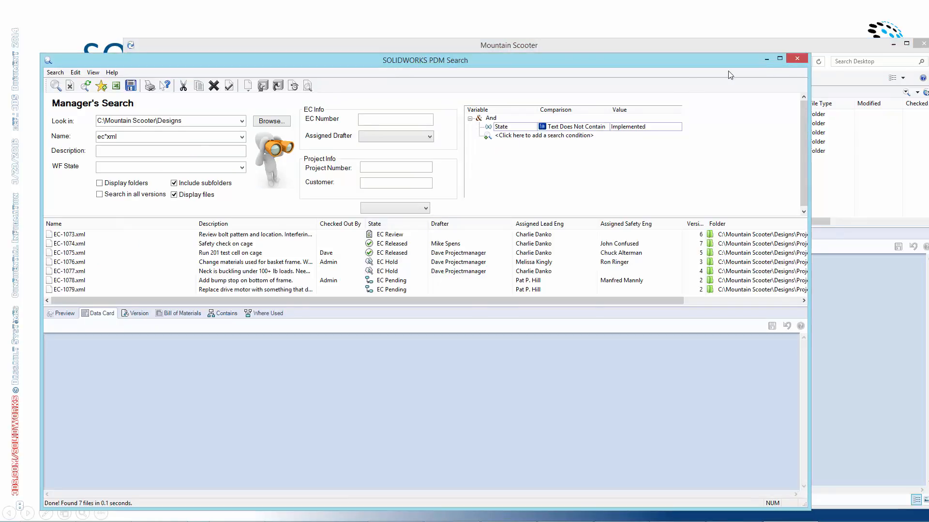
Close the favorite search window and launch the EC Initiated Documents shortcut from the Desktop folder
{"action": "left_click", "coordinate": [797, 58]}
{"action": "left_click", "coordinate": [183, 101]}
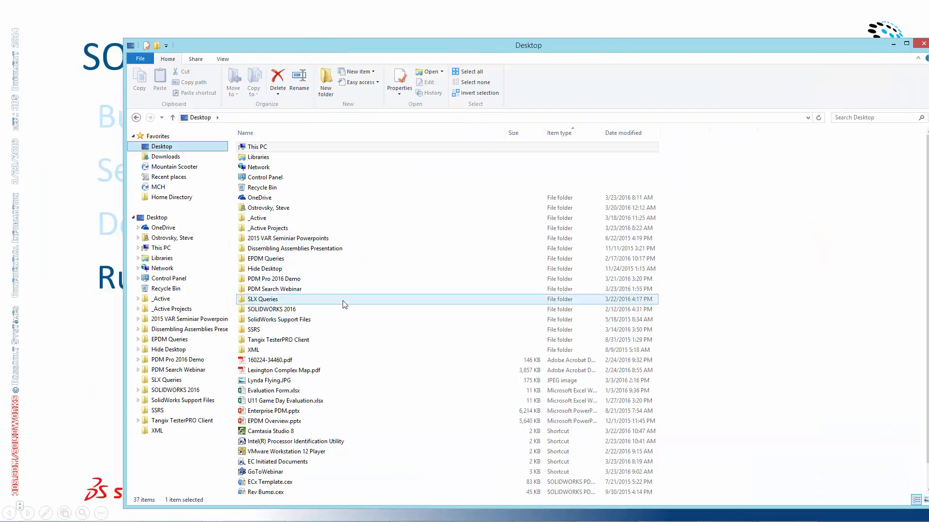
{"action": "double_click", "coordinate": [274, 463]}
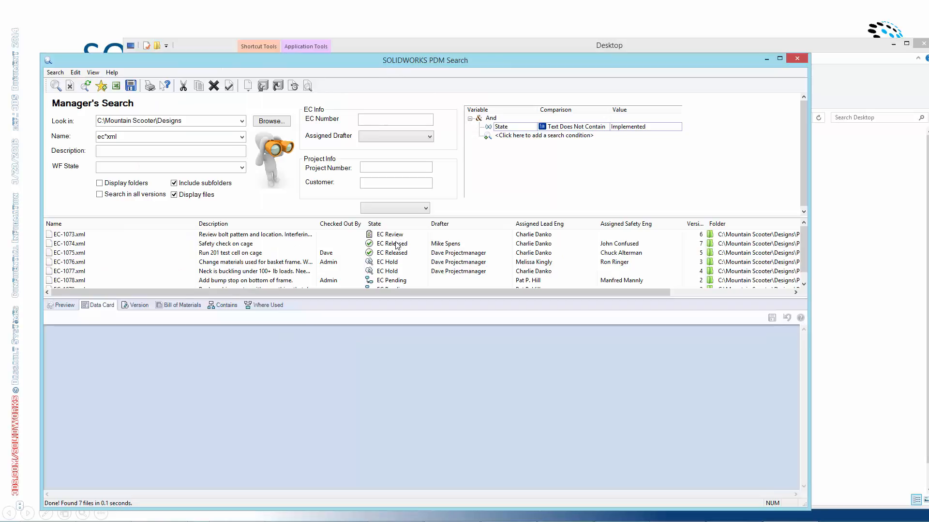
Examine the search's Name pattern and State condition value, and enlarge the results list to view all the found files
{"action": "left_click", "coordinate": [137, 140]}
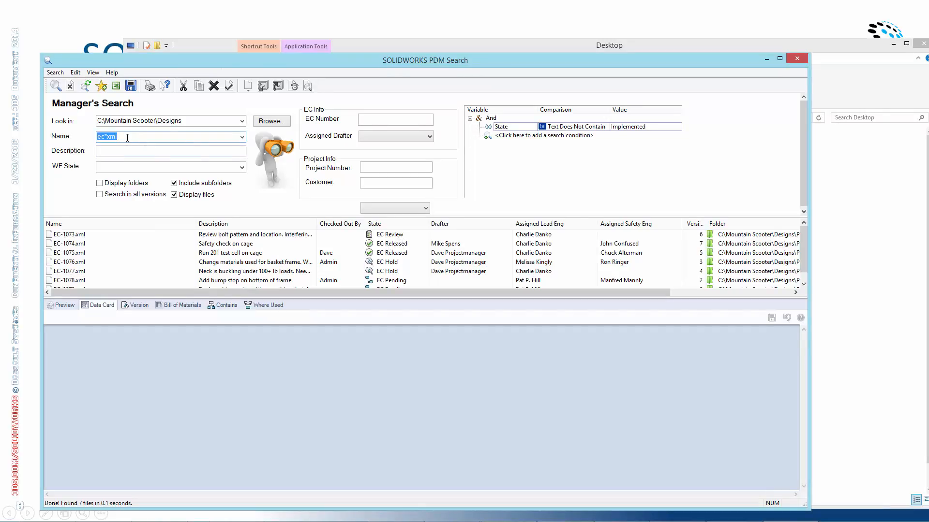
{"action": "left_click_drag", "start_coordinate": [127, 138], "coordinate": [90, 137]}
{"action": "left_click", "coordinate": [651, 127]}
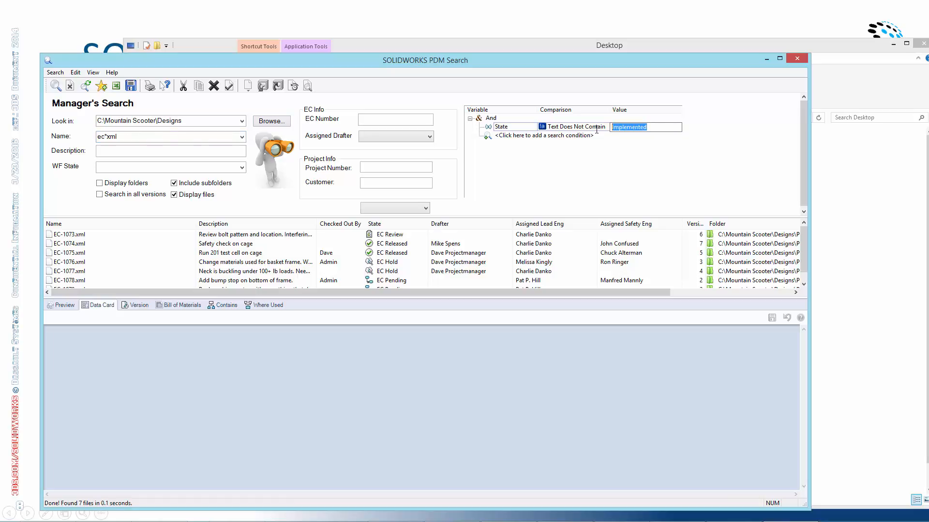
{"action": "left_click", "coordinate": [662, 128]}
{"action": "left_click_drag", "start_coordinate": [420, 298], "coordinate": [411, 315]}
{"action": "left_click", "coordinate": [86, 253]}
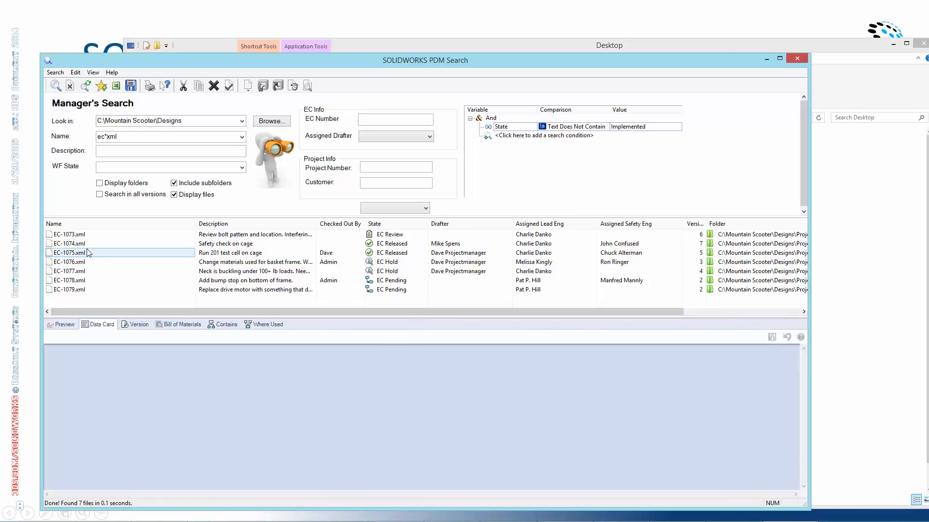
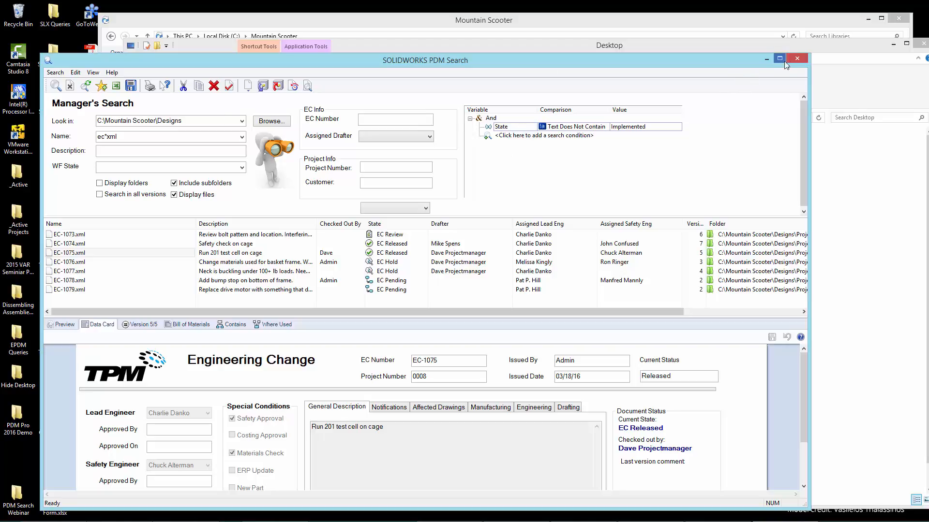
Minimize the Manager's Search and Desktop windows and open the general-purpose search card from the Mountain Scooter vault
{"action": "left_click", "coordinate": [766, 58]}
{"action": "left_click", "coordinate": [896, 45]}
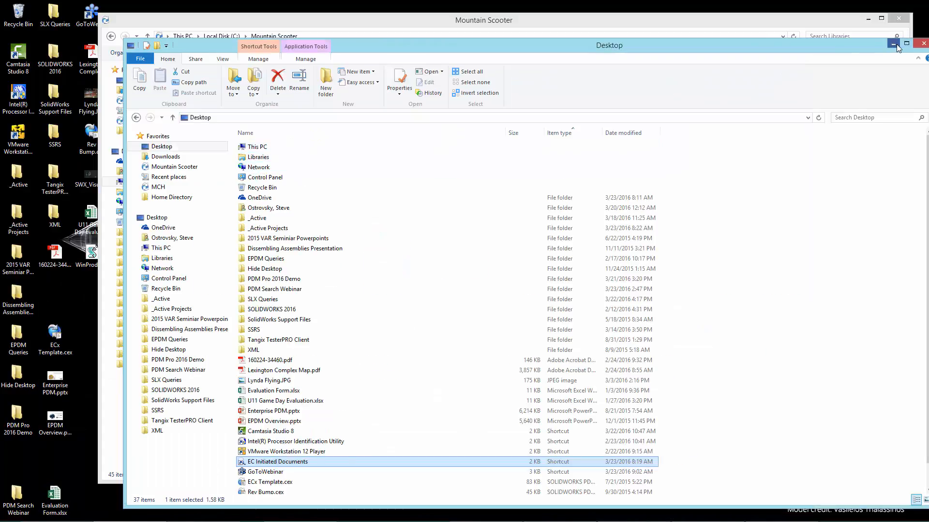
{"action": "left_click", "coordinate": [388, 223]}
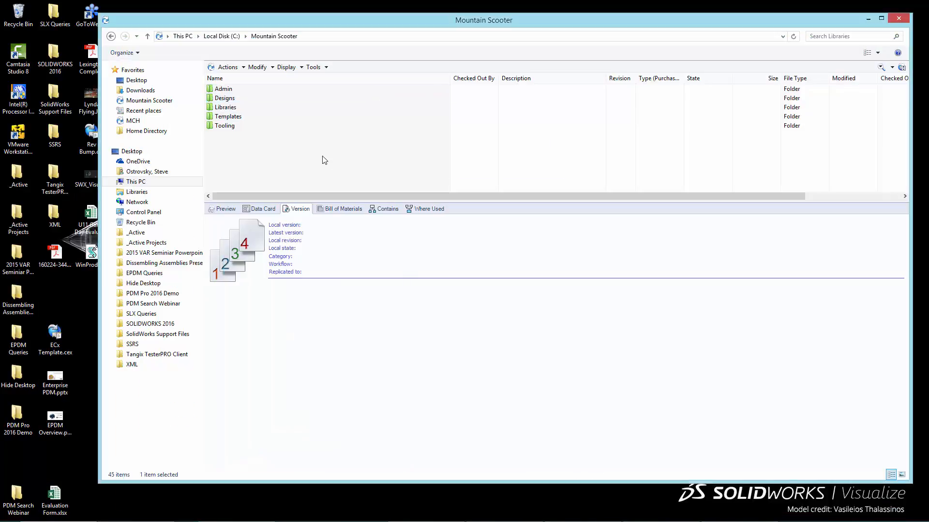
{"action": "left_click", "coordinate": [326, 68]}
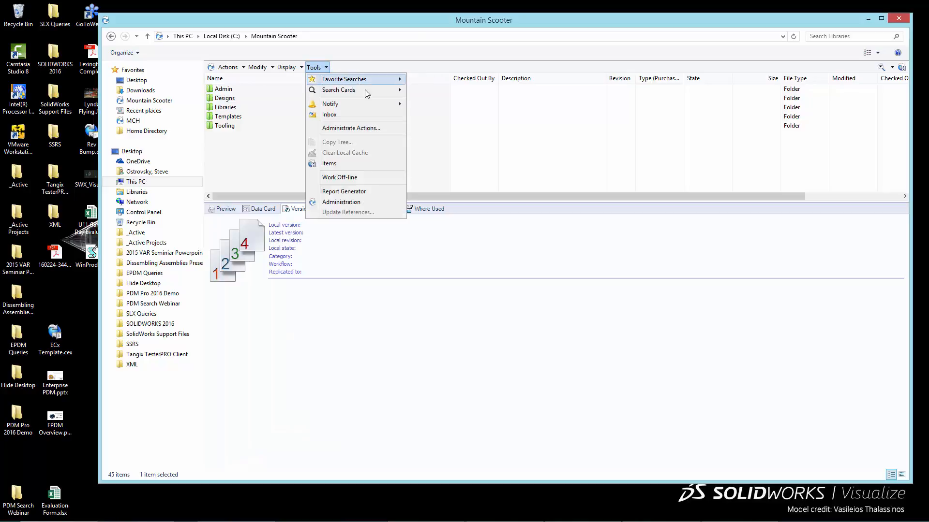
{"action": "mouse_move", "coordinate": [393, 89]}
{"action": "left_click", "coordinate": [452, 91]}
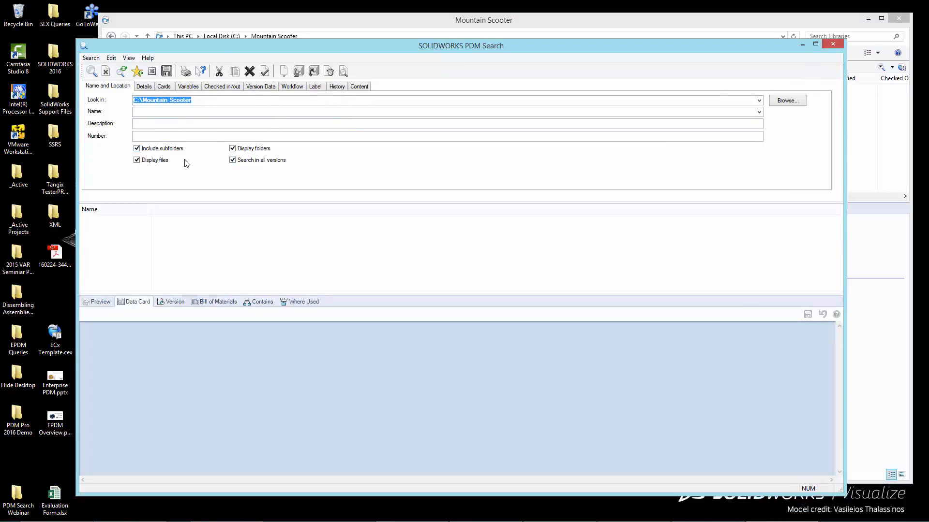
Turn off Search in all versions and run an unfiltered search of C:\Mountain Scooter
{"action": "left_click", "coordinate": [293, 87]}
{"action": "left_click", "coordinate": [325, 103]}
{"action": "left_click", "coordinate": [367, 116]}
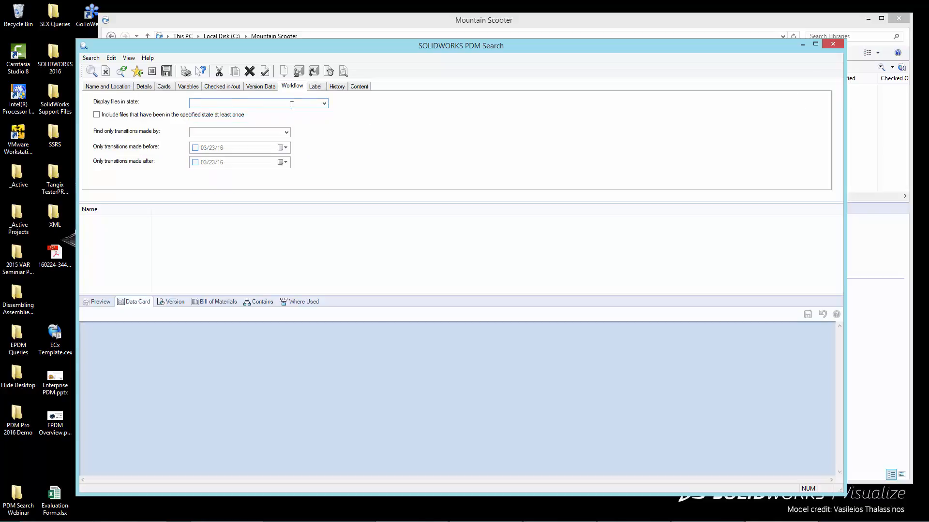
{"action": "left_click", "coordinate": [96, 87]}
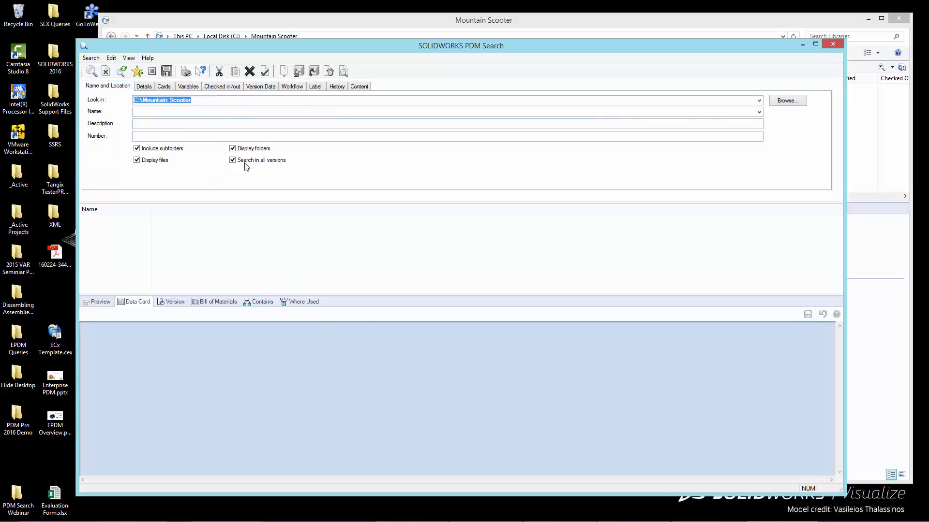
{"action": "left_click", "coordinate": [278, 165]}
{"action": "left_click", "coordinate": [91, 71]}
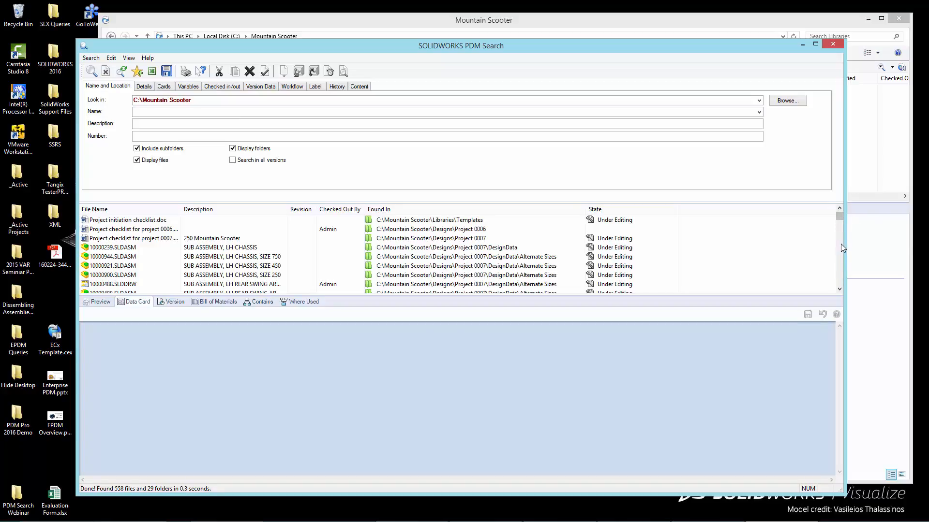
Review the folders at the end of the results, turn off Display folders and rerun the search
{"action": "left_click_drag", "start_coordinate": [841, 218], "coordinate": [837, 287]}
{"action": "left_click", "coordinate": [255, 150]}
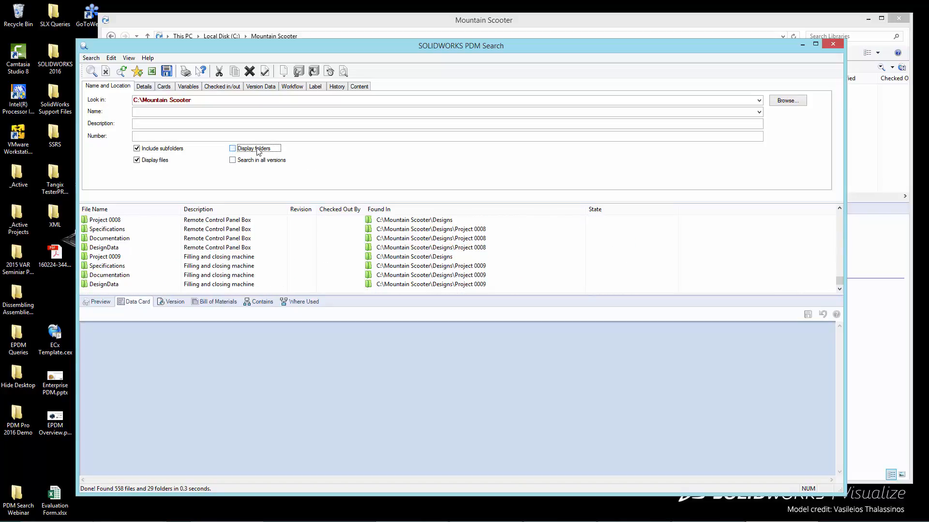
{"action": "left_click", "coordinate": [92, 72]}
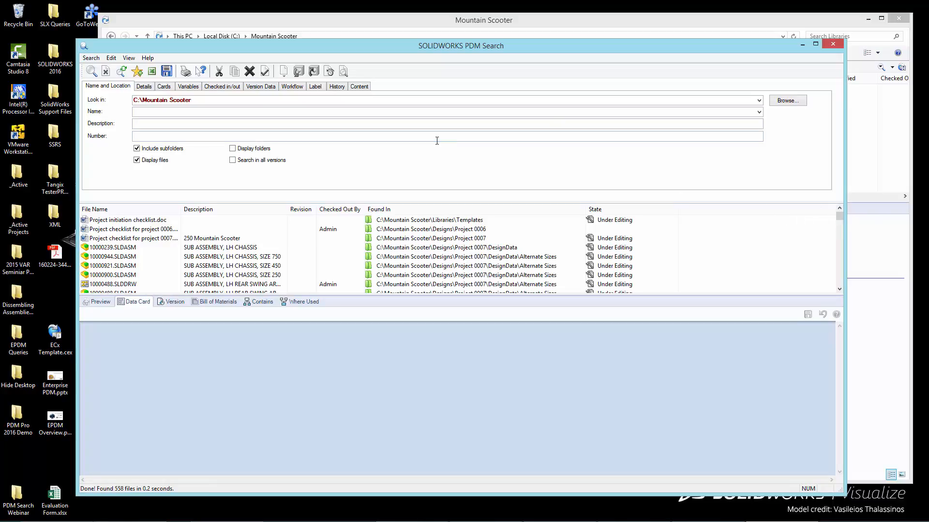
Restrict the search to files in the Under Editing workflow state and run it
{"action": "left_click", "coordinate": [298, 86]}
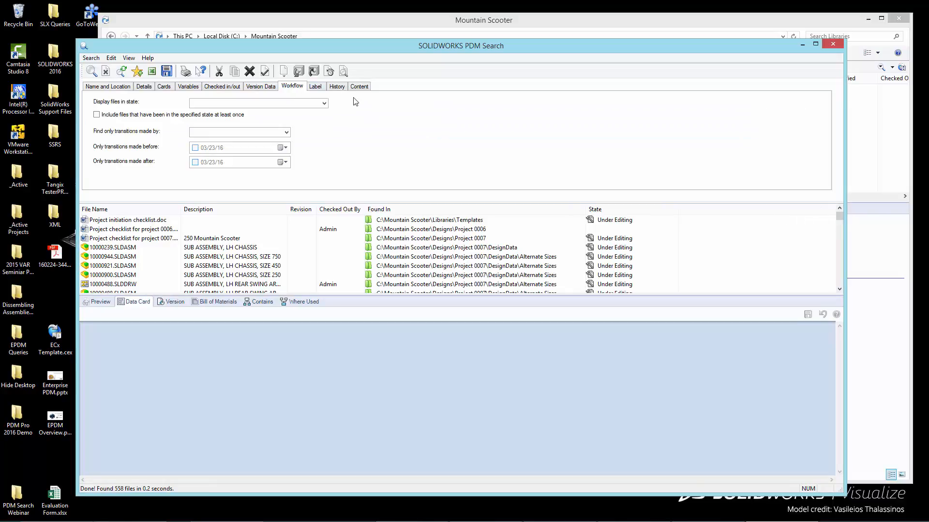
{"action": "left_click", "coordinate": [324, 103]}
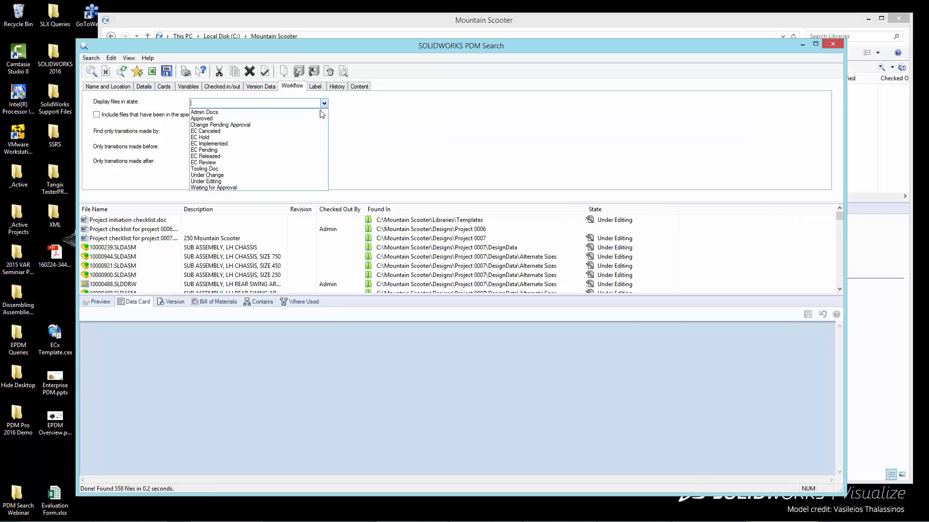
{"action": "left_click", "coordinate": [305, 182]}
{"action": "key", "text": "Return"}
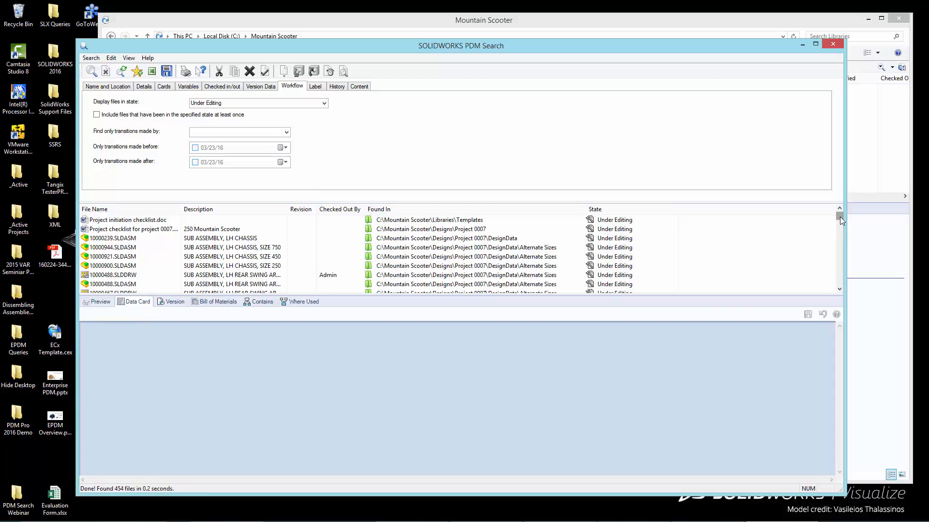
{"action": "mouse_move", "coordinate": [839, 217]}
{"action": "left_mouse_down"}
{"action": "mouse_move", "coordinate": [843, 253]}
{"action": "mouse_move", "coordinate": [847, 207]}
{"action": "left_mouse_up"}
Narrow the search to files checked out by one specific user, rerun it and review the found files
{"action": "left_click", "coordinate": [229, 90]}
{"action": "left_click", "coordinate": [292, 109]}
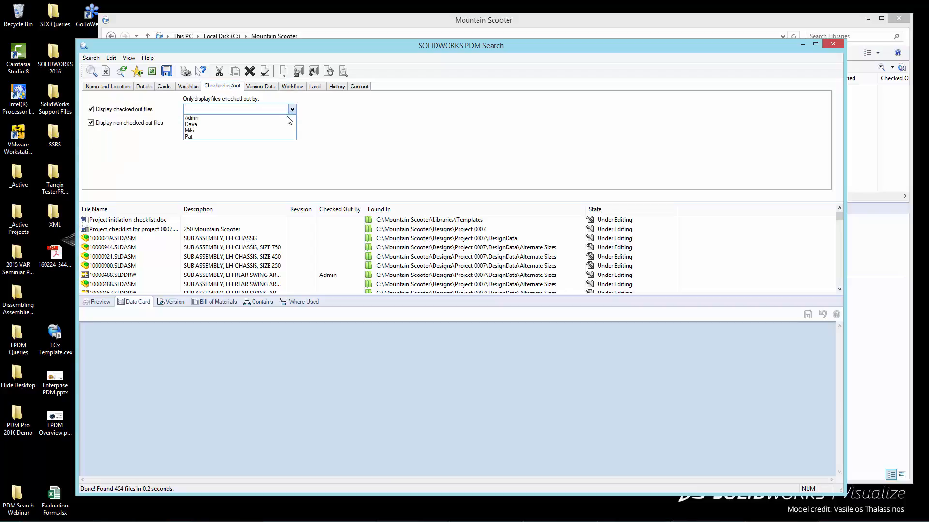
{"action": "left_click", "coordinate": [286, 131]}
{"action": "left_click", "coordinate": [92, 71]}
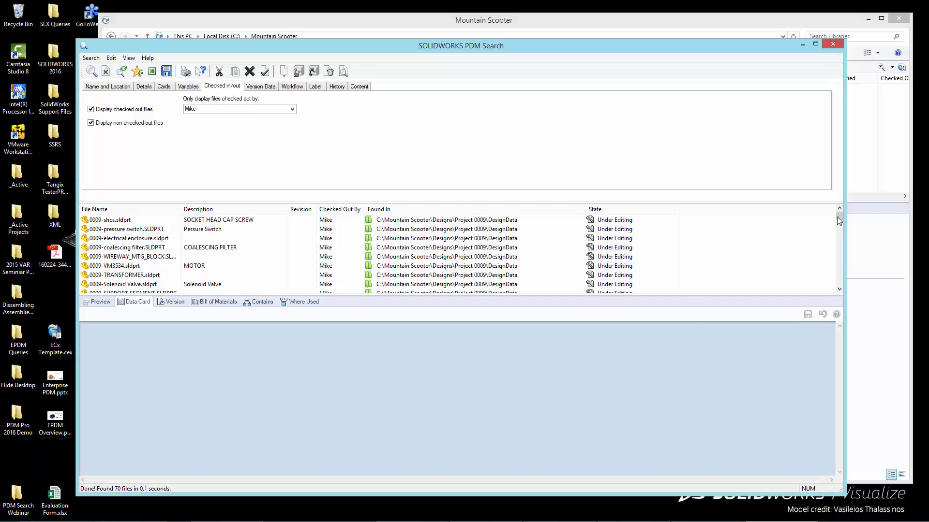
{"action": "left_click_drag", "start_coordinate": [837, 216], "coordinate": [838, 224]}
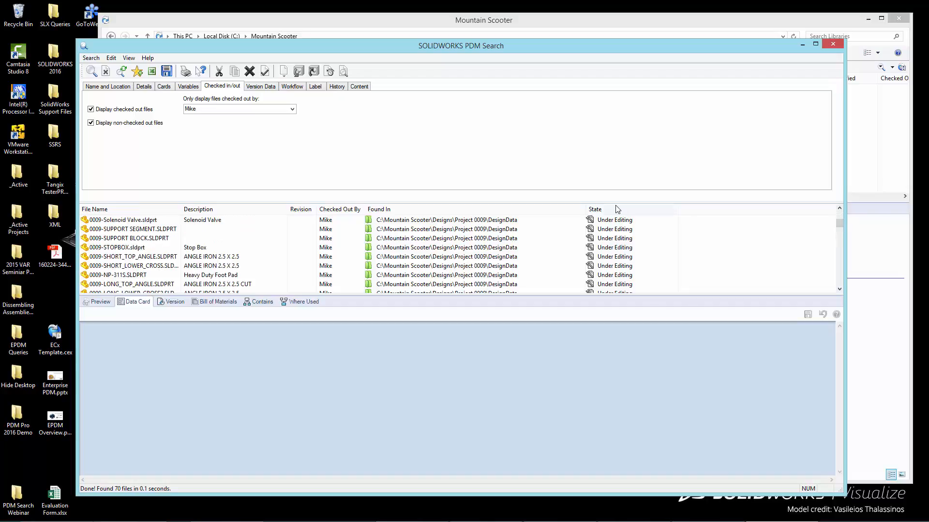
{"action": "left_click_drag", "start_coordinate": [617, 202], "coordinate": [594, 203]}
Add an Or group to the variable conditions, with an Author Text Contains condition for one user's name
{"action": "left_click", "coordinate": [195, 87]}
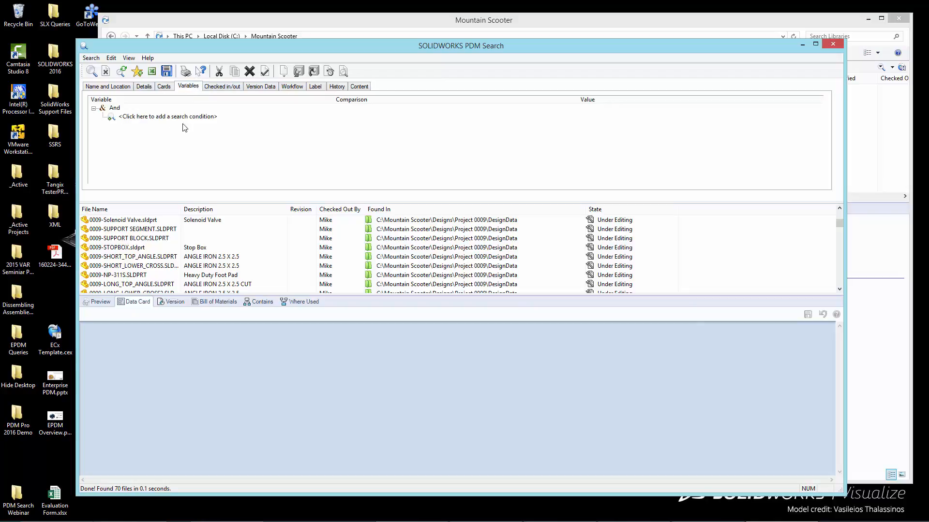
{"action": "left_click", "coordinate": [155, 116]}
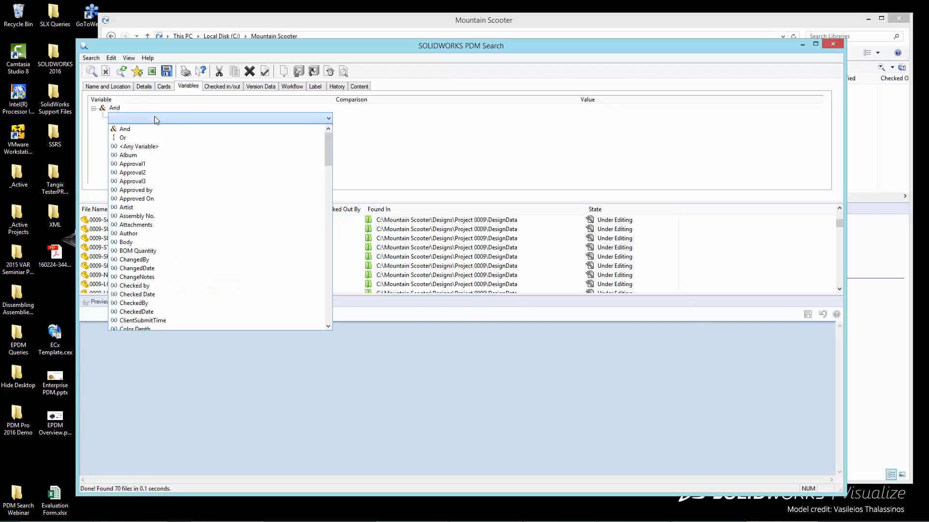
{"action": "left_click", "coordinate": [403, 138]}
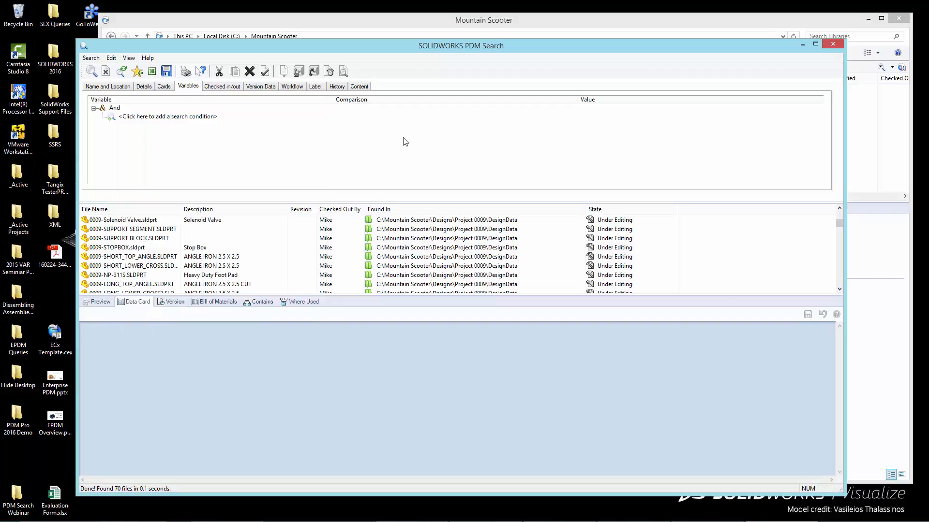
{"action": "left_click", "coordinate": [136, 118]}
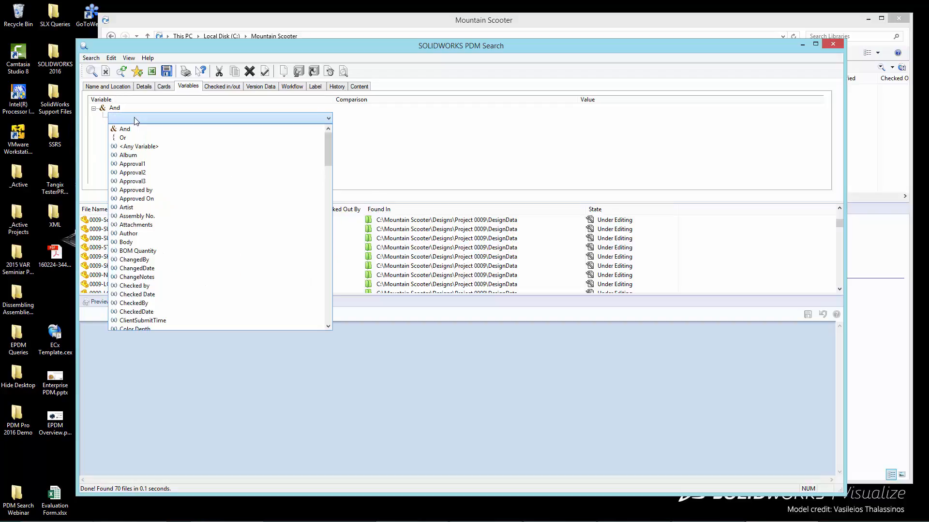
{"action": "left_click", "coordinate": [155, 138]}
{"action": "left_click", "coordinate": [189, 127]}
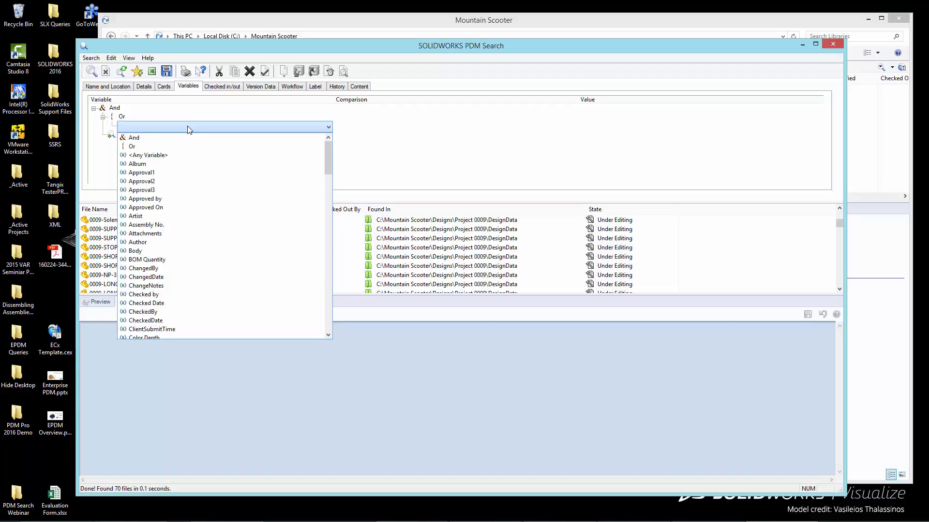
{"action": "left_click", "coordinate": [217, 242]}
{"action": "left_click", "coordinate": [632, 125]}
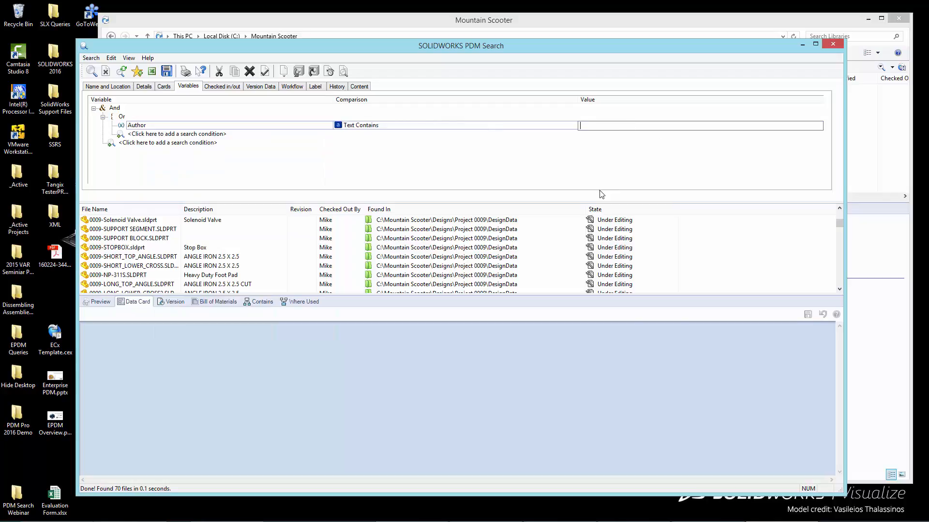
{"action": "type", "text": "Mike"}
Add a second Author Text Contains condition for another user's name to the Or group and rerun the search
{"action": "left_click", "coordinate": [214, 135]}
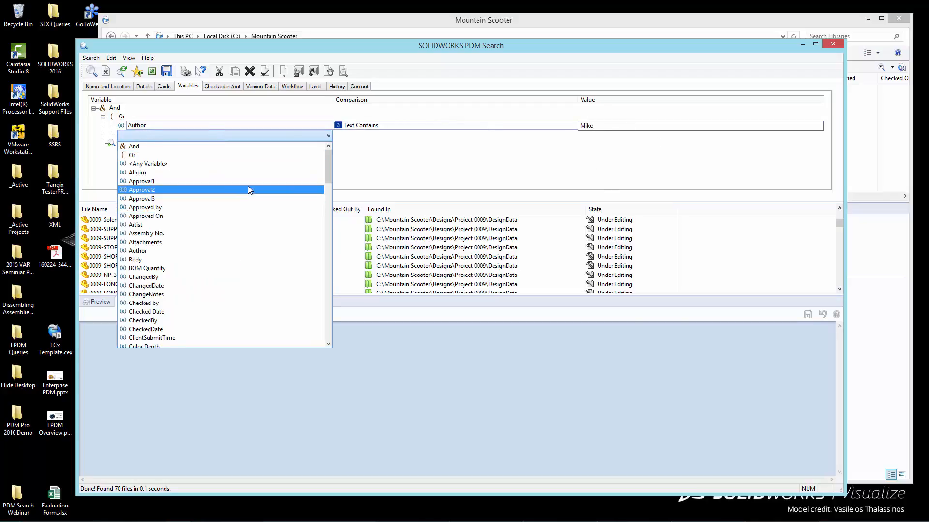
{"action": "left_click", "coordinate": [260, 251]}
{"action": "left_click", "coordinate": [663, 136]}
{"action": "type", "text": "Dave"}
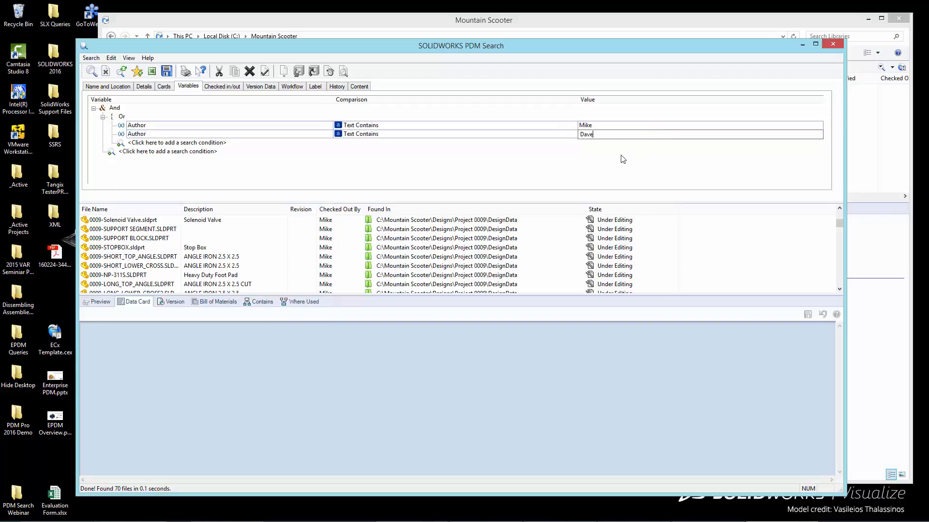
{"action": "left_click", "coordinate": [91, 75]}
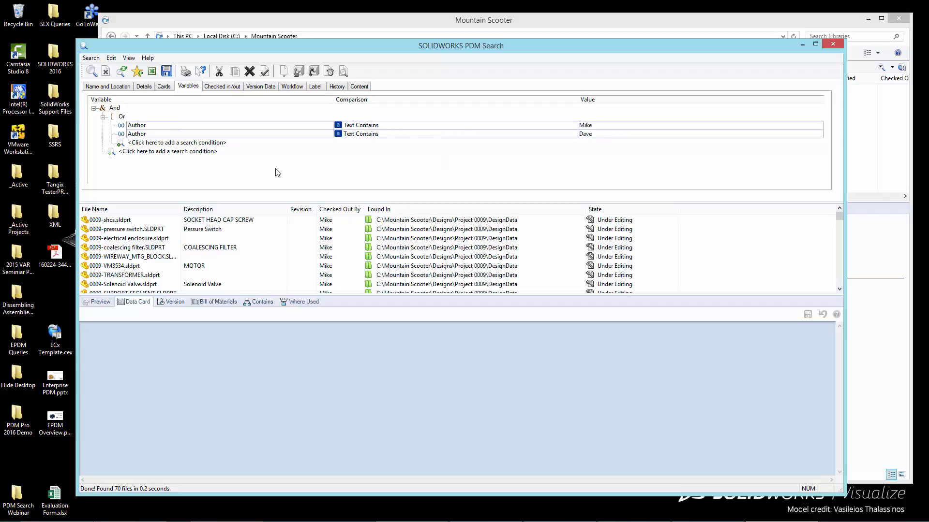
{"action": "left_click", "coordinate": [127, 117]}
{"action": "left_click", "coordinate": [130, 119]}
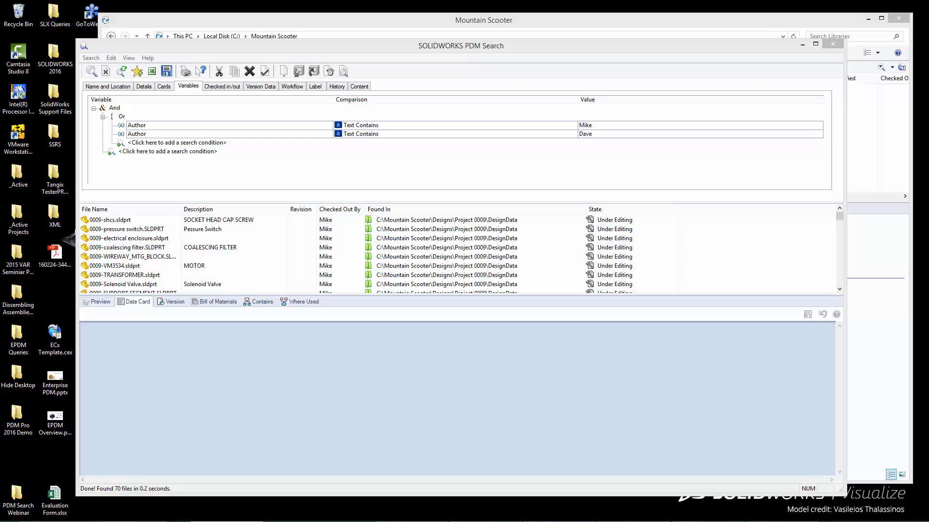
Switch to the TPM website in the browser, dismiss the live chat and search the Practical Precision Blog for "search"
{"action": "left_click_drag", "start_coordinate": [0, 41], "coordinate": [283, 59]}
{"action": "left_click_drag", "start_coordinate": [394, 60], "coordinate": [308, 27]}
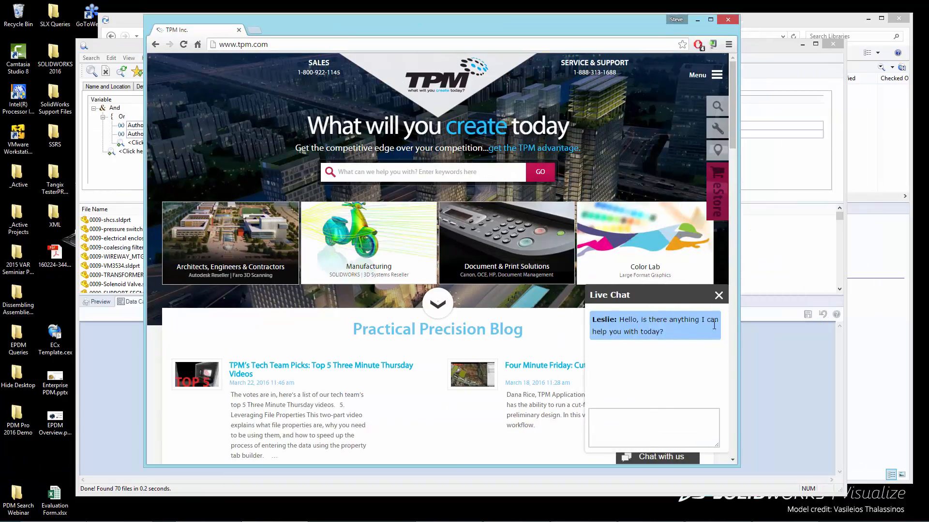
{"action": "left_click", "coordinate": [718, 297]}
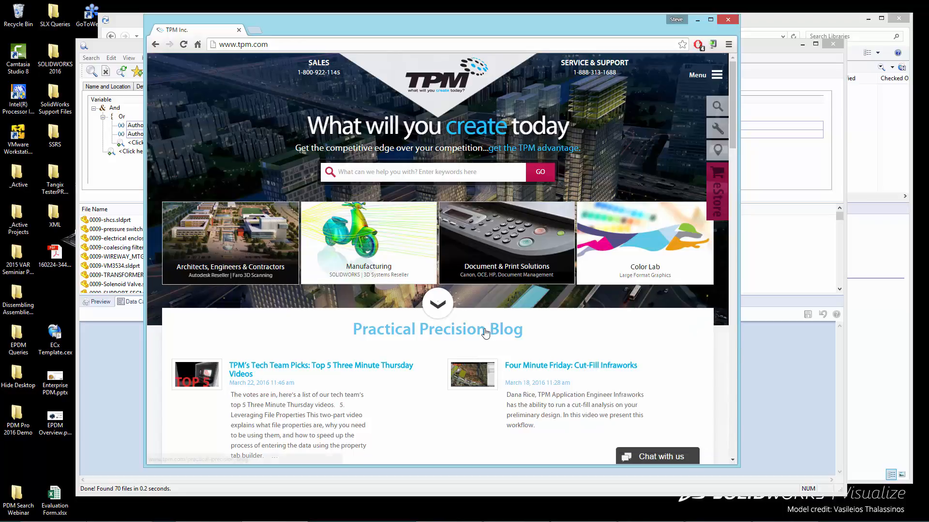
{"action": "left_click", "coordinate": [510, 333]}
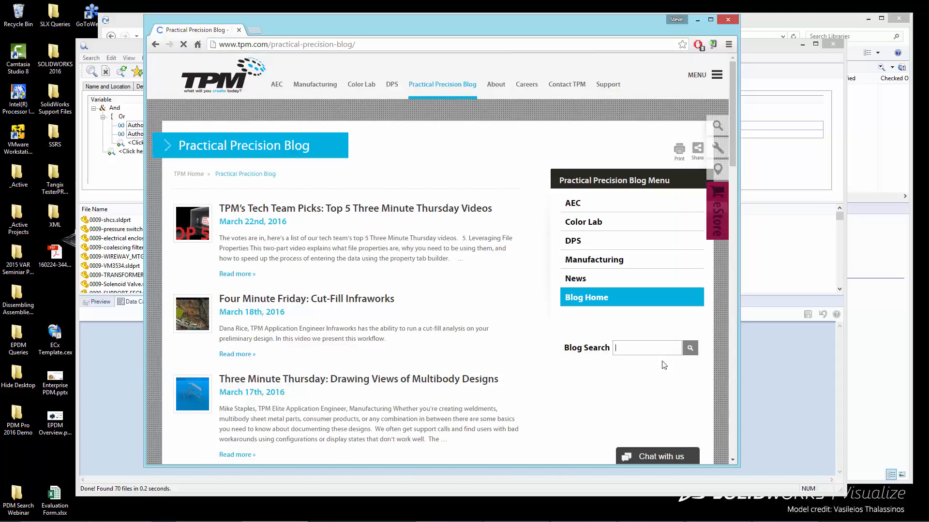
{"action": "type", "text": "search"}
{"action": "key", "text": "Return"}
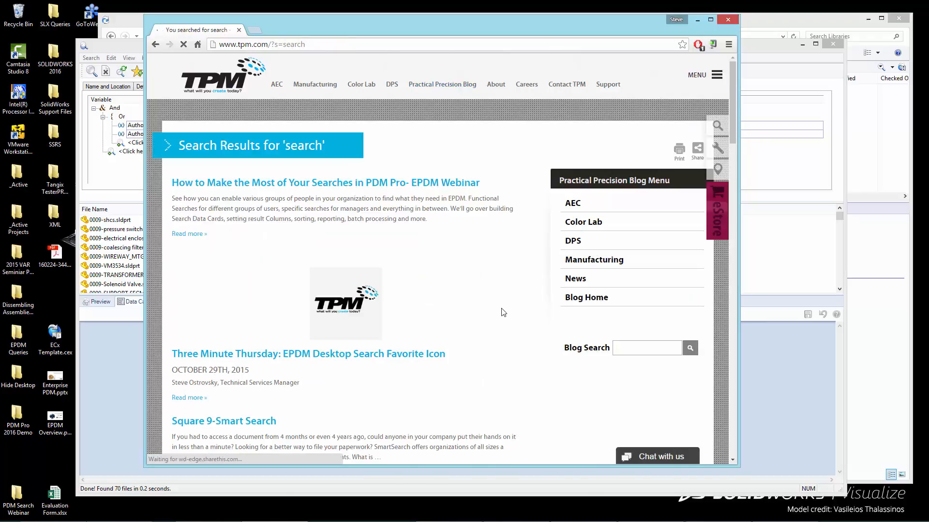
View the blog article "Three Minute Thursday: EPDM Desktop Search Favorite Icon" and close the browser
{"action": "scroll", "coordinate": [503, 313], "scroll_direction": "down", "scroll_amount": 1}
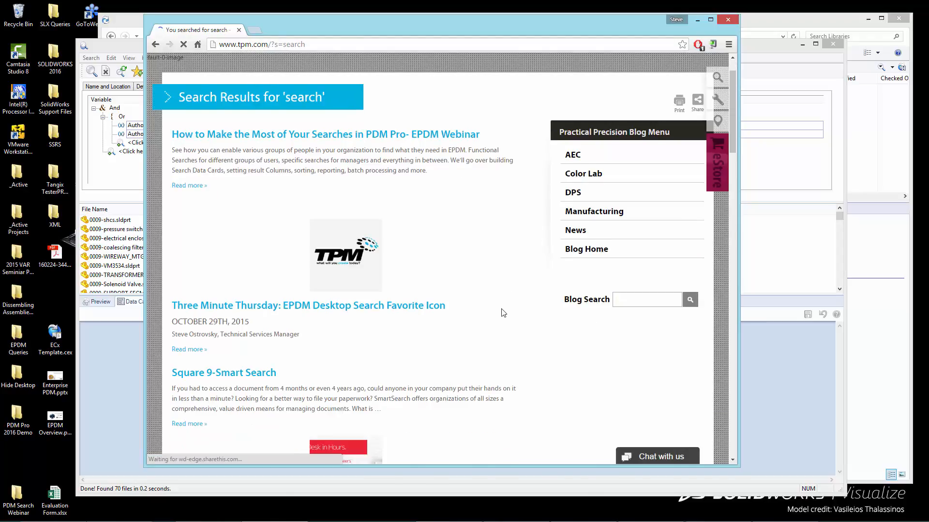
{"action": "left_click", "coordinate": [351, 314]}
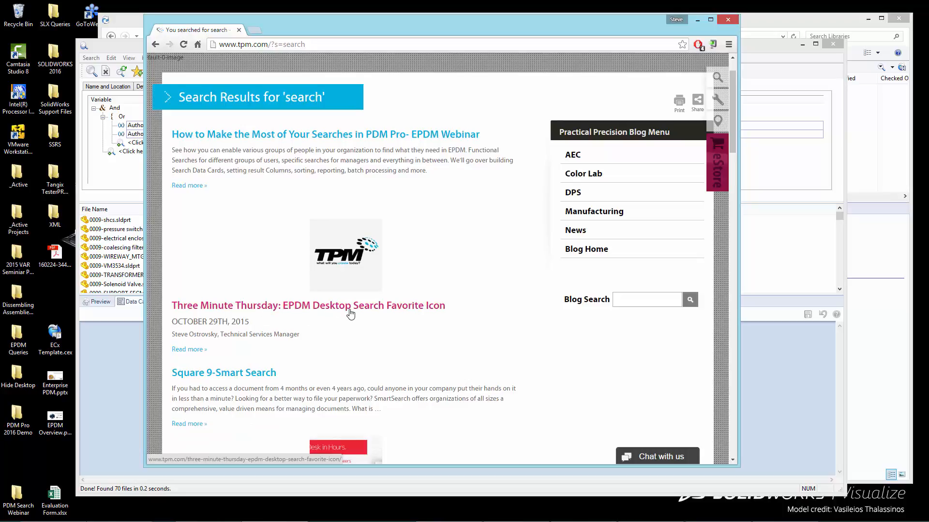
{"action": "left_click", "coordinate": [351, 313]}
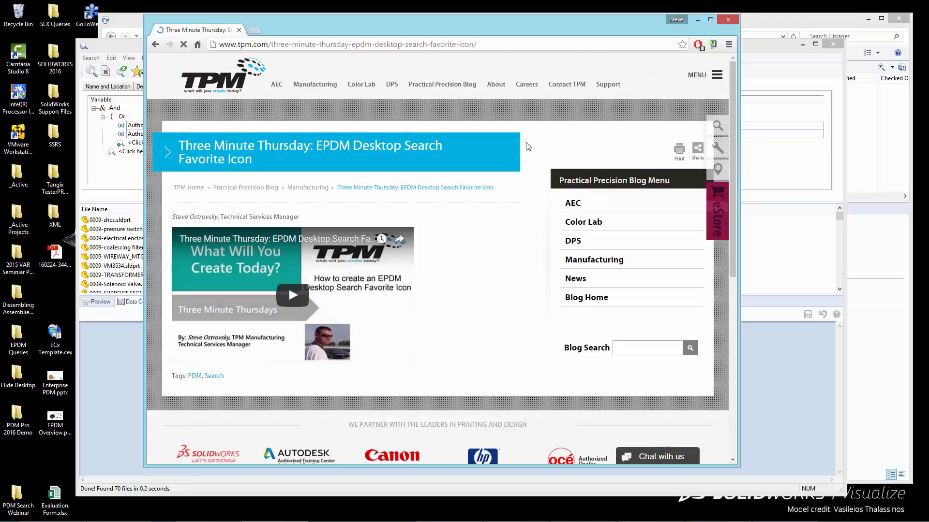
{"action": "left_click", "coordinate": [728, 20]}
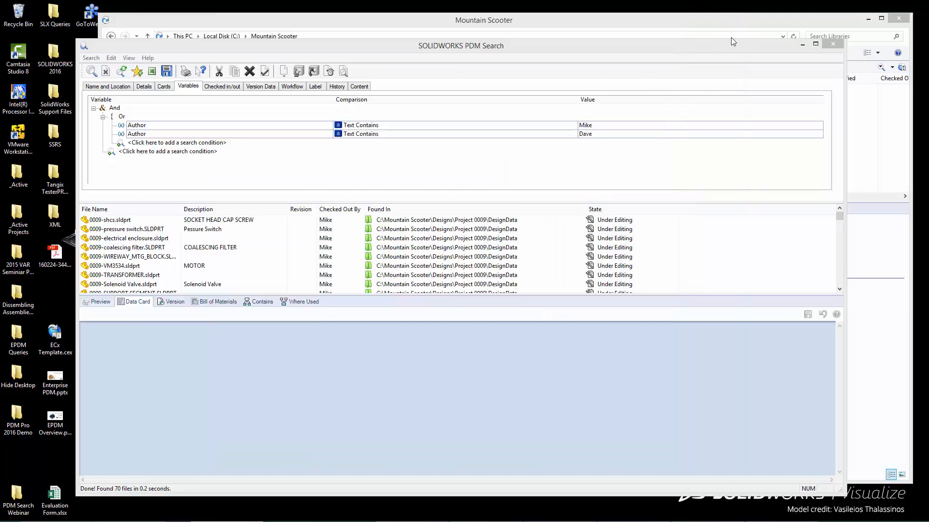